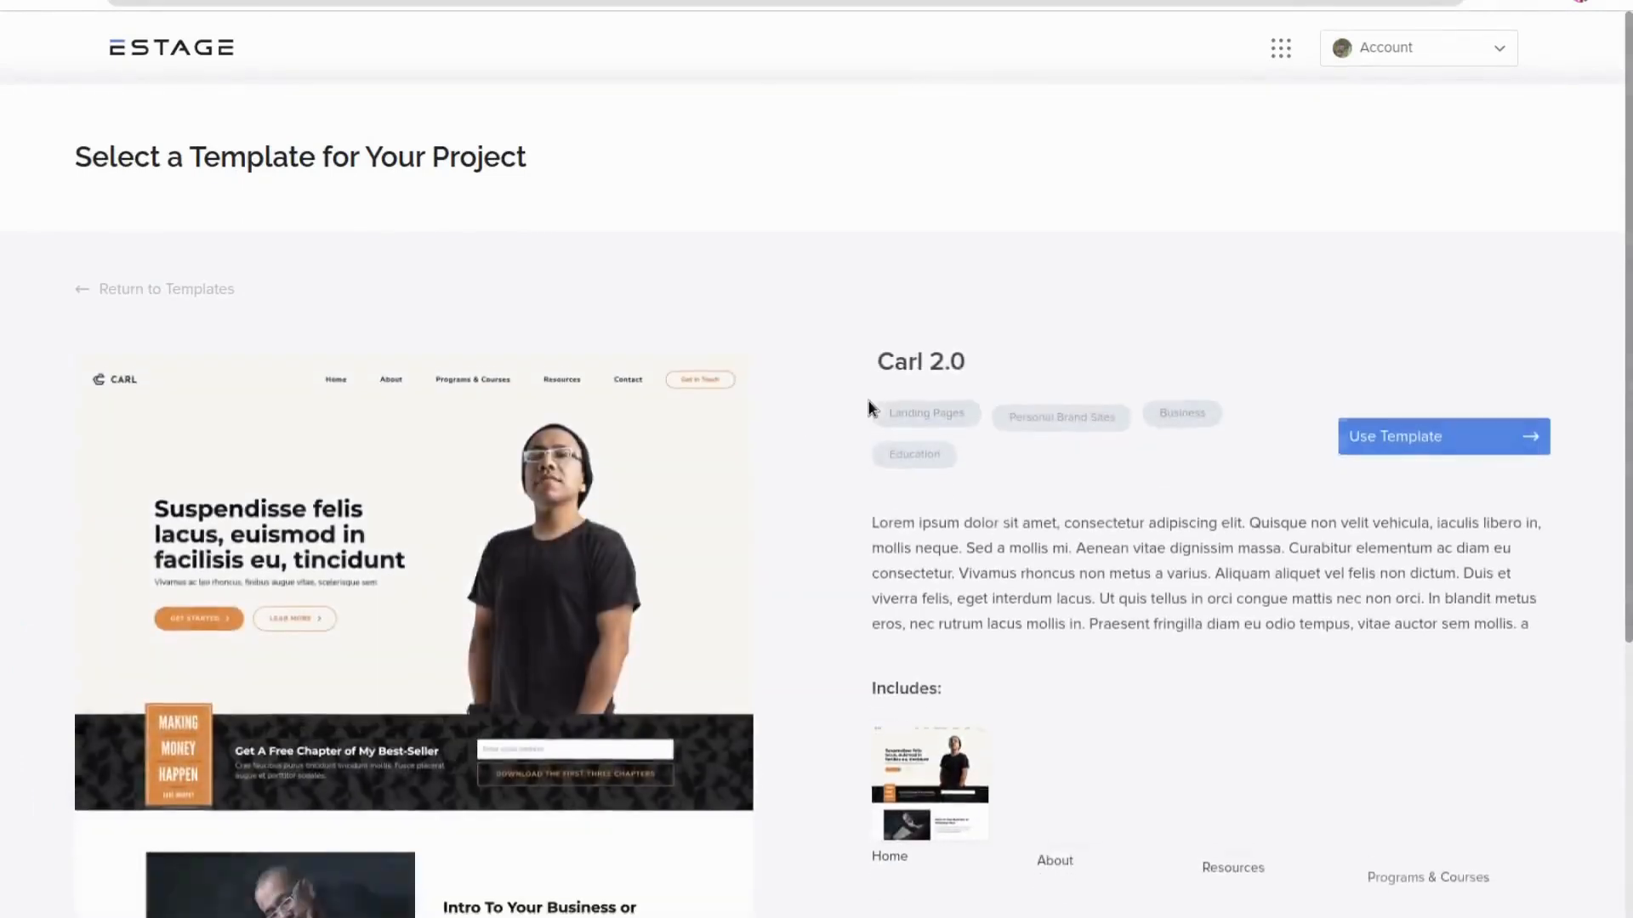
Preview the Carl 2.0 template's live demo, then start a new project from that template
{"action": "scroll", "coordinate": [857, 459], "scroll_direction": "down", "scroll_amount": 2}
{"action": "scroll", "coordinate": [856, 457], "scroll_direction": "down", "scroll_amount": 3}
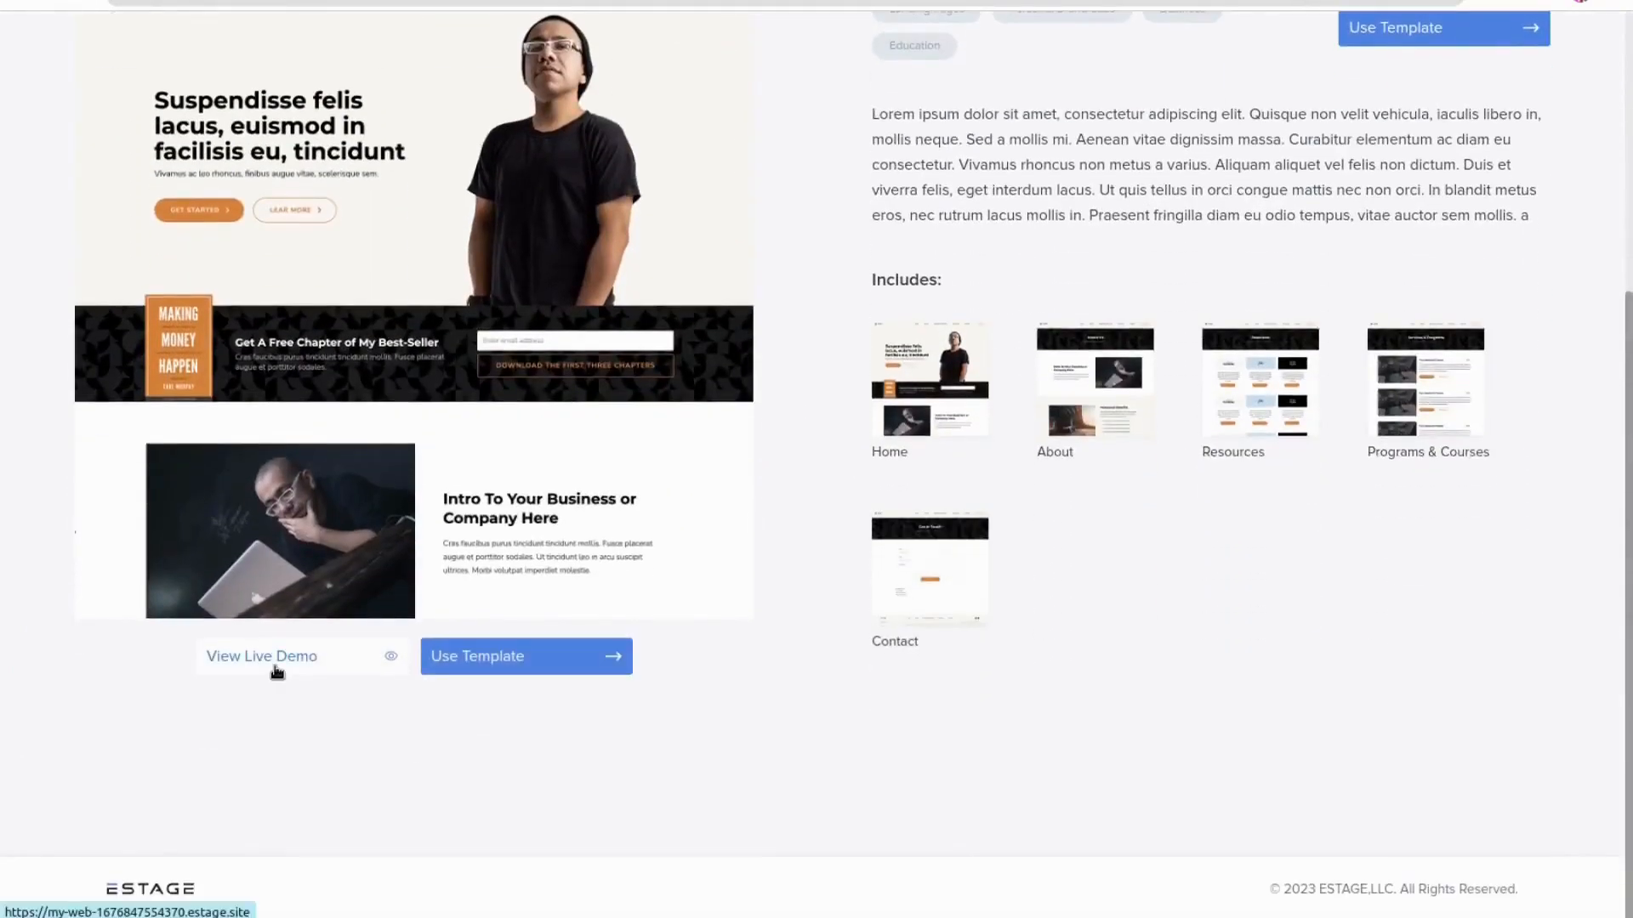
{"action": "left_click", "coordinate": [276, 672]}
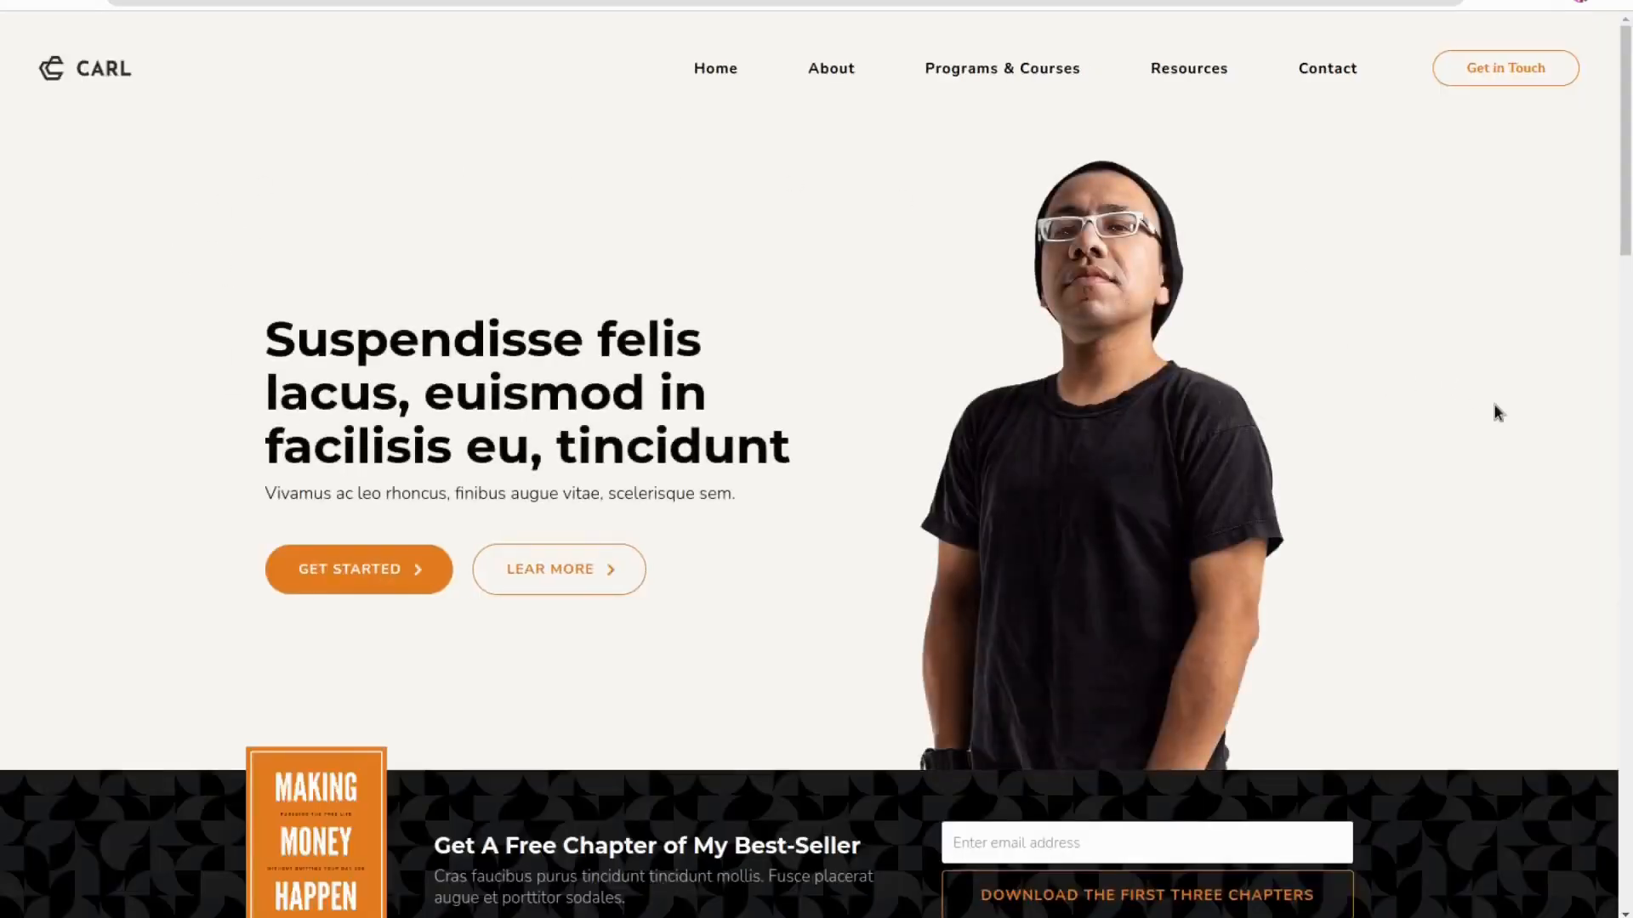
{"action": "scroll", "coordinate": [1494, 405], "scroll_direction": "down", "scroll_amount": 7}
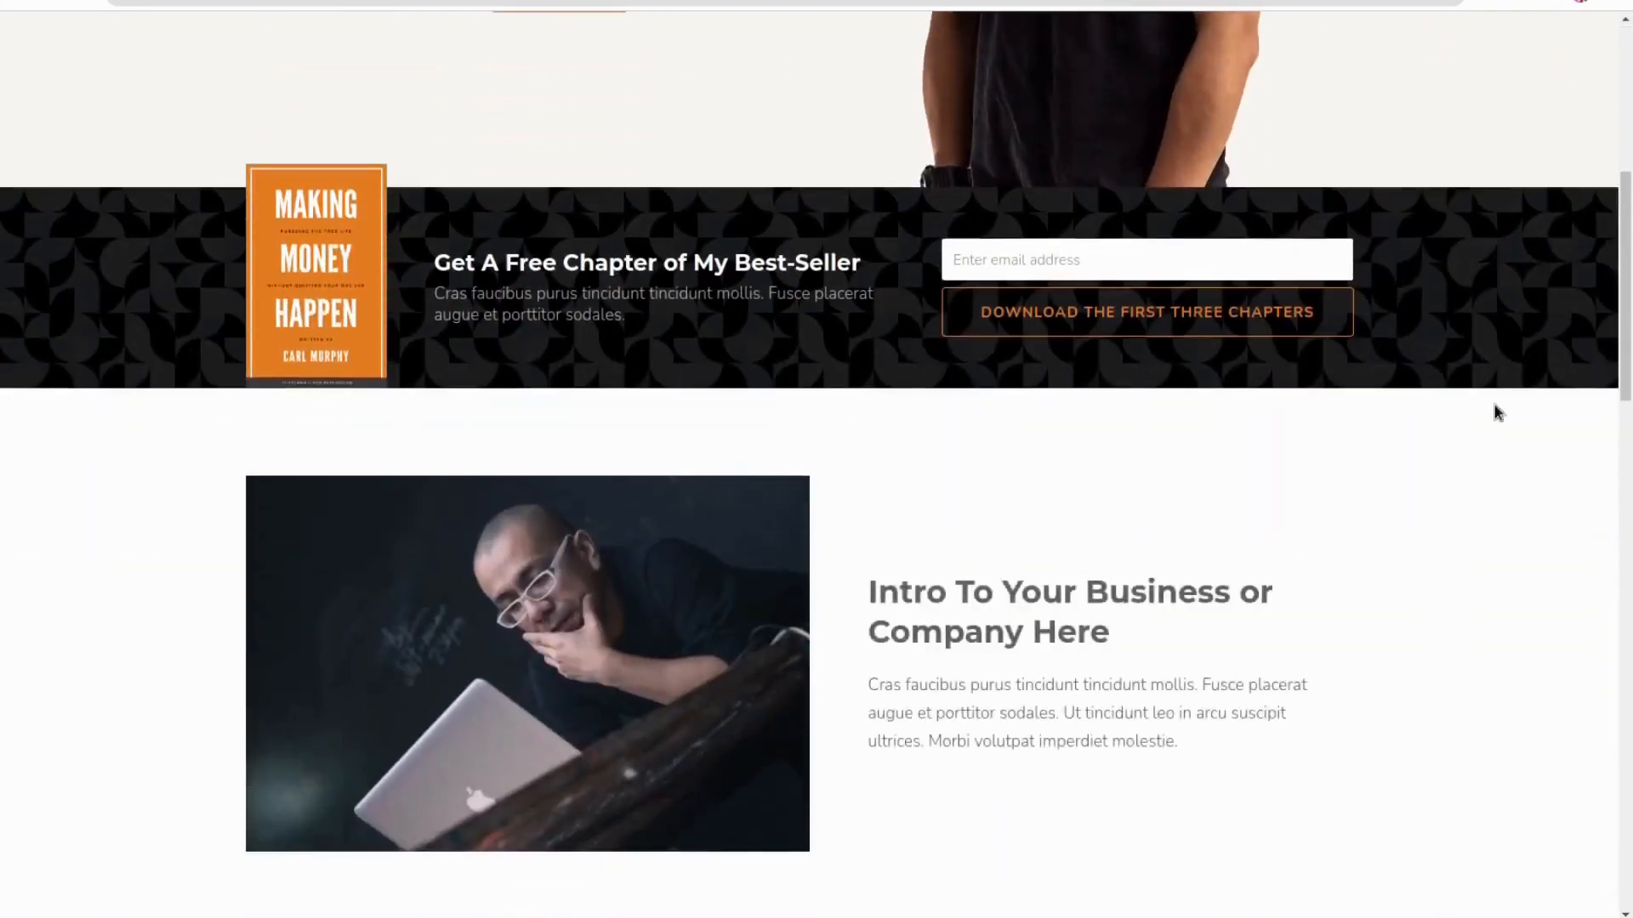
{"action": "scroll", "coordinate": [1495, 407], "scroll_direction": "down", "scroll_amount": 4}
{"action": "scroll", "coordinate": [1495, 408], "scroll_direction": "down", "scroll_amount": 7}
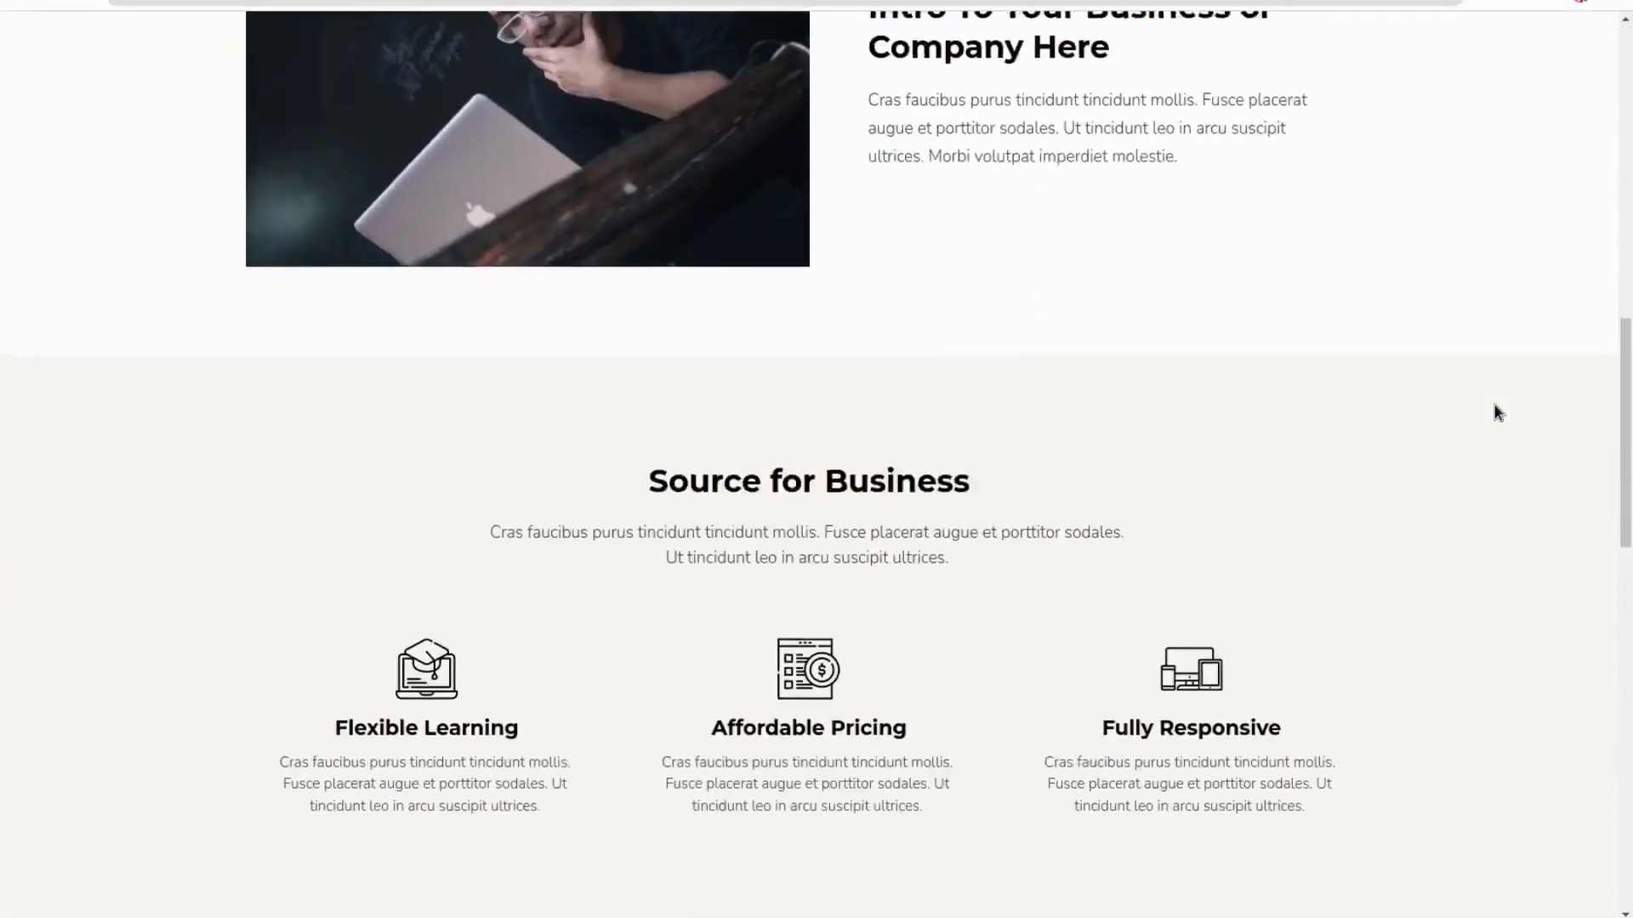
{"action": "scroll", "coordinate": [1494, 406], "scroll_direction": "down", "scroll_amount": 12}
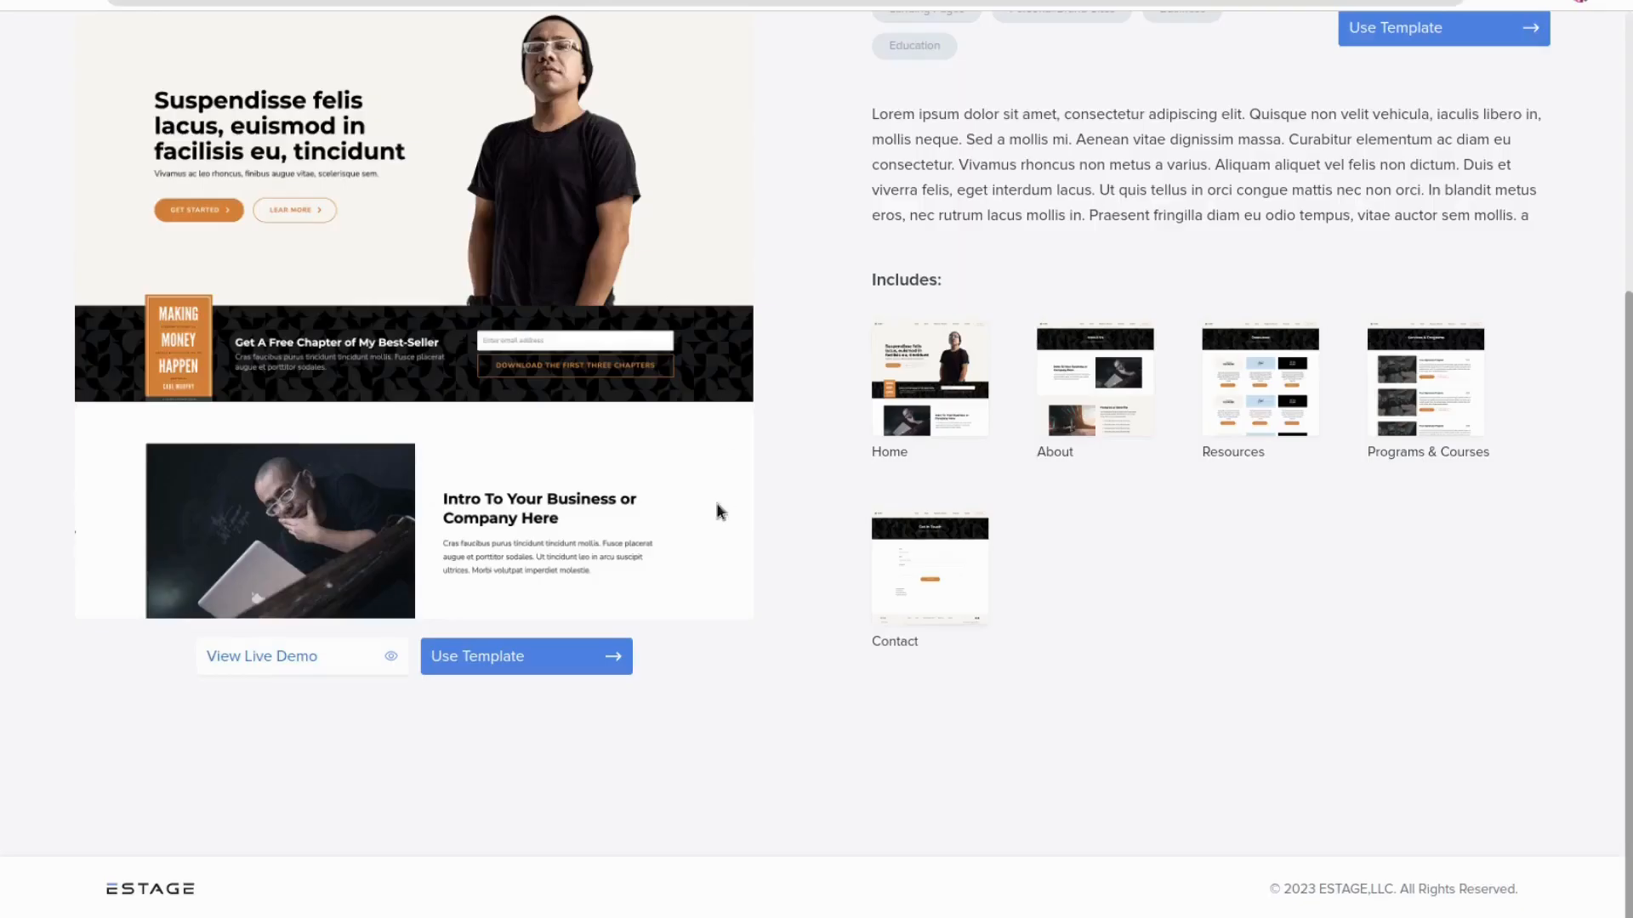
{"action": "scroll", "coordinate": [1155, 619], "scroll_direction": "up", "scroll_amount": 3}
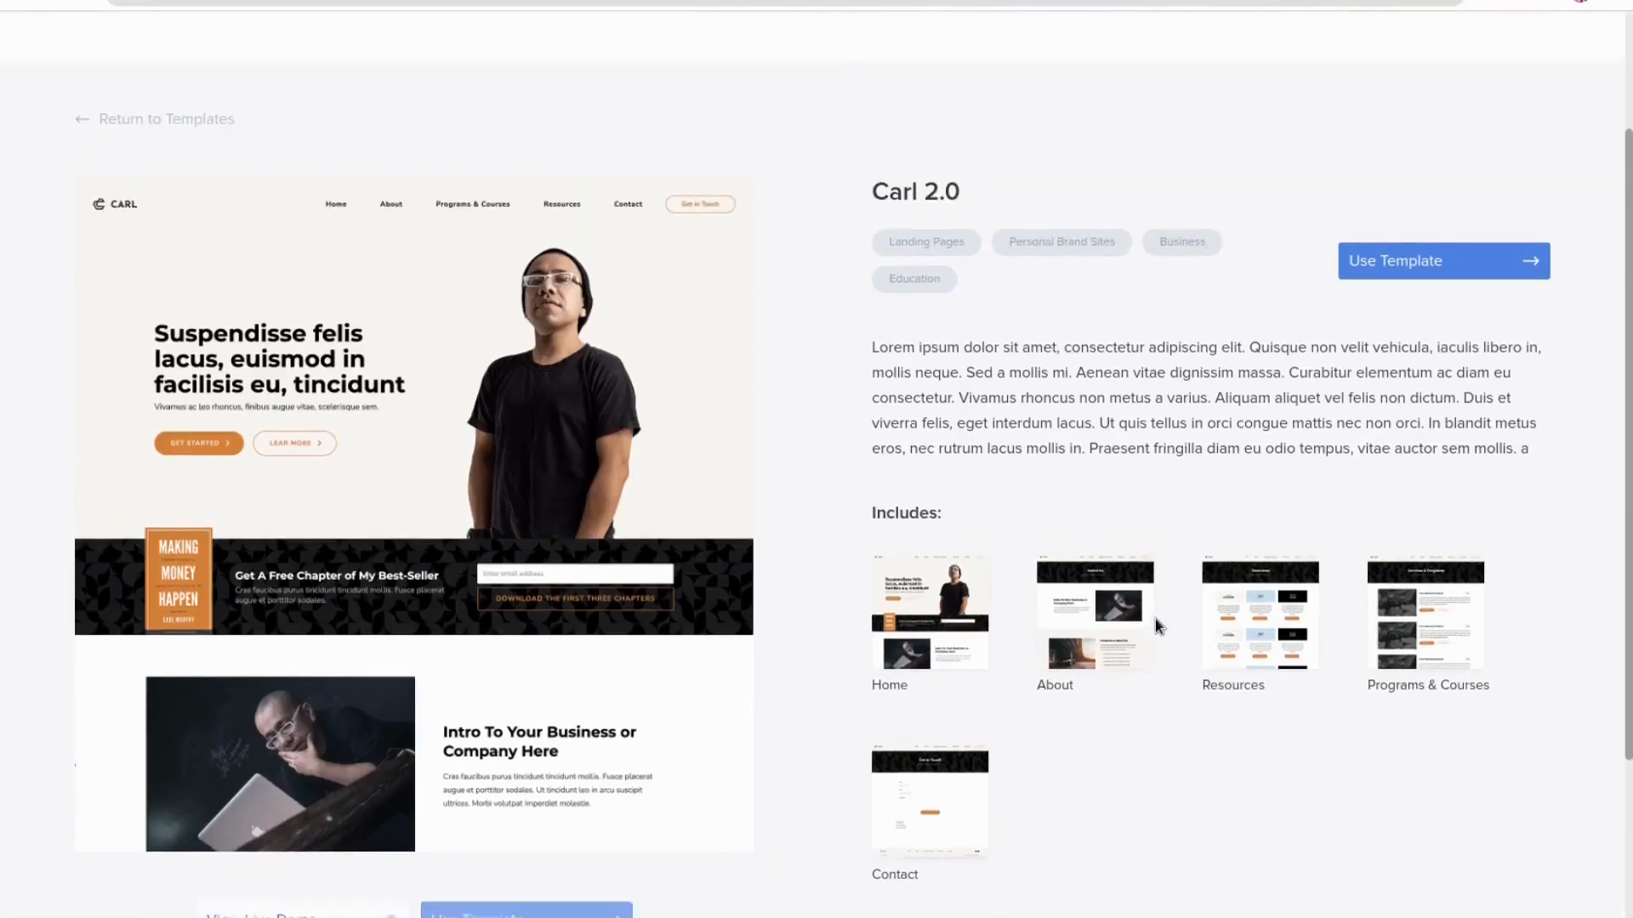
{"action": "left_click", "coordinate": [1439, 265]}
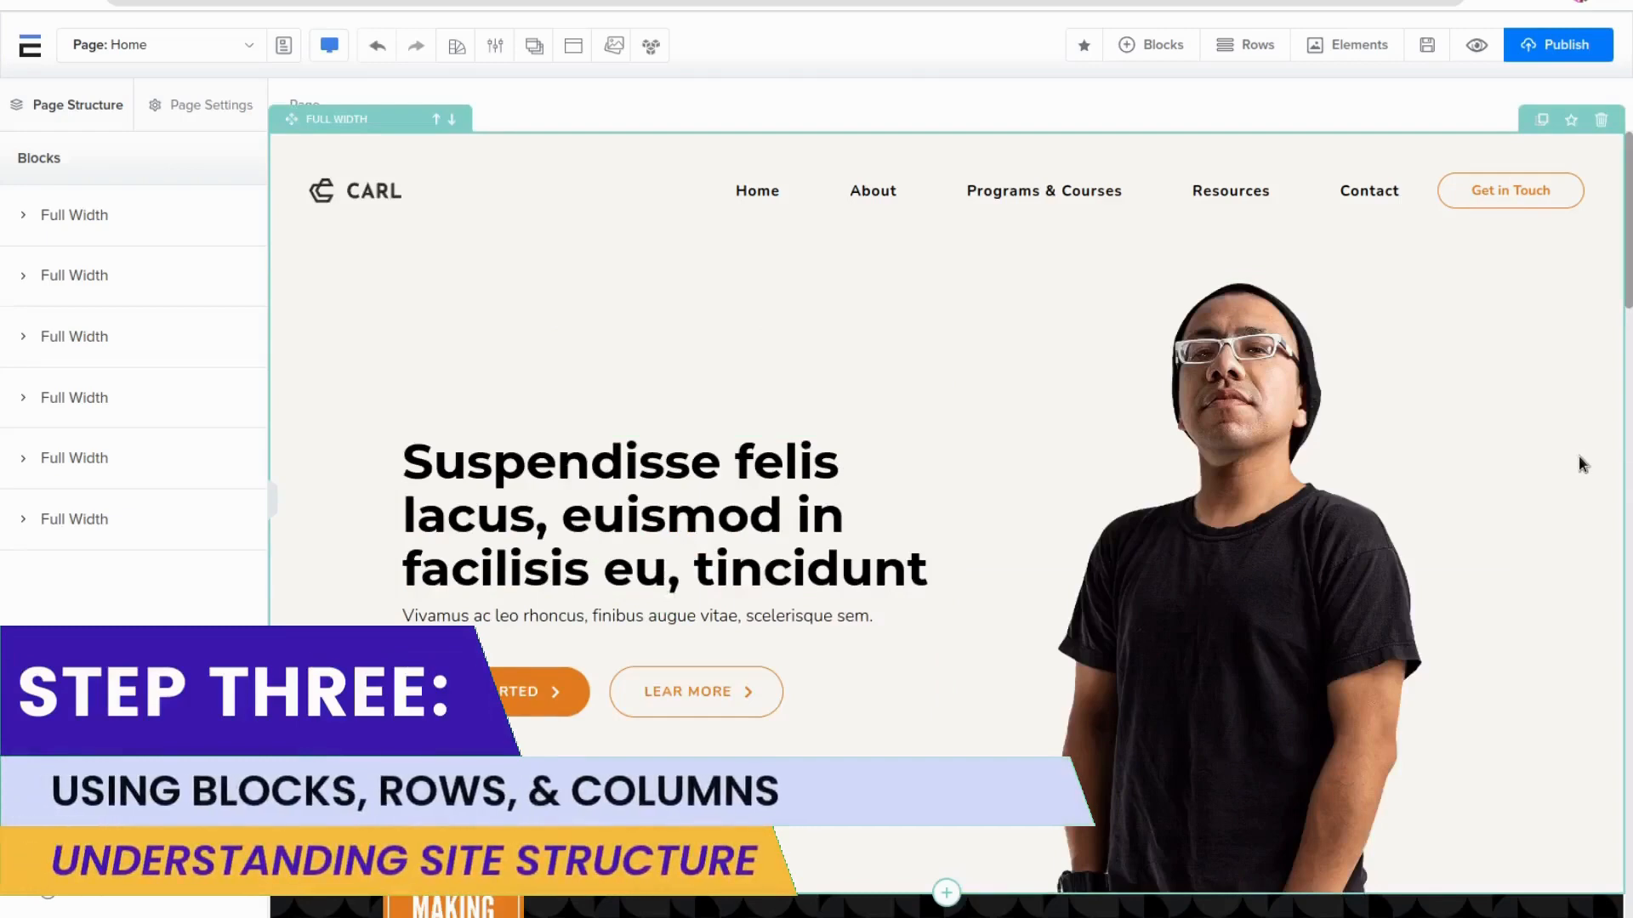
Add an empty Wide block below the hero section
{"action": "left_click", "coordinate": [1579, 457]}
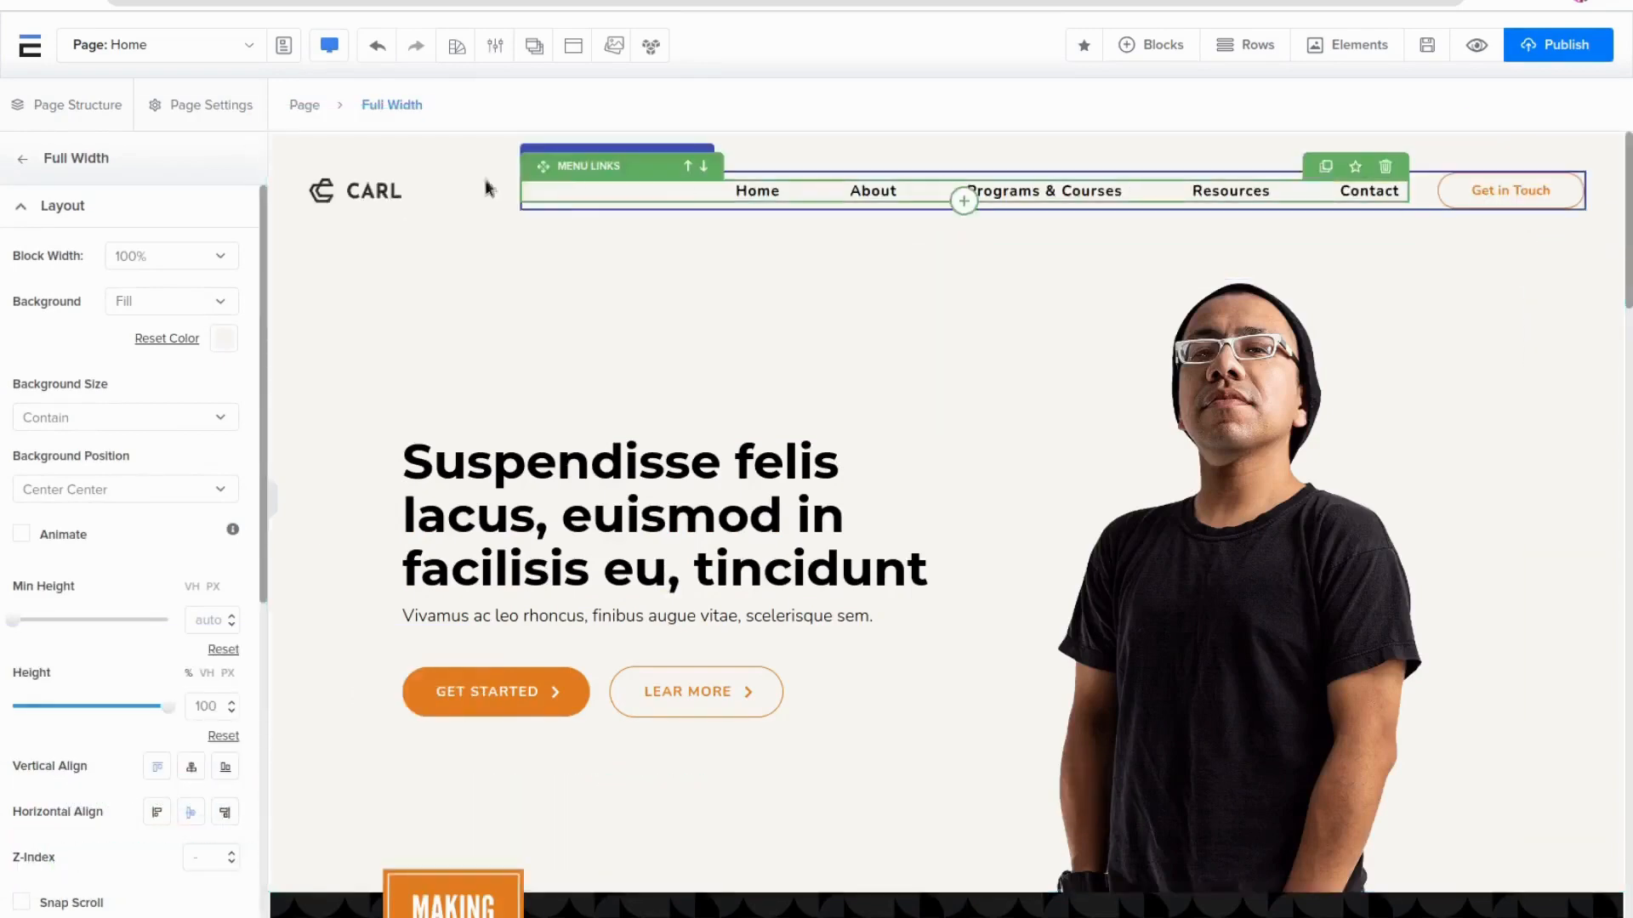
{"action": "scroll", "coordinate": [1216, 671], "scroll_direction": "down", "scroll_amount": 3}
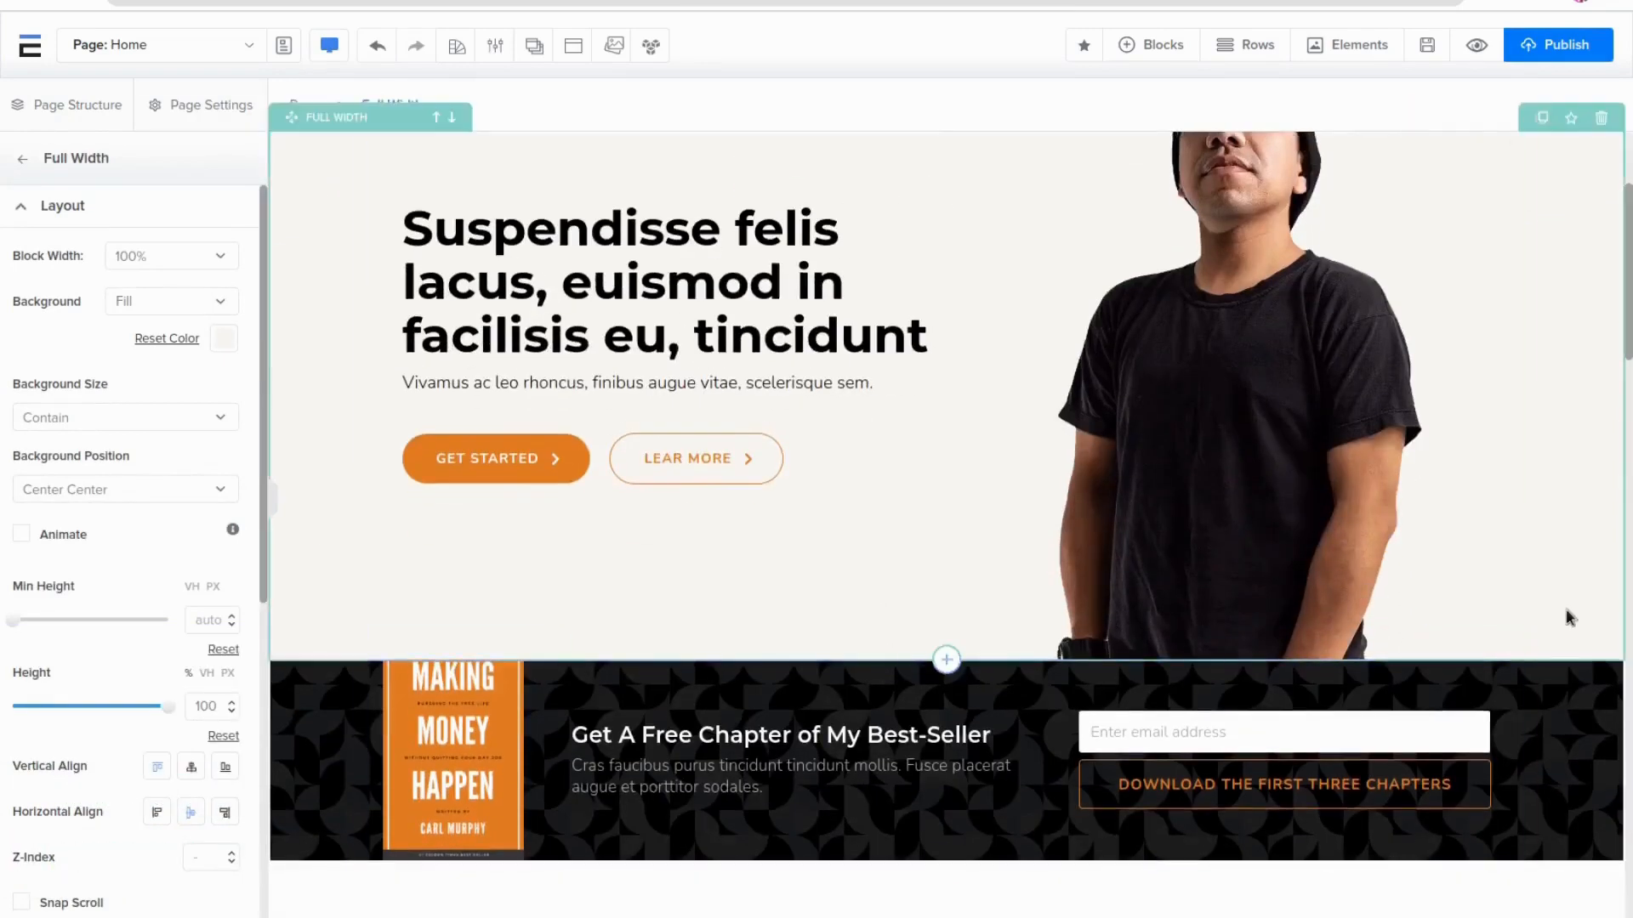
{"action": "left_click", "coordinate": [950, 663]}
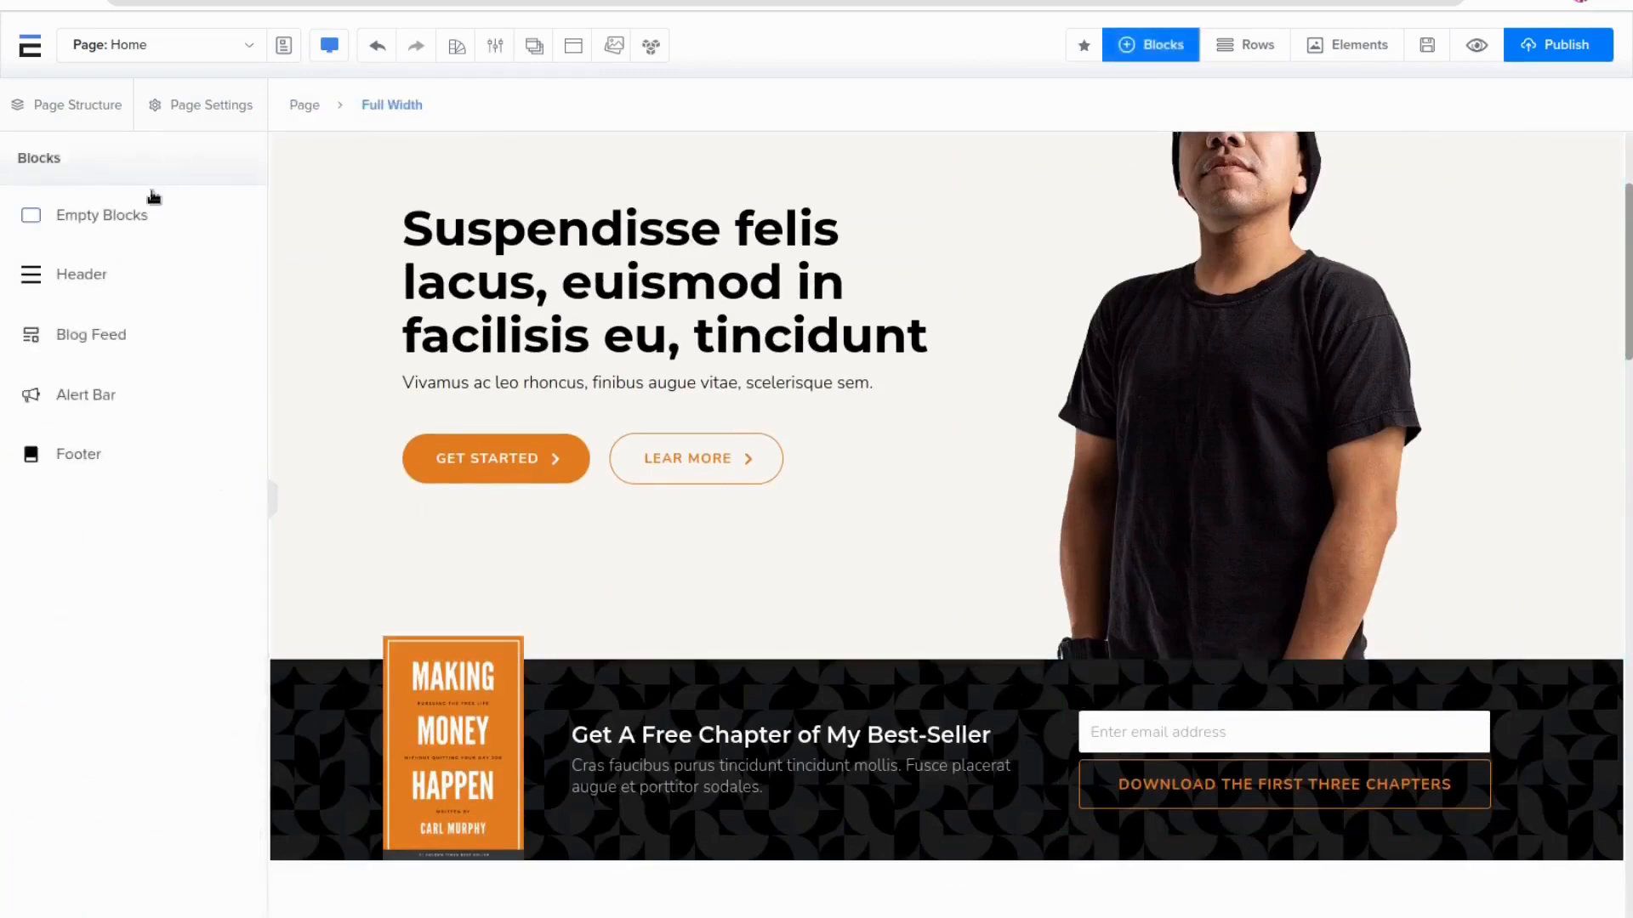
{"action": "left_click", "coordinate": [182, 216]}
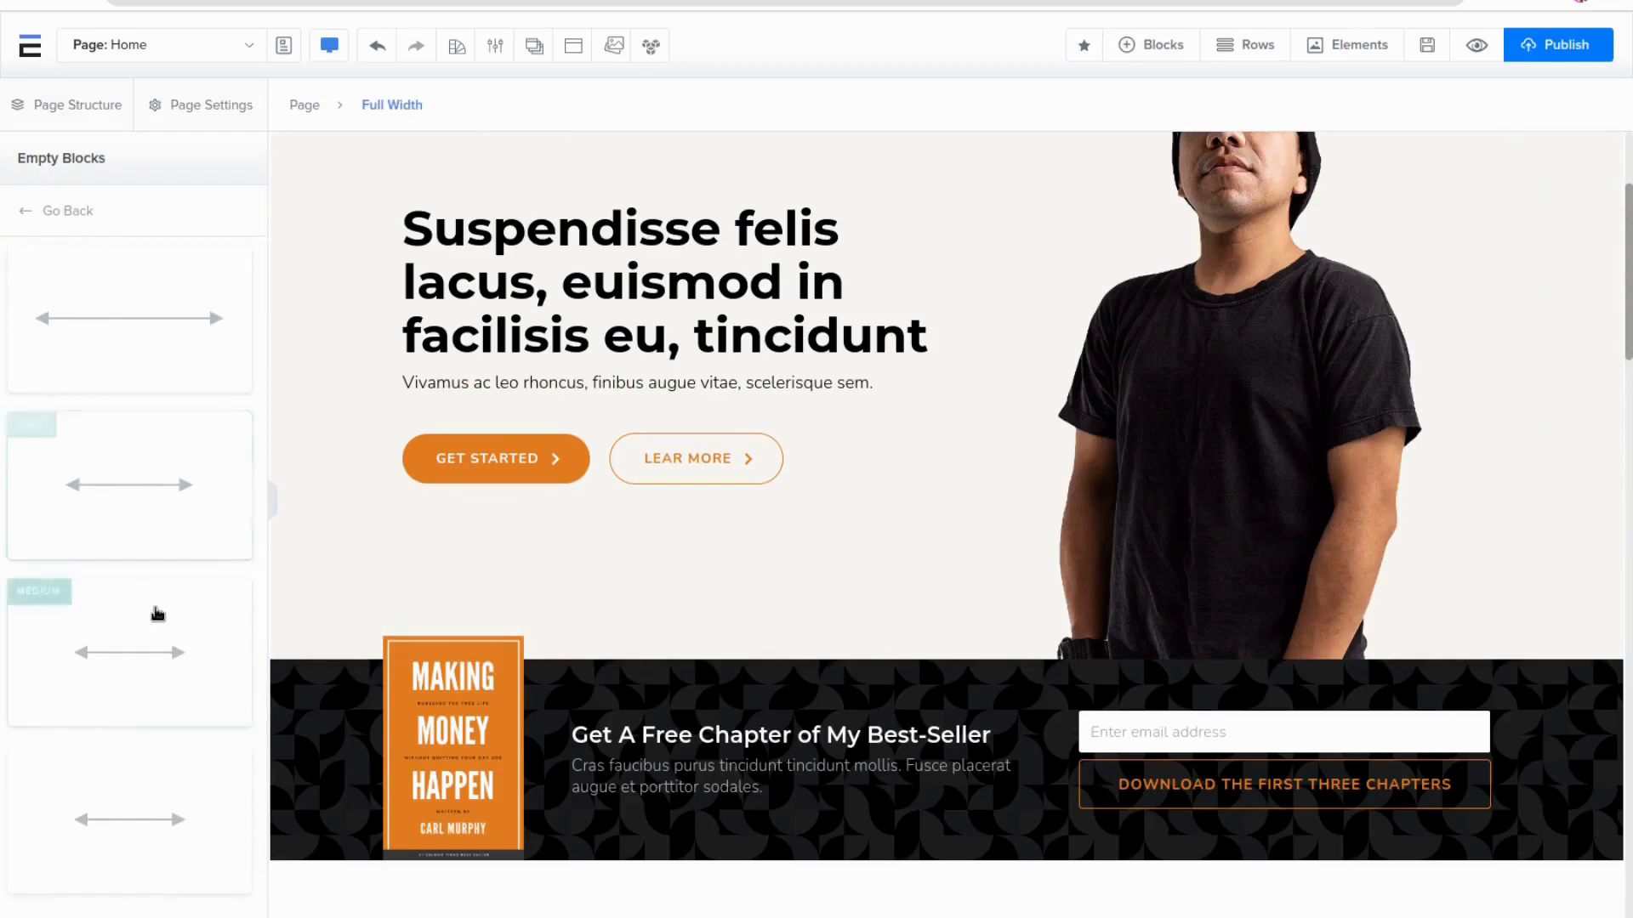
{"action": "left_click", "coordinate": [131, 464]}
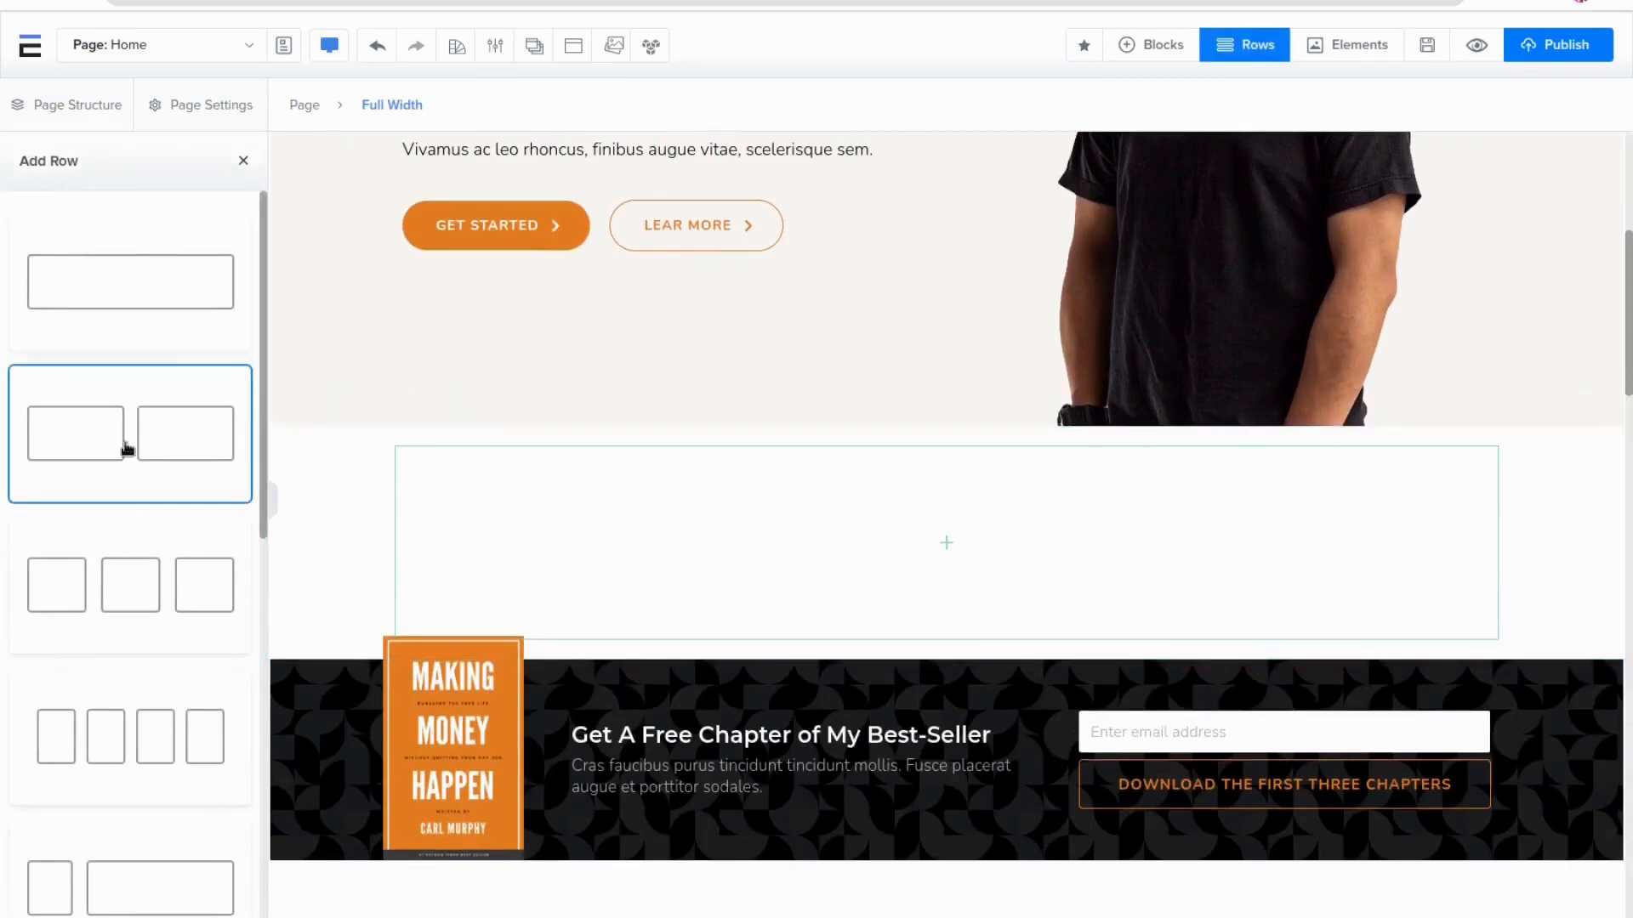
Add a two-column row with a wide left column and a narrow right column to the new block
{"action": "scroll", "coordinate": [174, 587], "scroll_direction": "down", "scroll_amount": 1}
{"action": "scroll", "coordinate": [171, 600], "scroll_direction": "down", "scroll_amount": 3}
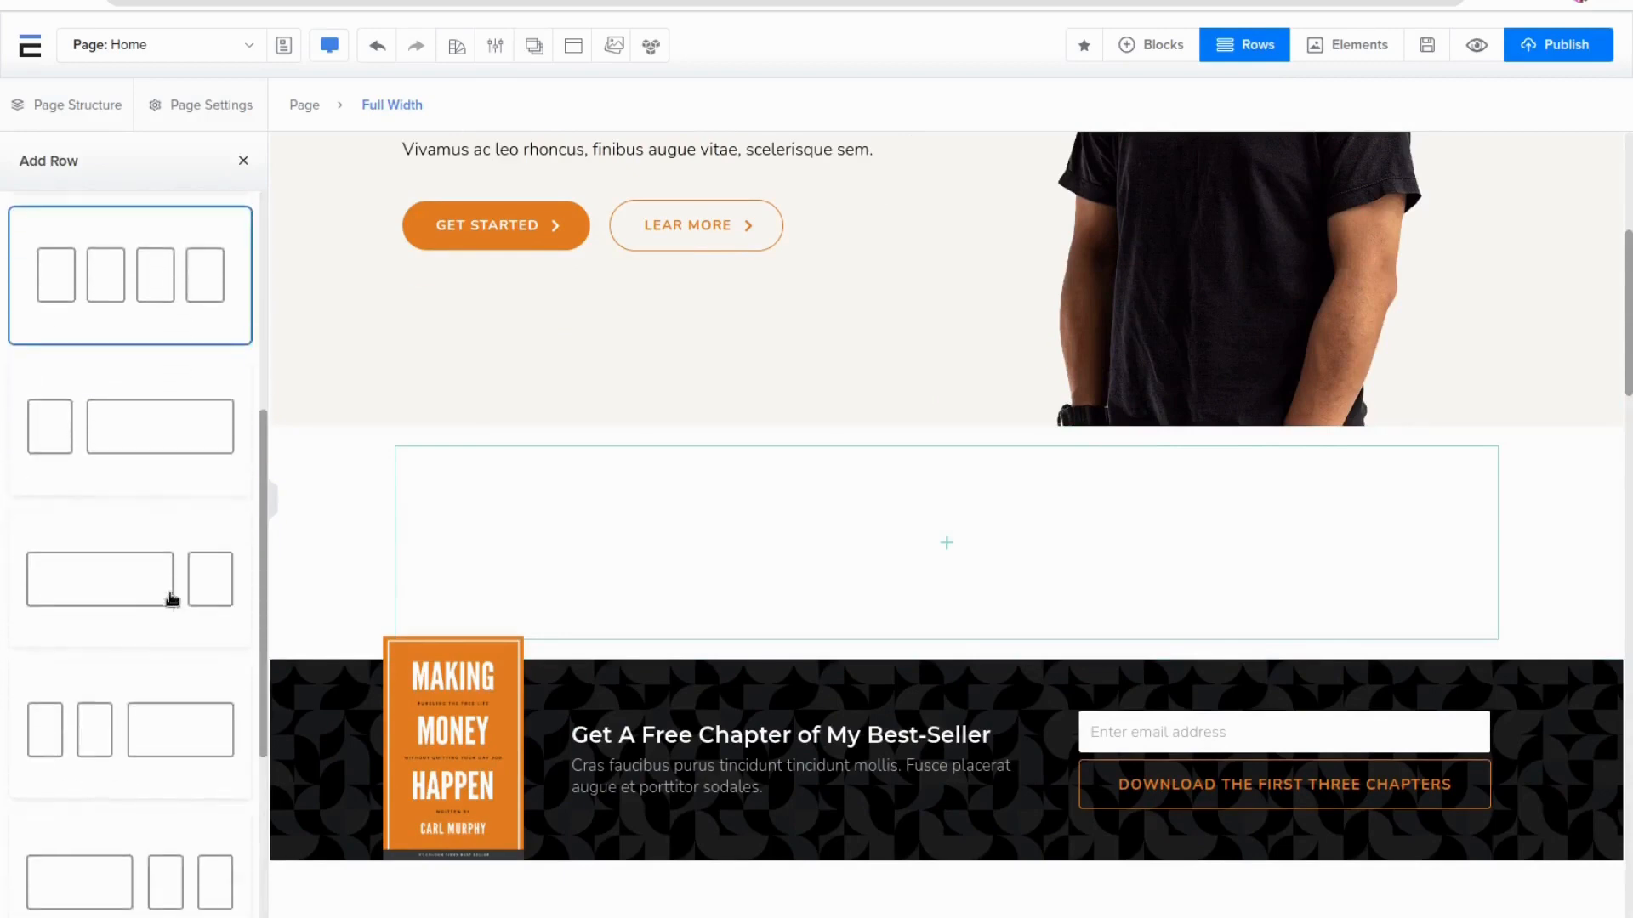
{"action": "left_click", "coordinate": [160, 589]}
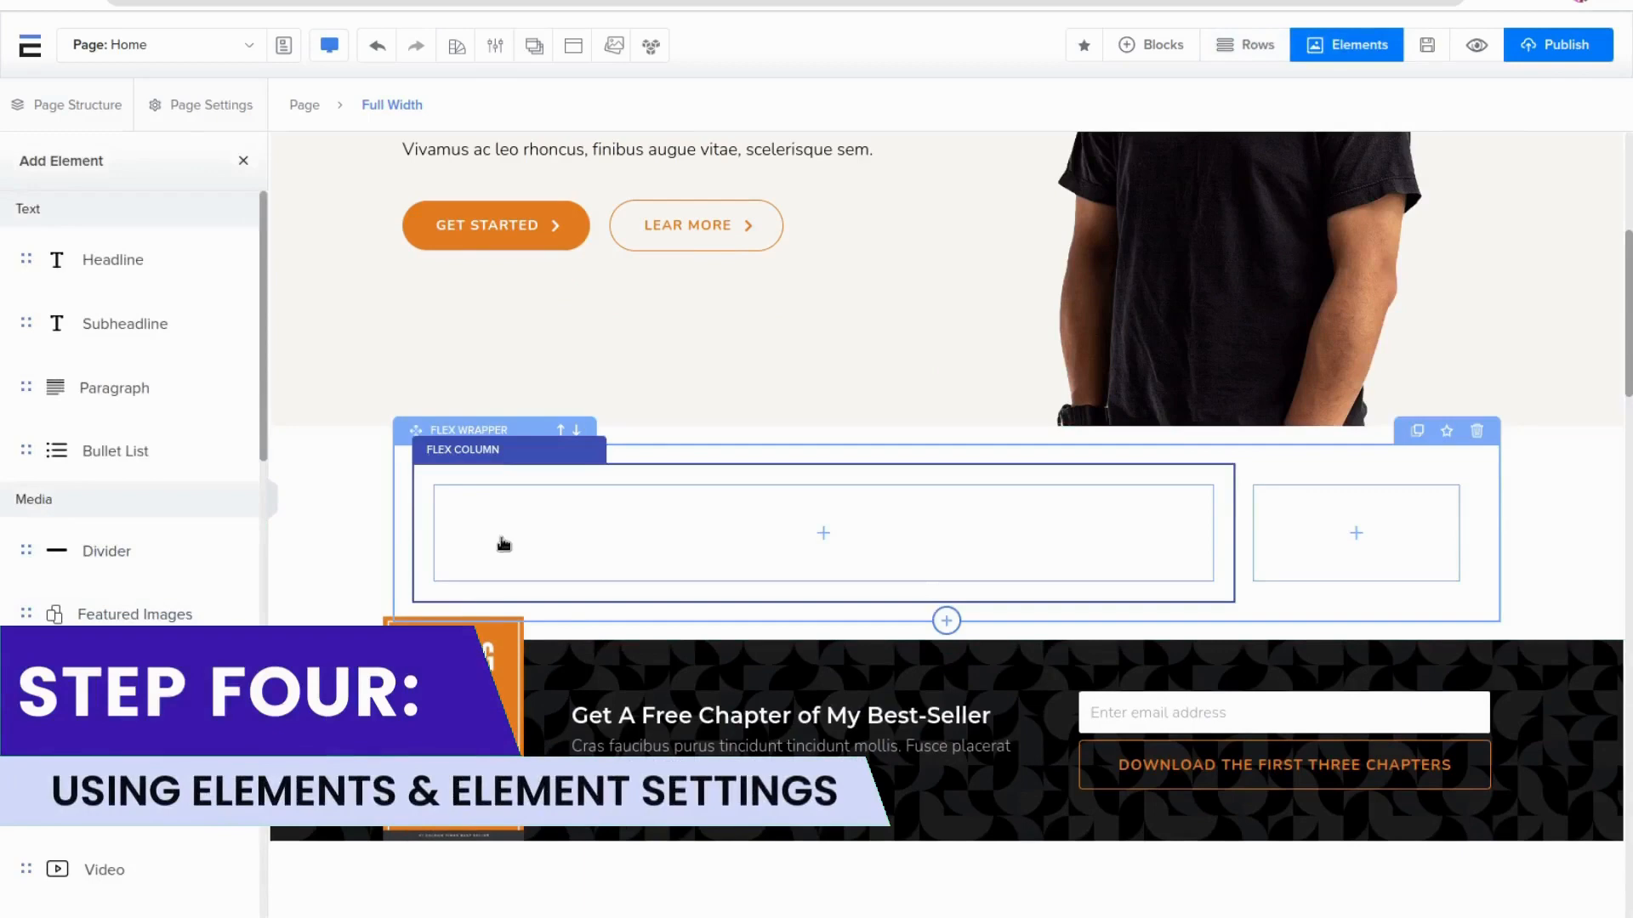
Add a Headline and a Paragraph element to the wide column
{"action": "left_click", "coordinate": [110, 268]}
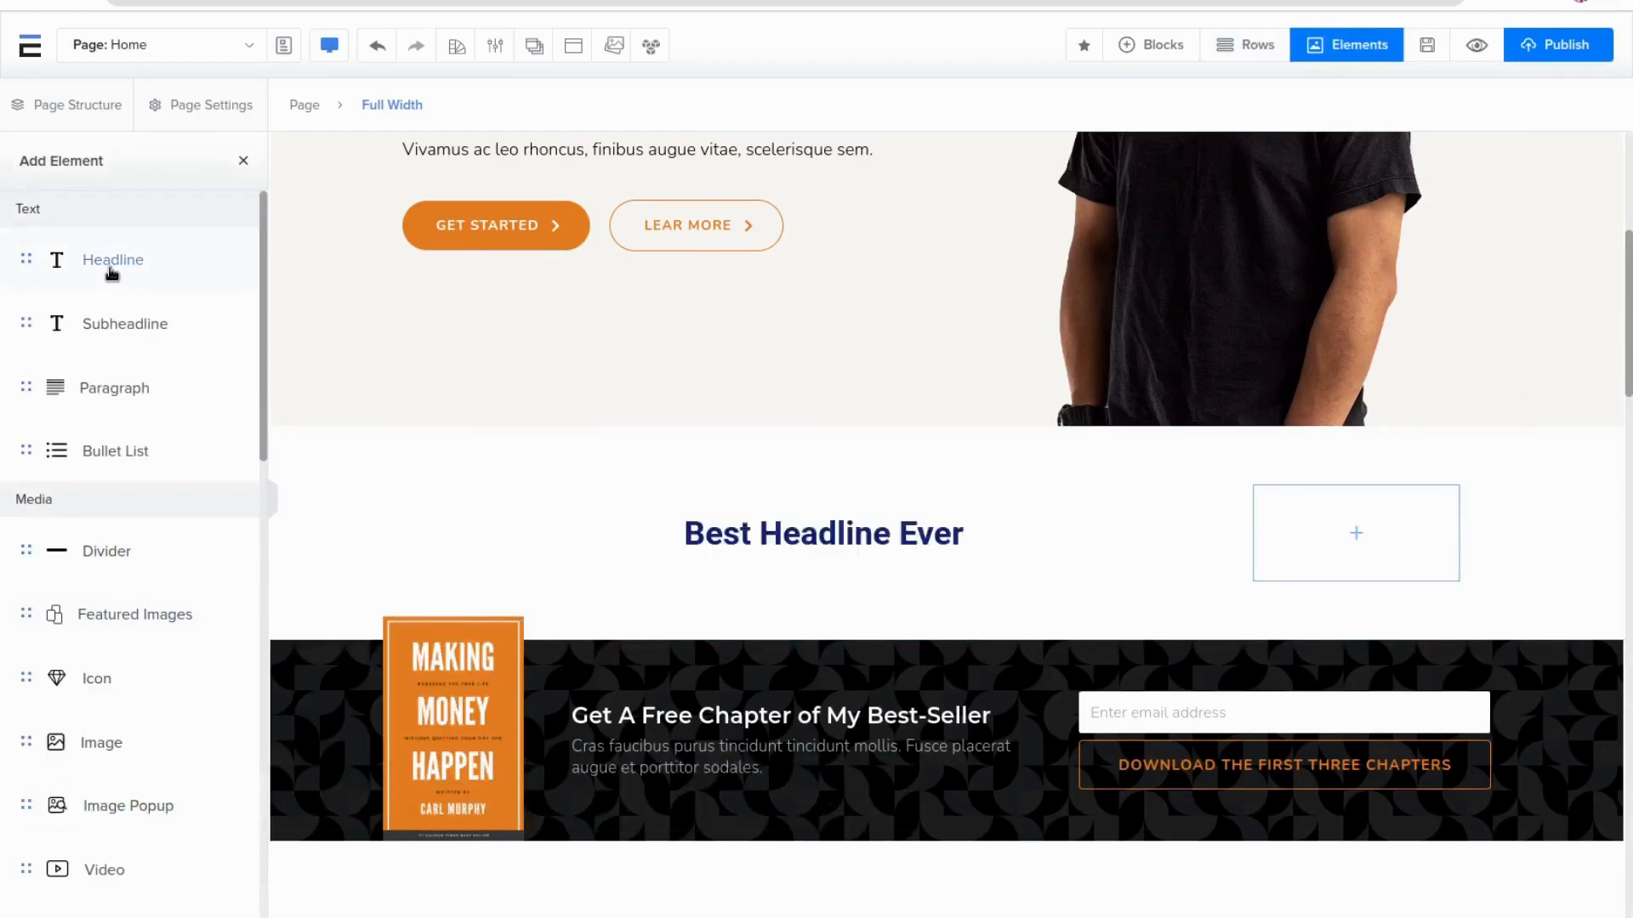
{"action": "left_click", "coordinate": [141, 396]}
Add an Image and a Button element below the paragraph in the wide column
{"action": "scroll", "coordinate": [140, 400], "scroll_direction": "down", "scroll_amount": 1}
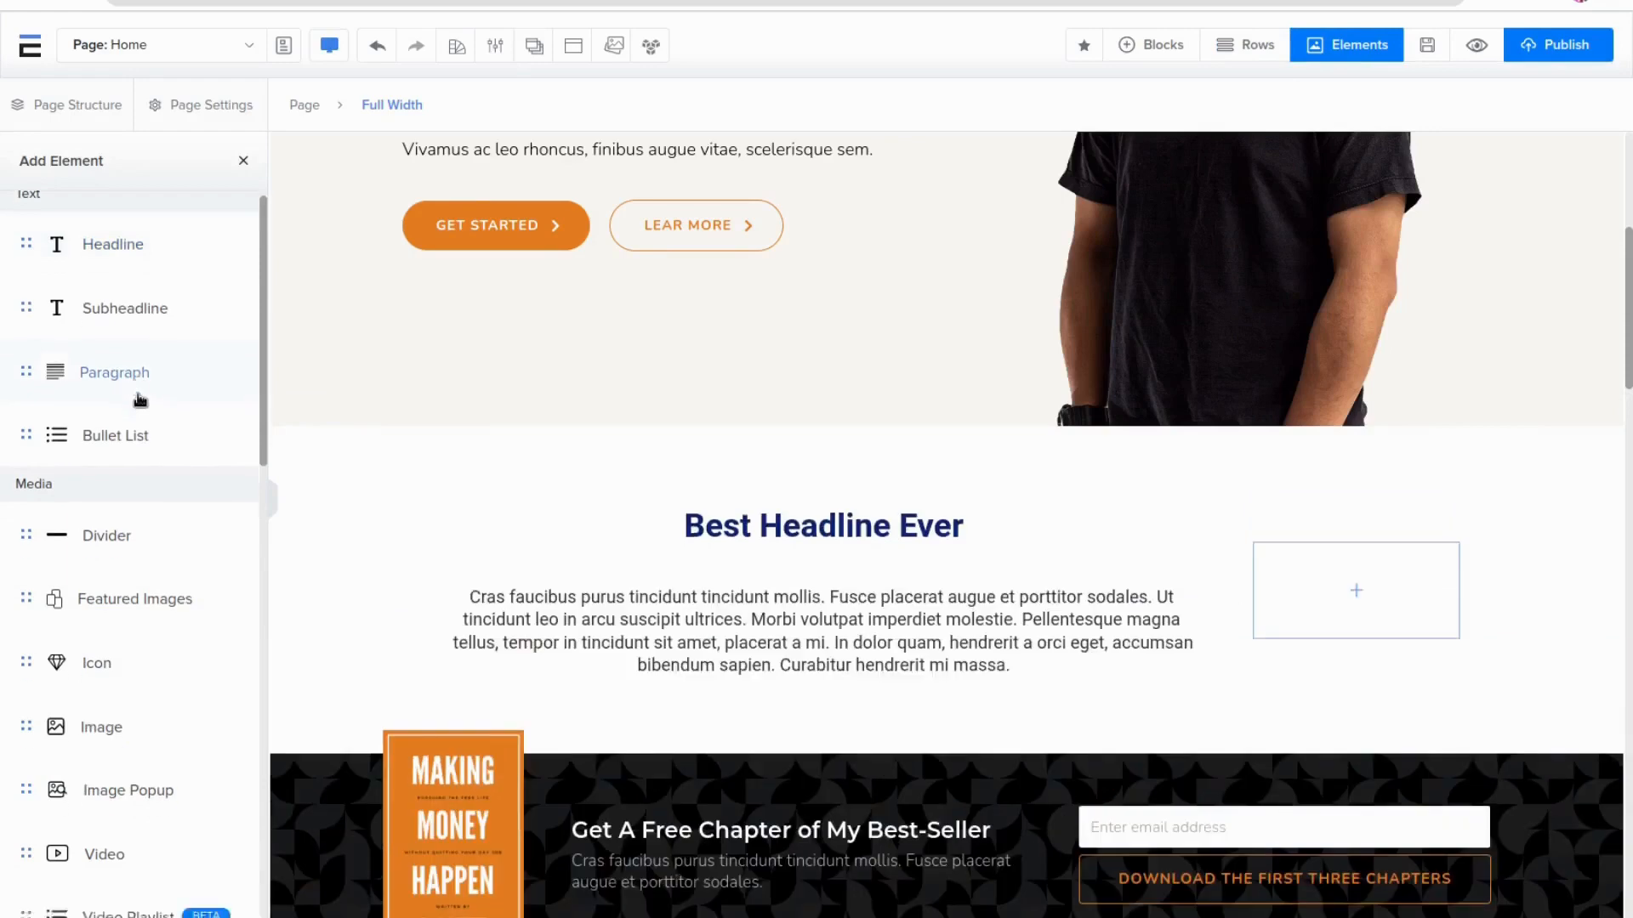
{"action": "scroll", "coordinate": [131, 442], "scroll_direction": "down", "scroll_amount": 3}
{"action": "left_click", "coordinate": [120, 506]}
{"action": "scroll", "coordinate": [122, 506], "scroll_direction": "down", "scroll_amount": 4}
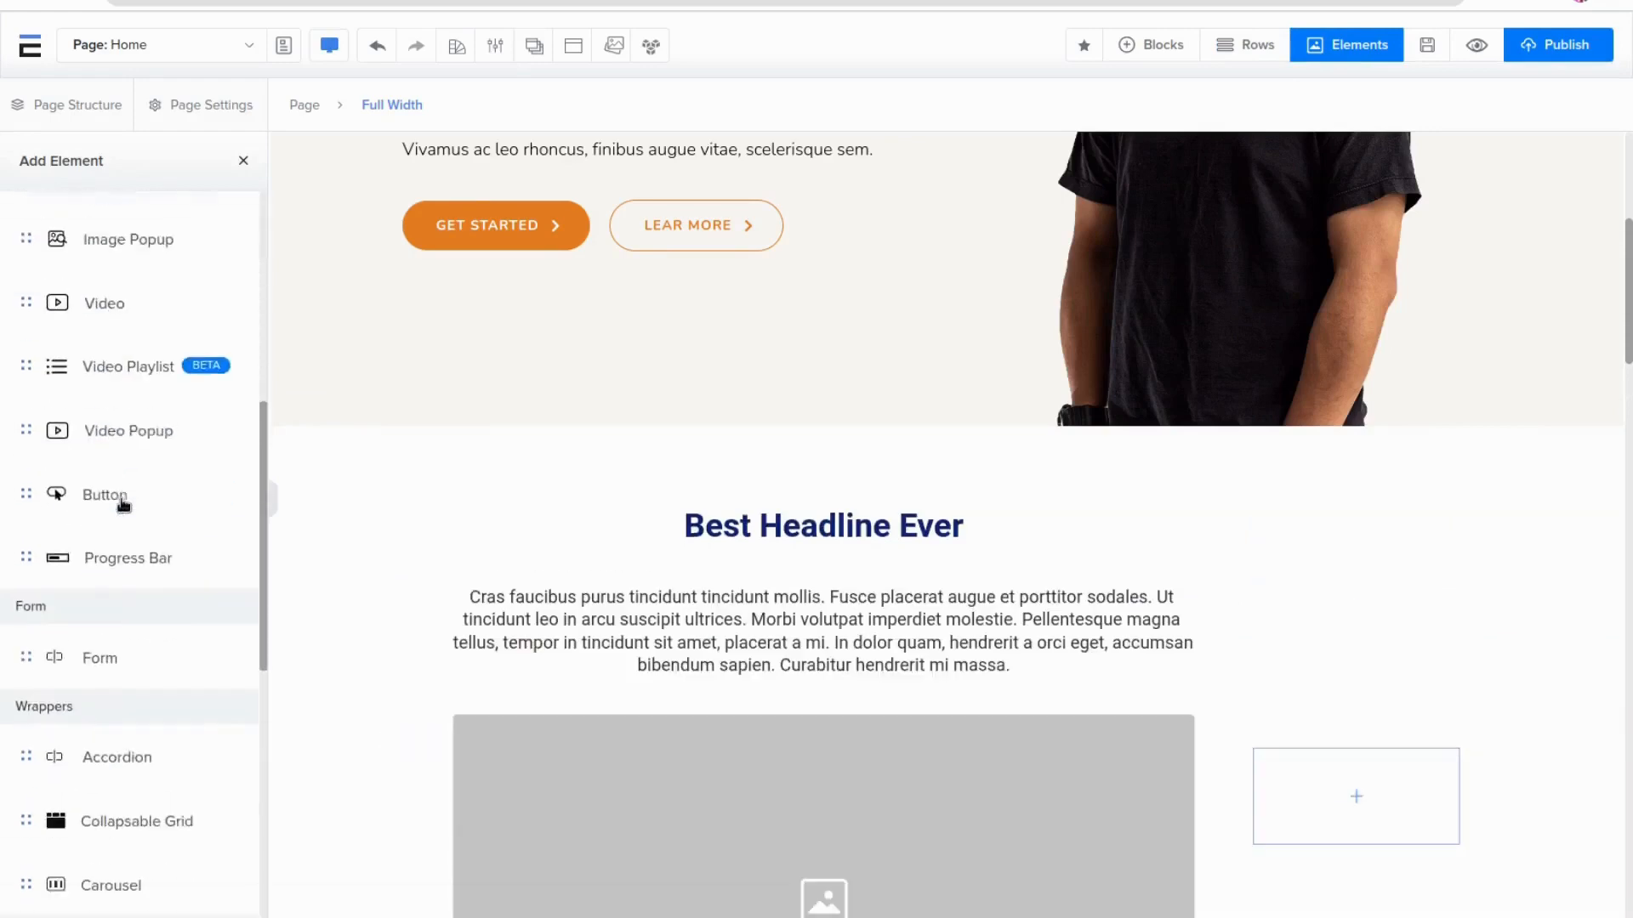
{"action": "scroll", "coordinate": [123, 504], "scroll_direction": "down", "scroll_amount": 1}
{"action": "left_click", "coordinate": [114, 485]}
Select the headline and set its HTML tag to H1
{"action": "scroll", "coordinate": [125, 491], "scroll_direction": "down", "scroll_amount": 4}
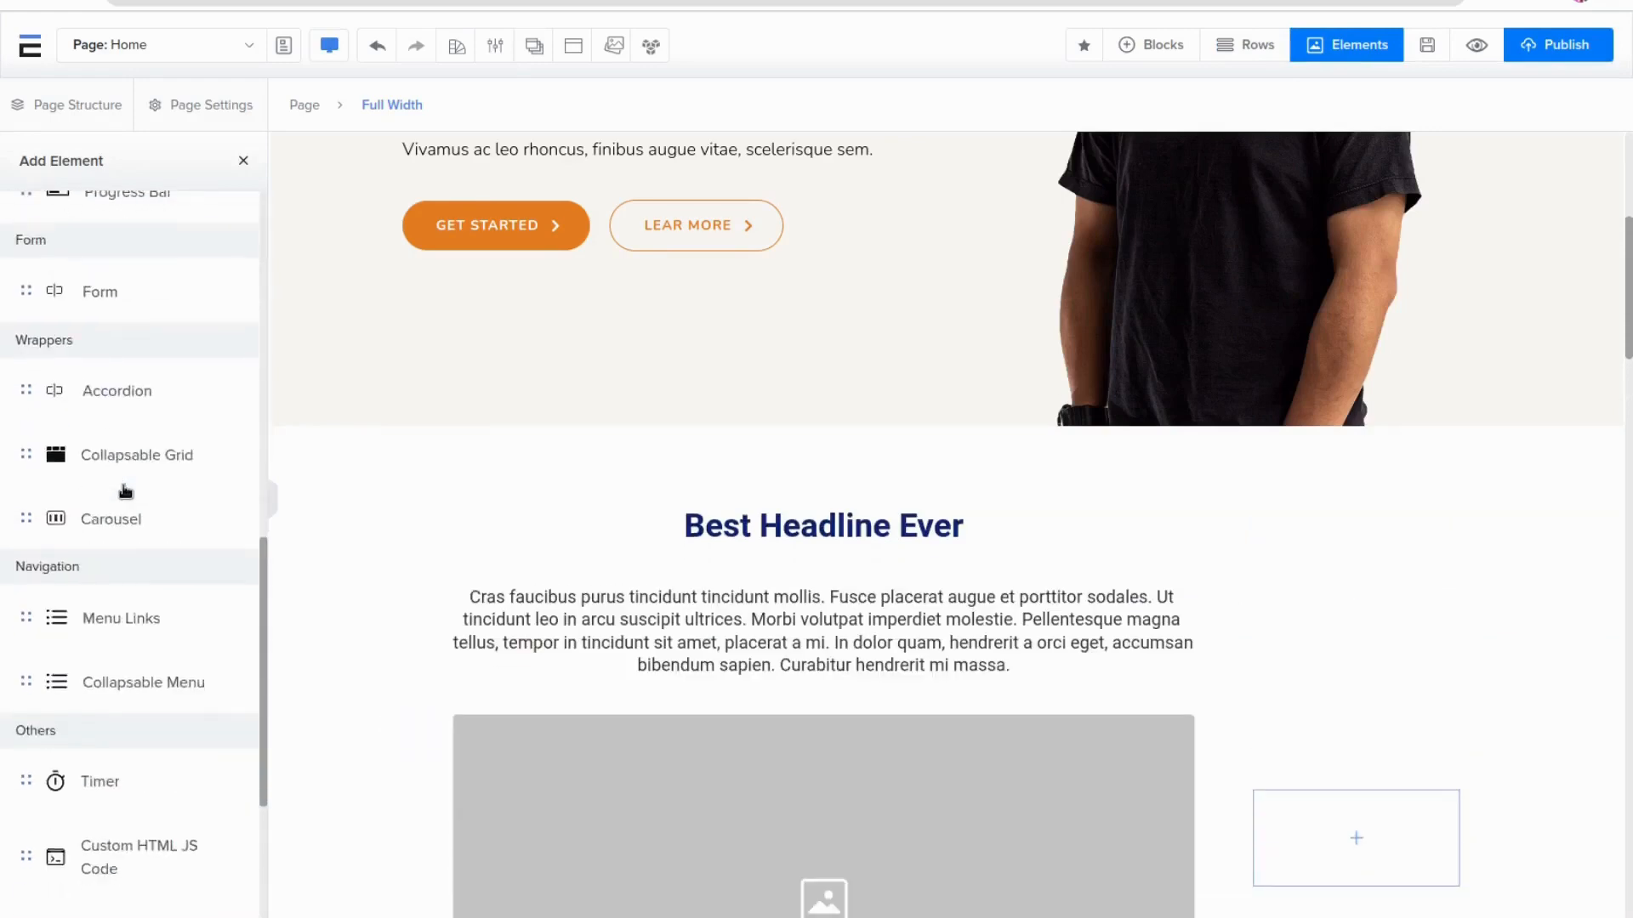
{"action": "scroll", "coordinate": [125, 492], "scroll_direction": "down", "scroll_amount": 4}
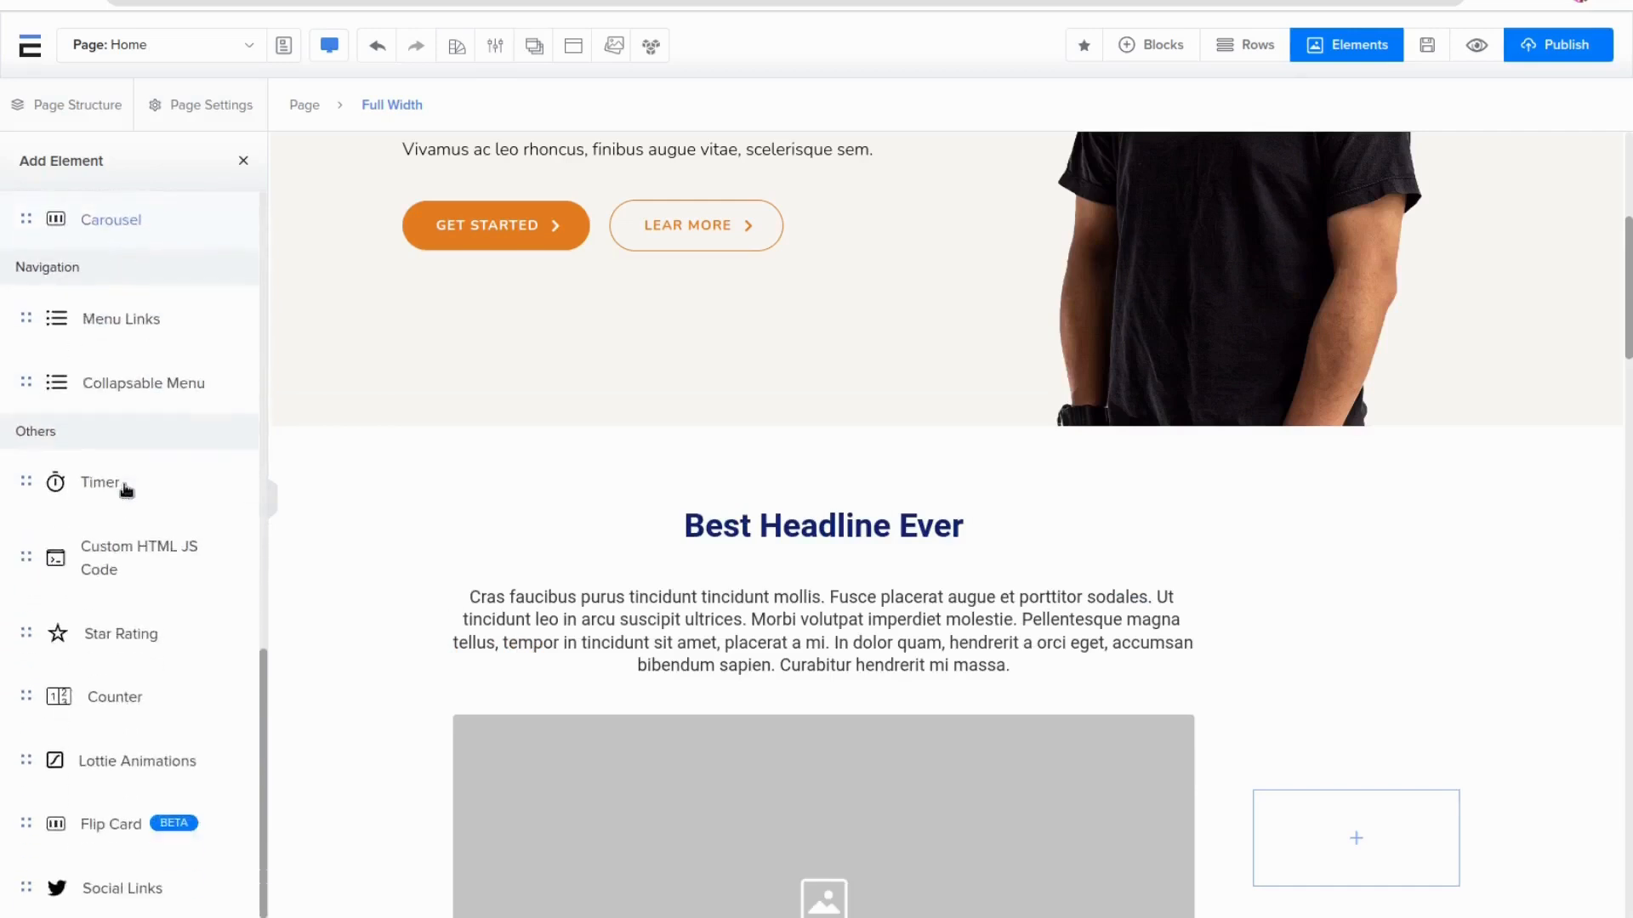
{"action": "scroll", "coordinate": [610, 707], "scroll_direction": "down", "scroll_amount": 3}
{"action": "scroll", "coordinate": [1002, 698], "scroll_direction": "down", "scroll_amount": 2}
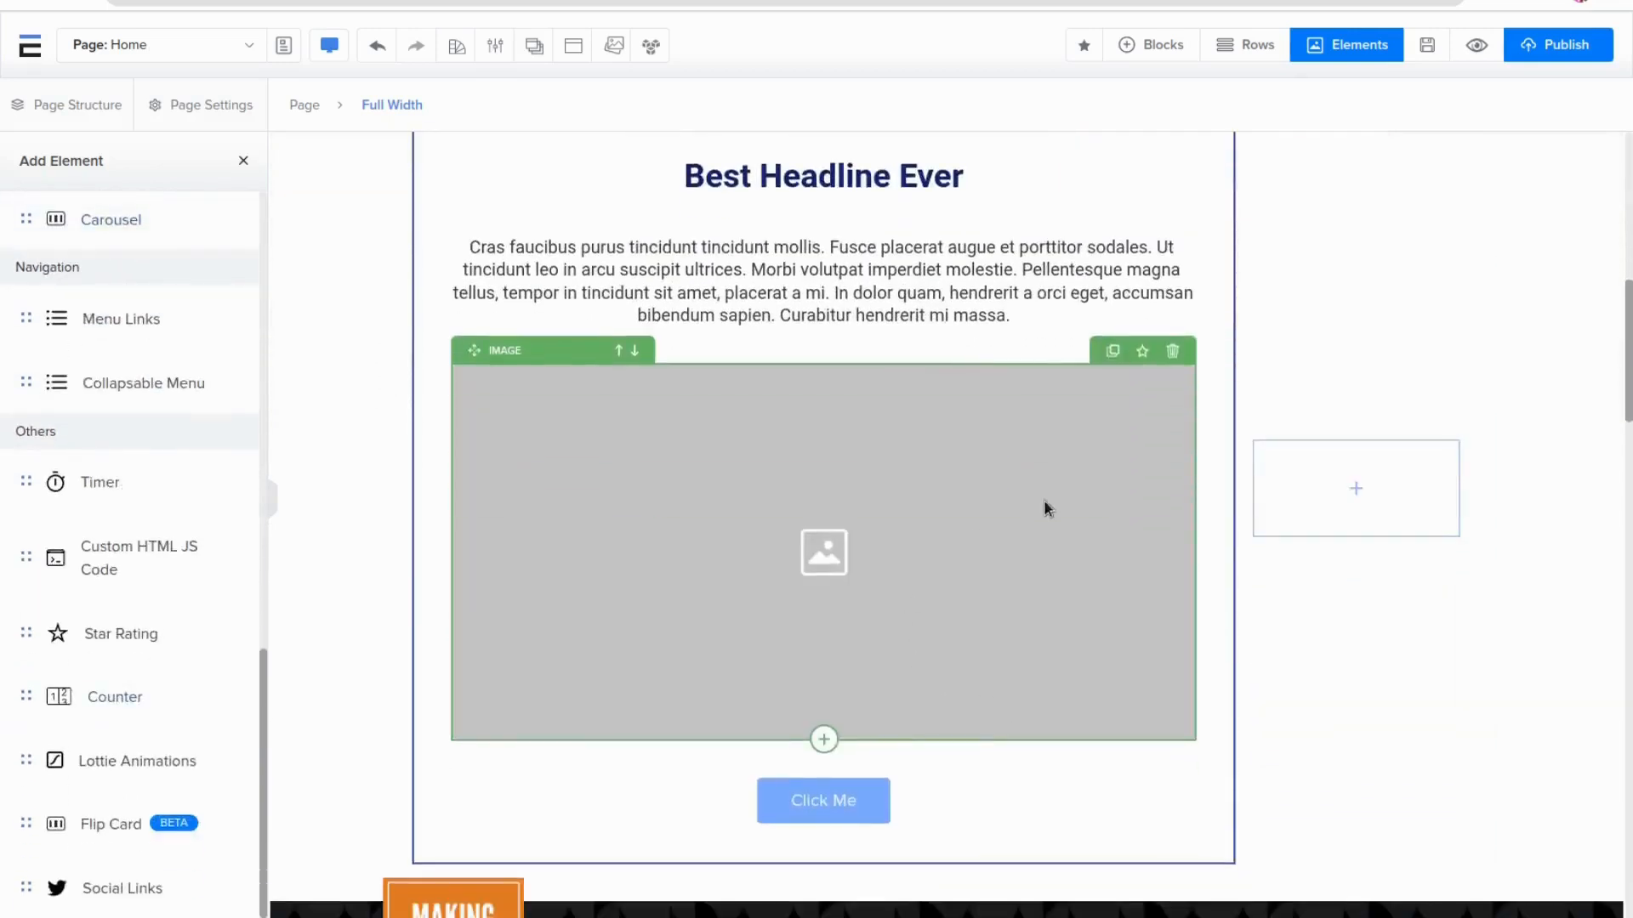
{"action": "scroll", "coordinate": [812, 264], "scroll_direction": "up", "scroll_amount": 2}
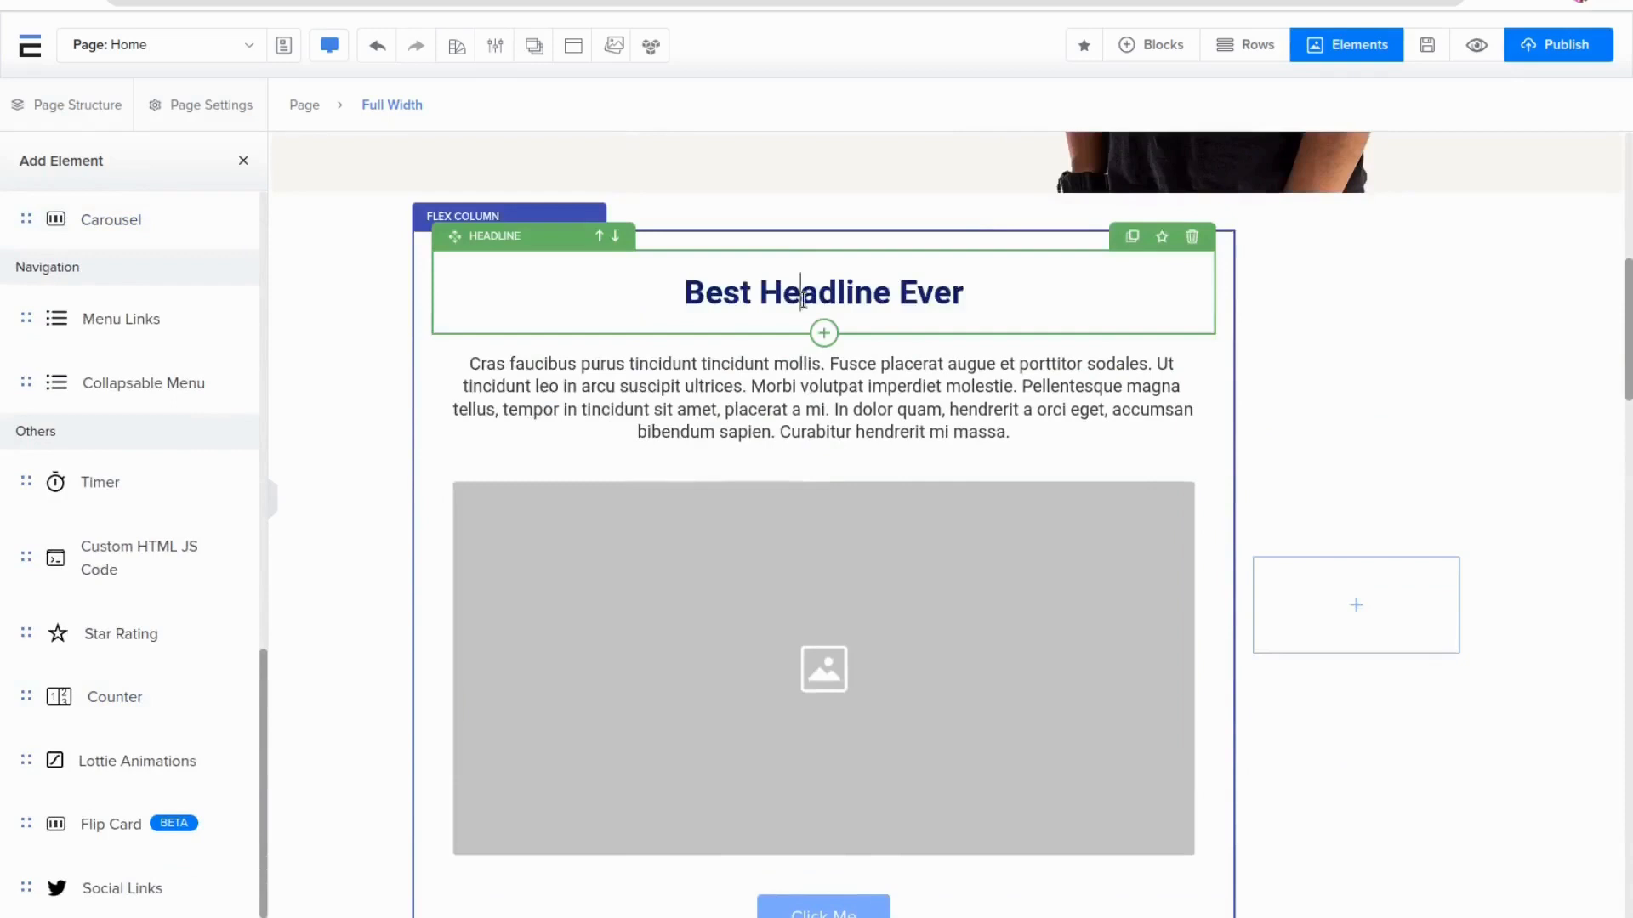
{"action": "left_click", "coordinate": [802, 299]}
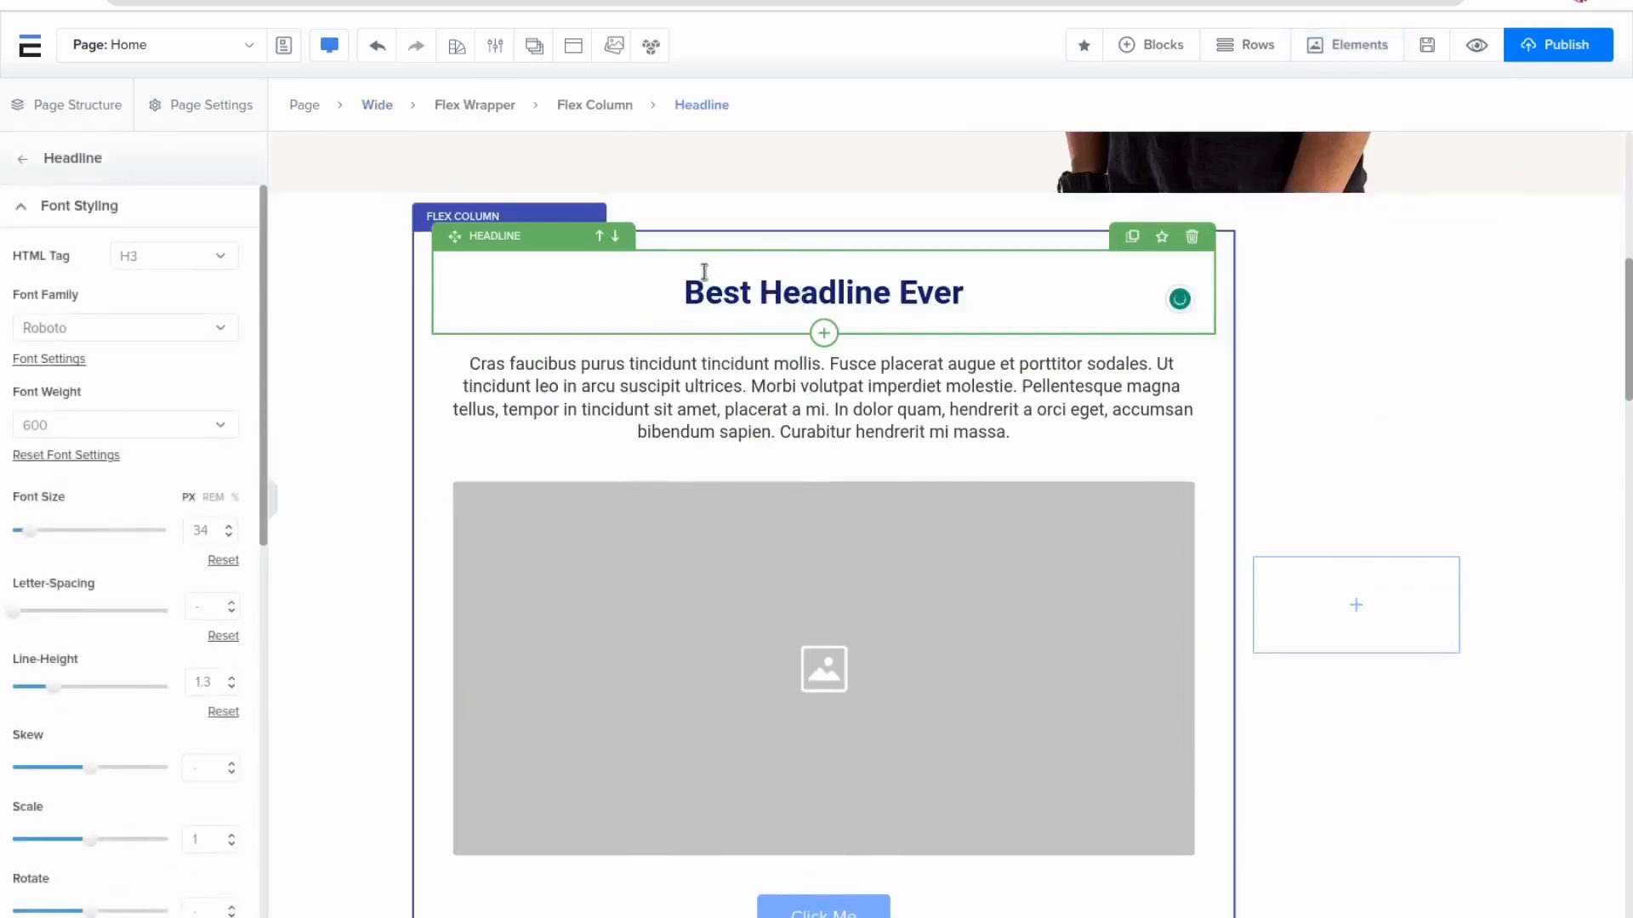
{"action": "left_click", "coordinate": [163, 264]}
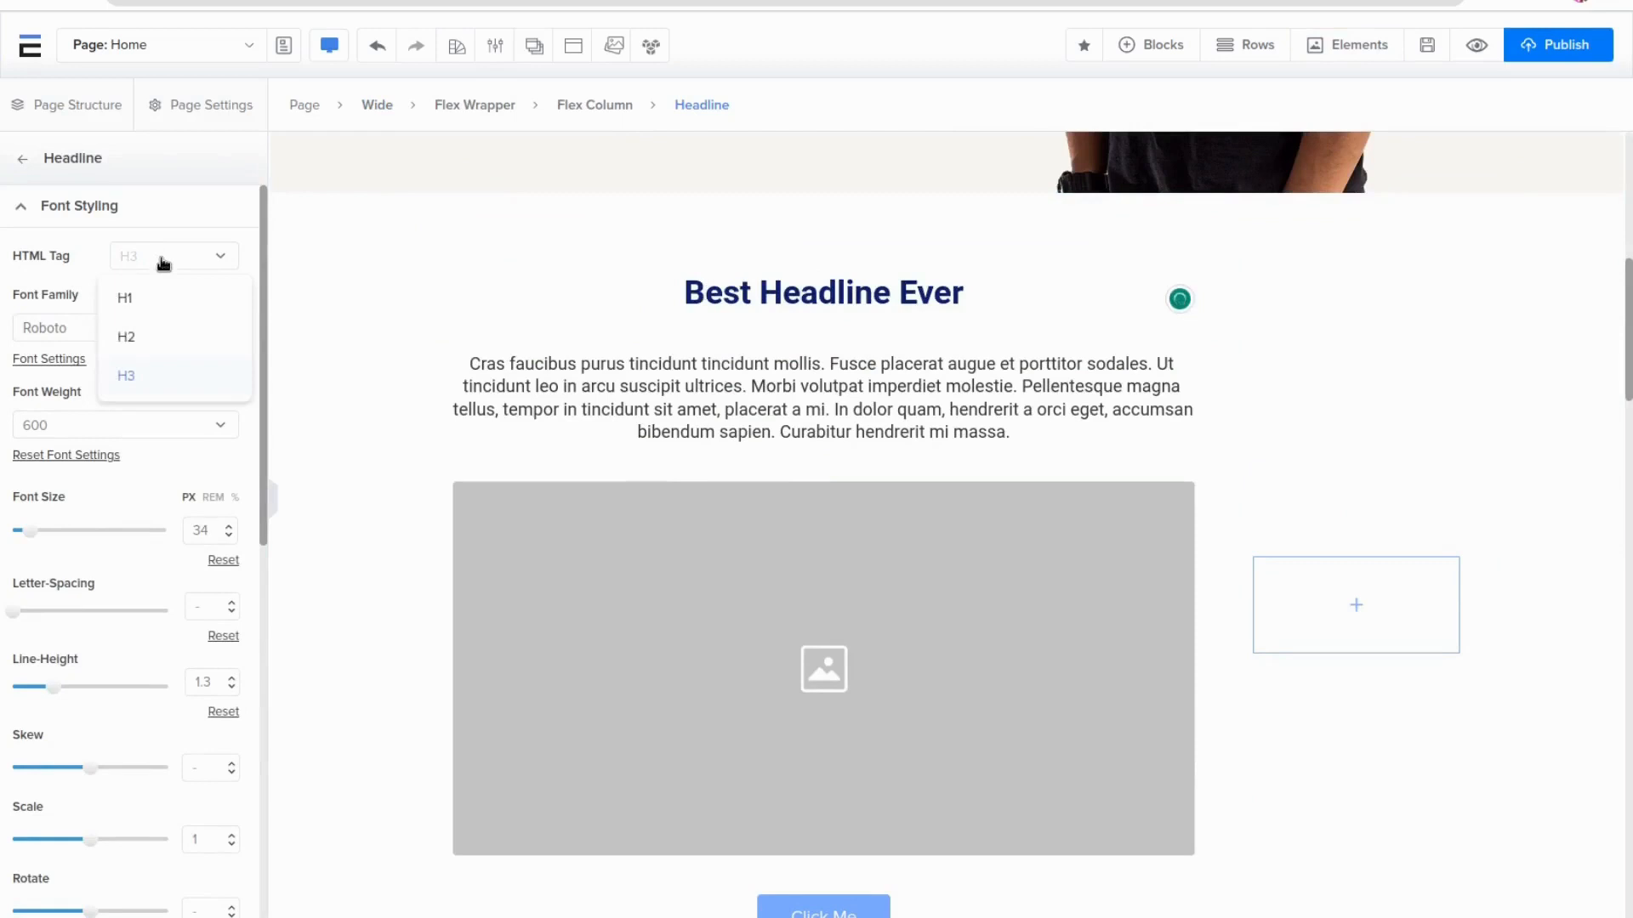
{"action": "left_click", "coordinate": [141, 340]}
{"action": "left_click", "coordinate": [160, 269]}
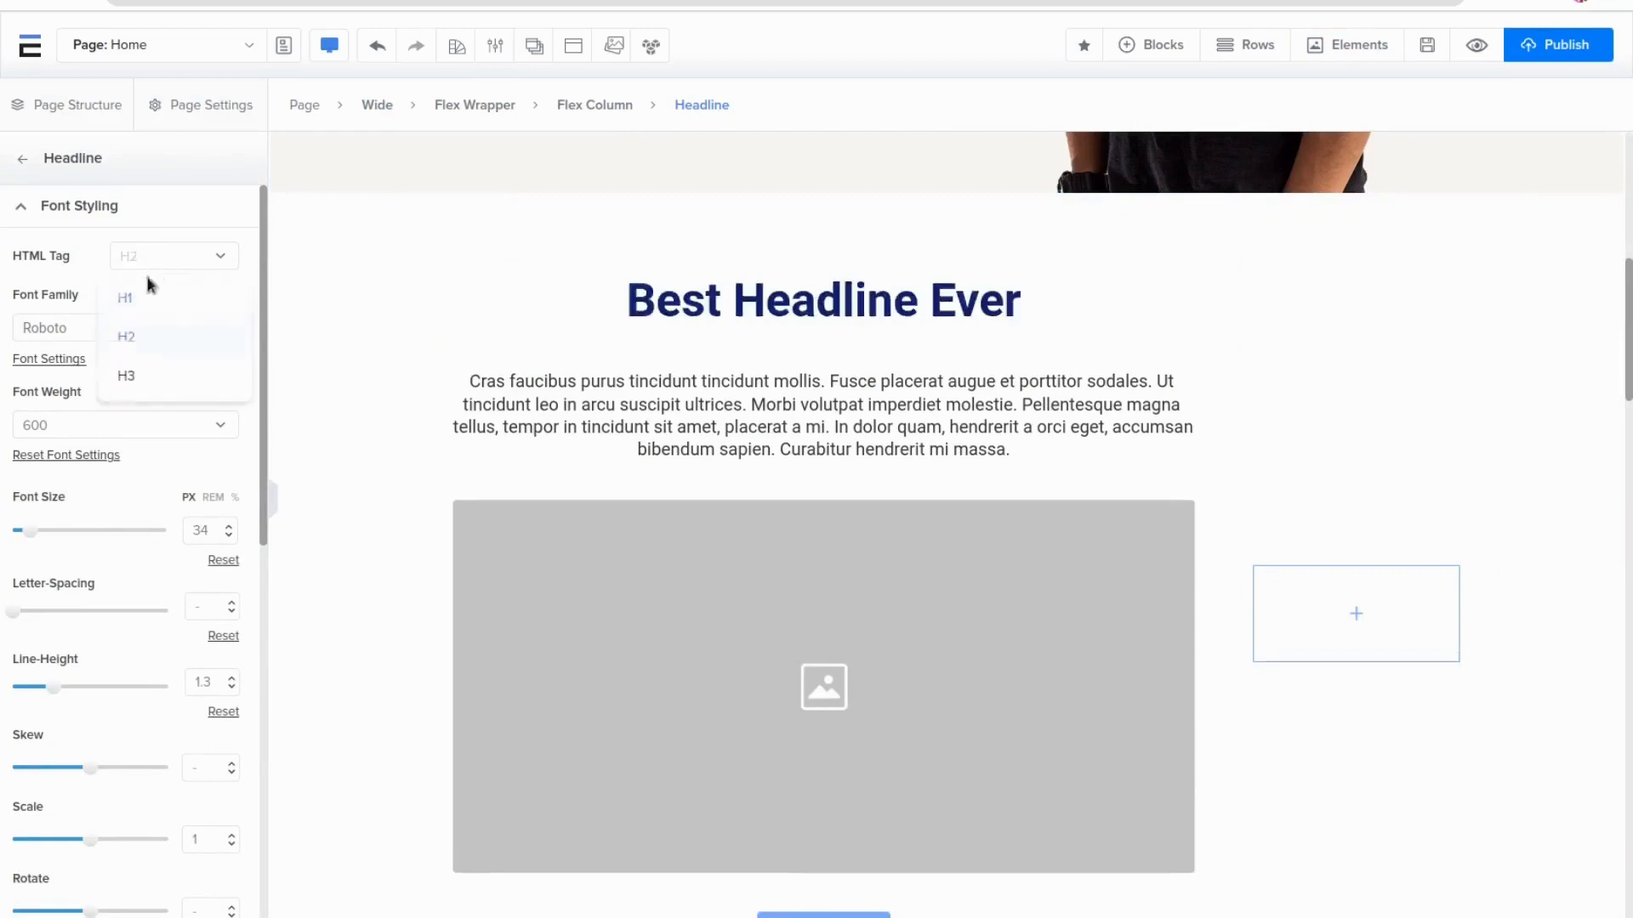
{"action": "left_click", "coordinate": [147, 298]}
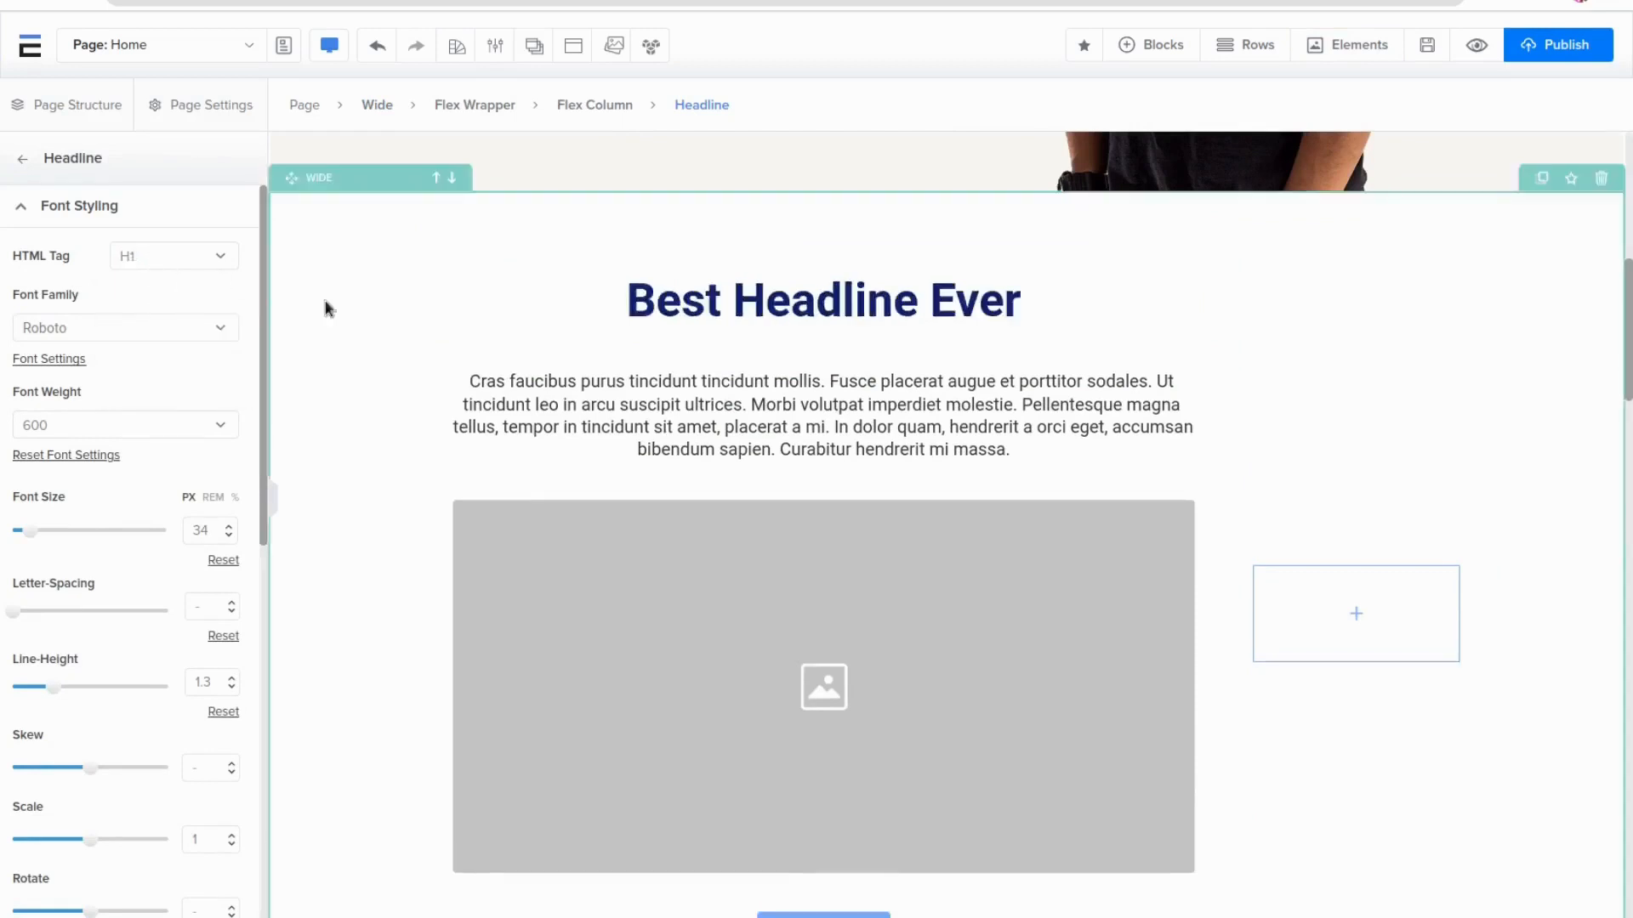
Set the headline's font family to Rubik
{"action": "left_click", "coordinate": [151, 327]}
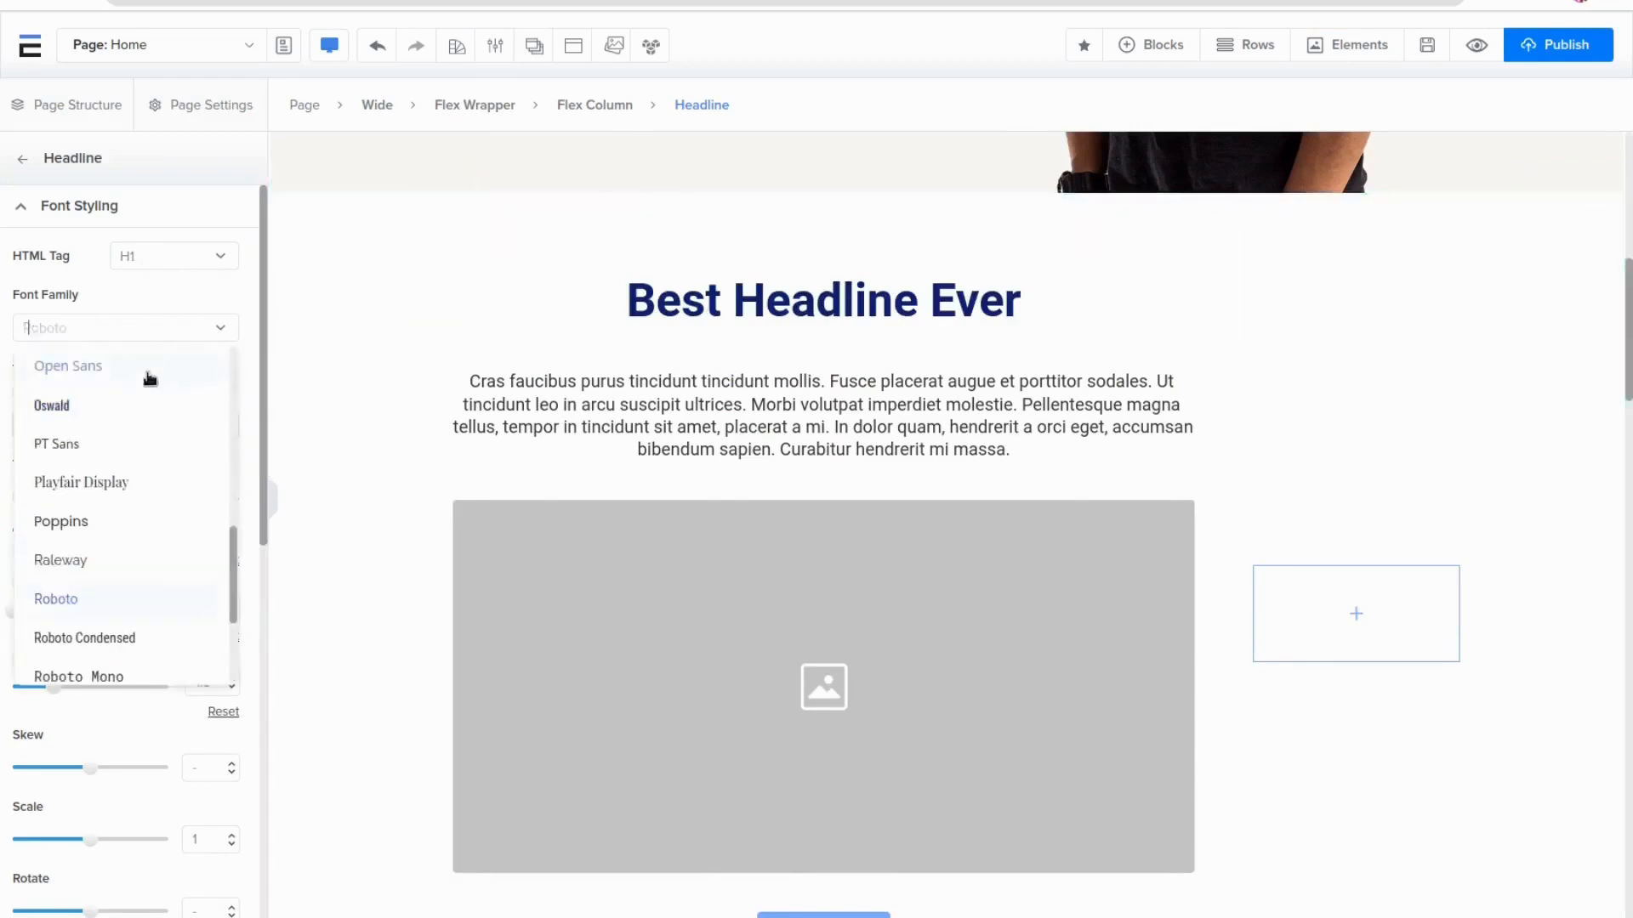
{"action": "left_click", "coordinate": [85, 446]}
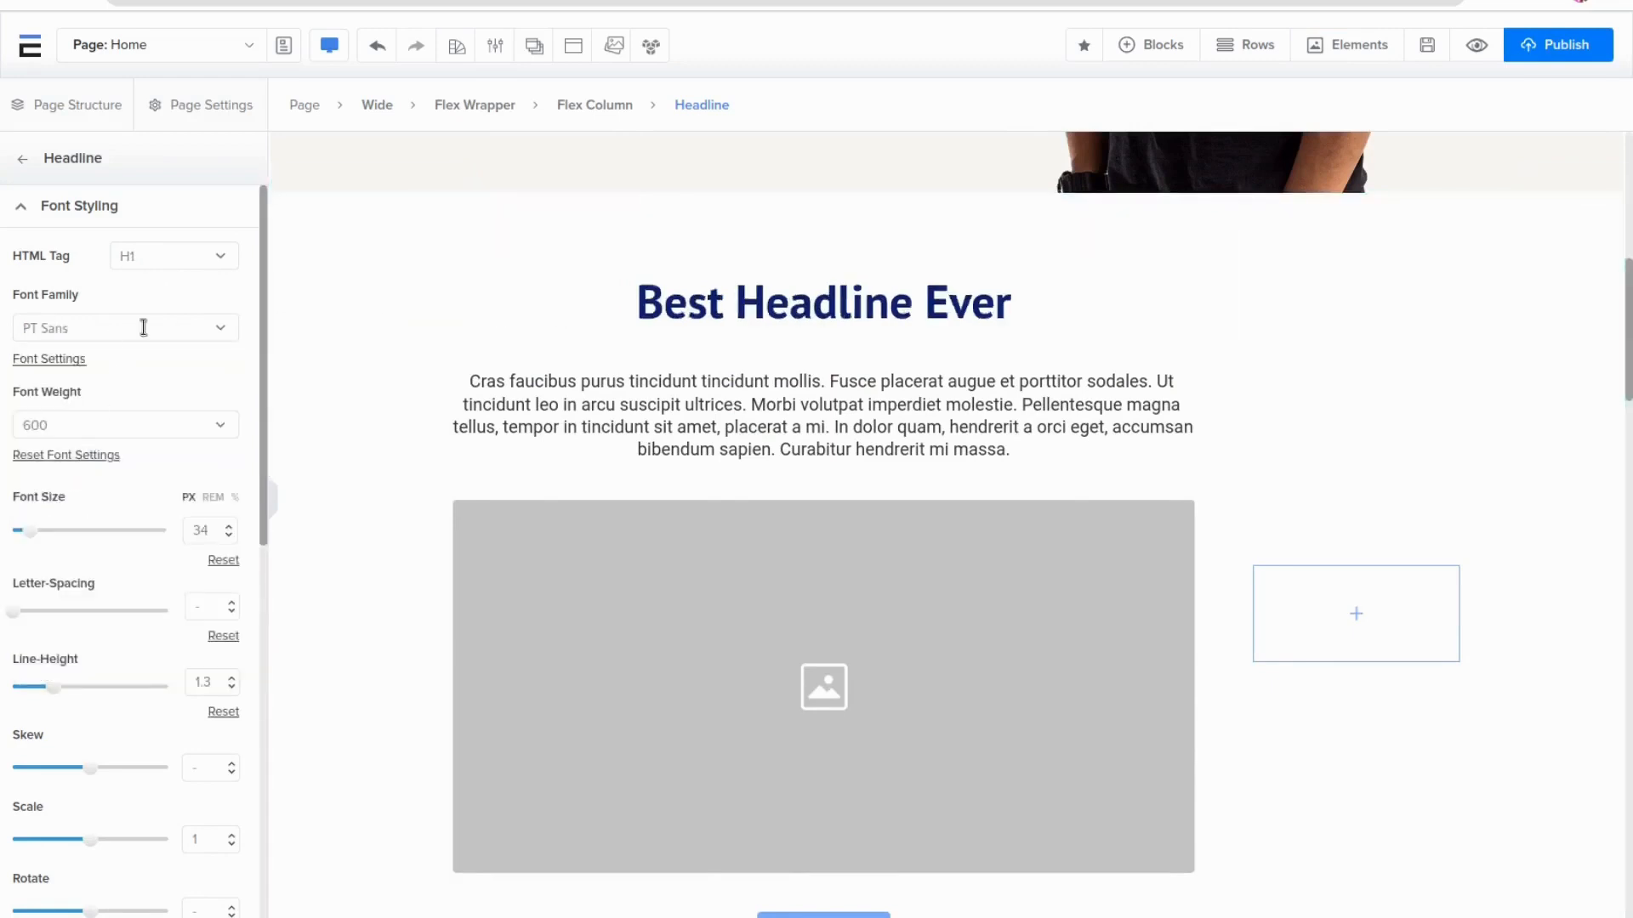
{"action": "left_click", "coordinate": [139, 326]}
{"action": "left_click", "coordinate": [94, 446]}
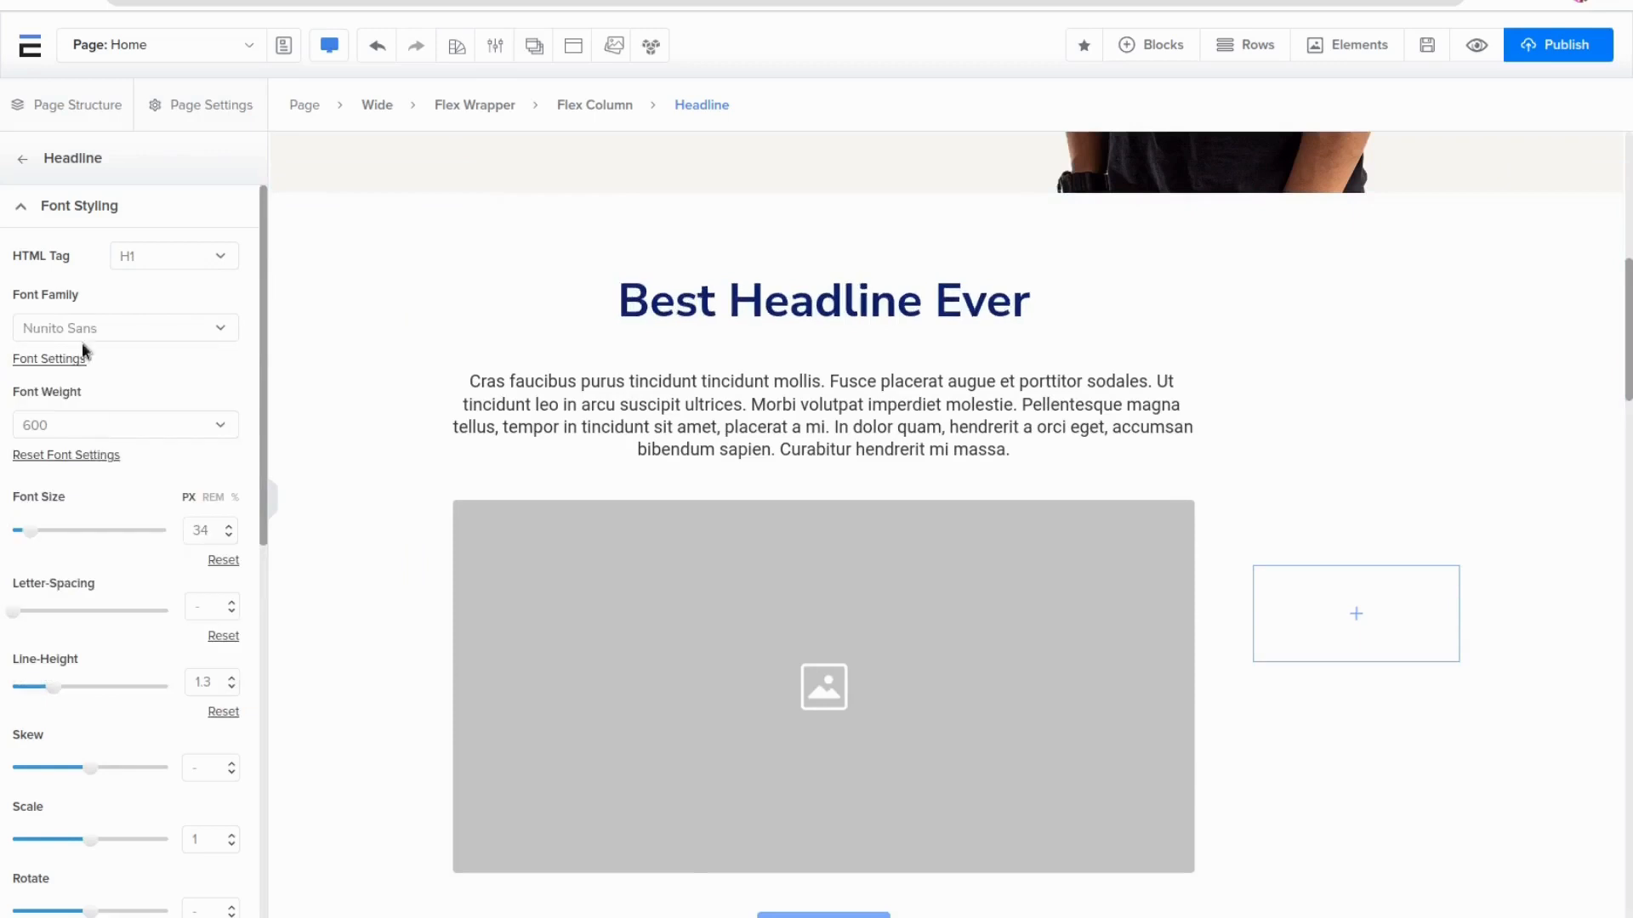
{"action": "left_click", "coordinate": [85, 328]}
{"action": "scroll", "coordinate": [125, 457], "scroll_direction": "down", "scroll_amount": 3}
{"action": "scroll", "coordinate": [126, 458], "scroll_direction": "down", "scroll_amount": 2}
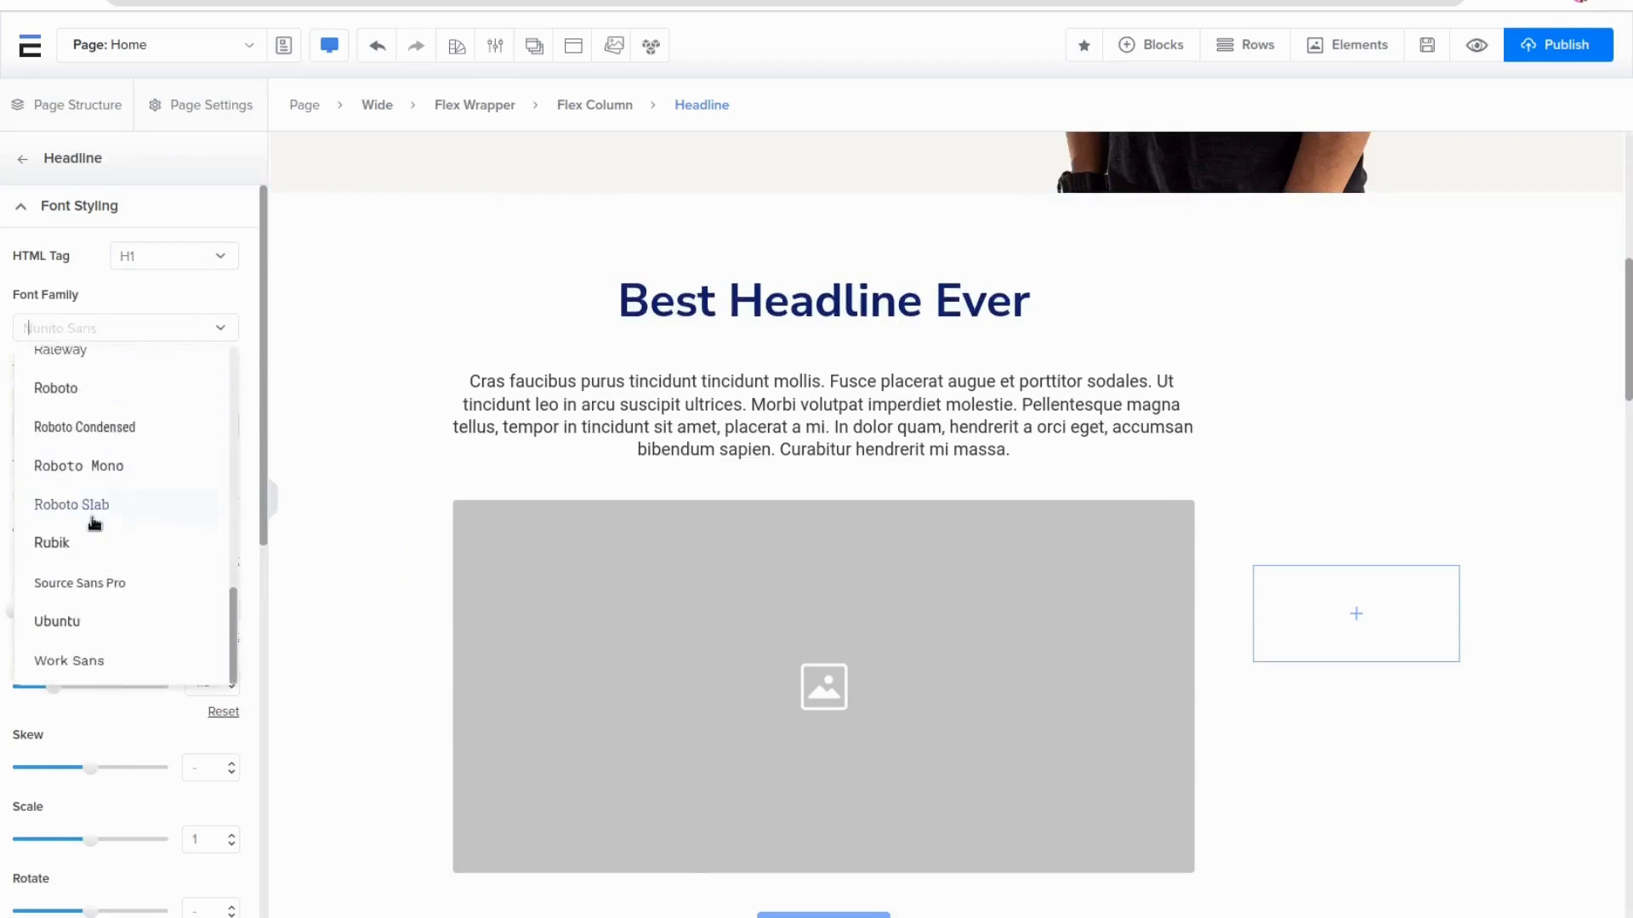
{"action": "left_click", "coordinate": [94, 537]}
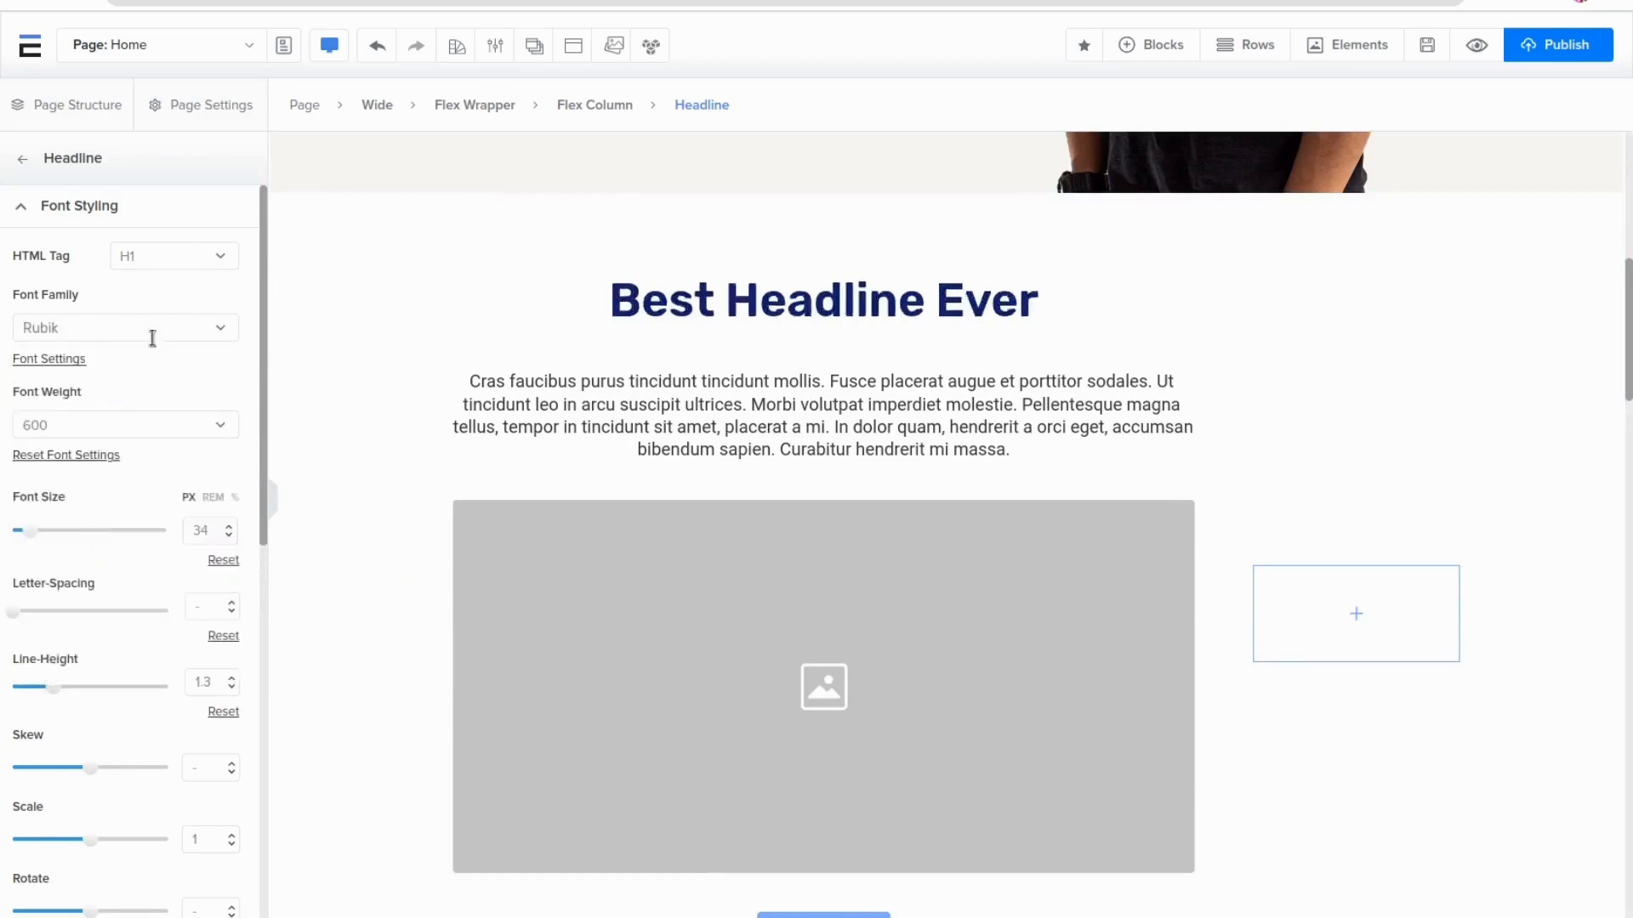
{"action": "left_click", "coordinate": [70, 321]}
{"action": "scroll", "coordinate": [120, 390], "scroll_direction": "up", "scroll_amount": 5}
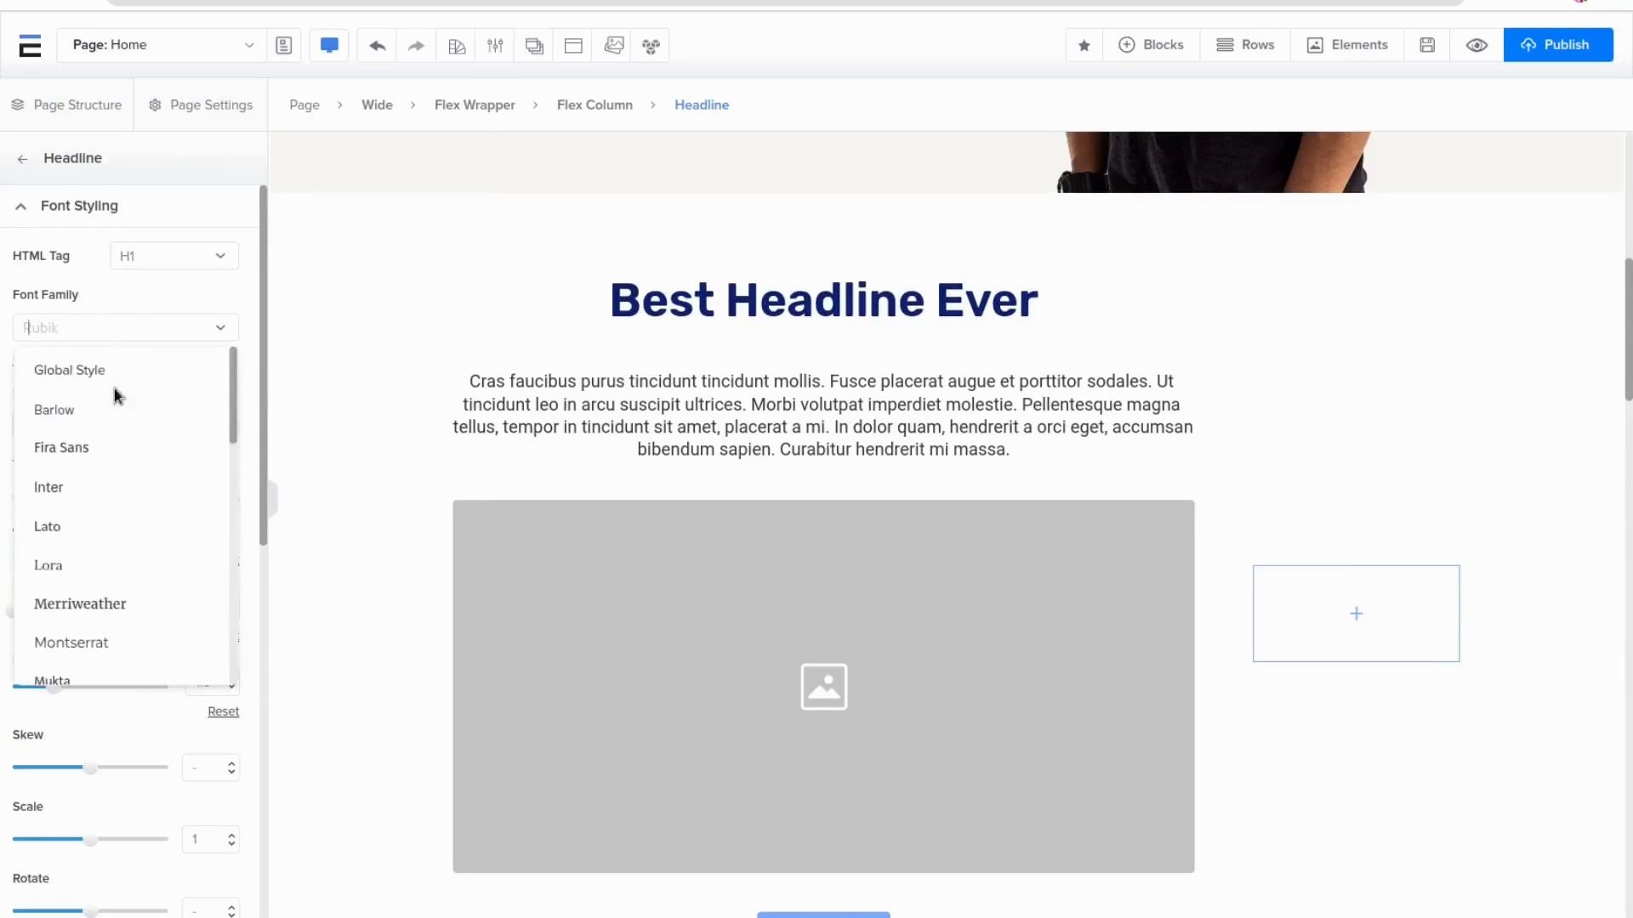
{"action": "left_click", "coordinate": [216, 319]}
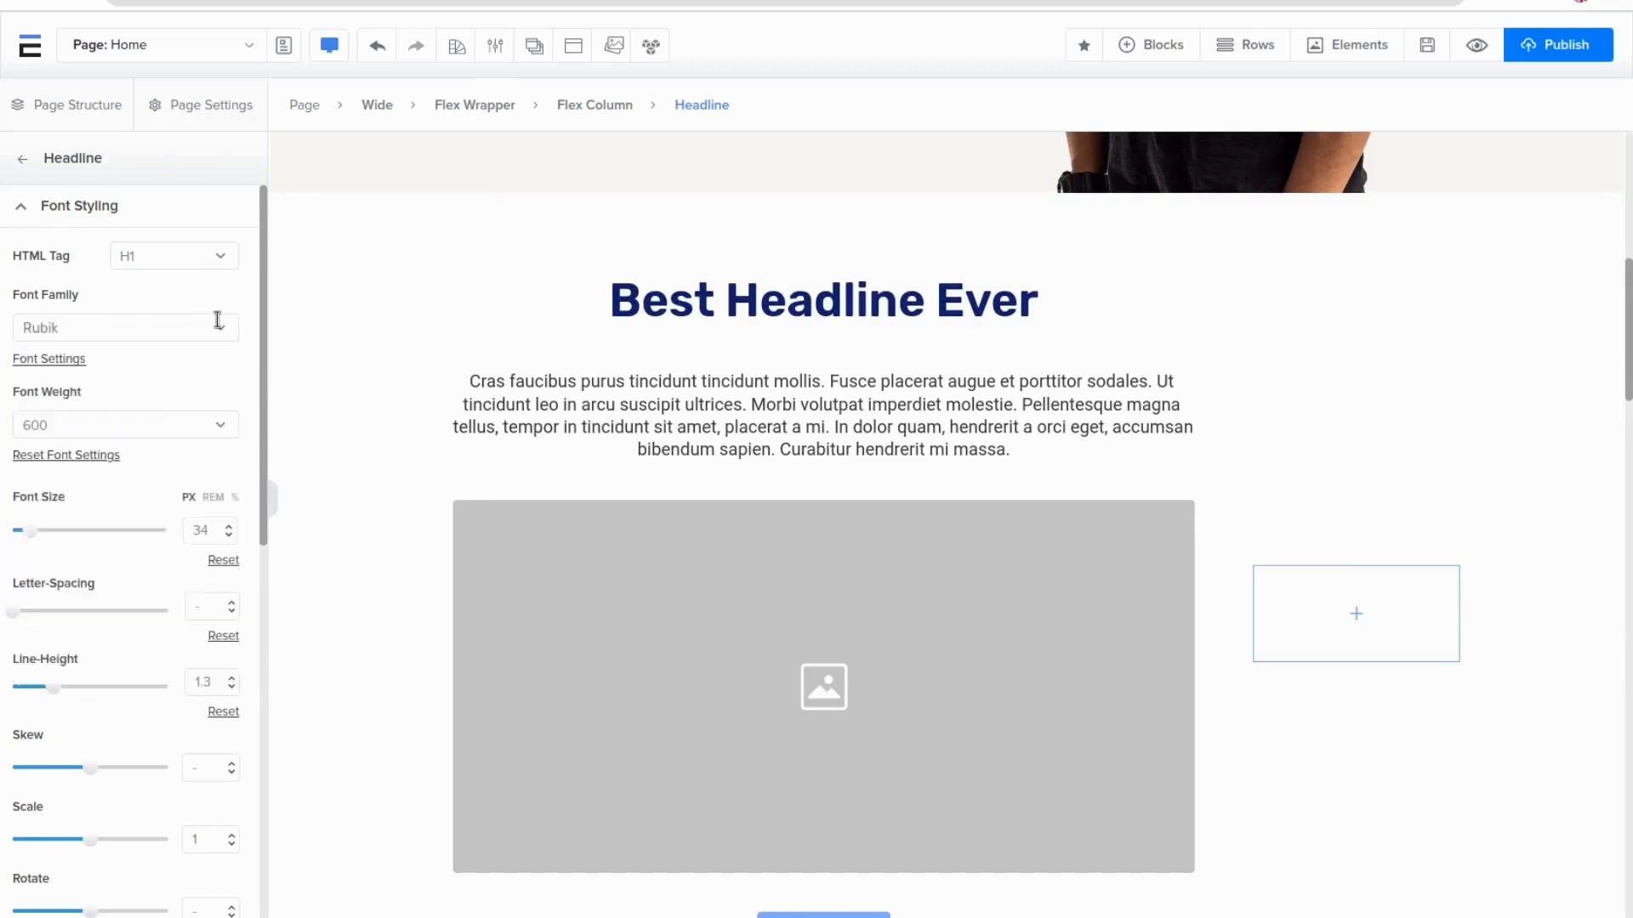
Set the headline's font weight to 300
{"action": "left_click", "coordinate": [155, 427]}
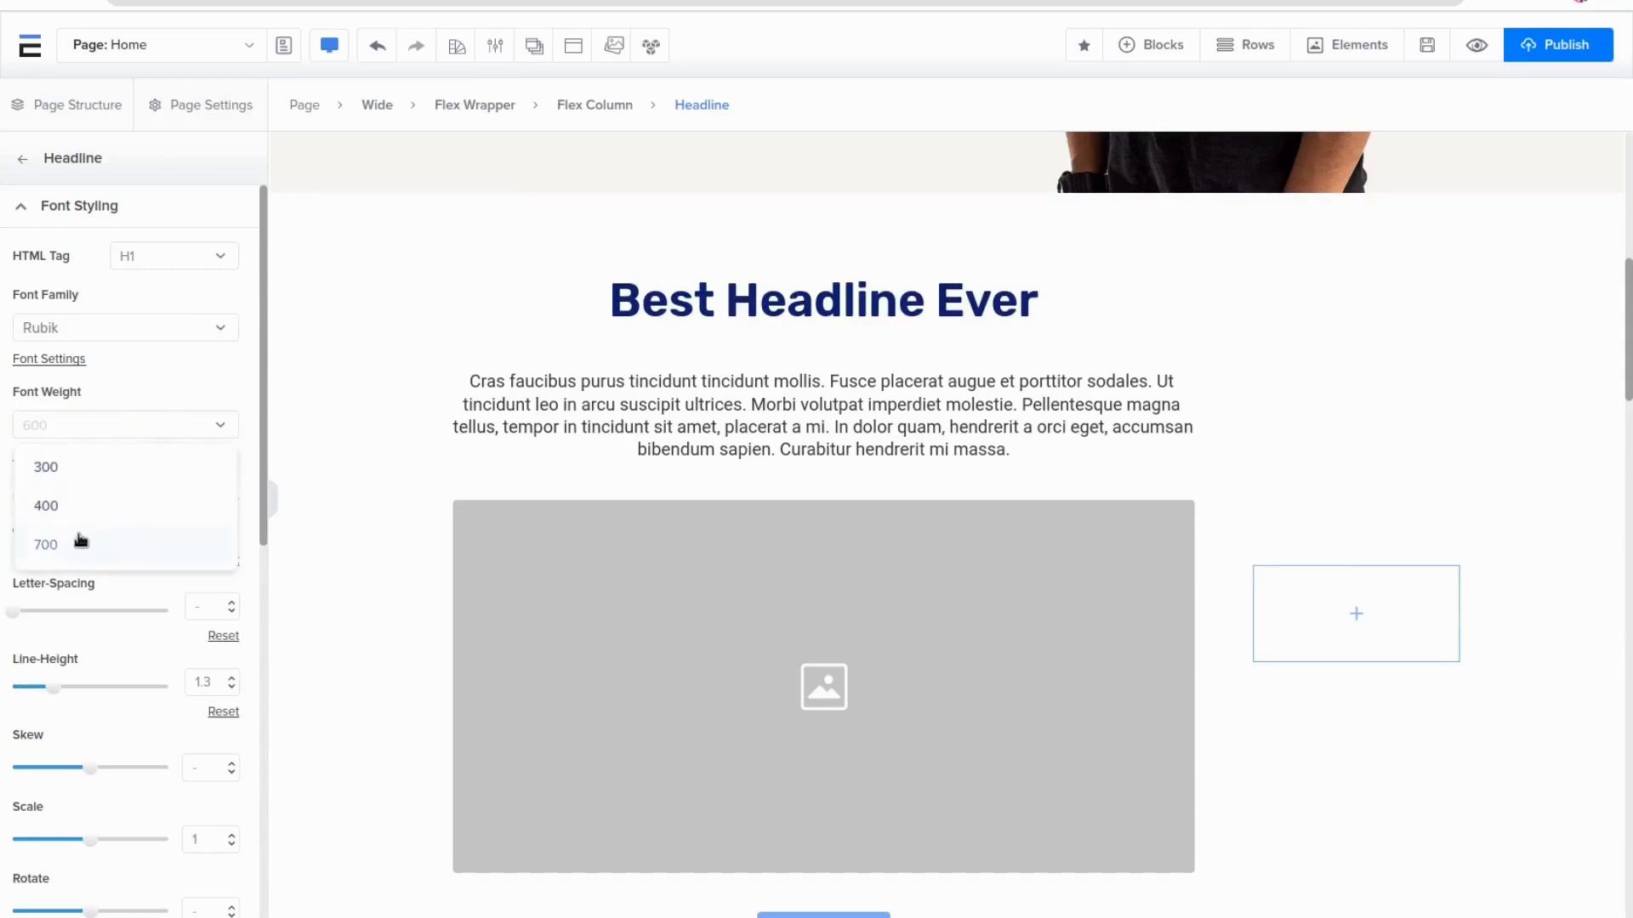
{"action": "left_click", "coordinate": [70, 544]}
{"action": "left_click", "coordinate": [139, 431]}
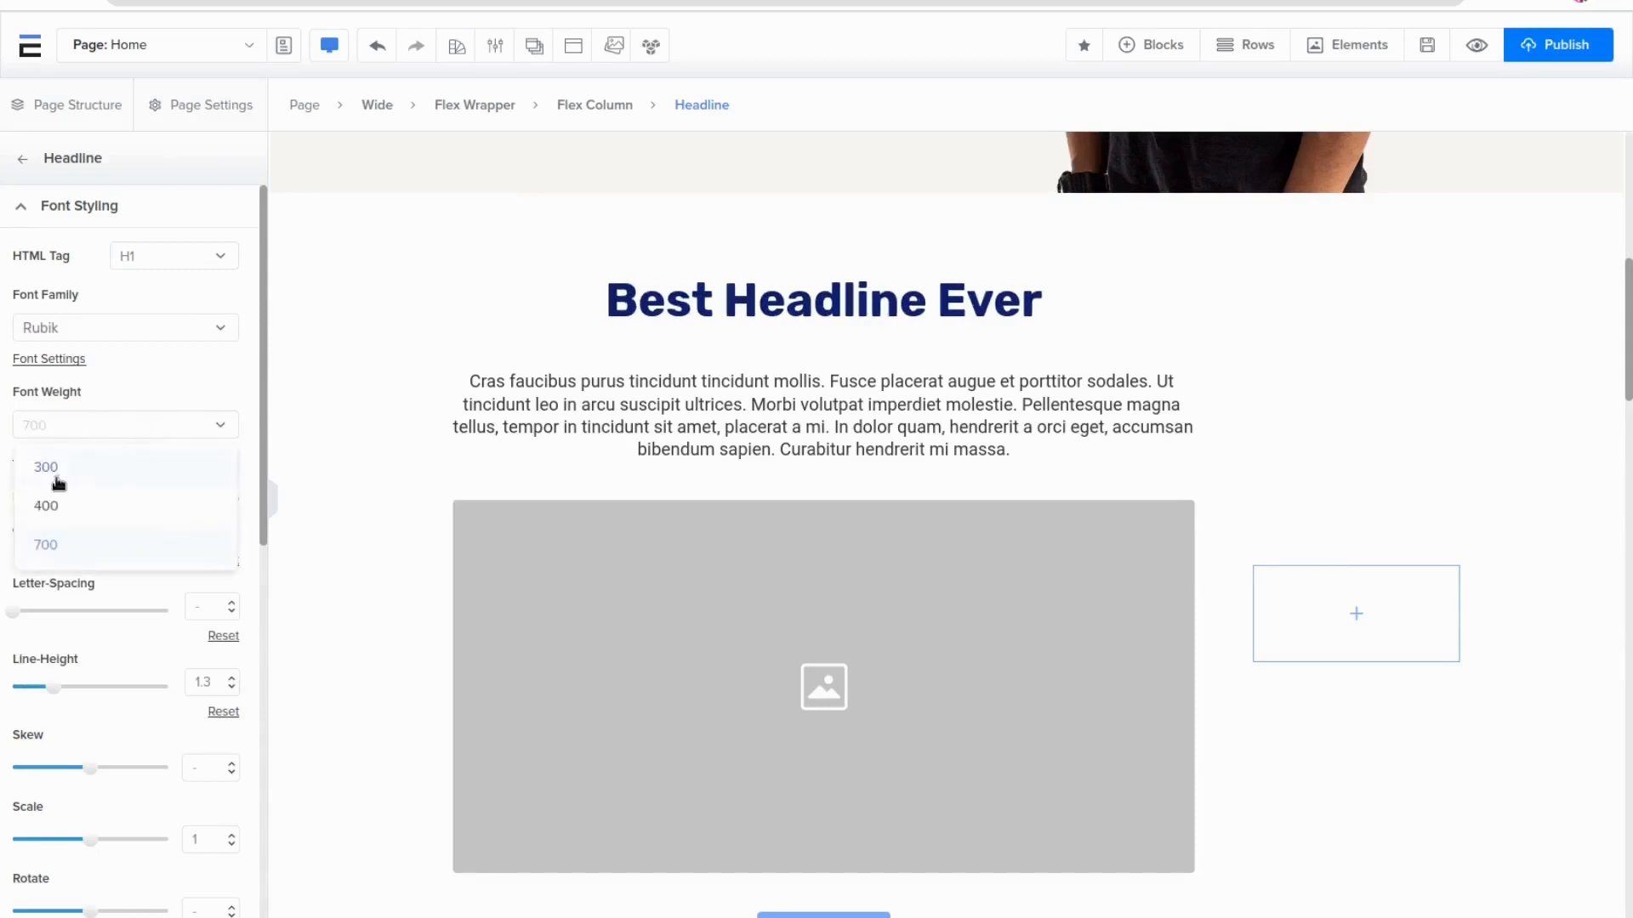
{"action": "left_click", "coordinate": [56, 478]}
{"action": "left_click", "coordinate": [139, 430]}
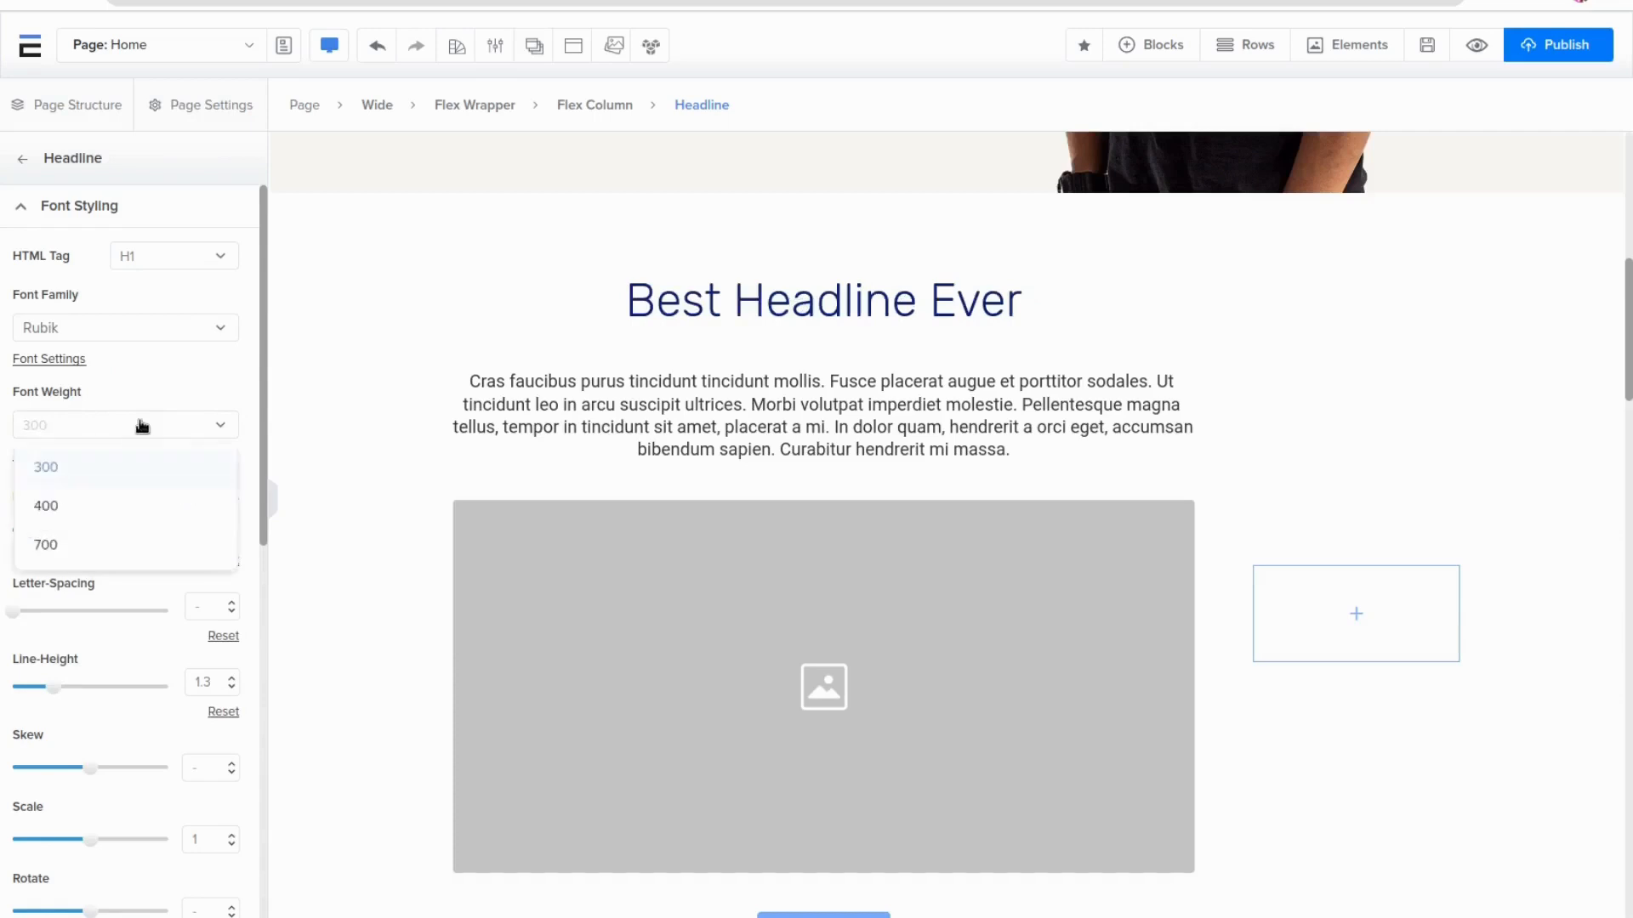
{"action": "left_click", "coordinate": [189, 389]}
Set the headline's font size to 46 px, letter spacing to 1 and line height to 1.1
{"action": "left_click_drag", "start_coordinate": [27, 536], "coordinate": [36, 532]}
{"action": "left_click_drag", "start_coordinate": [18, 612], "coordinate": [20, 612]}
{"action": "mouse_move", "coordinate": [55, 686]}
{"action": "left_mouse_down"}
{"action": "mouse_move", "coordinate": [73, 682]}
{"action": "mouse_move", "coordinate": [46, 685]}
{"action": "left_mouse_up"}
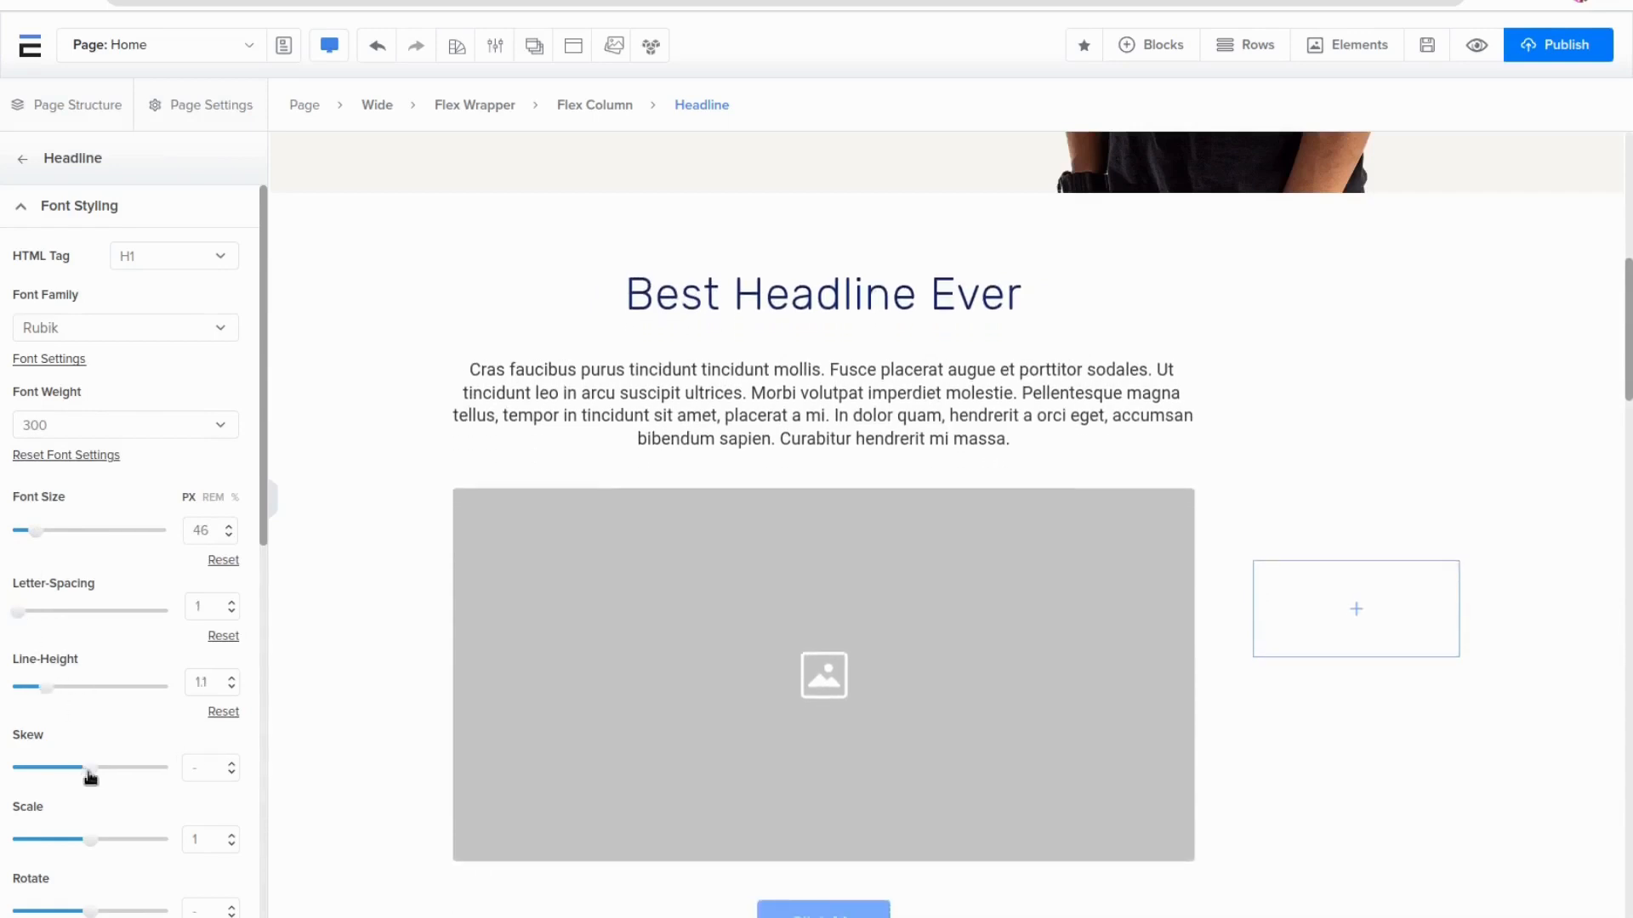
Skew the headline to -6 and rotate it to -4
{"action": "mouse_move", "coordinate": [91, 776]}
{"action": "left_mouse_down"}
{"action": "mouse_move", "coordinate": [120, 776]}
{"action": "mouse_move", "coordinate": [80, 777]}
{"action": "left_mouse_up"}
{"action": "scroll", "coordinate": [110, 716], "scroll_direction": "down", "scroll_amount": 4}
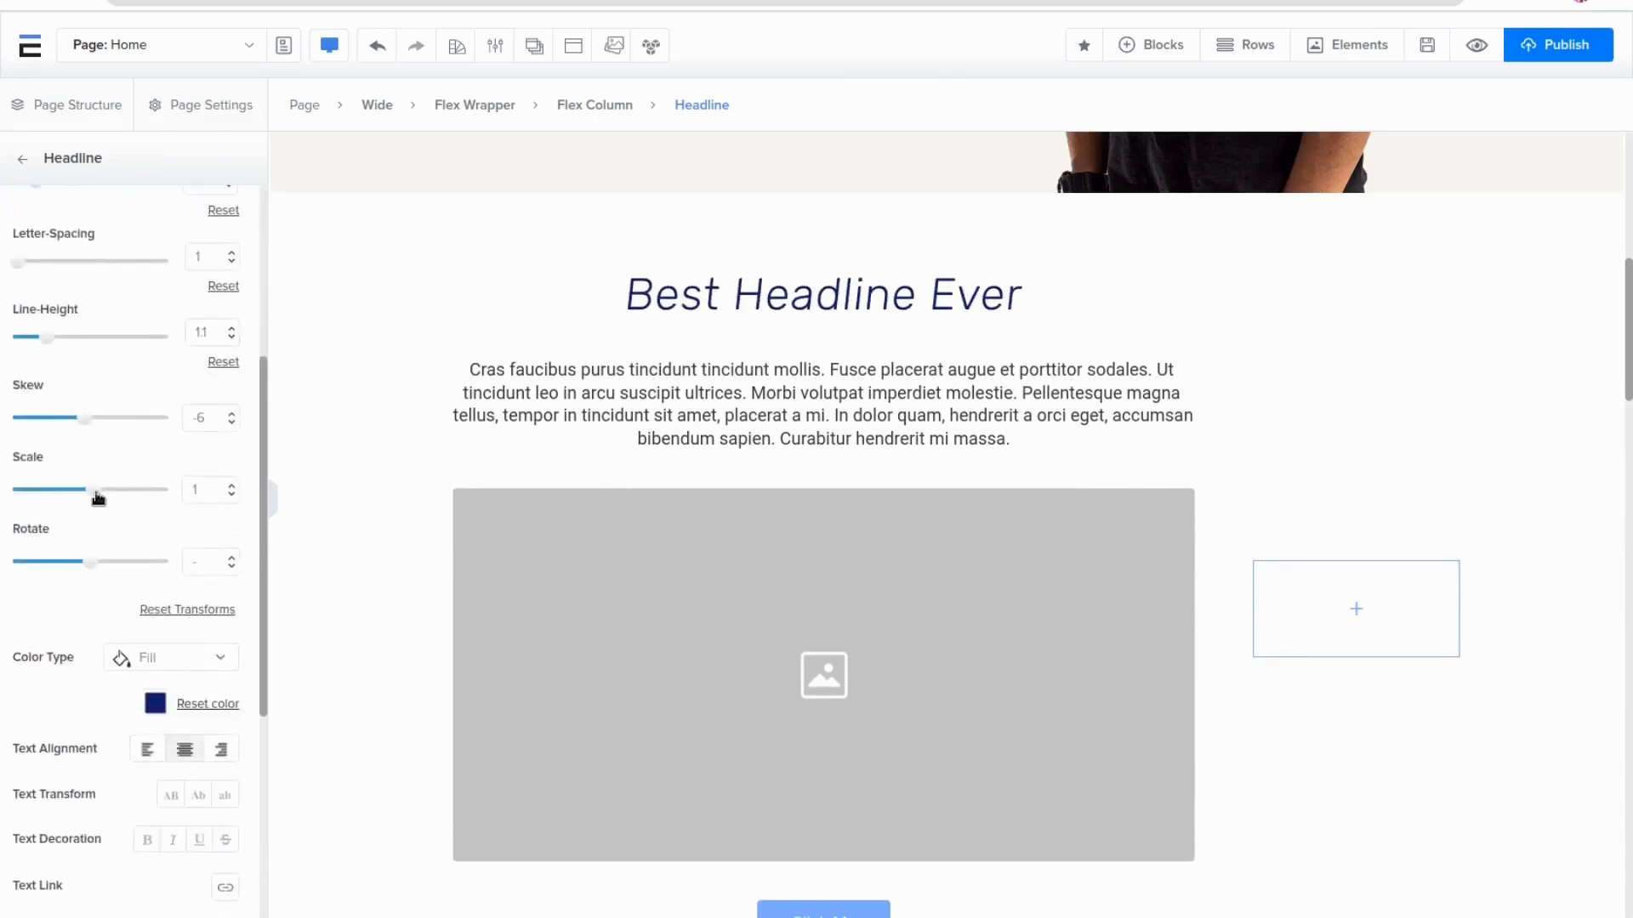
{"action": "left_click_drag", "start_coordinate": [97, 497], "coordinate": [91, 499]}
{"action": "mouse_move", "coordinate": [93, 566]}
{"action": "left_mouse_down"}
{"action": "mouse_move", "coordinate": [109, 563]}
{"action": "mouse_move", "coordinate": [90, 566]}
{"action": "left_mouse_up"}
Change the headline's text colour to the teal swatch 1ABC9C
{"action": "scroll", "coordinate": [104, 548], "scroll_direction": "down", "scroll_amount": 2}
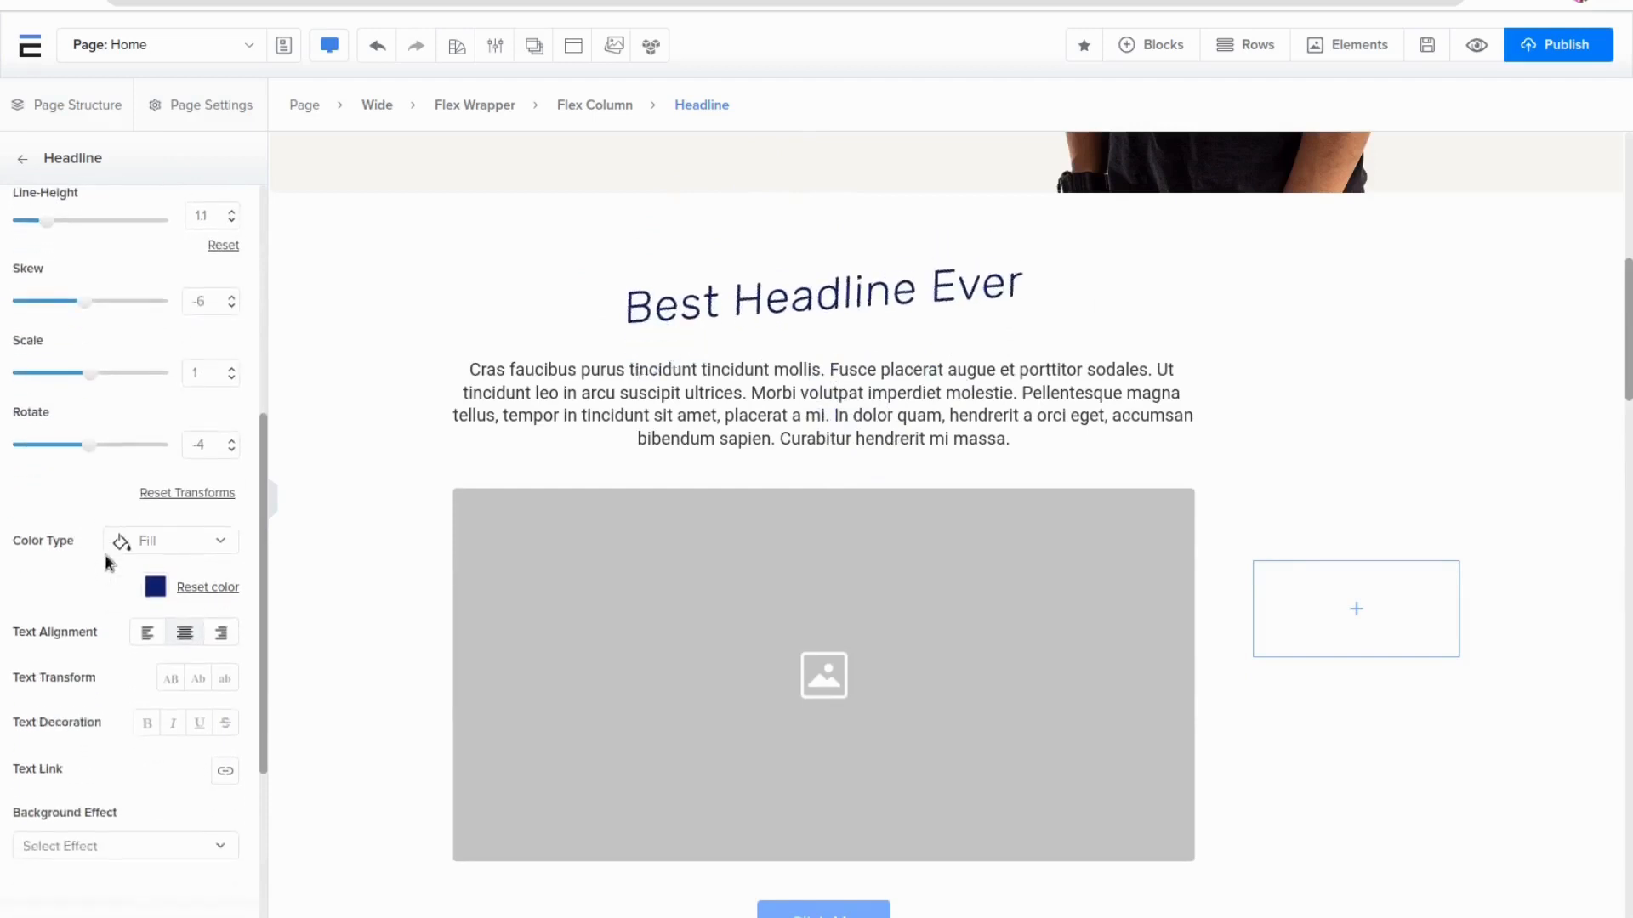
{"action": "left_click", "coordinate": [156, 588]}
{"action": "left_click", "coordinate": [157, 675]}
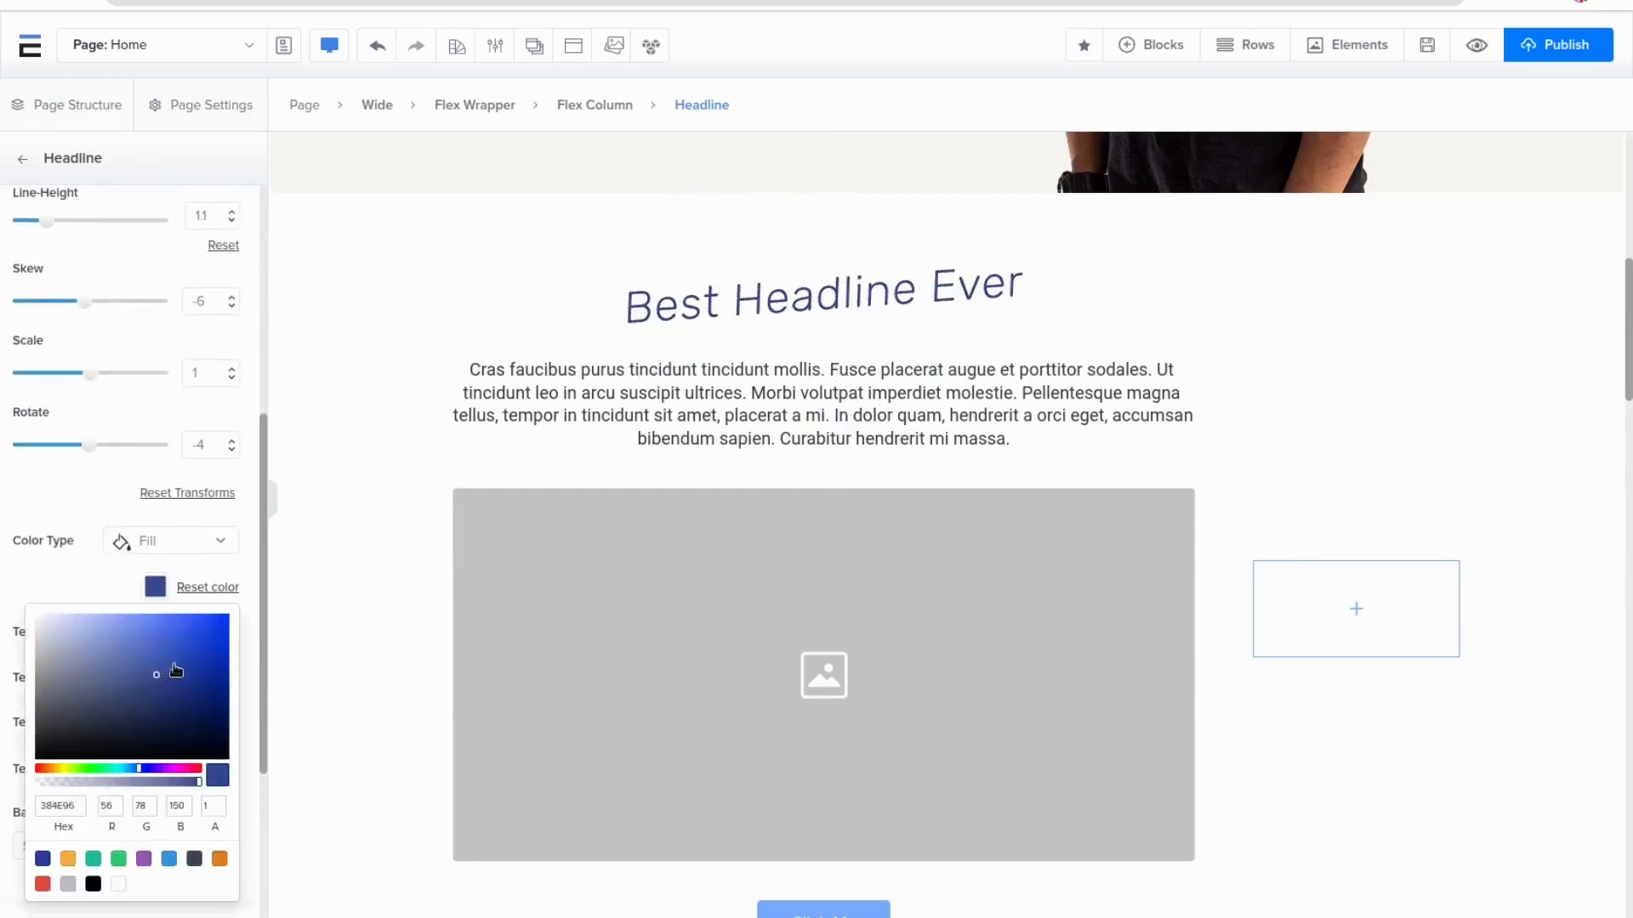
{"action": "left_click", "coordinate": [206, 644]}
{"action": "left_click", "coordinate": [142, 860]}
{"action": "left_click", "coordinate": [94, 858]}
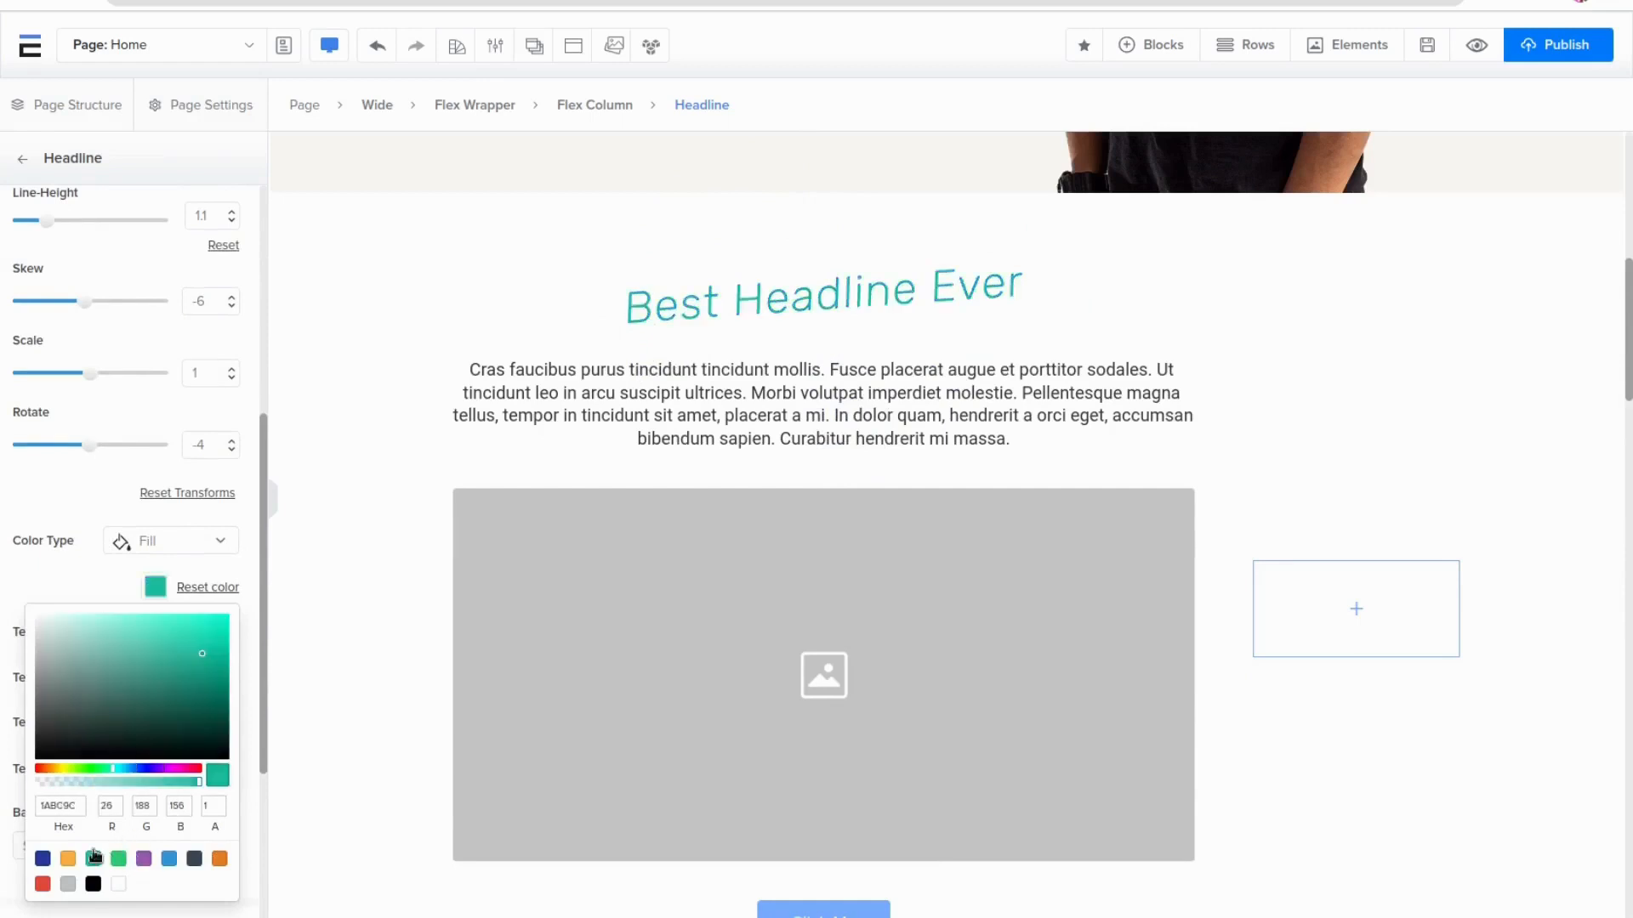
{"action": "left_click", "coordinate": [105, 487]}
Left-align the headline and set its text transform to uppercase
{"action": "scroll", "coordinate": [119, 472], "scroll_direction": "down", "scroll_amount": 3}
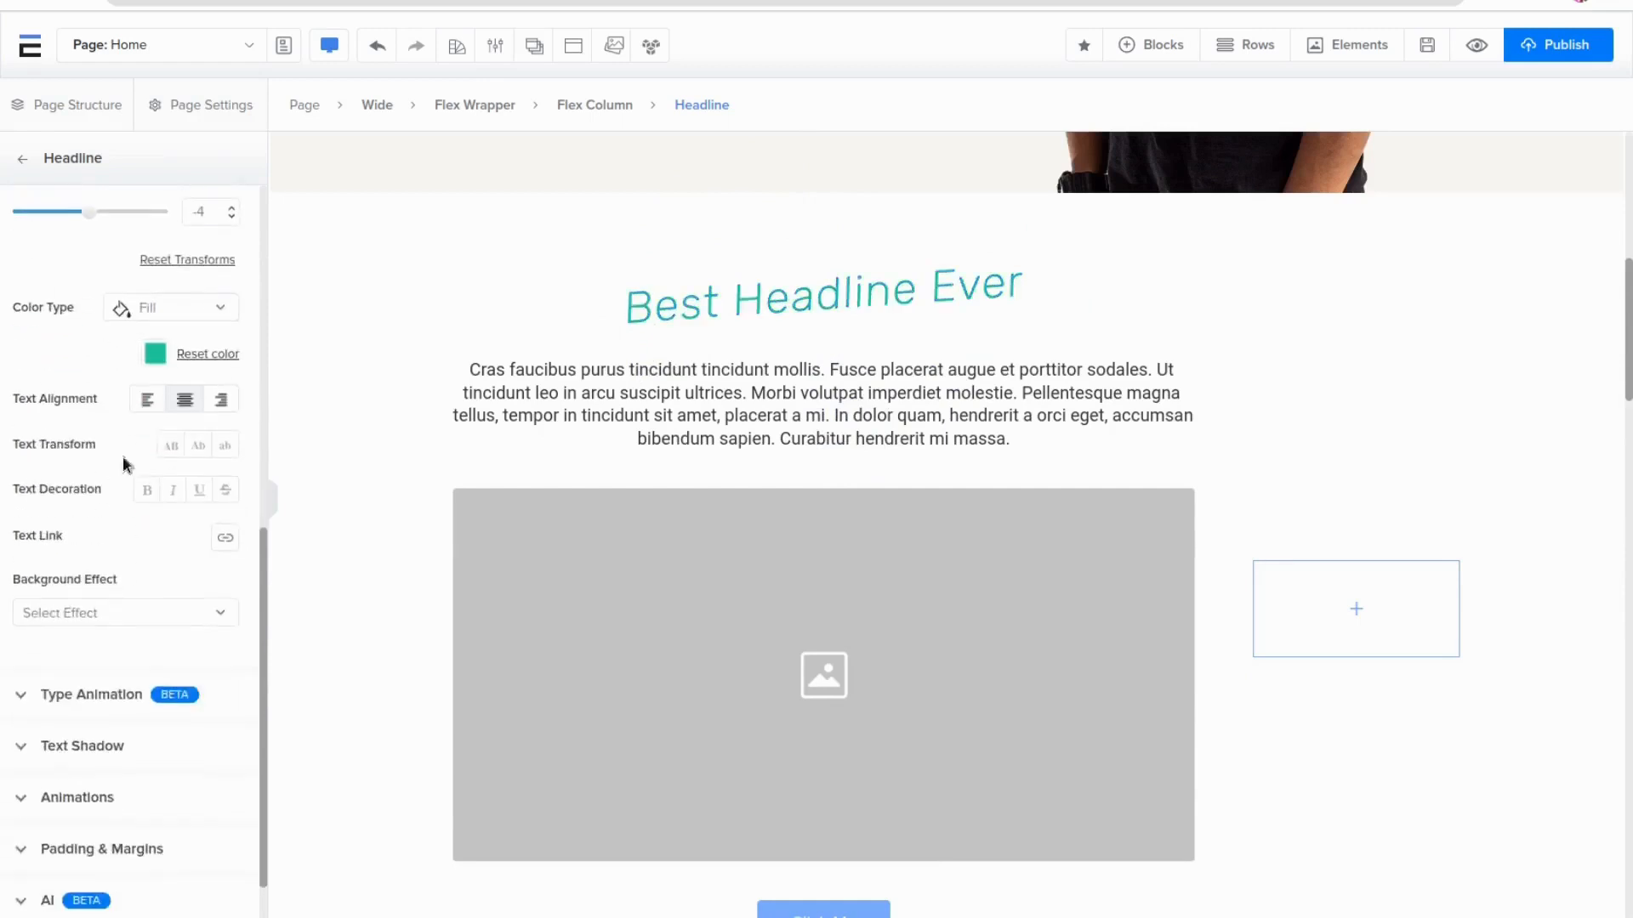
{"action": "left_click", "coordinate": [153, 410]}
{"action": "left_click", "coordinate": [171, 448]}
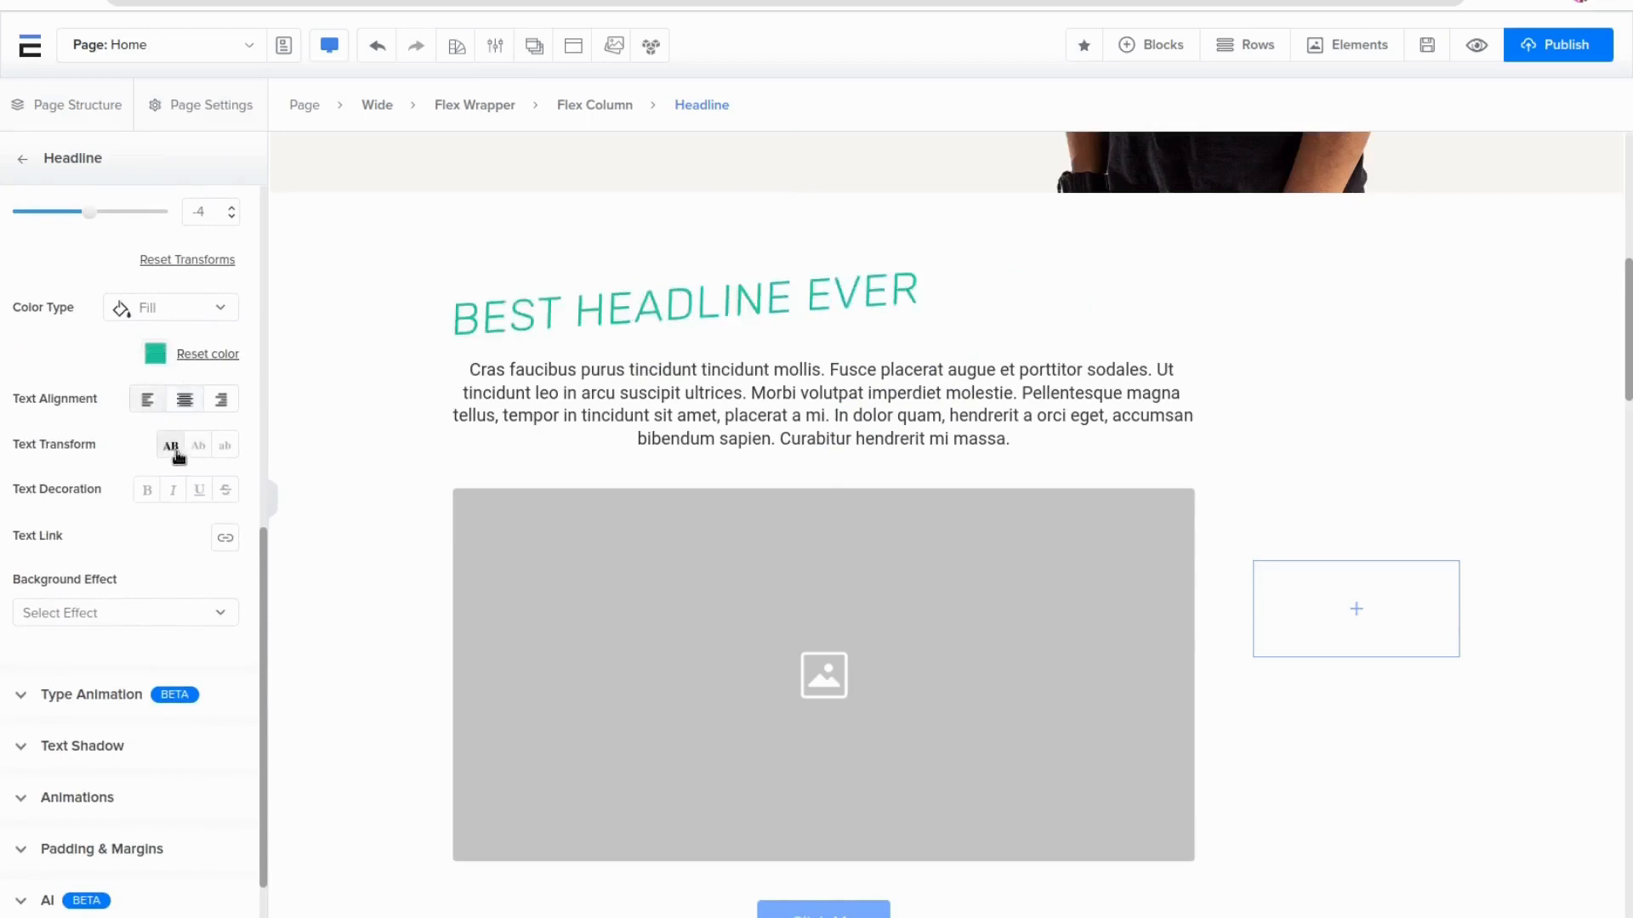
{"action": "left_click", "coordinate": [202, 446]}
{"action": "left_click", "coordinate": [224, 446]}
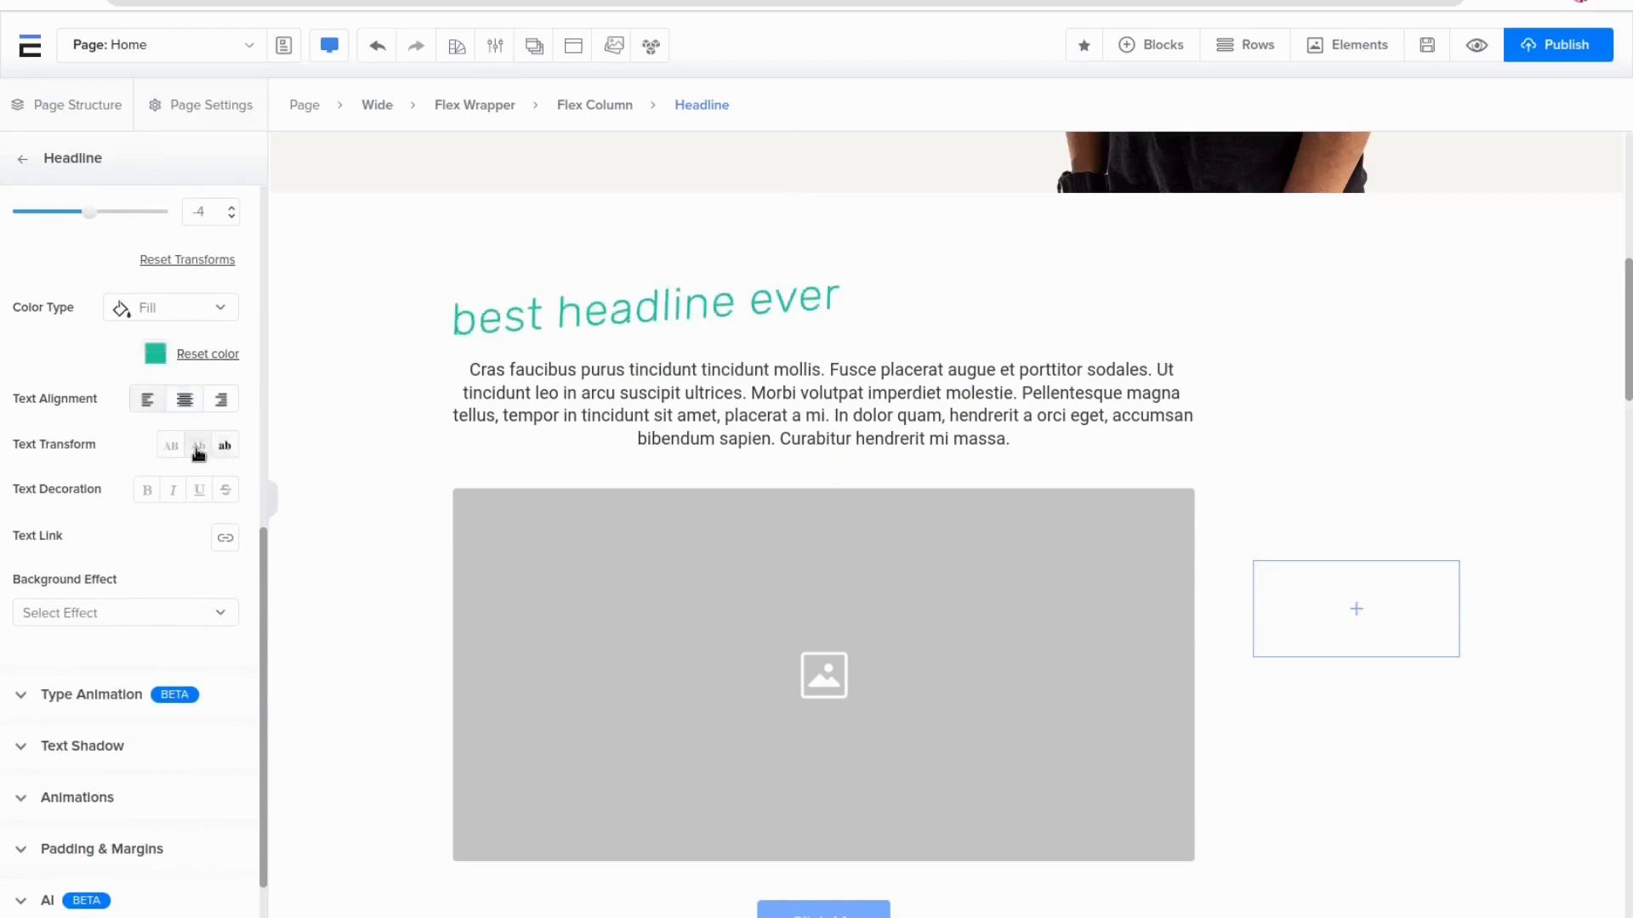
{"action": "left_click", "coordinate": [199, 445]}
{"action": "left_click", "coordinate": [167, 451]}
Apply the medium (M) text shadow preset to the headline
{"action": "scroll", "coordinate": [111, 489], "scroll_direction": "down", "scroll_amount": 1}
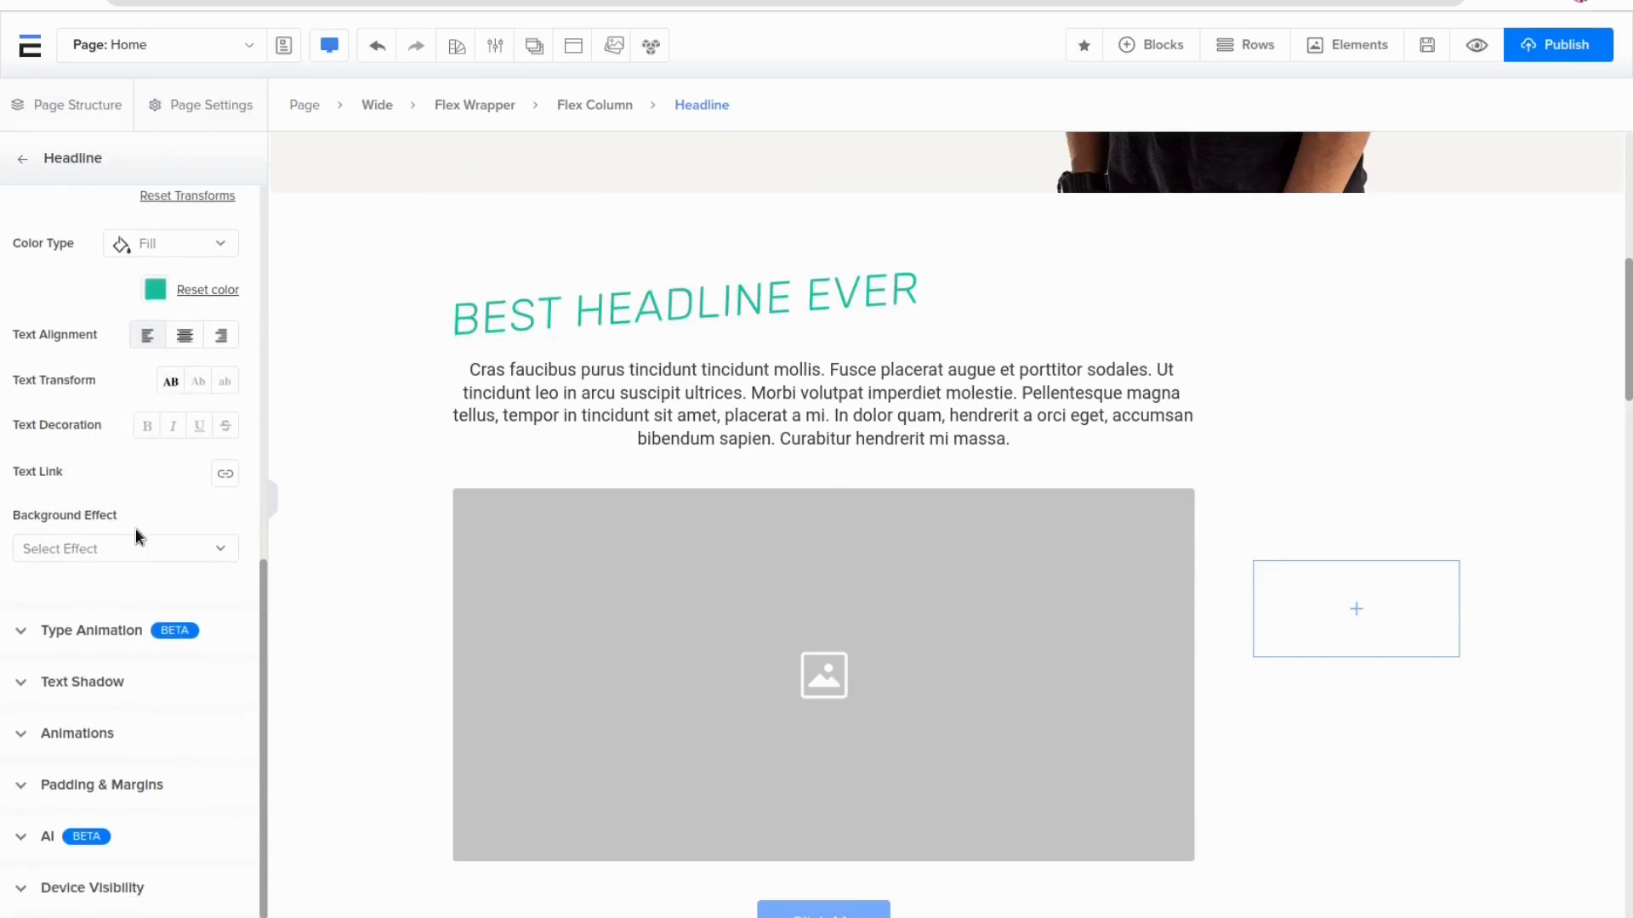
{"action": "left_click", "coordinate": [83, 681]}
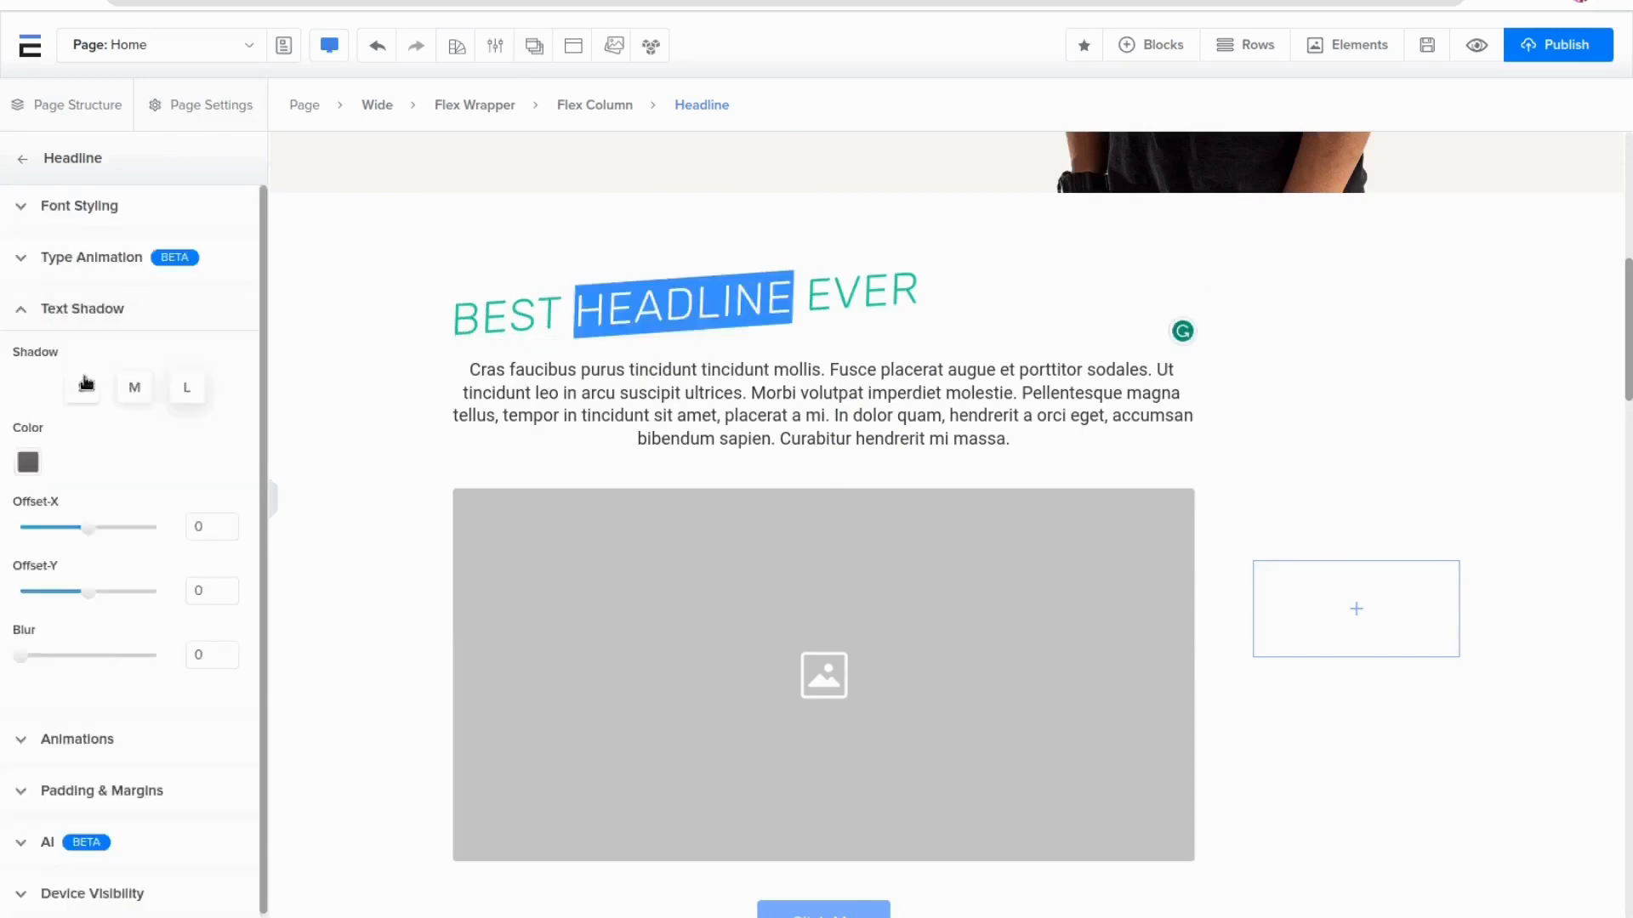
{"action": "left_click", "coordinate": [133, 393]}
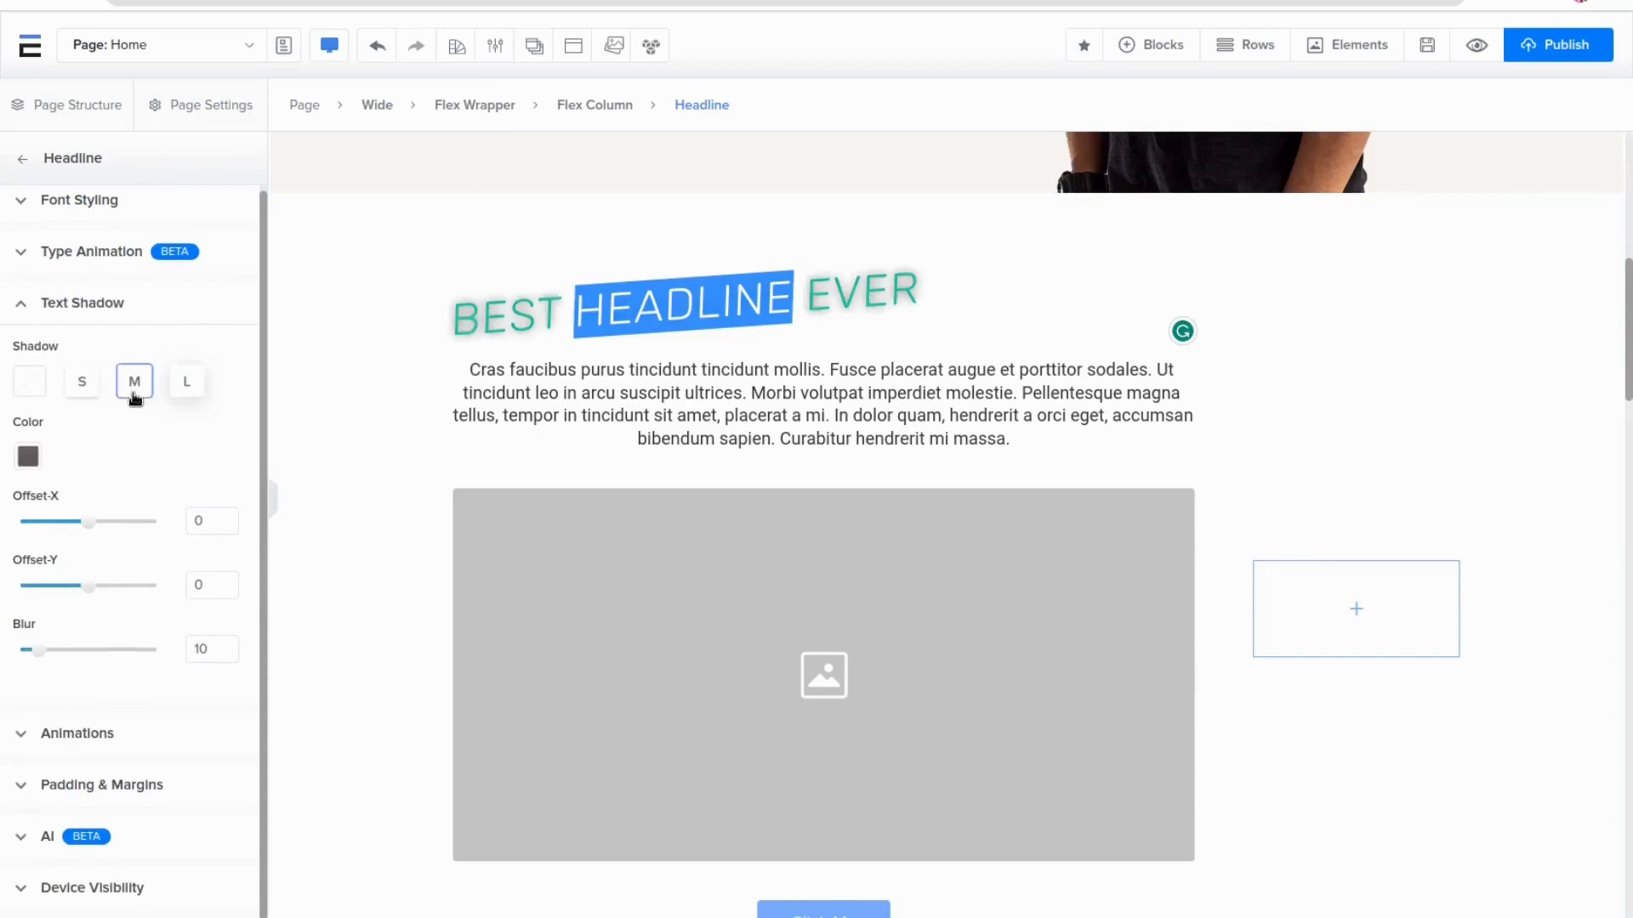
{"action": "left_click", "coordinate": [186, 381]}
{"action": "left_click", "coordinate": [671, 416]}
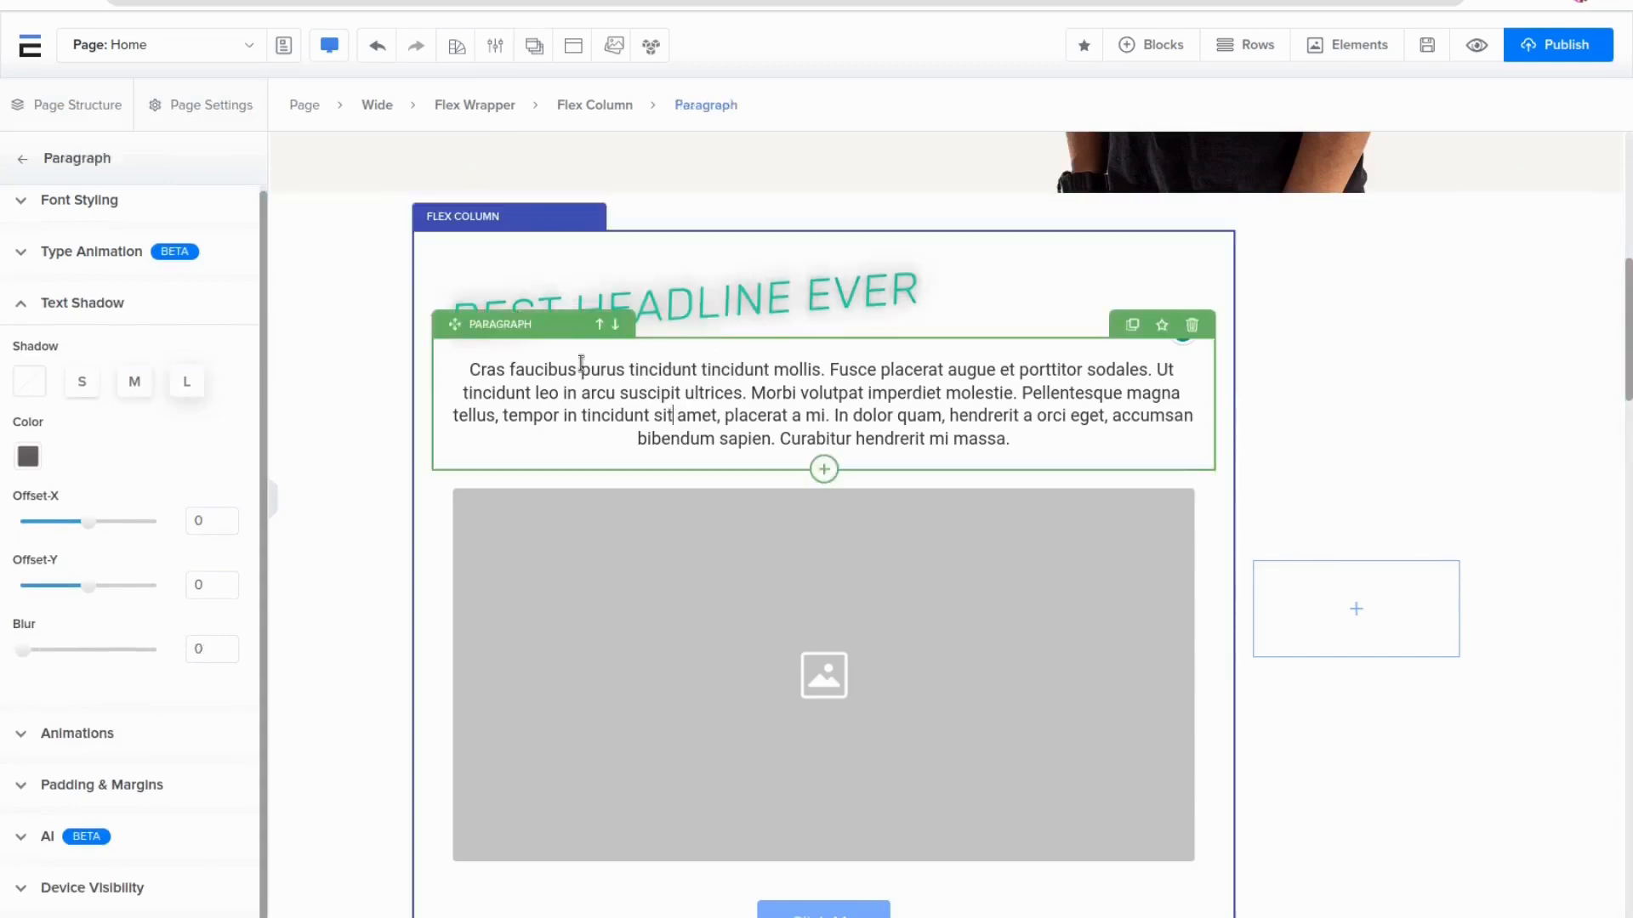
{"action": "triple_click", "coordinate": [685, 302]}
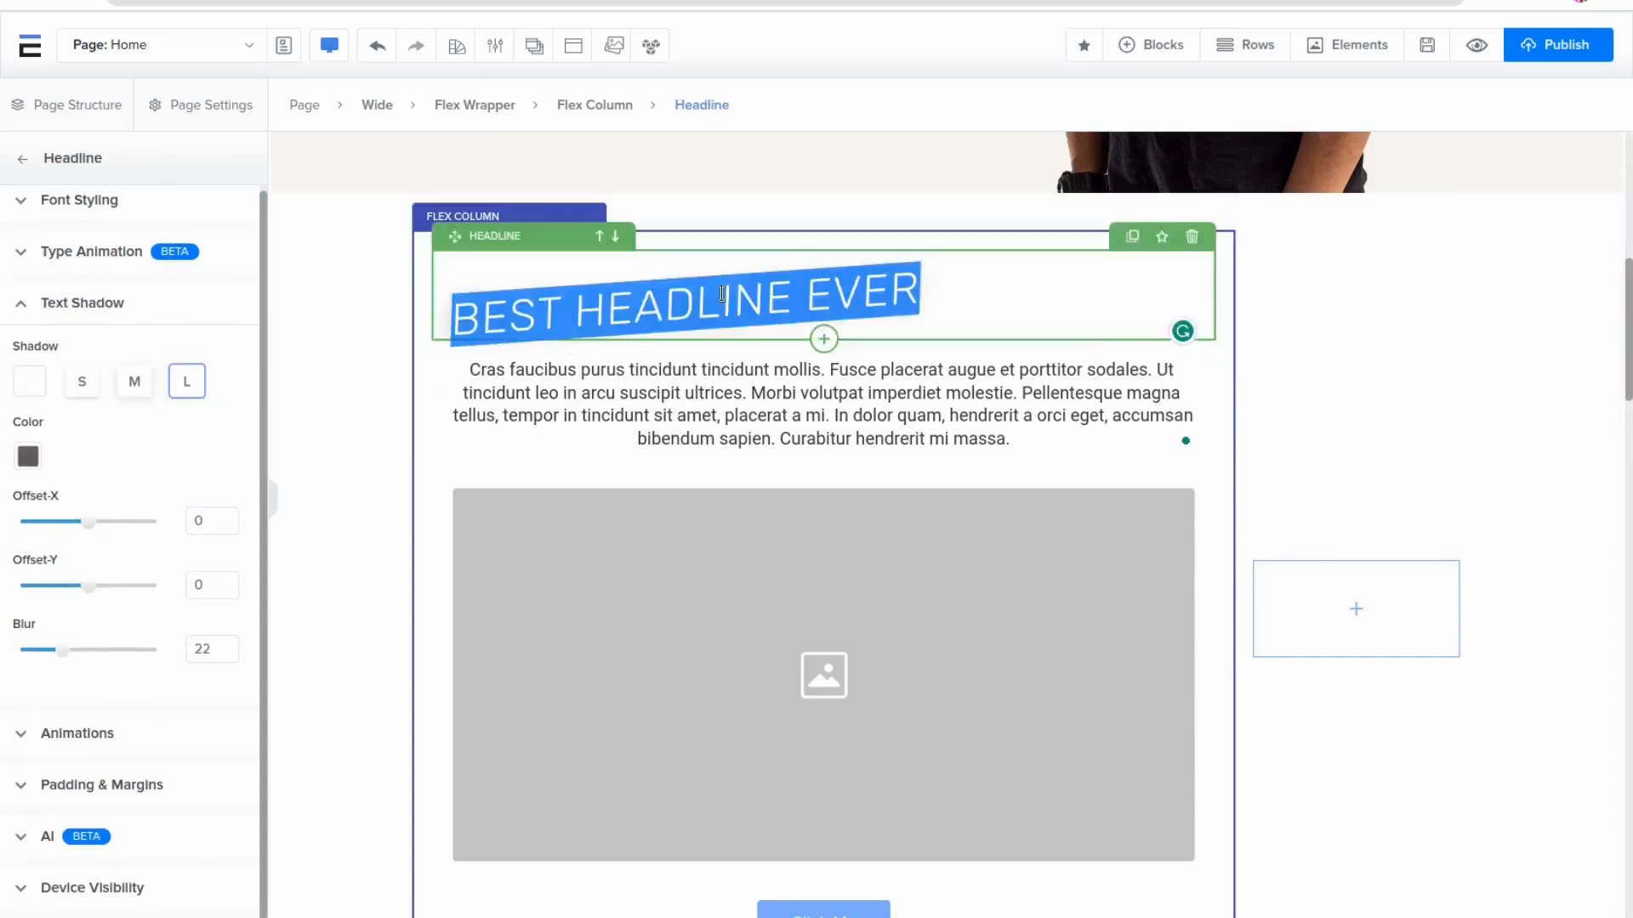
{"action": "left_click", "coordinate": [91, 391]}
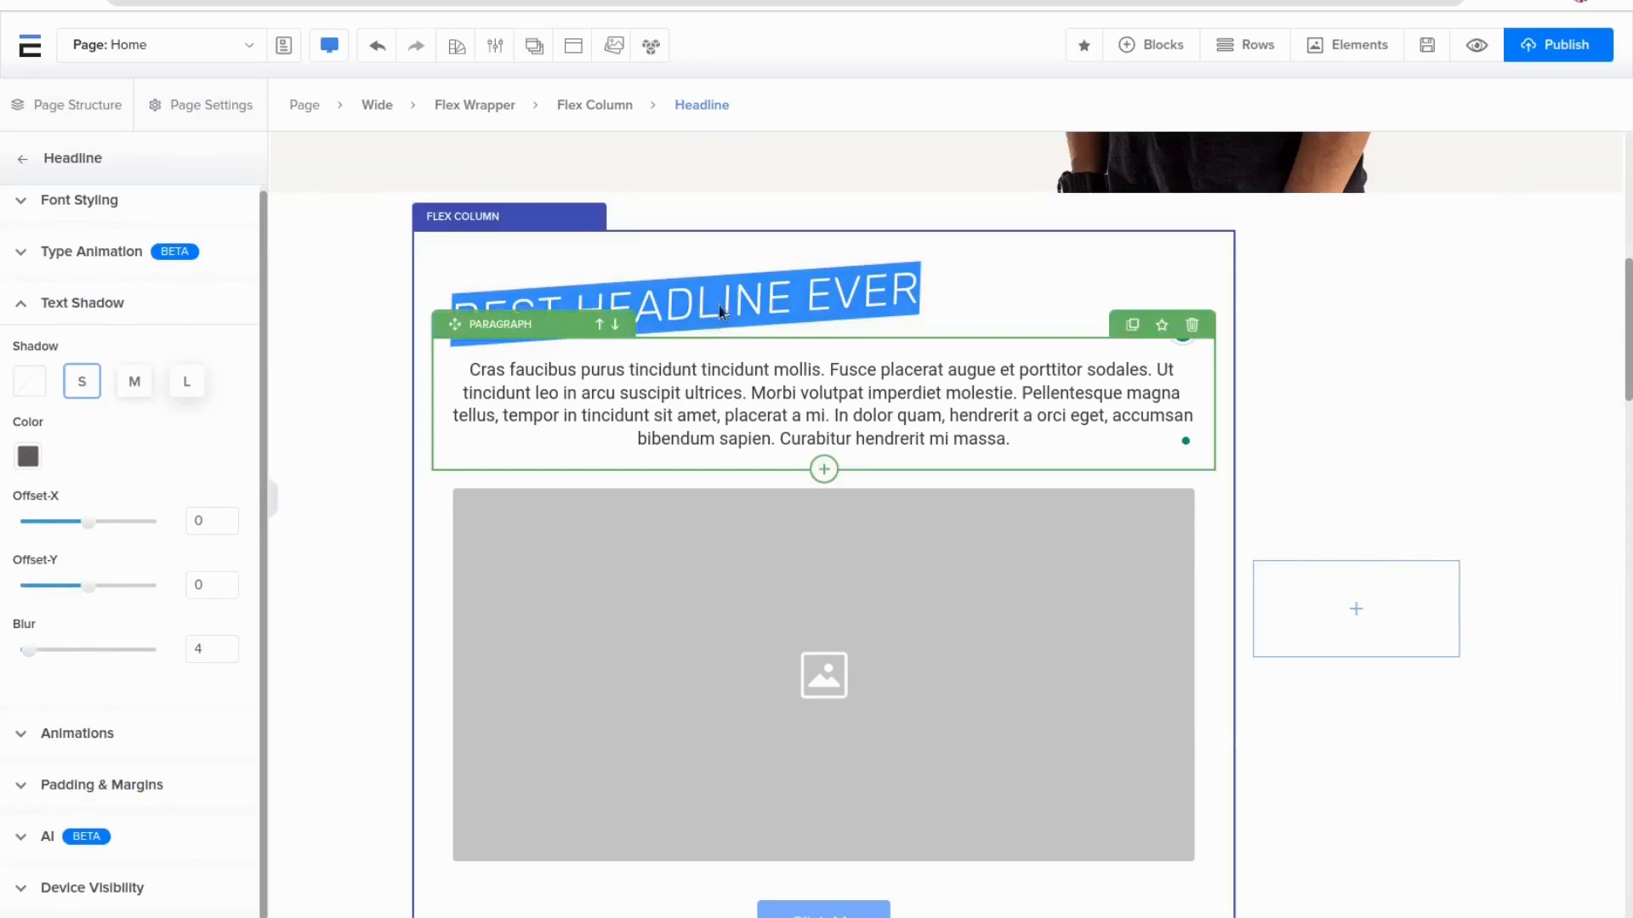
{"action": "left_click", "coordinate": [145, 384]}
{"action": "left_click", "coordinate": [181, 387]}
{"action": "left_click", "coordinate": [134, 387]}
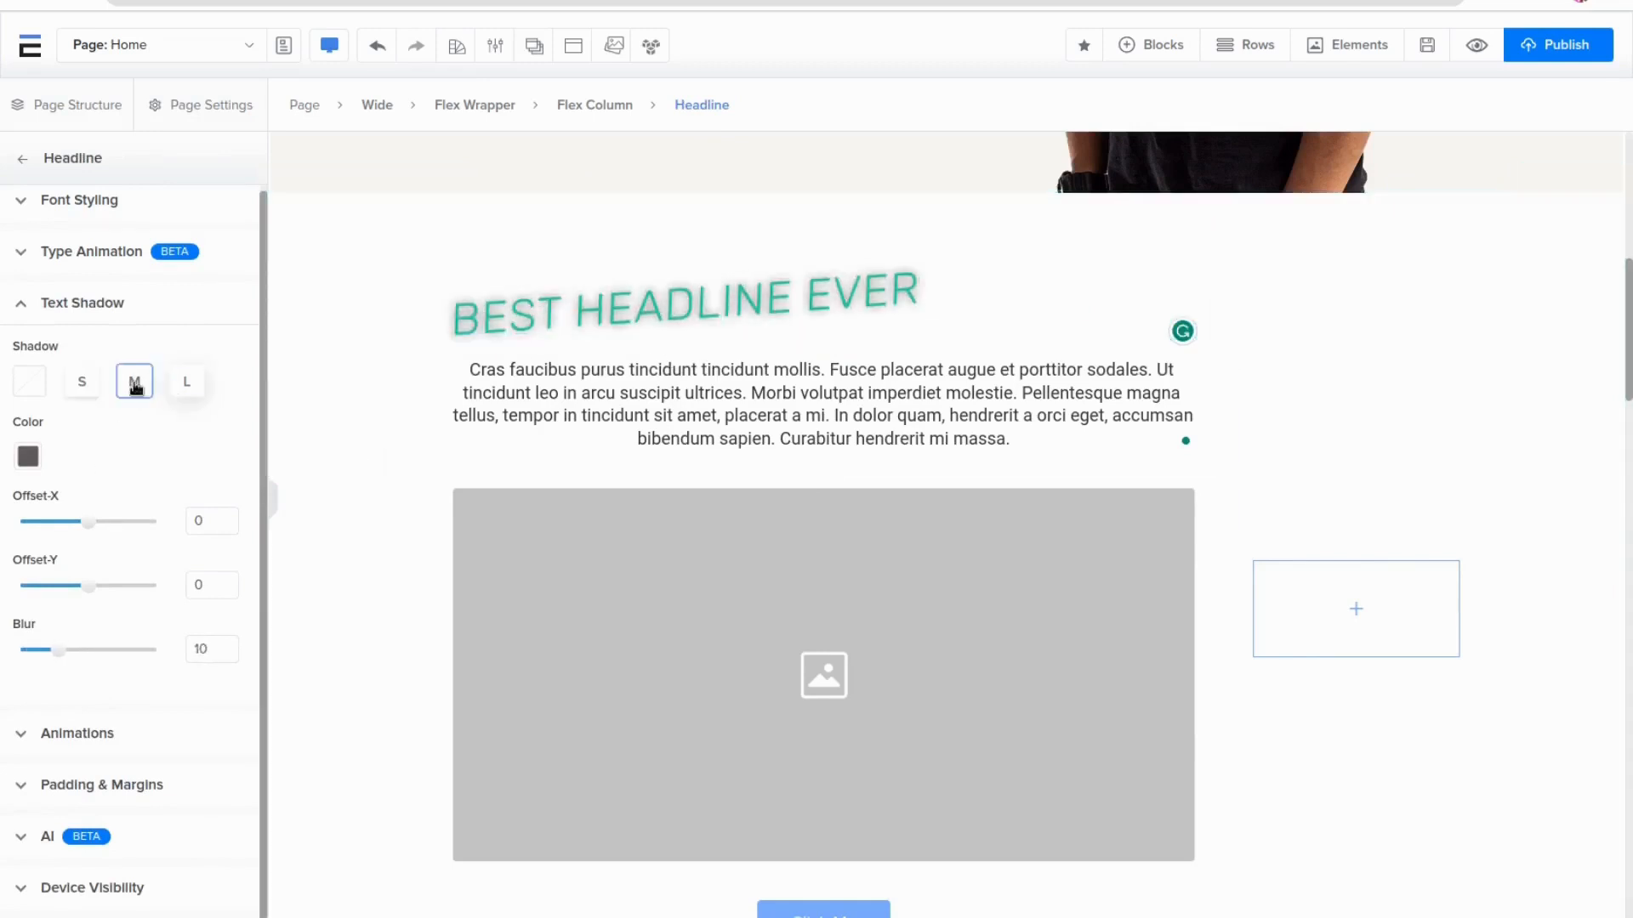
{"action": "left_click", "coordinate": [92, 318]}
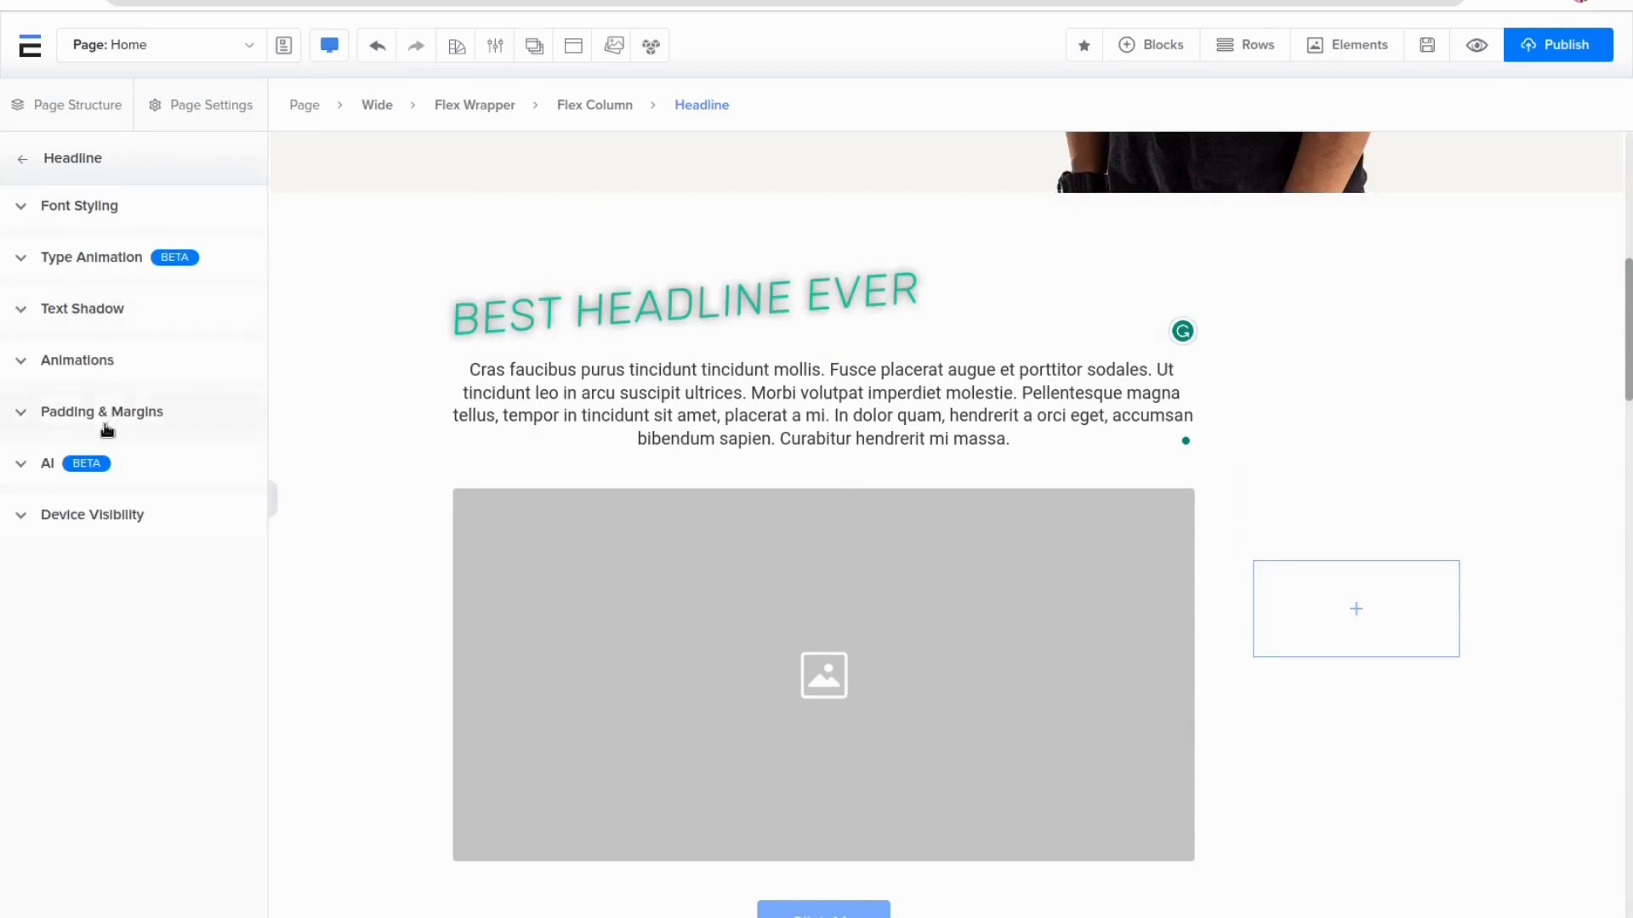
Generate the headline text with AI using the prompt 'Write A Title About Websites'
{"action": "left_click", "coordinate": [56, 469]}
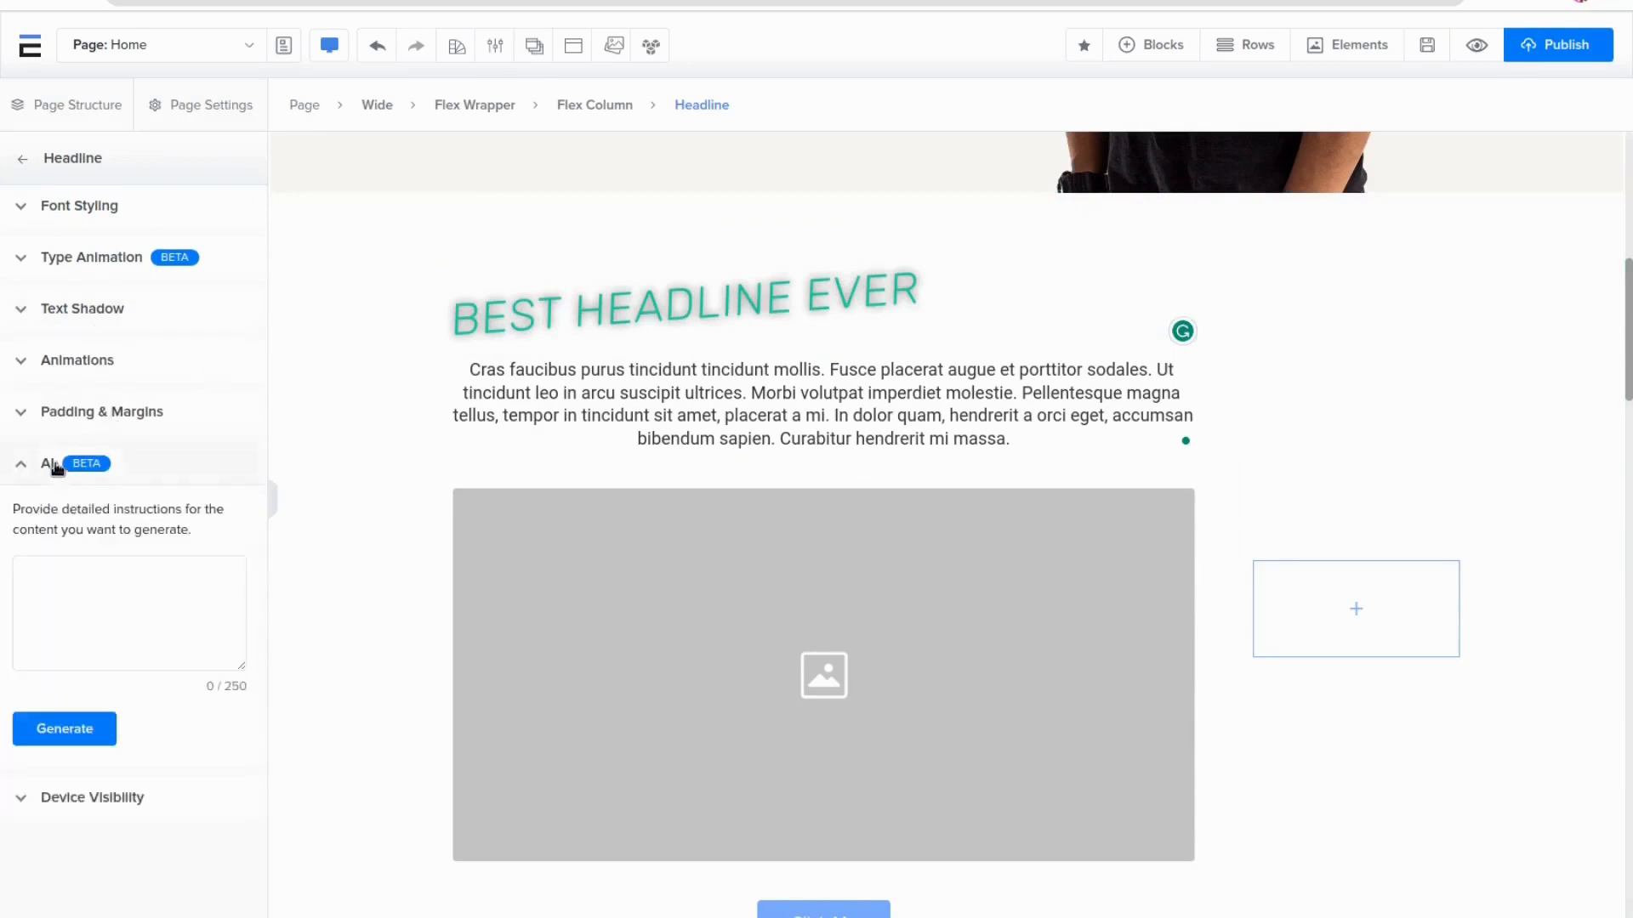
{"action": "left_click", "coordinate": [110, 578]}
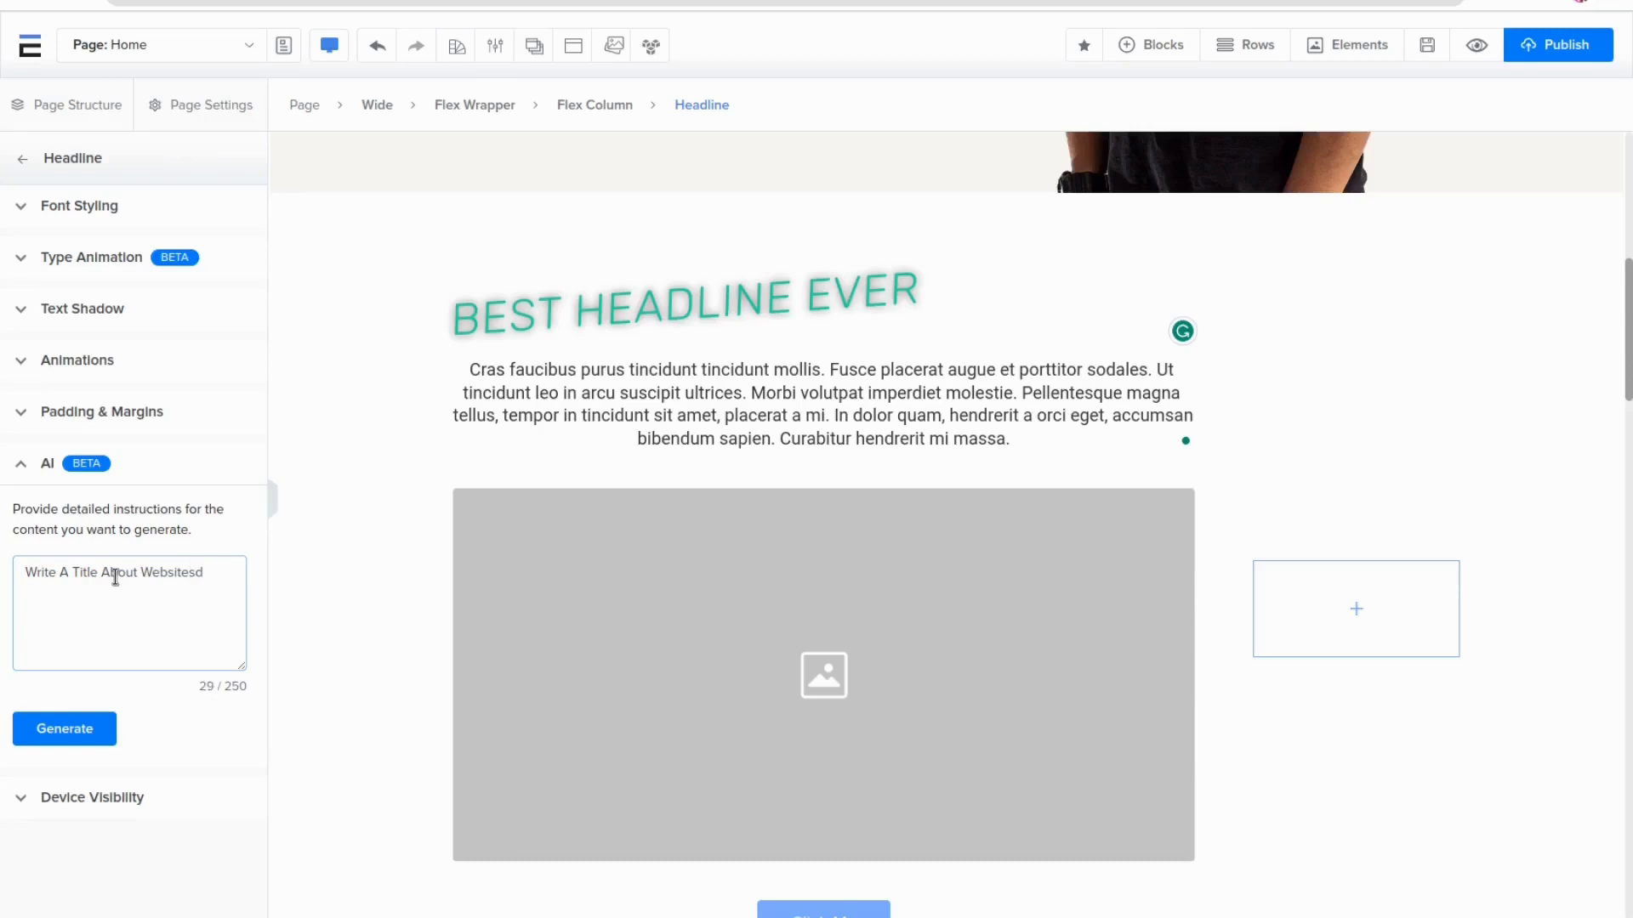
{"action": "left_click", "coordinate": [53, 739]}
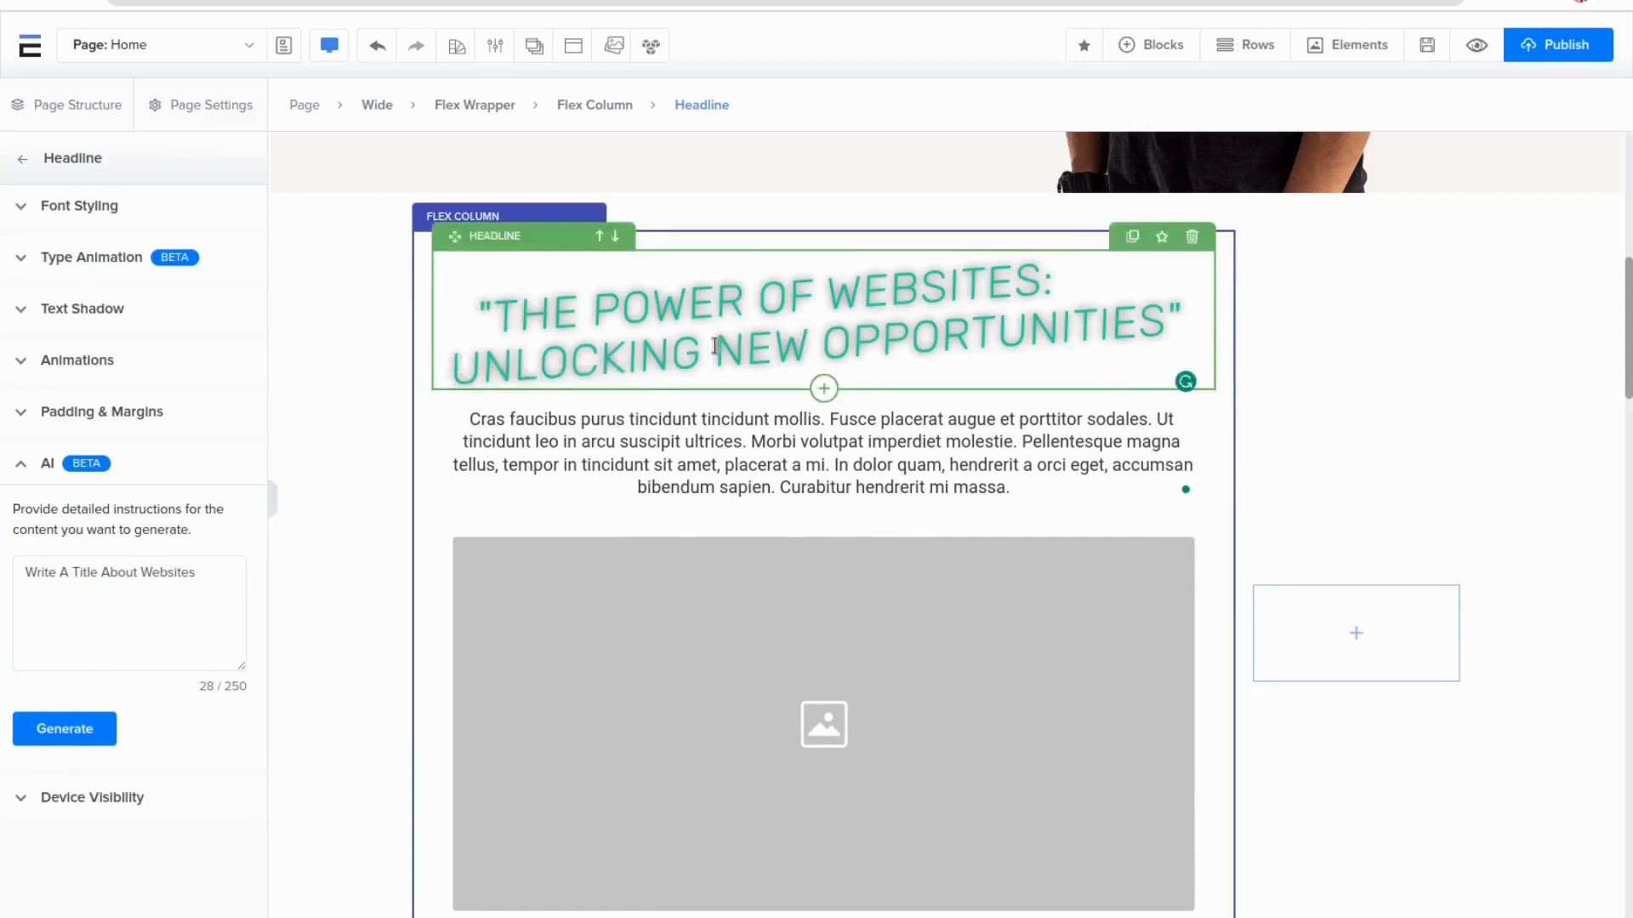
Select the paragraph and set its font family to Poppins with font weight 300
{"action": "left_click", "coordinate": [659, 449]}
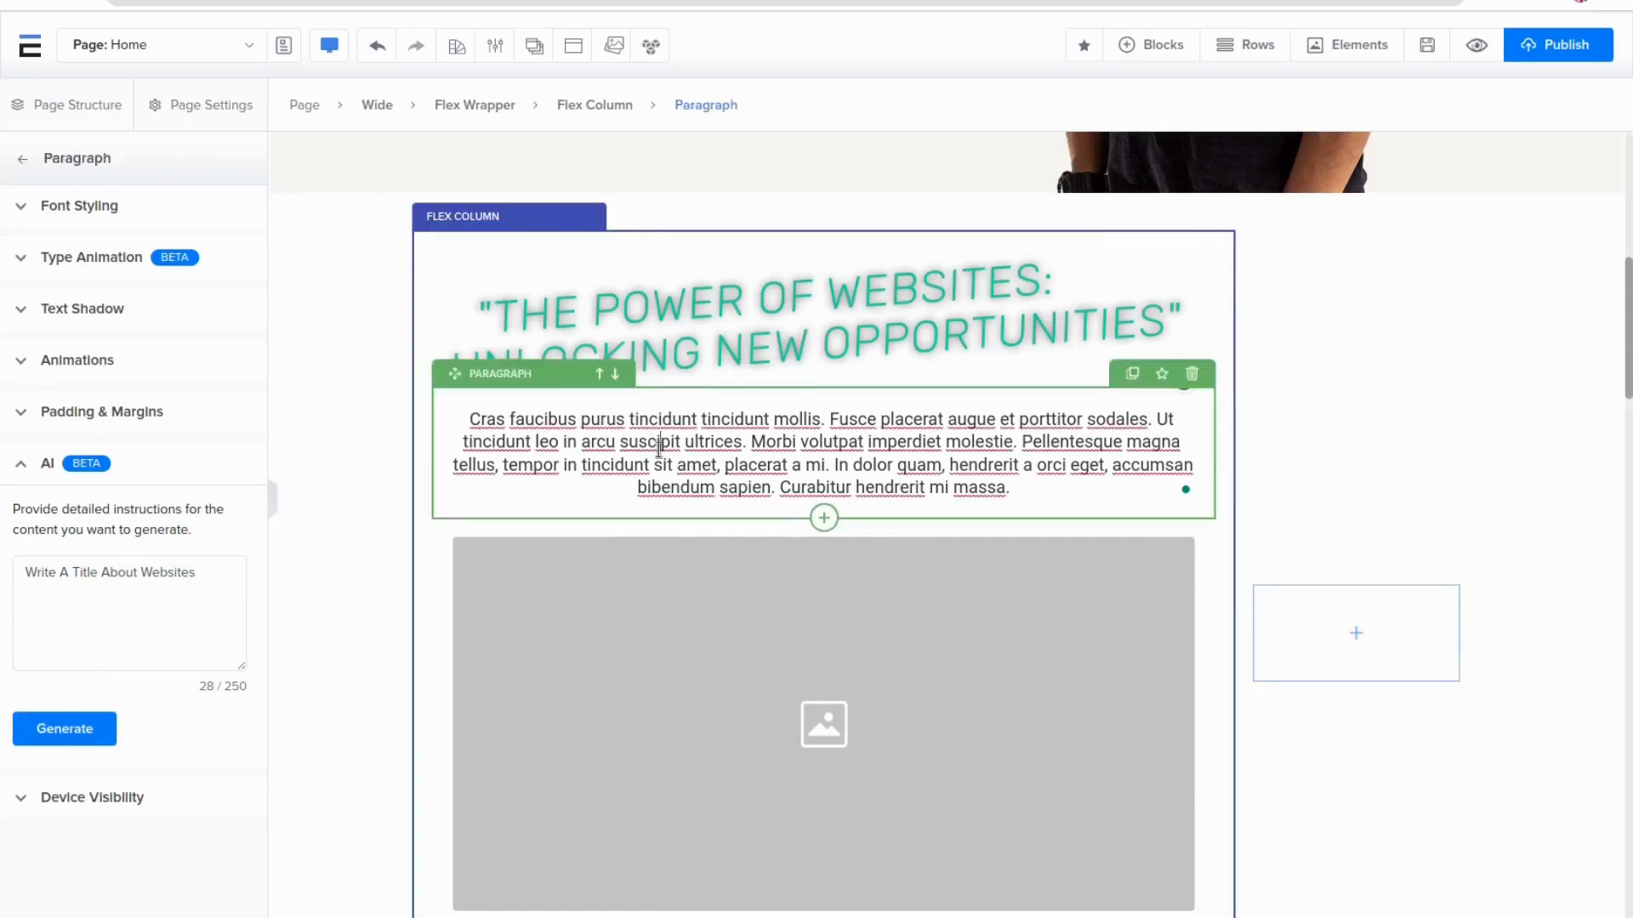
{"action": "left_click", "coordinate": [146, 219]}
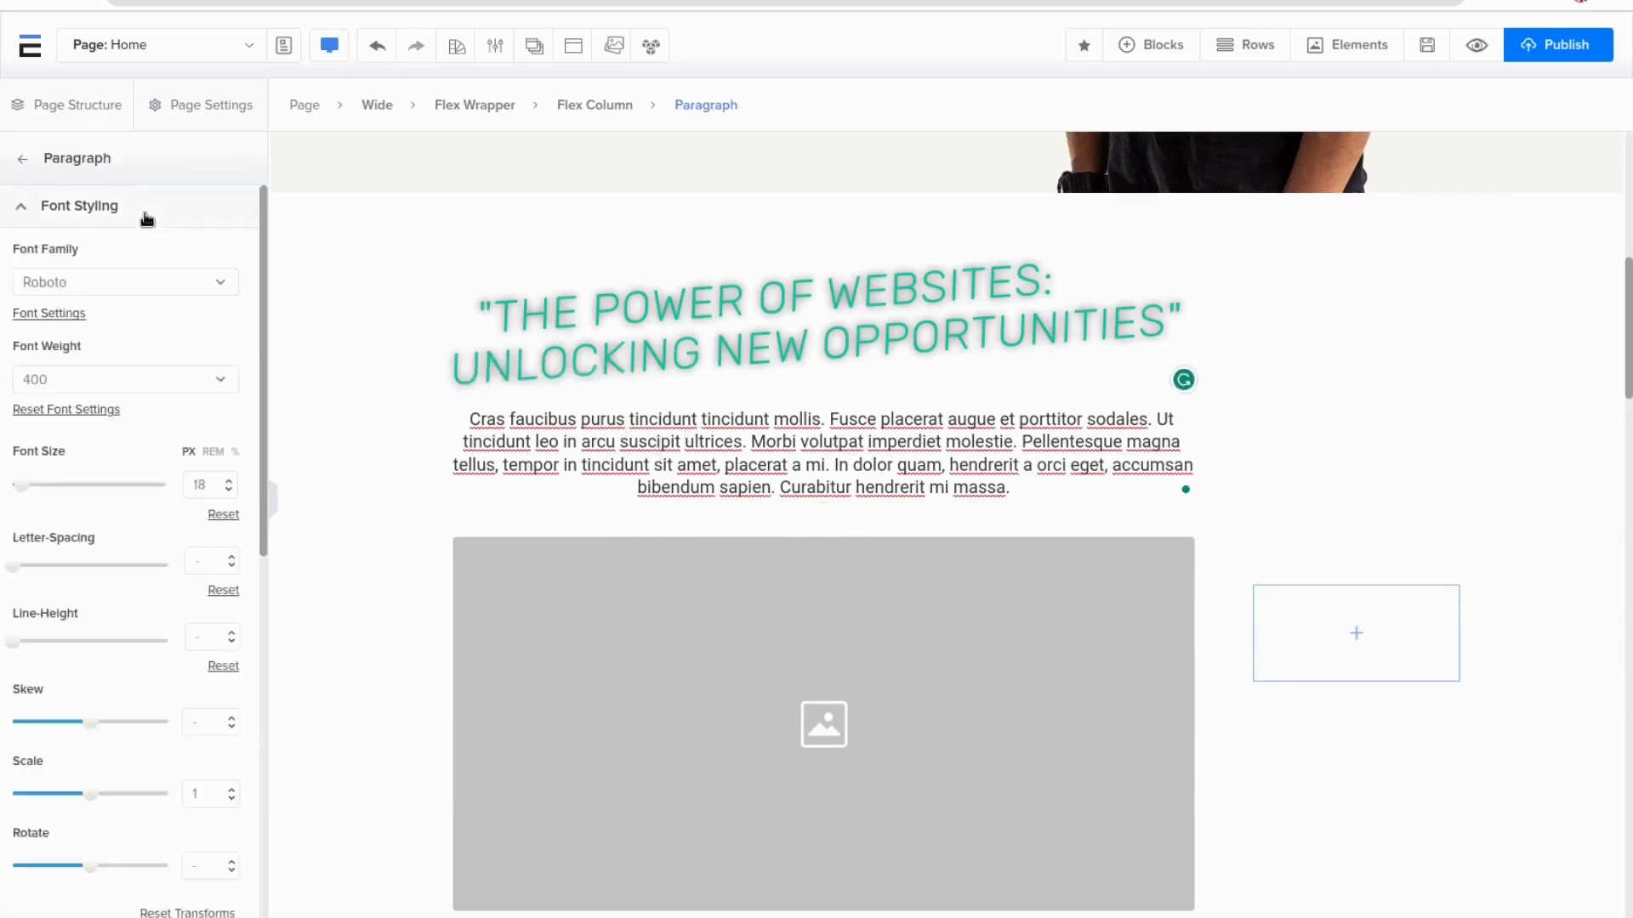
{"action": "left_click", "coordinate": [128, 288]}
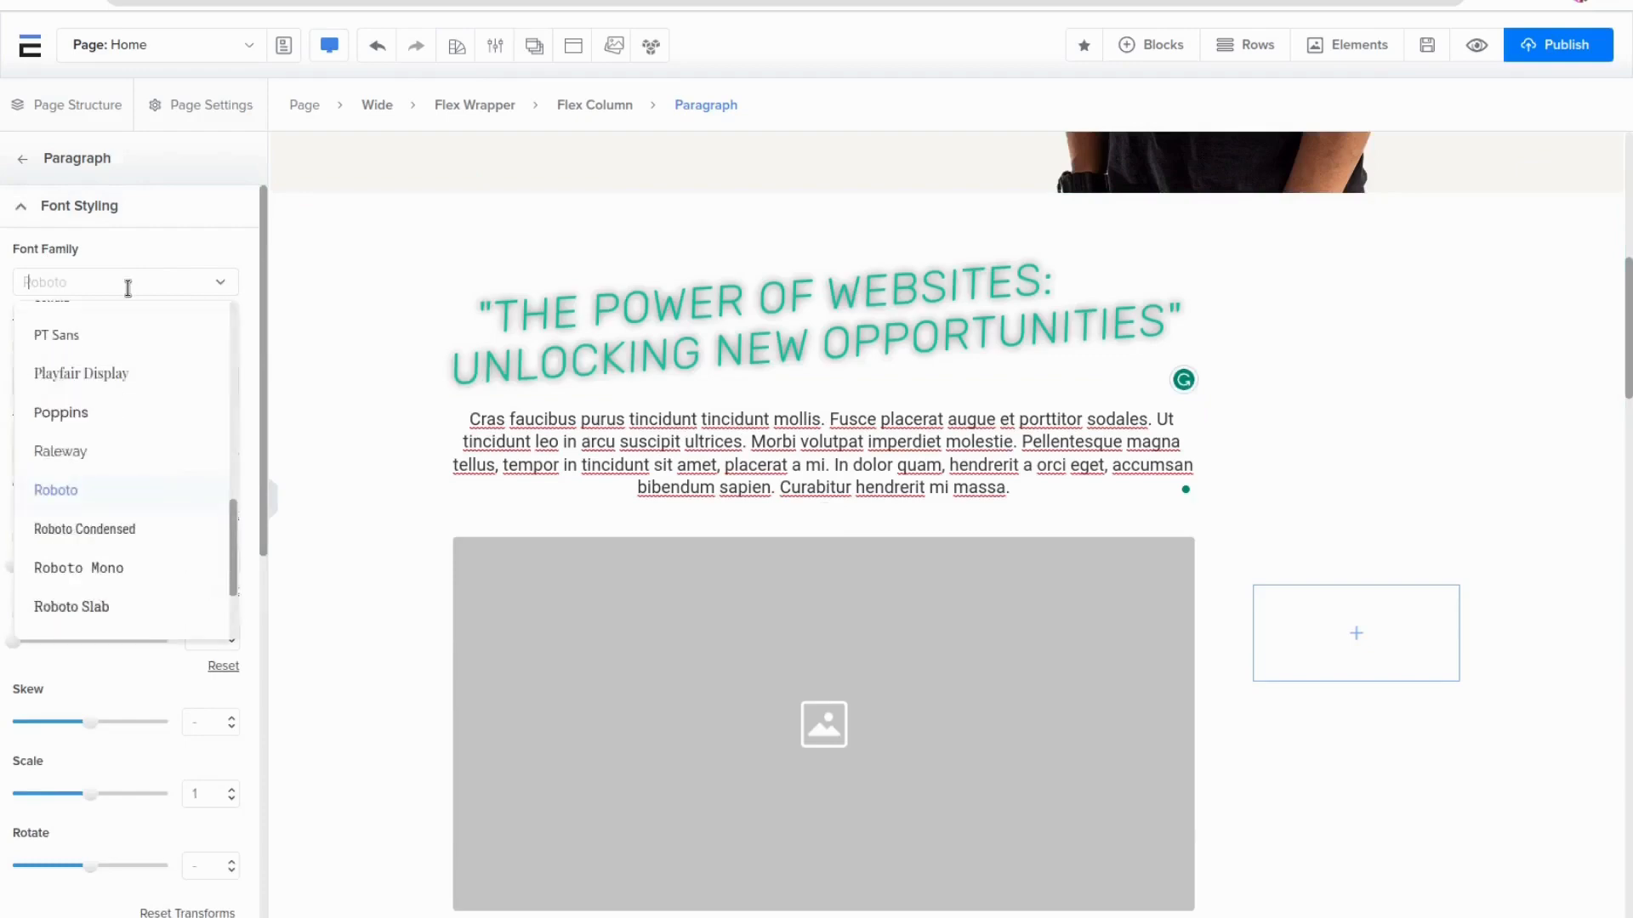
{"action": "scroll", "coordinate": [128, 339], "scroll_direction": "up", "scroll_amount": 1}
{"action": "left_click", "coordinate": [68, 476]}
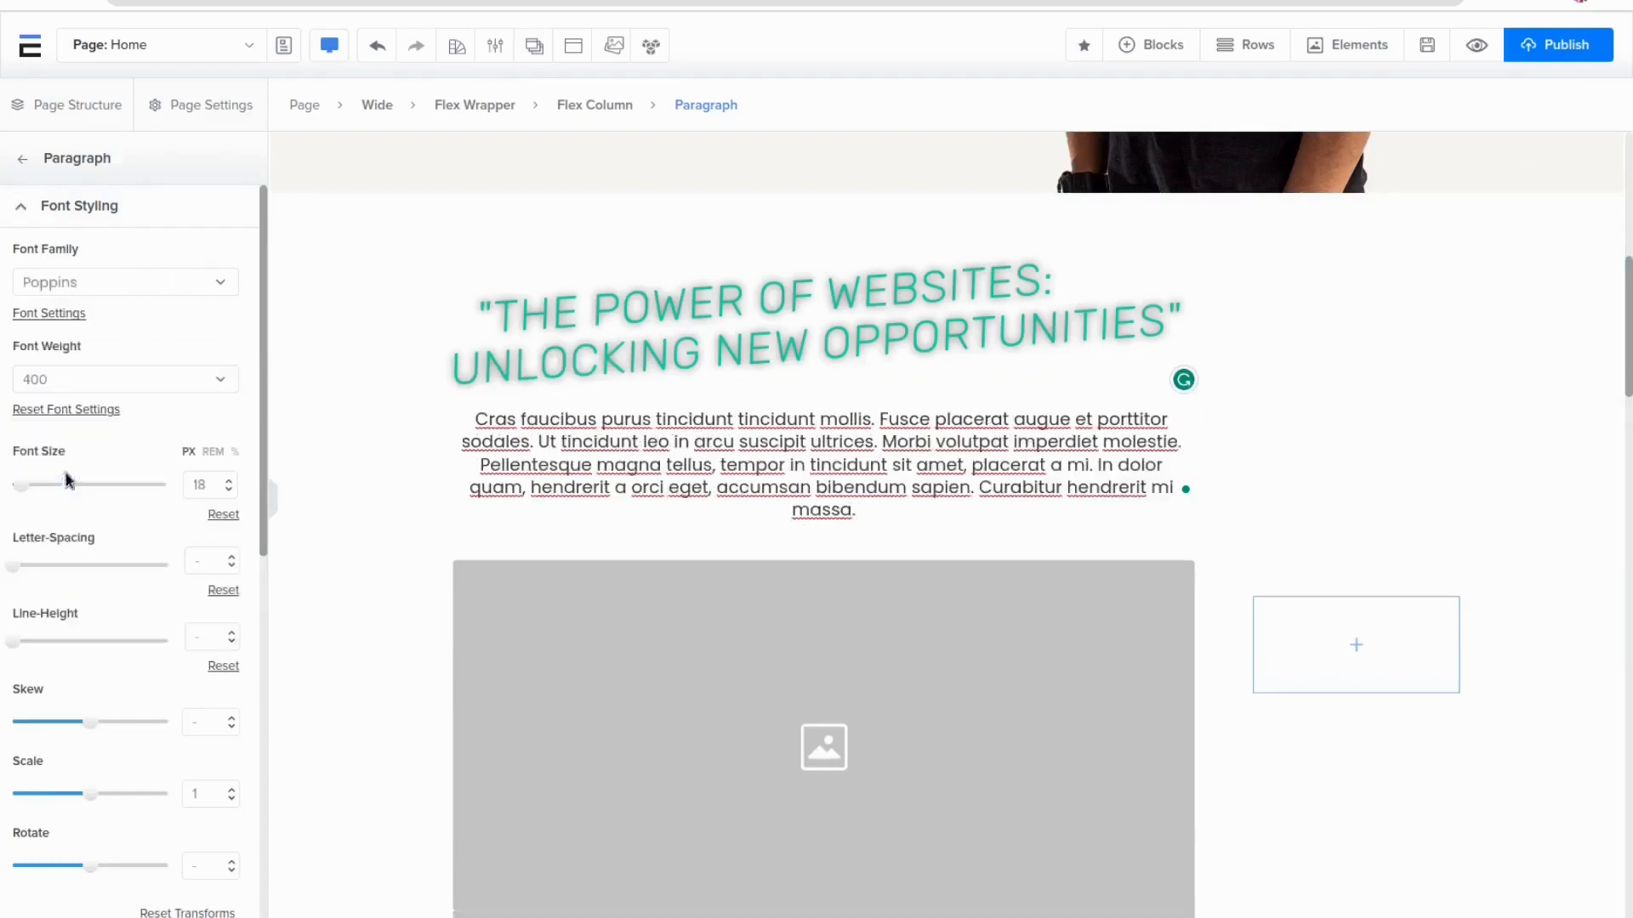
{"action": "left_click", "coordinate": [128, 383]}
{"action": "left_click", "coordinate": [73, 421]}
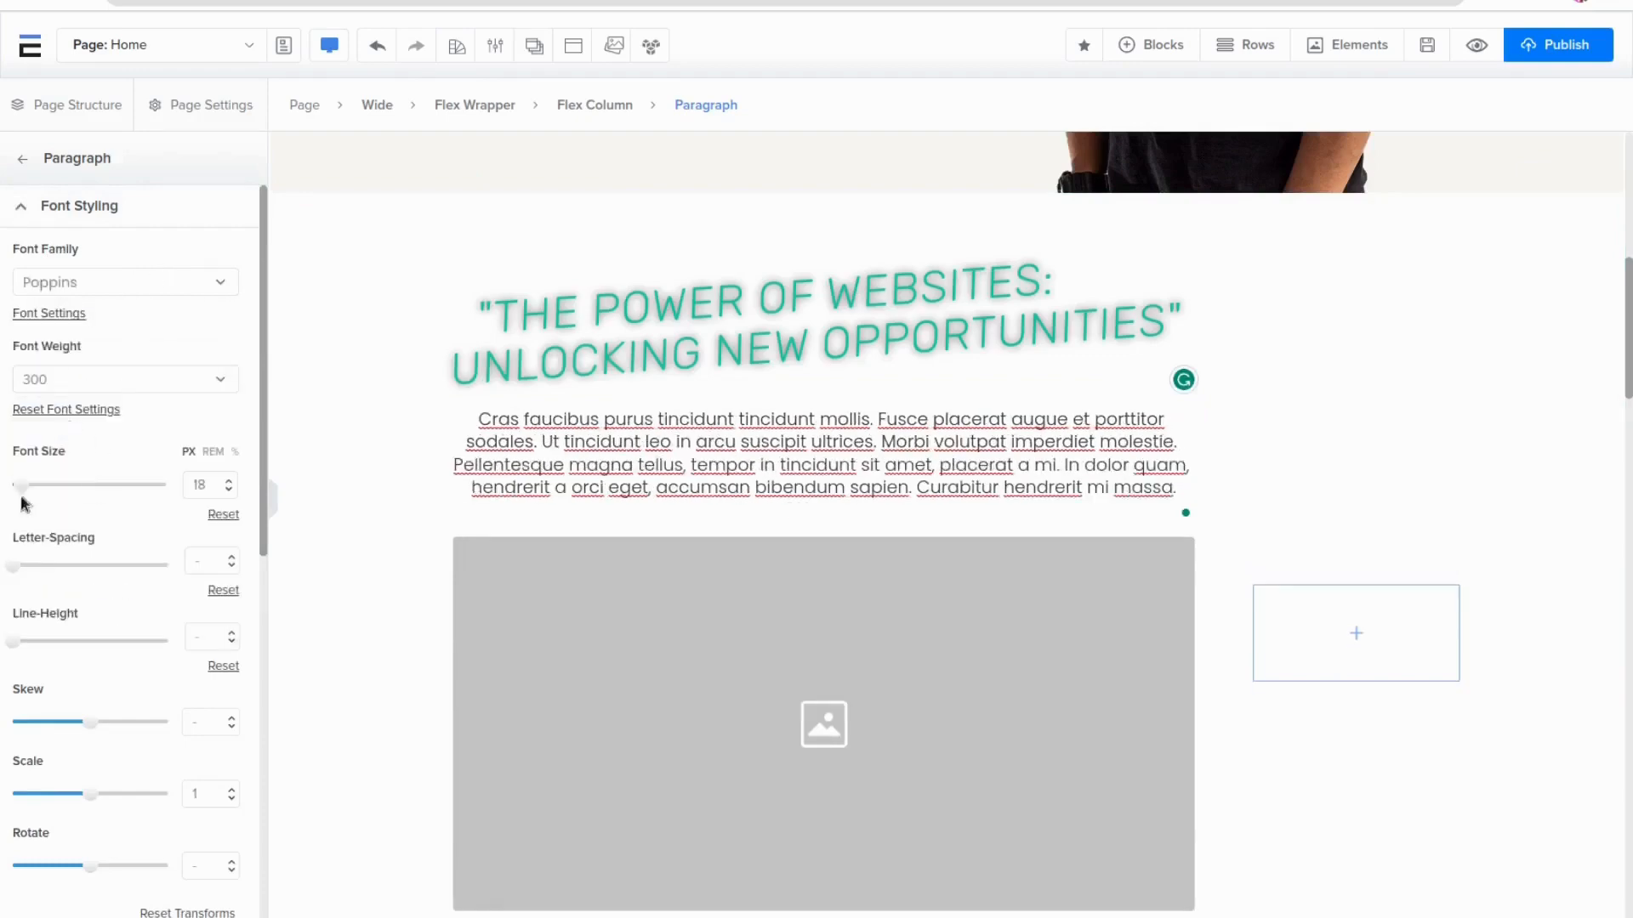
Set the paragraph's font size to 23 px, skew to -12 and rotate to -4
{"action": "left_click_drag", "start_coordinate": [21, 486], "coordinate": [24, 492]}
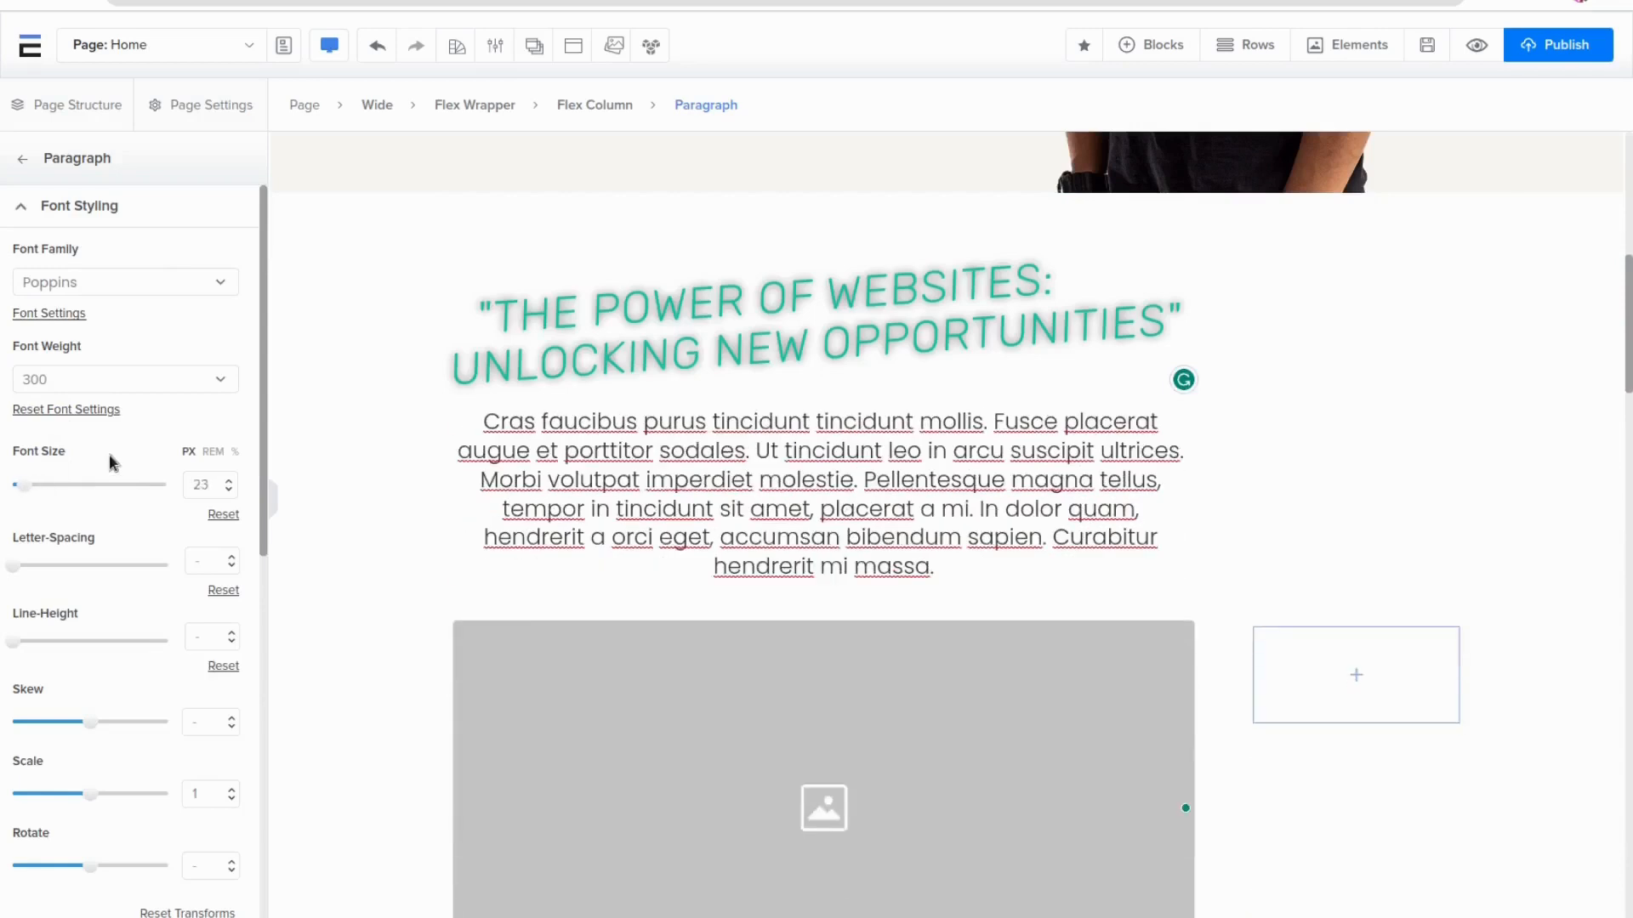
{"action": "scroll", "coordinate": [109, 461], "scroll_direction": "down", "scroll_amount": 5}
{"action": "left_click_drag", "start_coordinate": [77, 261], "coordinate": [80, 258]}
{"action": "mouse_move", "coordinate": [88, 330]}
{"action": "left_mouse_down"}
{"action": "mouse_move", "coordinate": [104, 332]}
{"action": "mouse_move", "coordinate": [90, 330]}
{"action": "left_mouse_up"}
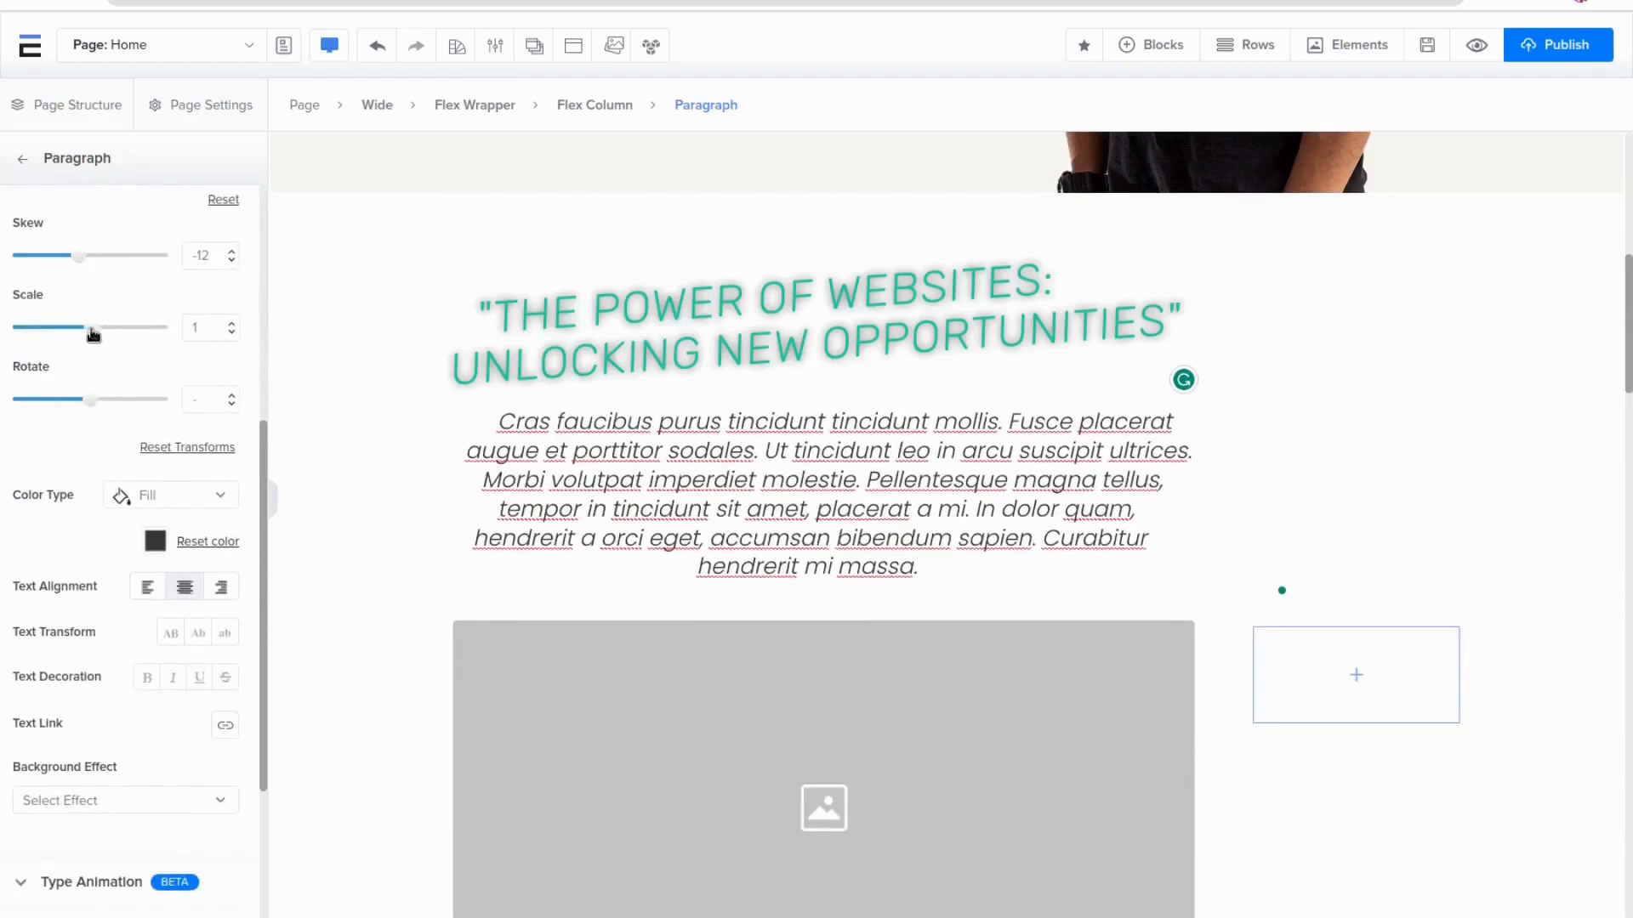
{"action": "left_click_drag", "start_coordinate": [91, 399], "coordinate": [91, 399]}
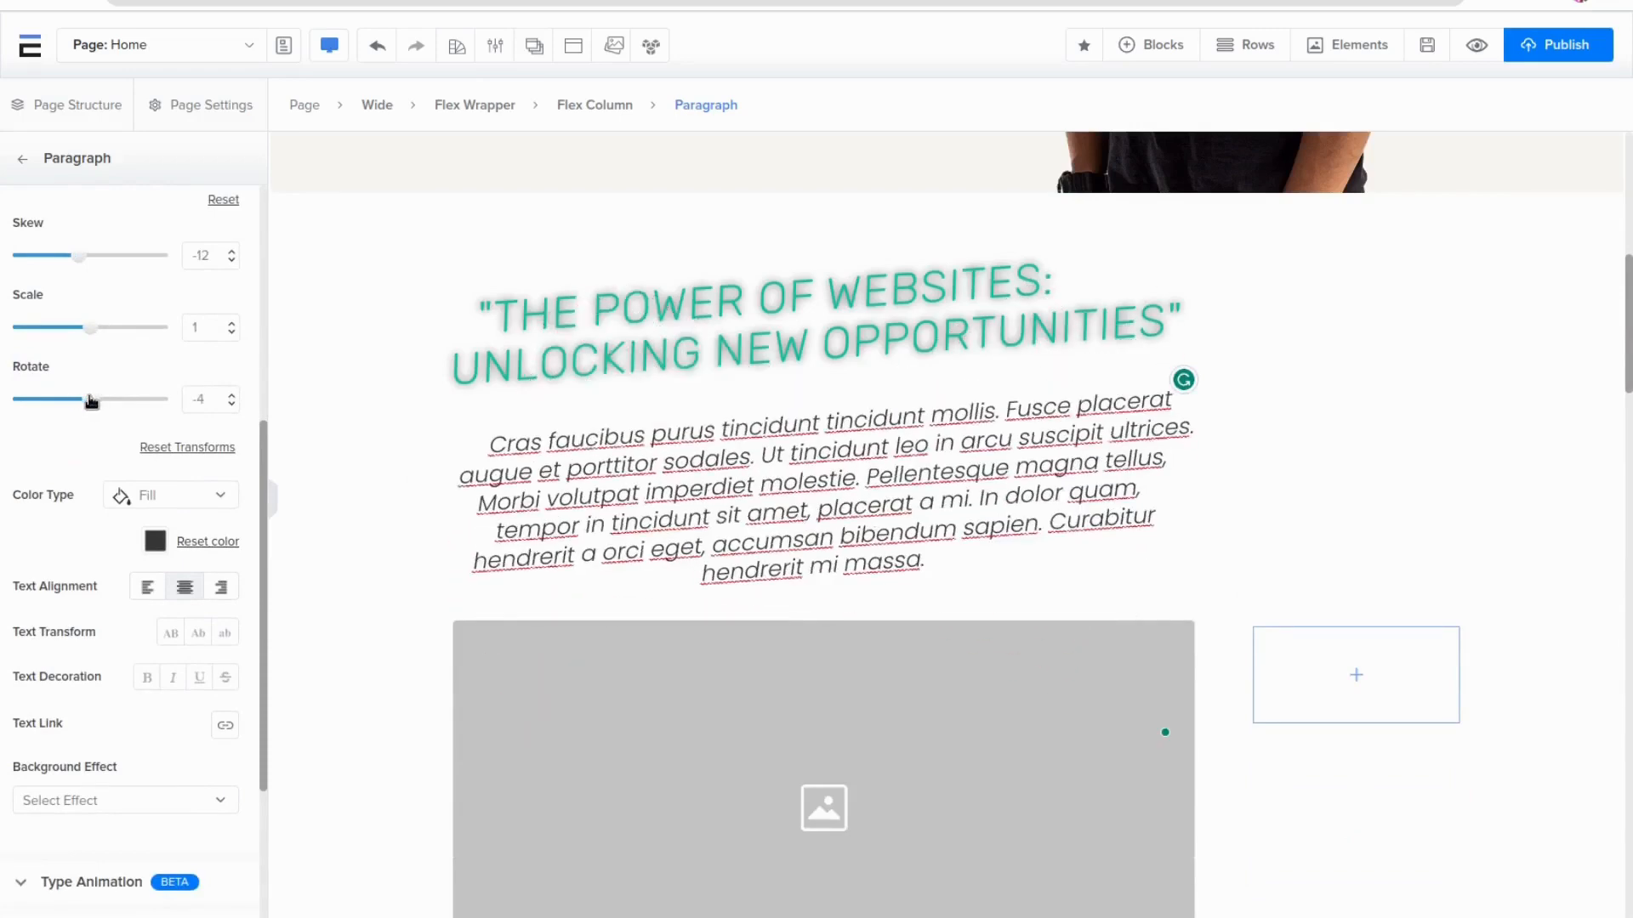
Generate the paragraph text with AI using the prompt 'Write A Paragraph about funnels'
{"action": "scroll", "coordinate": [97, 501], "scroll_direction": "down", "scroll_amount": 3}
{"action": "type", "text": "out funnels"}
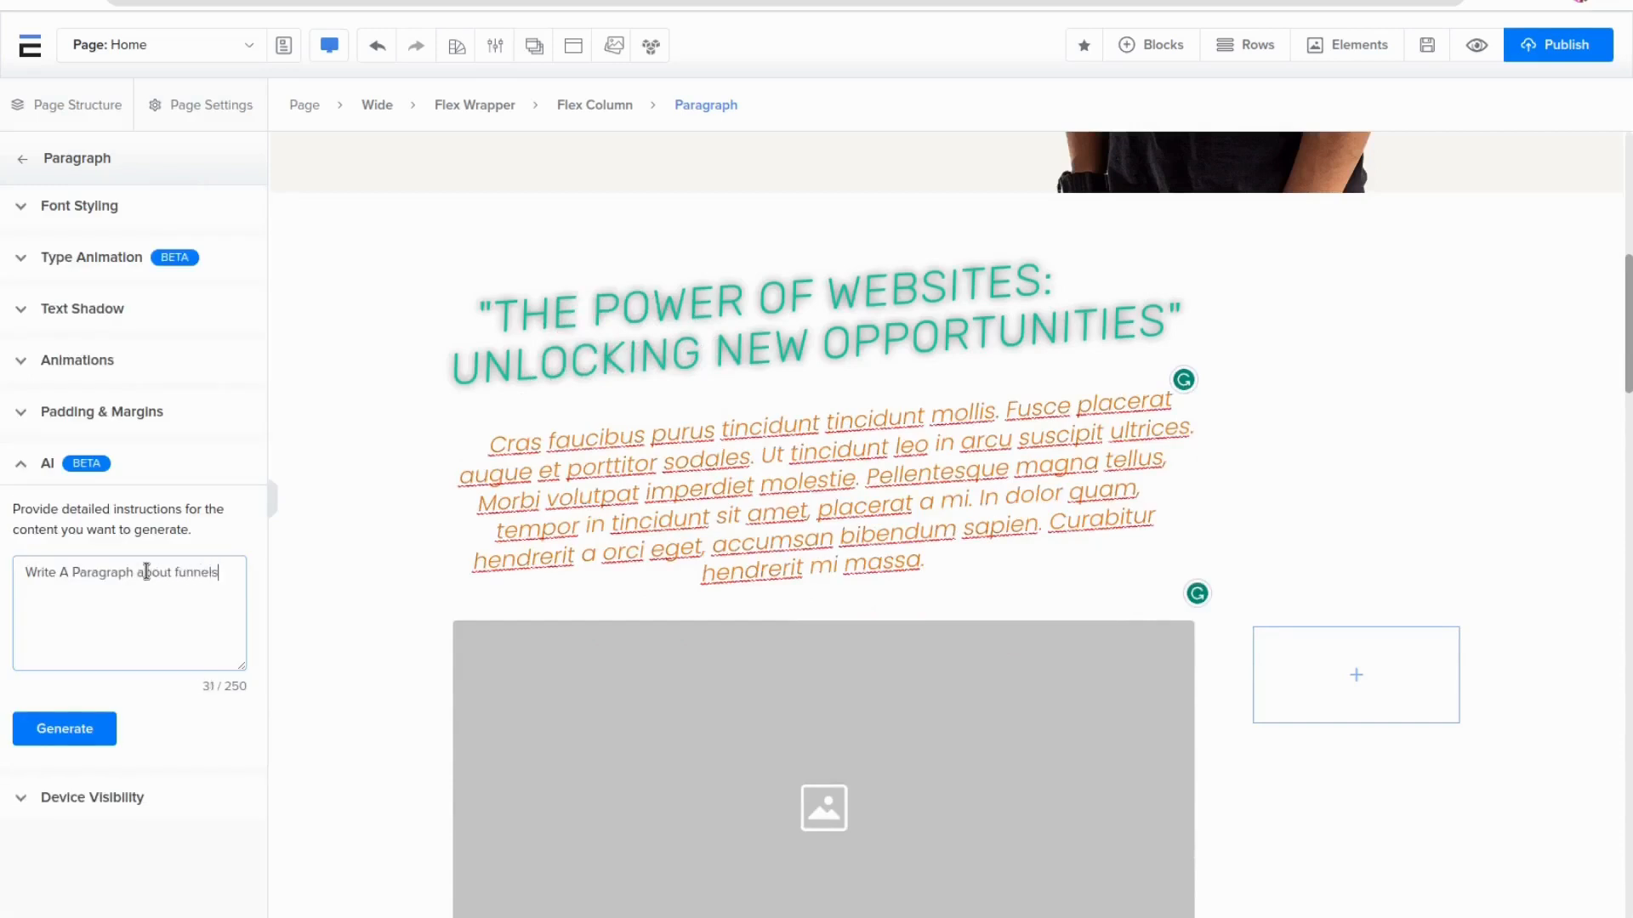
{"action": "left_click", "coordinate": [102, 729]}
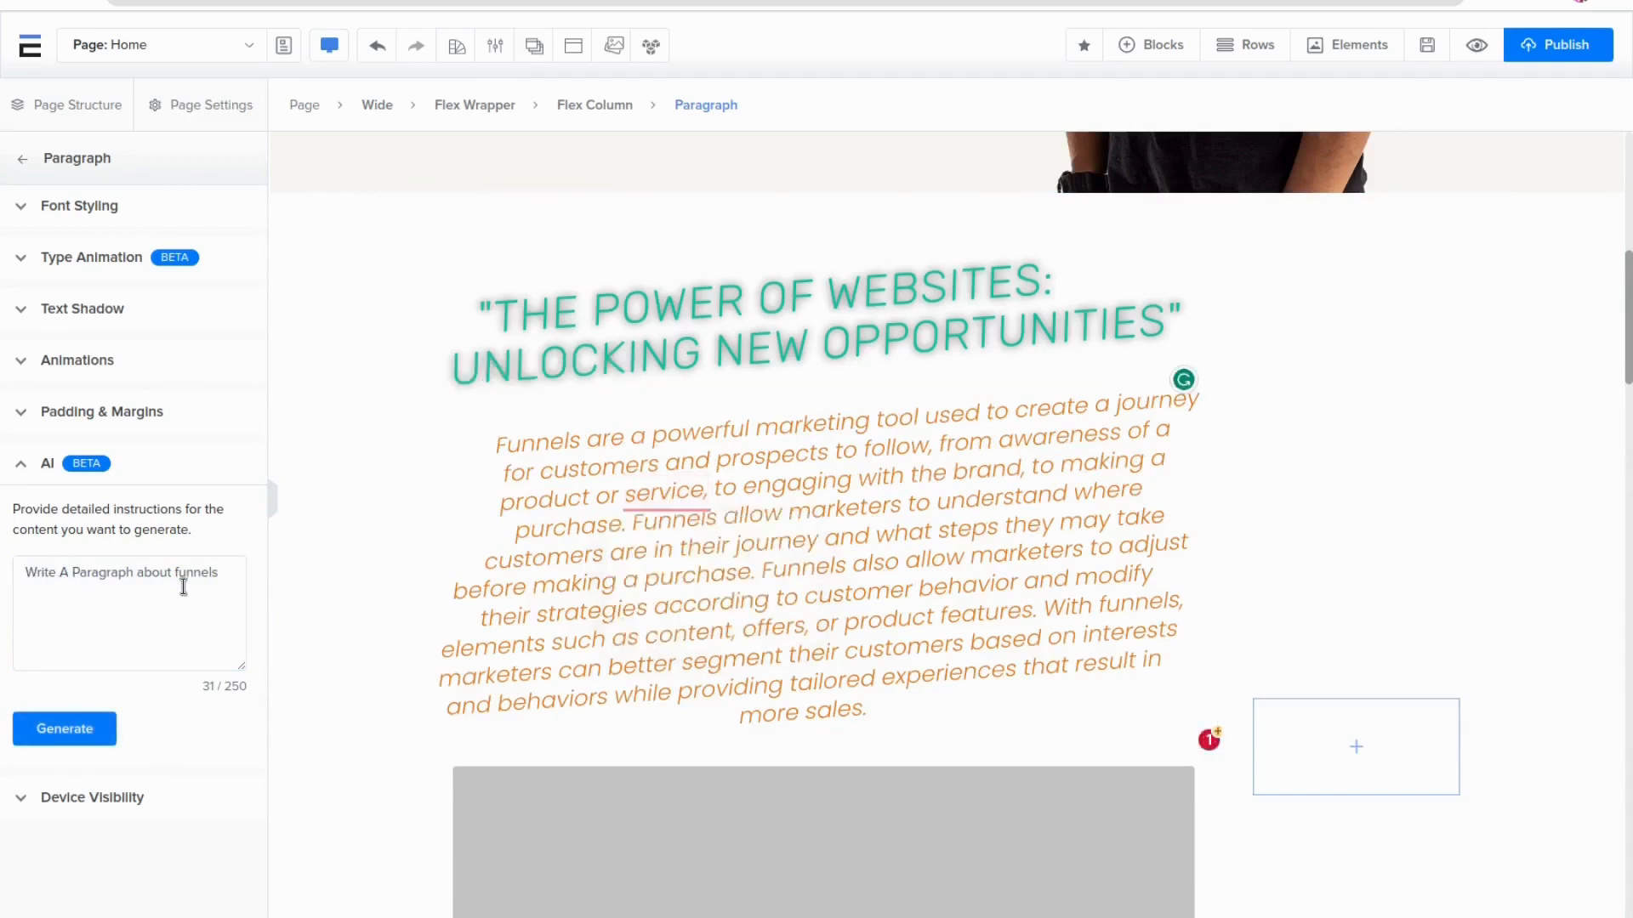
{"action": "left_click_drag", "start_coordinate": [477, 446], "coordinate": [890, 700]}
{"action": "left_click", "coordinate": [890, 700]}
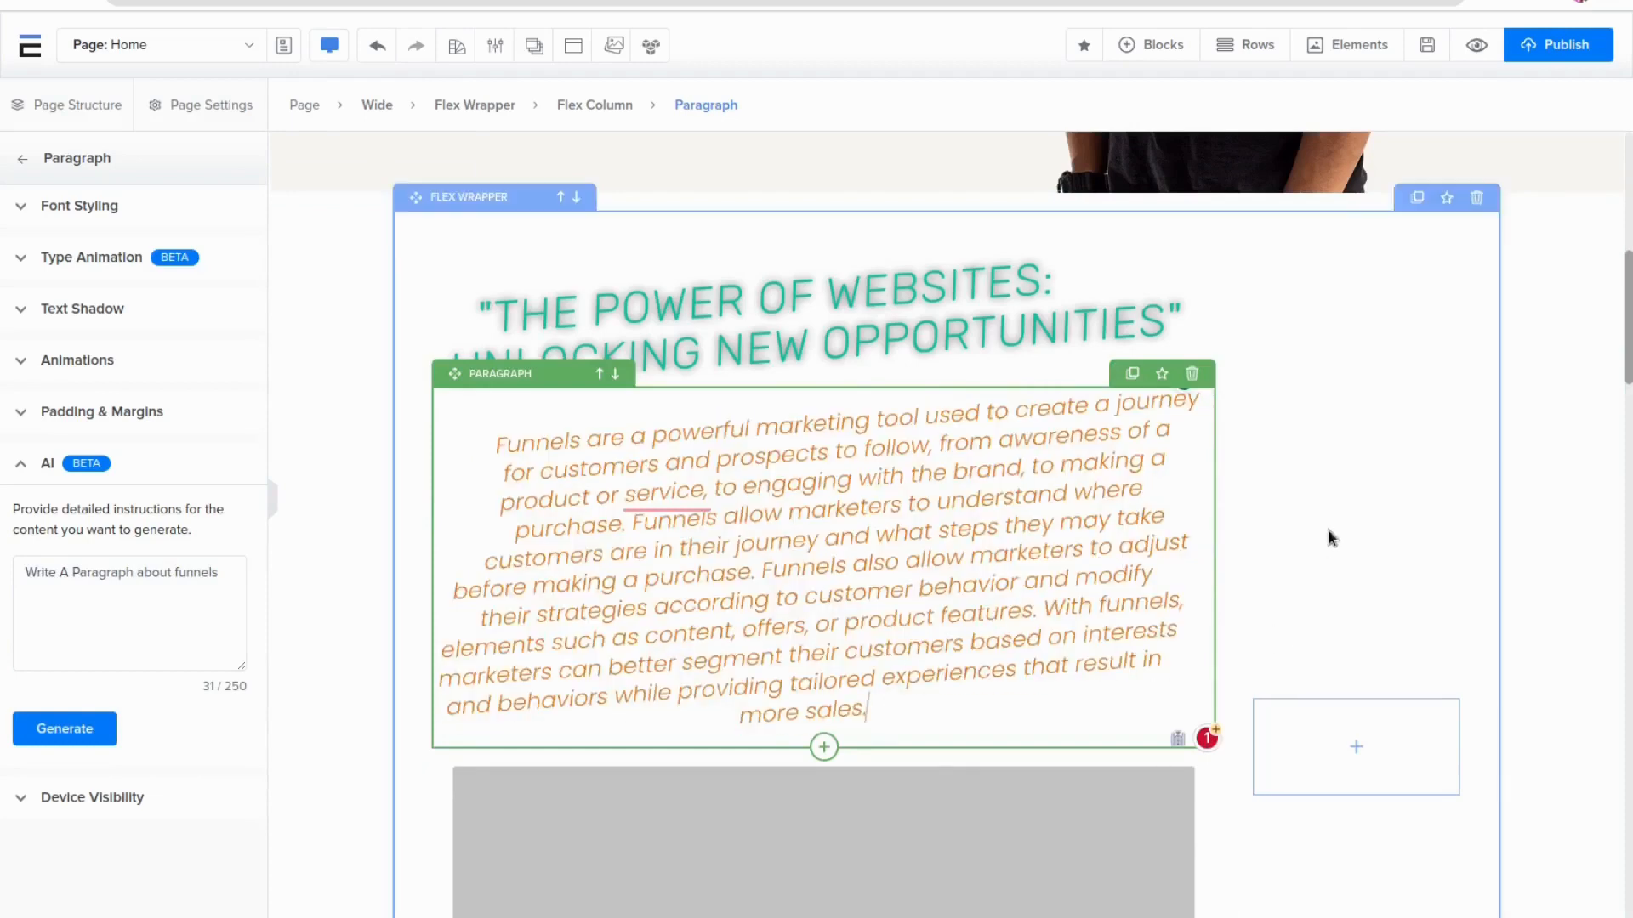
Set the paragraph's text colour to black
{"action": "left_click", "coordinate": [140, 204]}
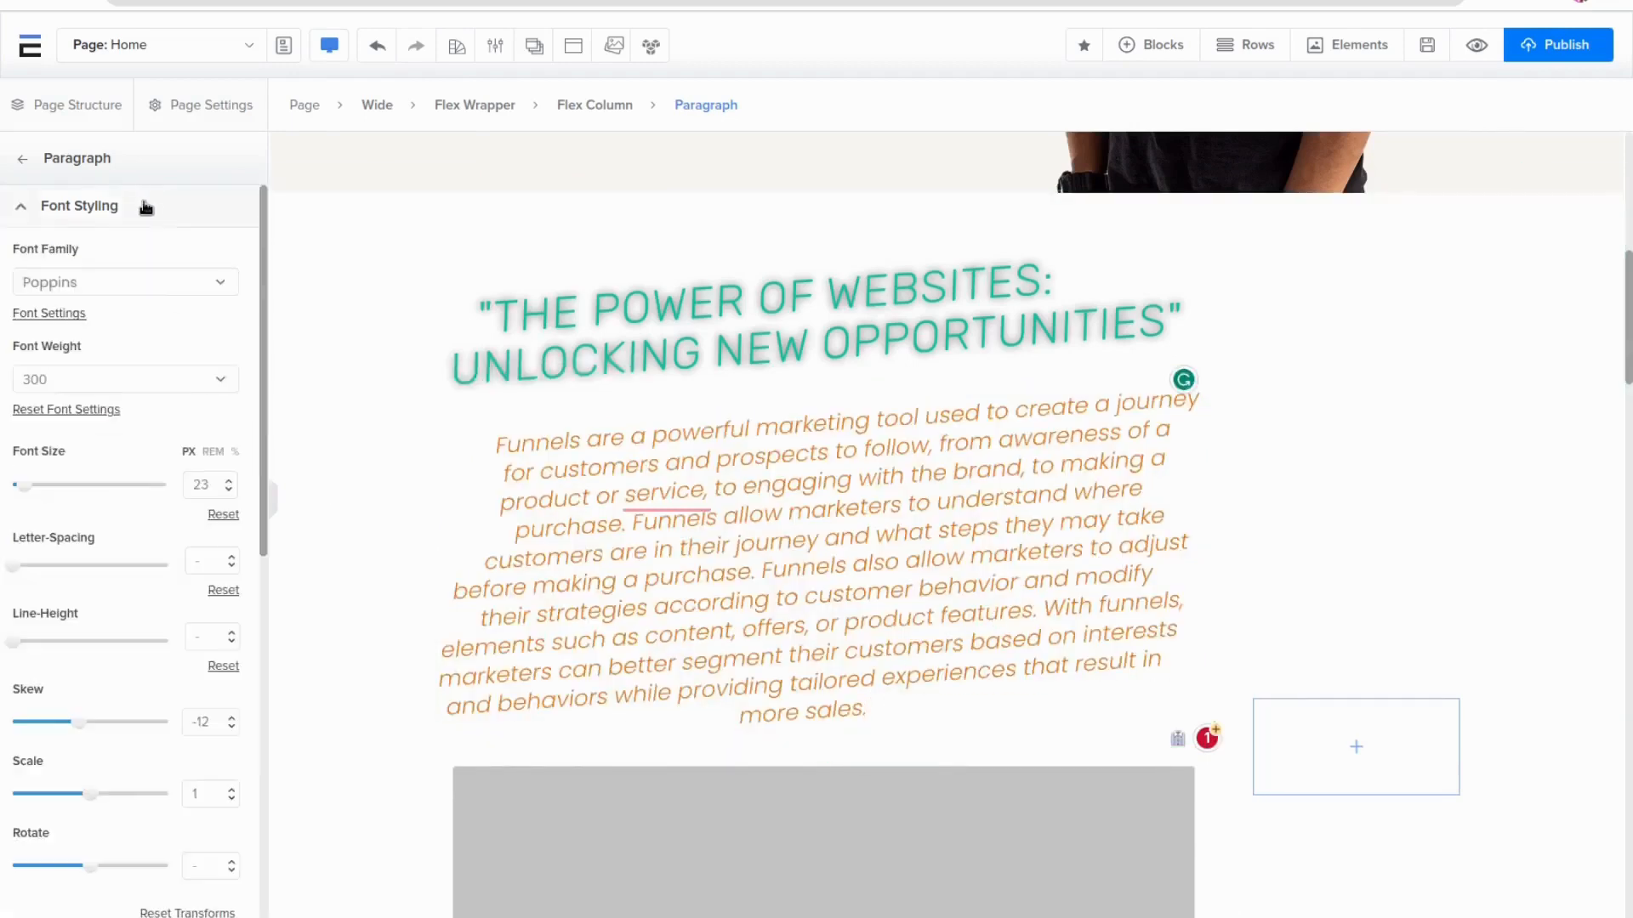
{"action": "scroll", "coordinate": [171, 694], "scroll_direction": "down", "scroll_amount": 5}
{"action": "left_click", "coordinate": [154, 542]}
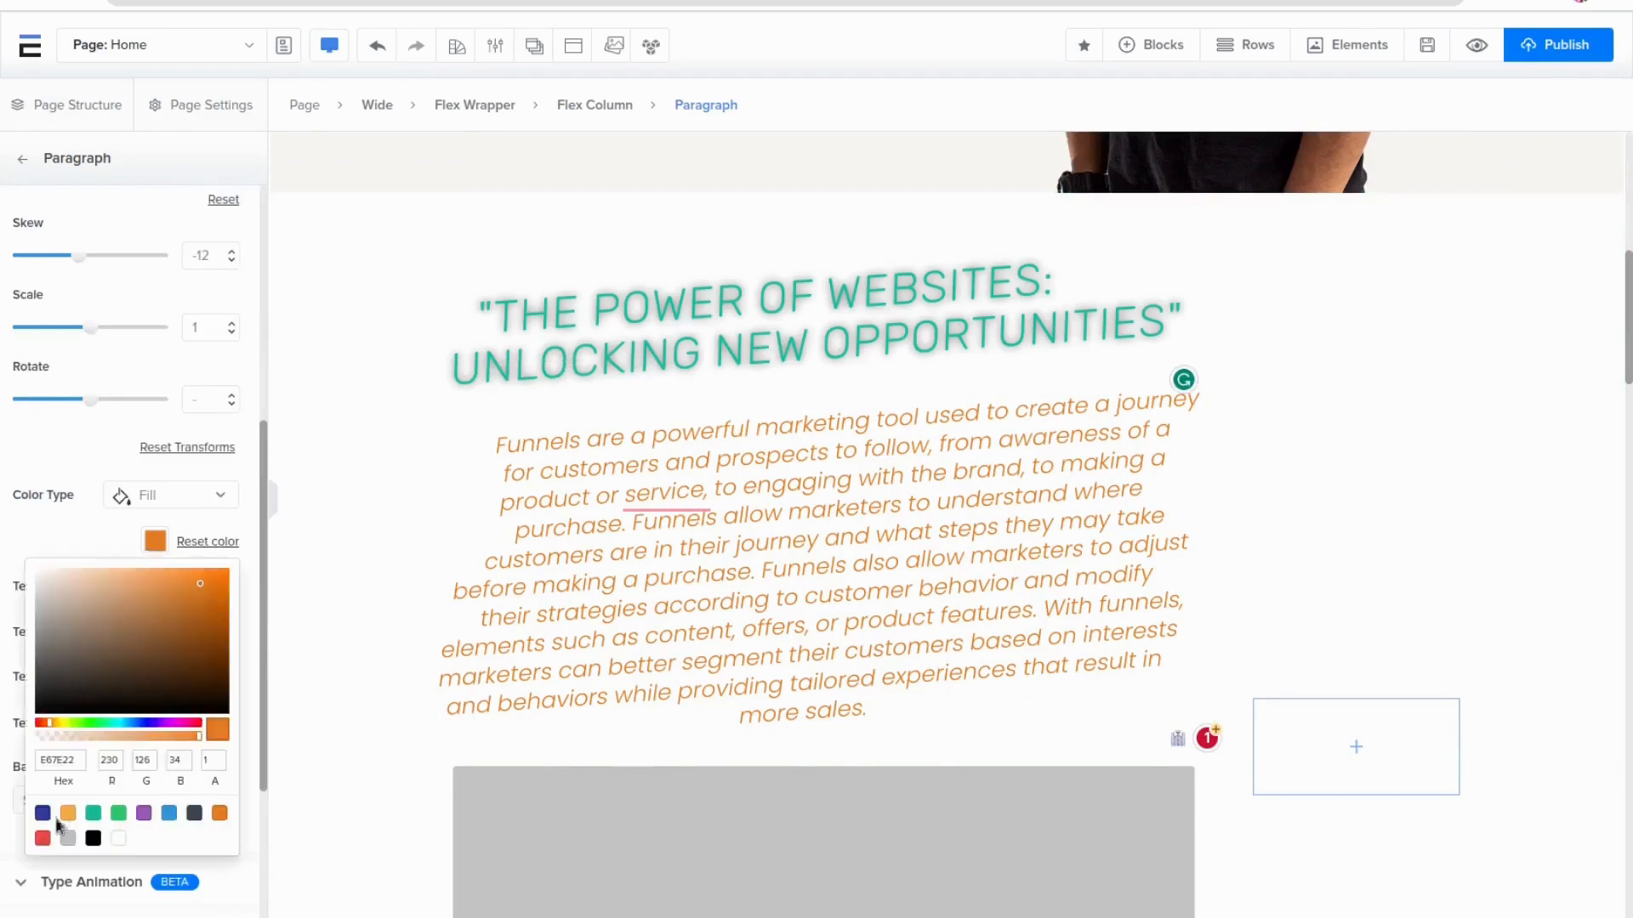
{"action": "left_click", "coordinate": [94, 840]}
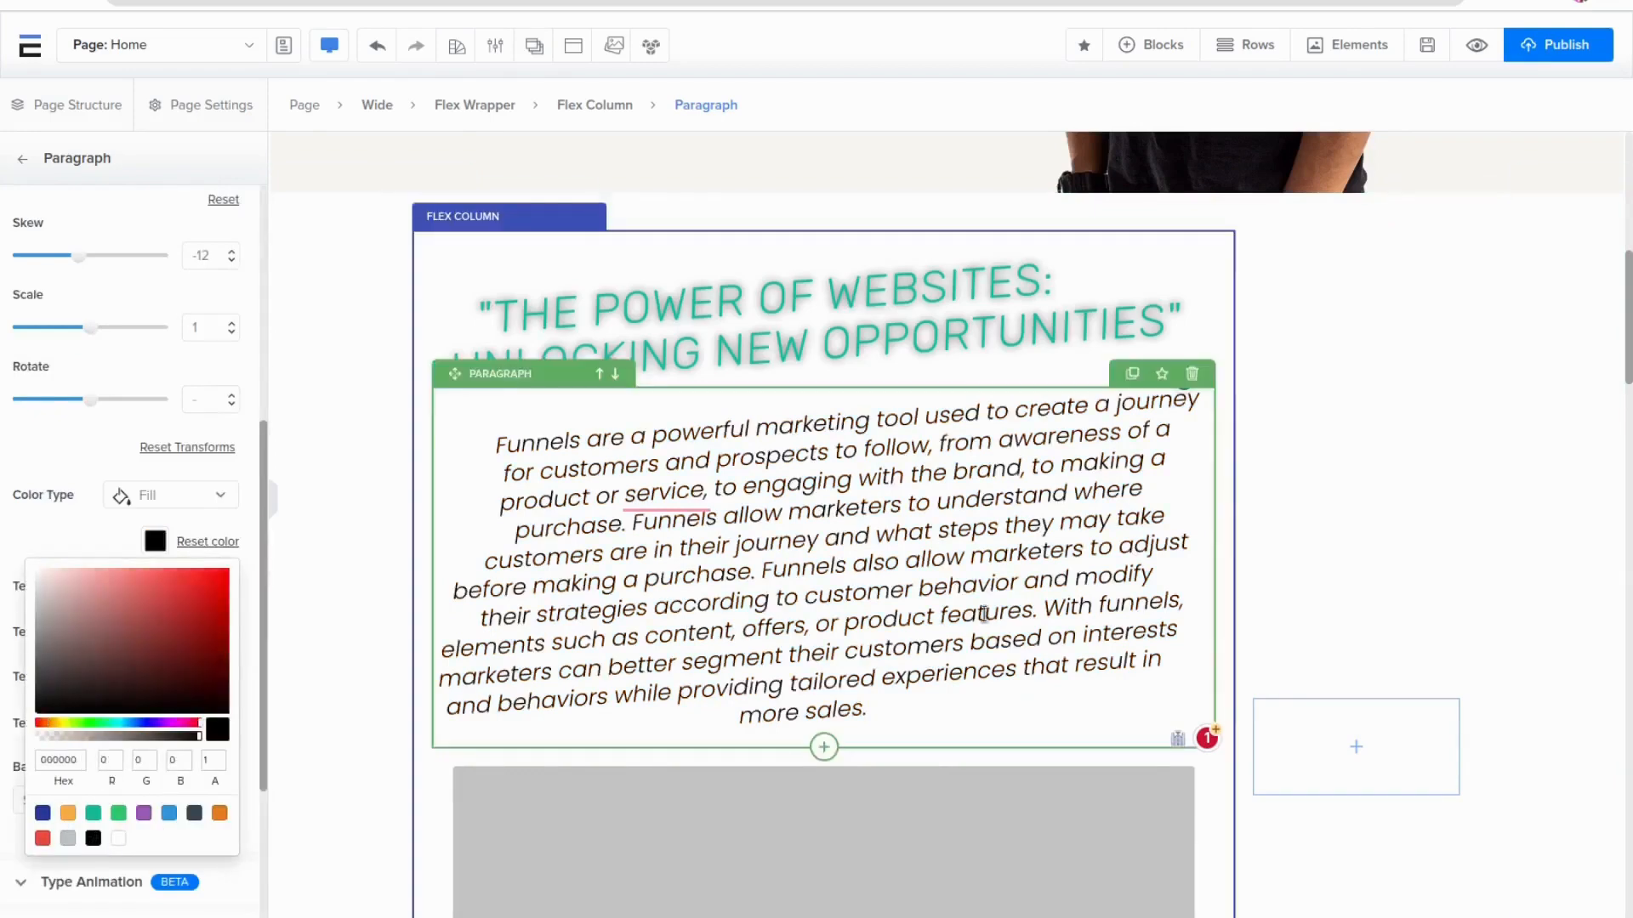
Insert the 5.png image from the Assets Library into the image element
{"action": "scroll", "coordinate": [1148, 571], "scroll_direction": "down", "scroll_amount": 5}
{"action": "left_click", "coordinate": [759, 498]}
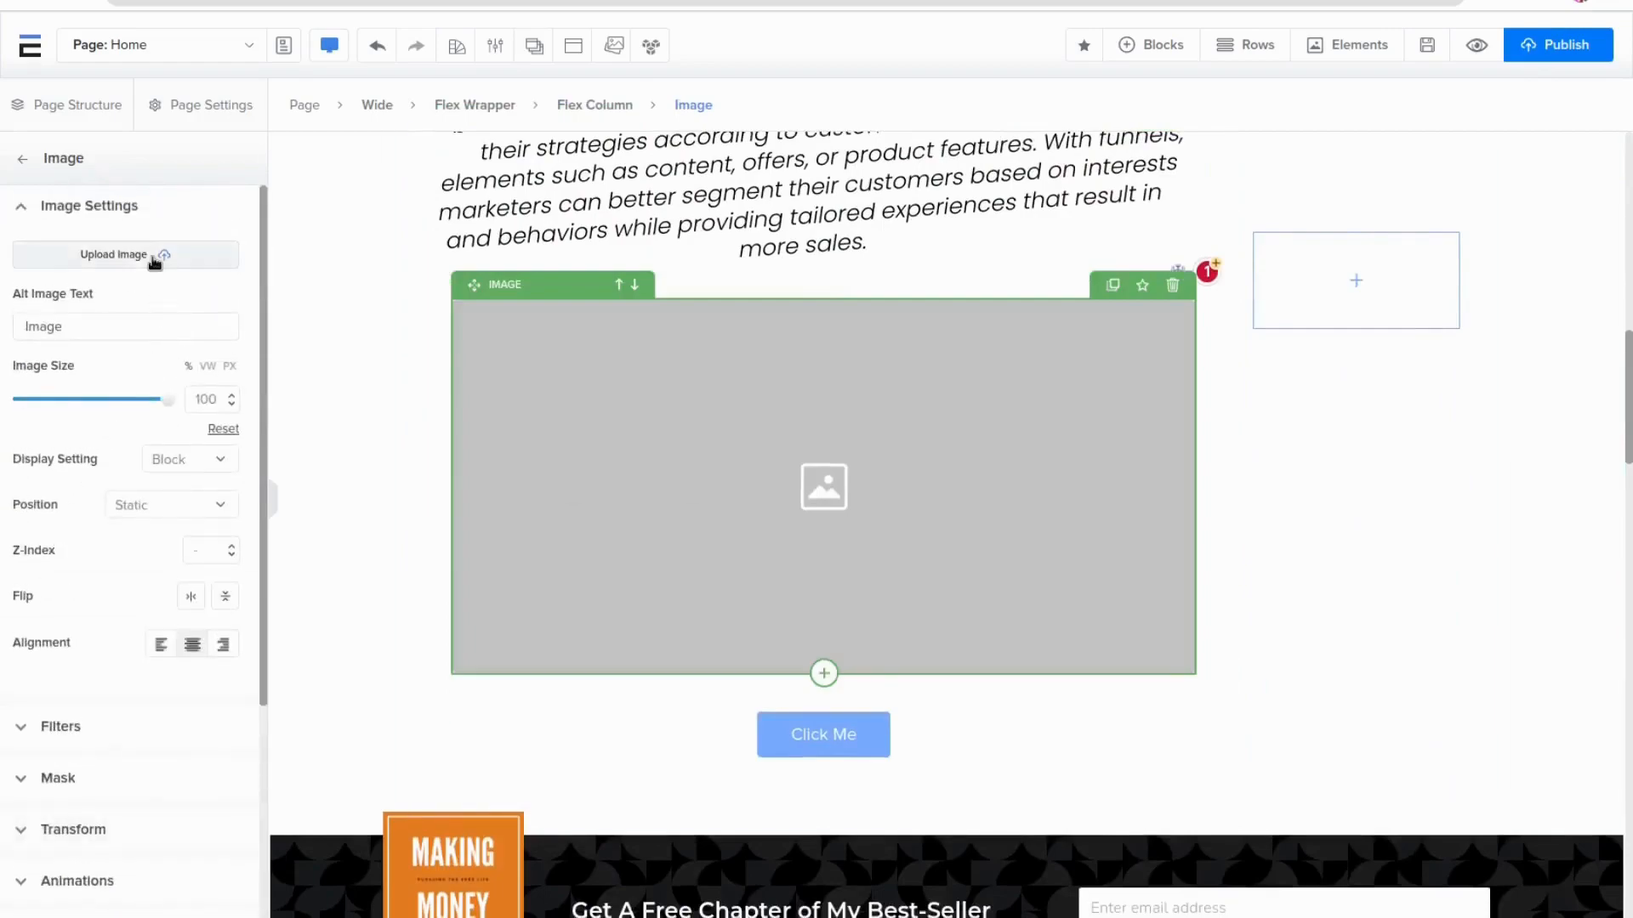
{"action": "left_click", "coordinate": [153, 260]}
{"action": "left_click", "coordinate": [595, 398]}
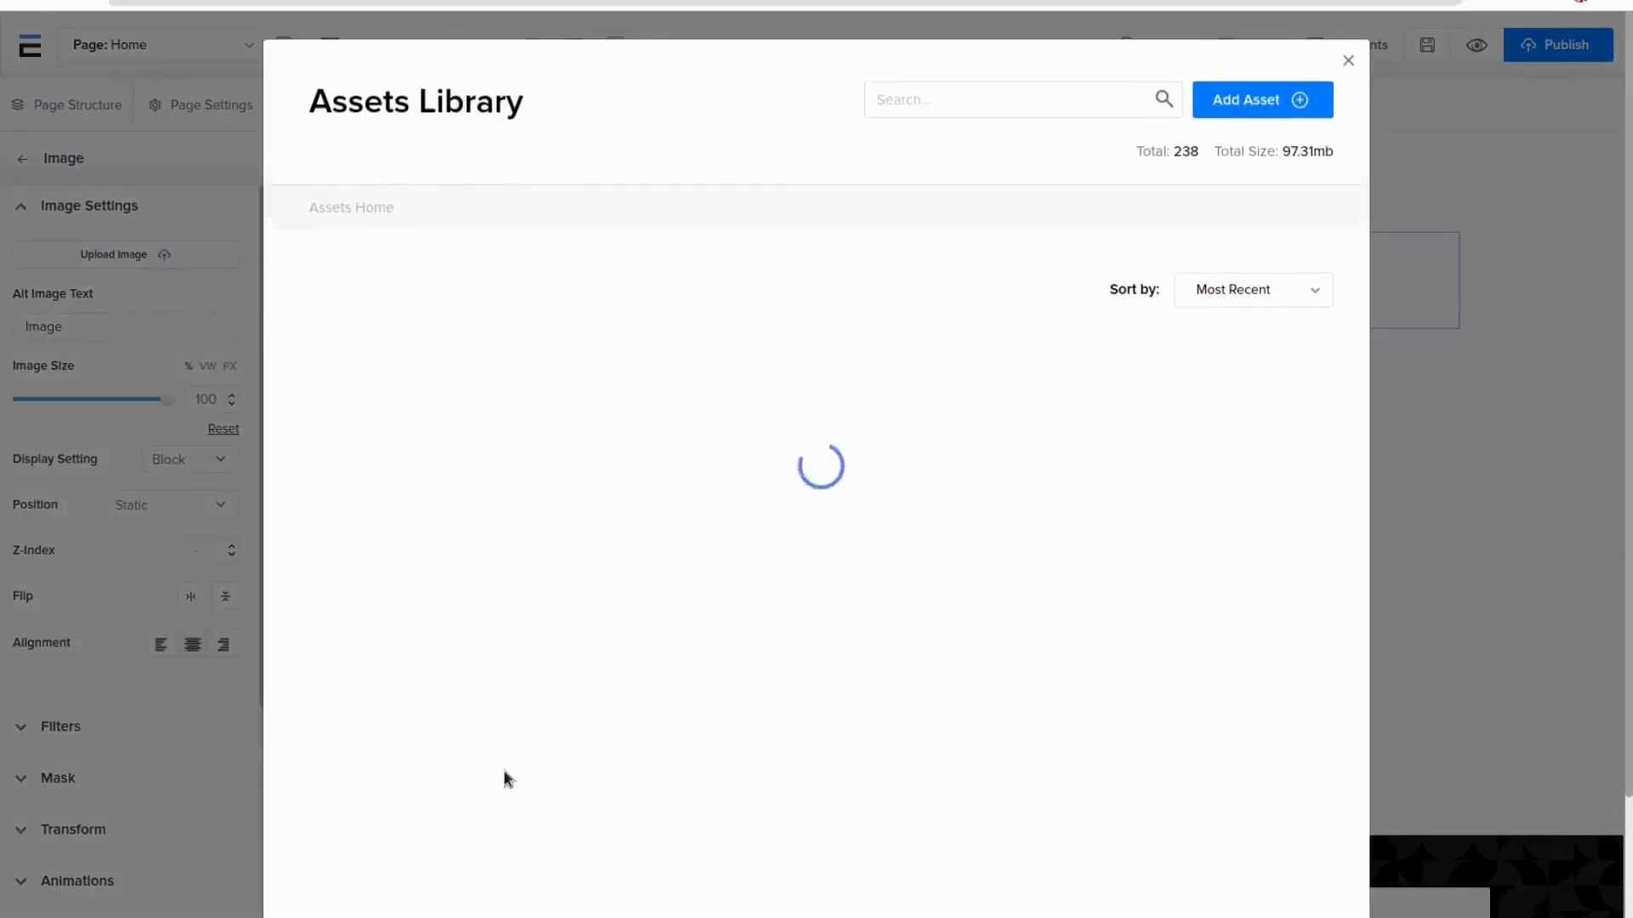
{"action": "left_click", "coordinate": [1203, 799]}
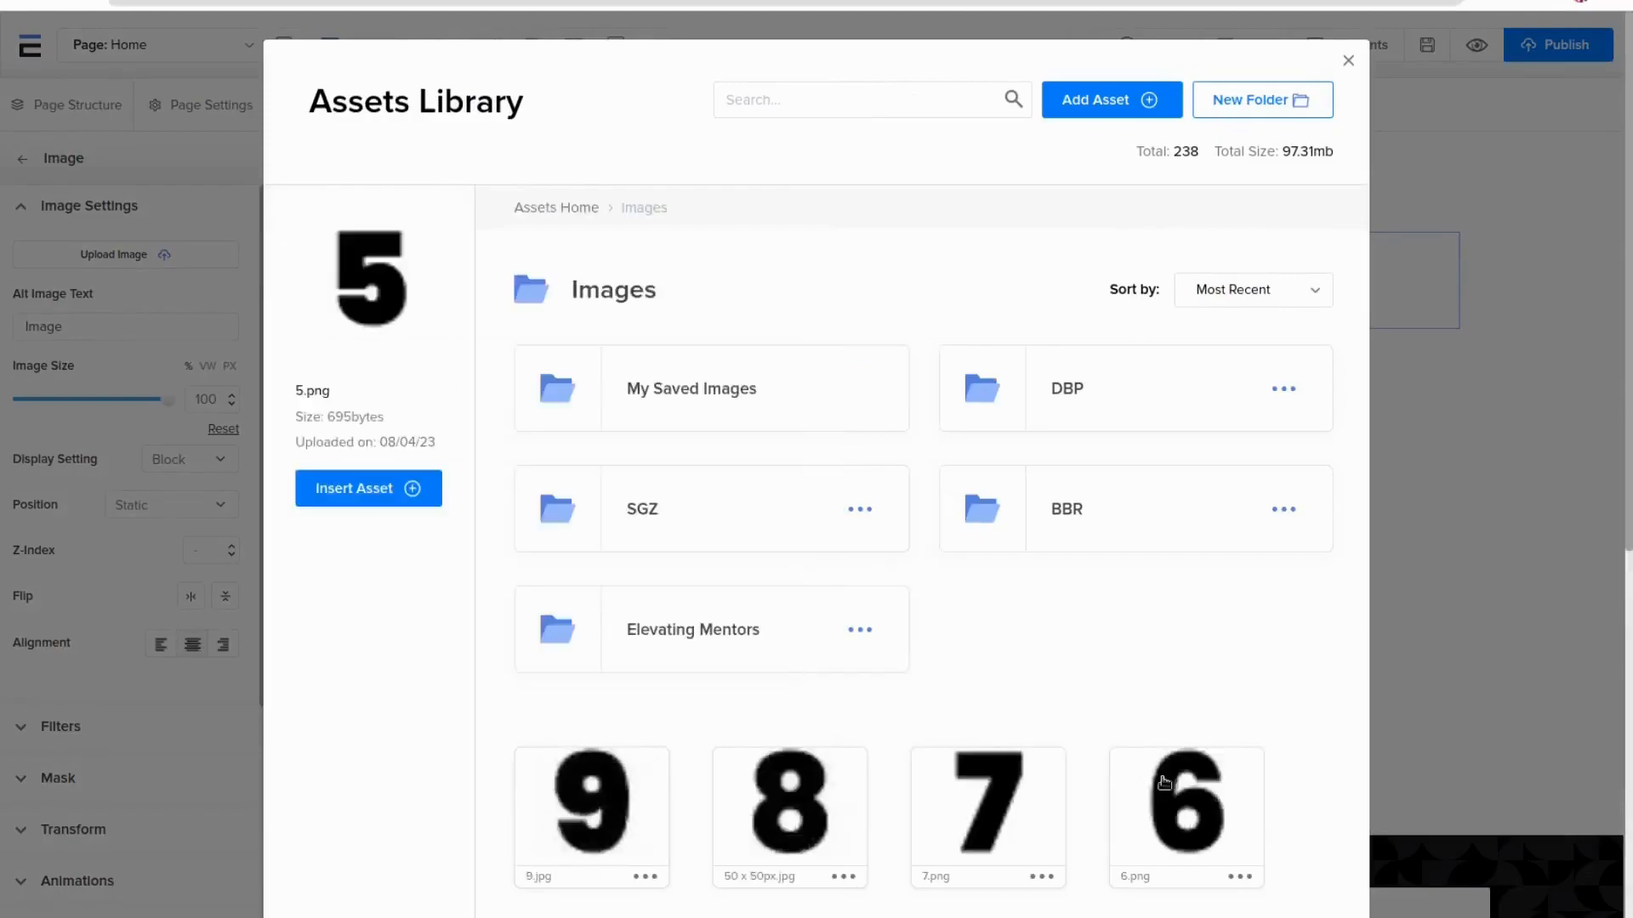
{"action": "left_click", "coordinate": [326, 497]}
Change the button's main text to Subscribe
{"action": "scroll", "coordinate": [1250, 517], "scroll_direction": "down", "scroll_amount": 5}
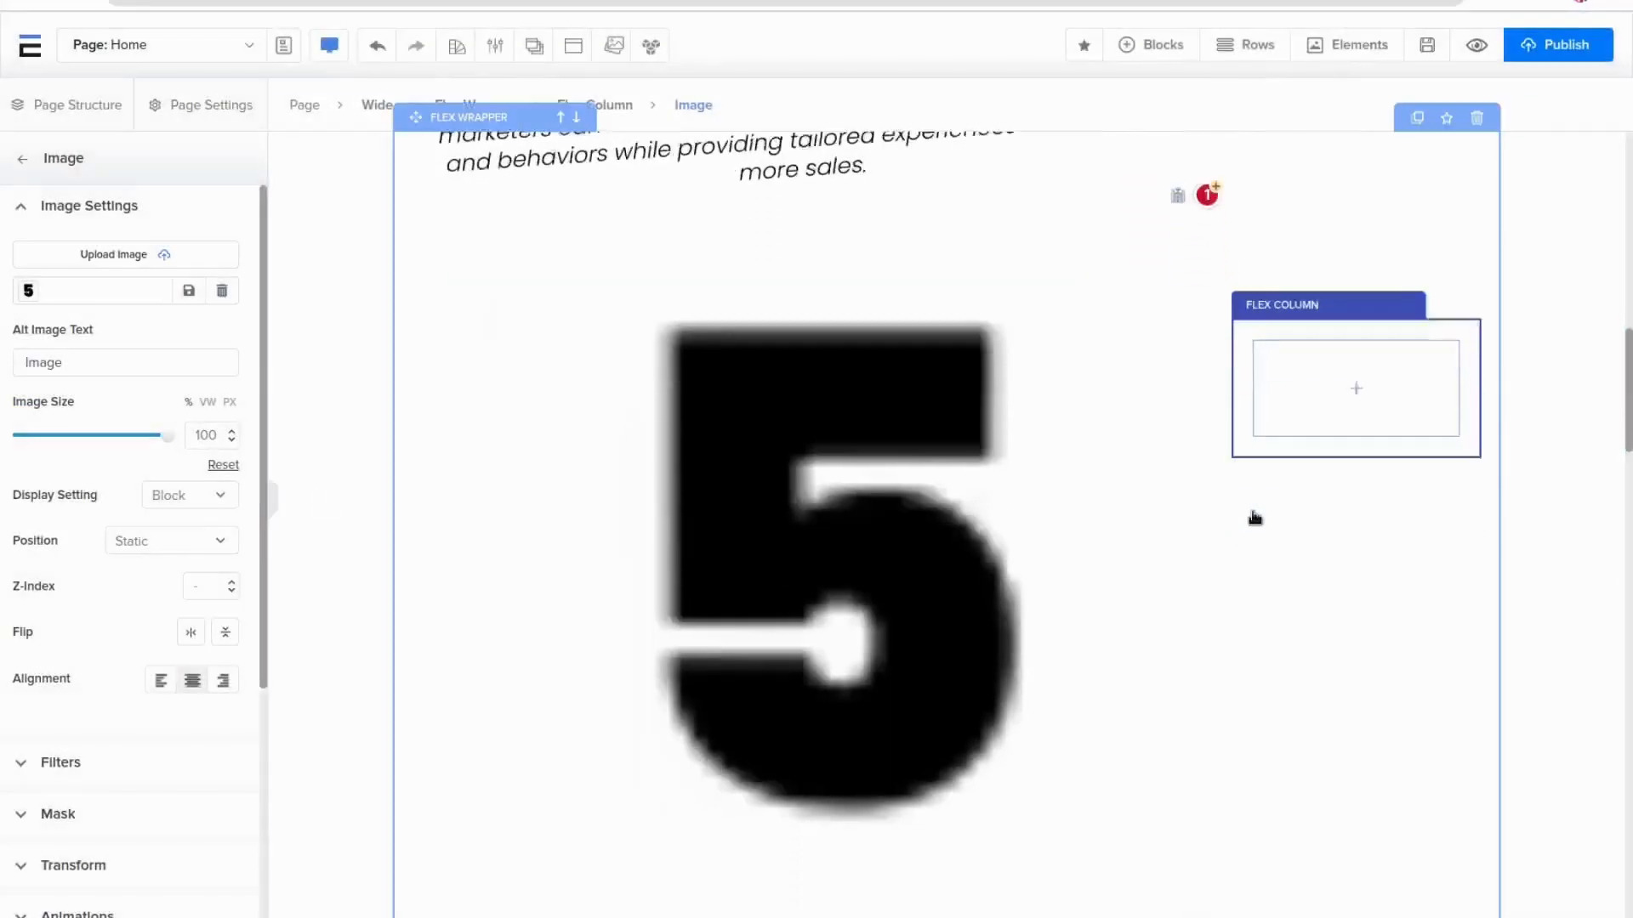
{"action": "left_click", "coordinate": [812, 642]}
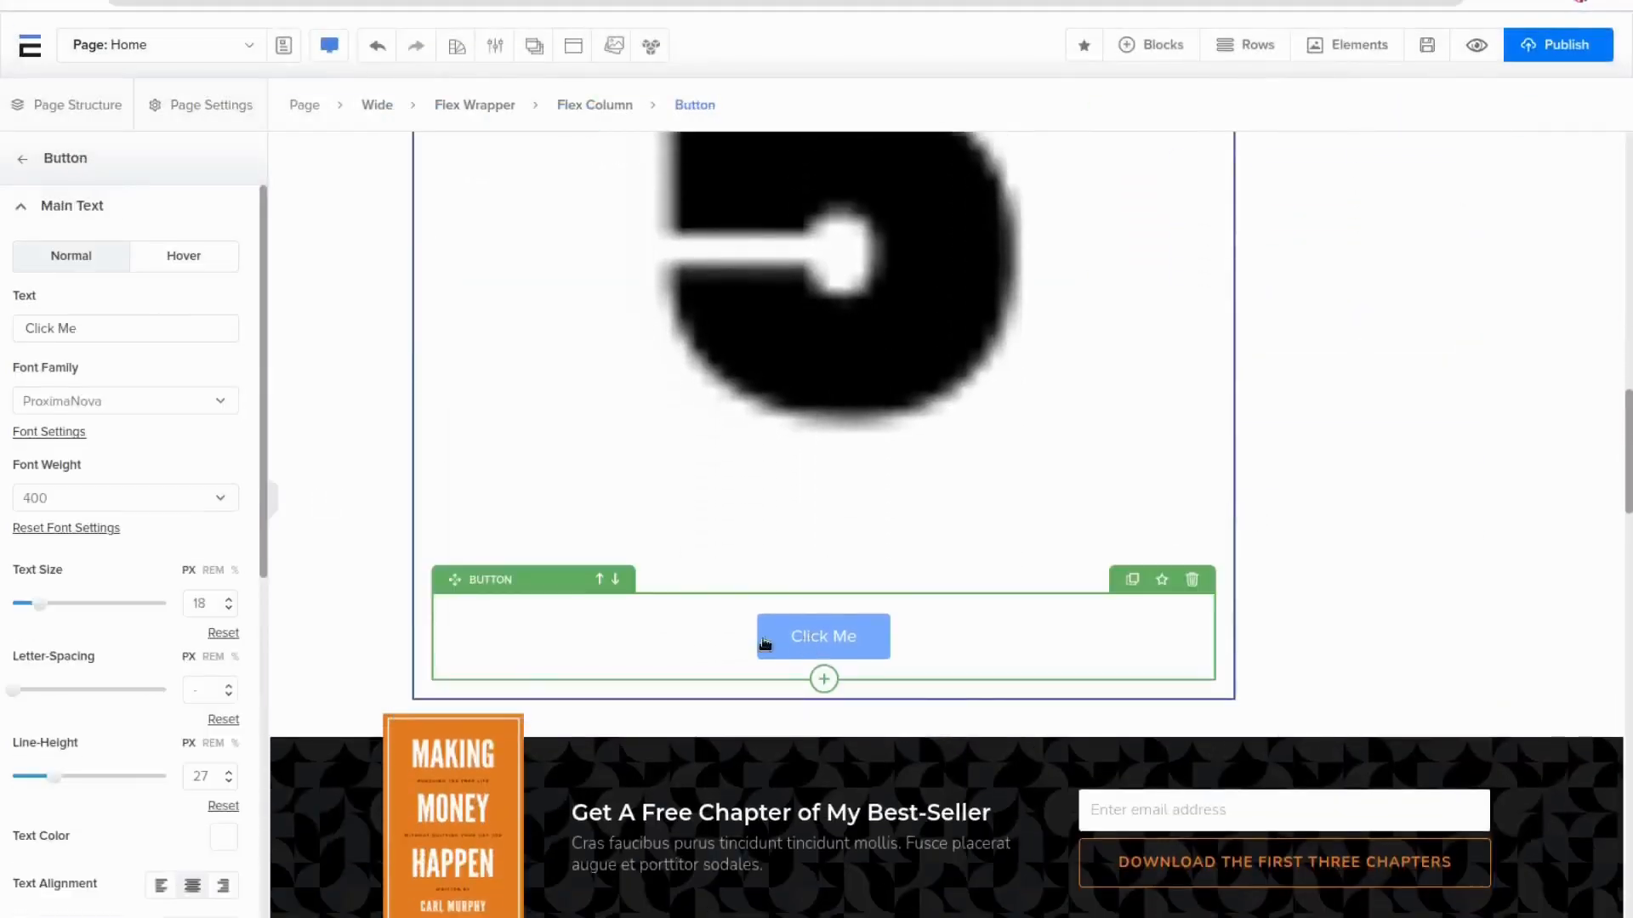
{"action": "left_click_drag", "start_coordinate": [140, 333], "coordinate": [20, 325]}
{"action": "key", "text": "BackSpace"}
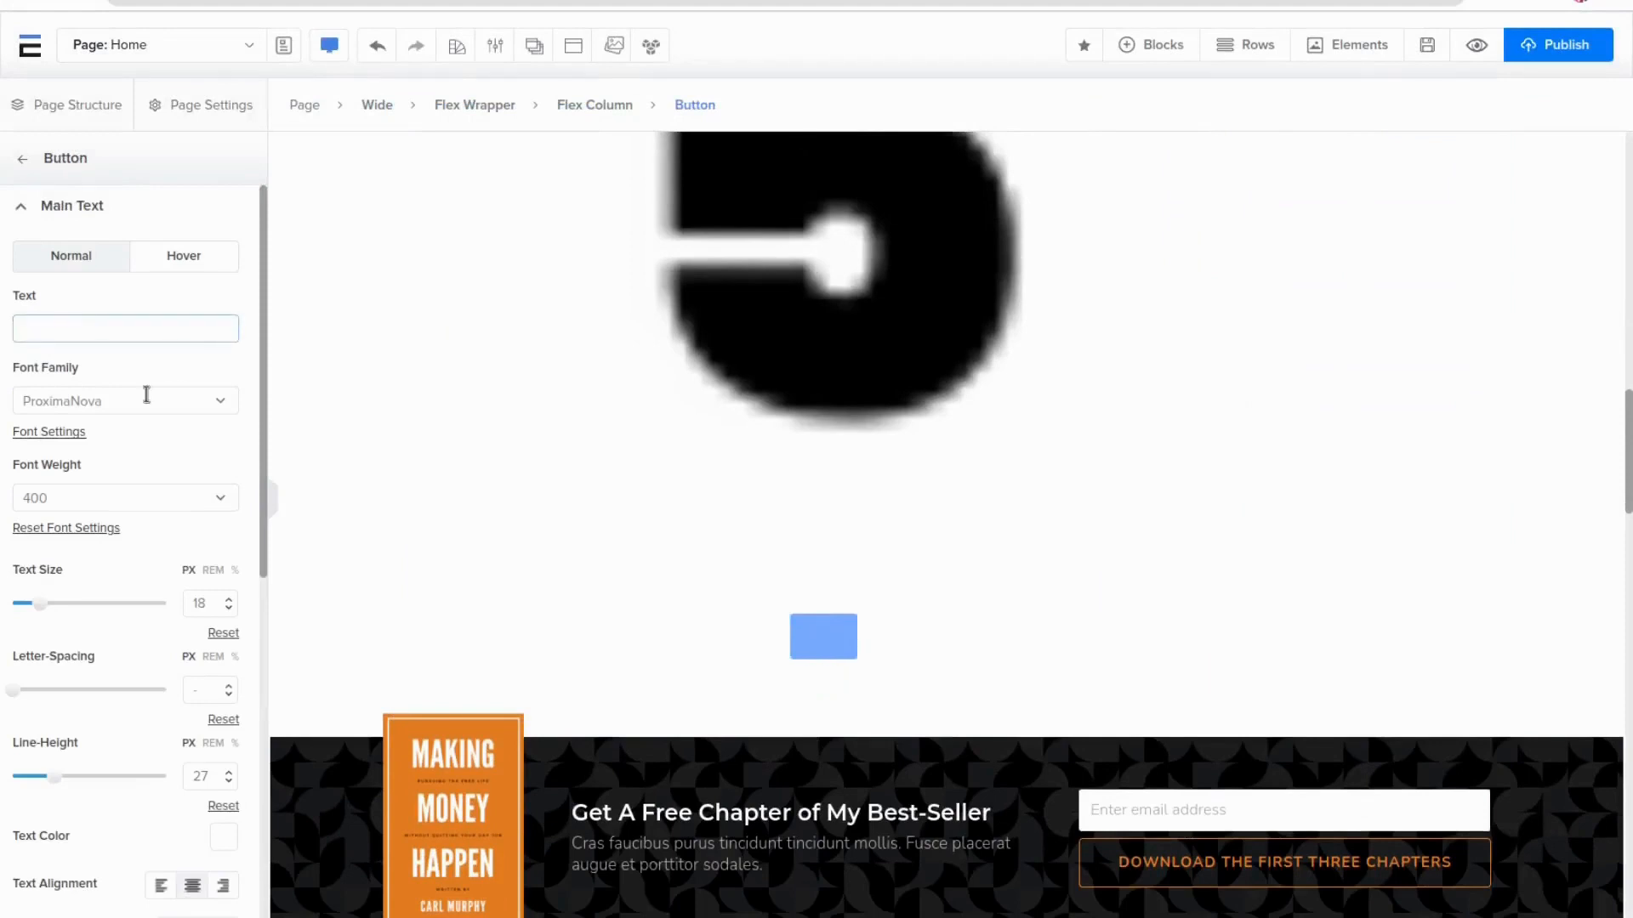
{"action": "type", "text": "Subscribe"}
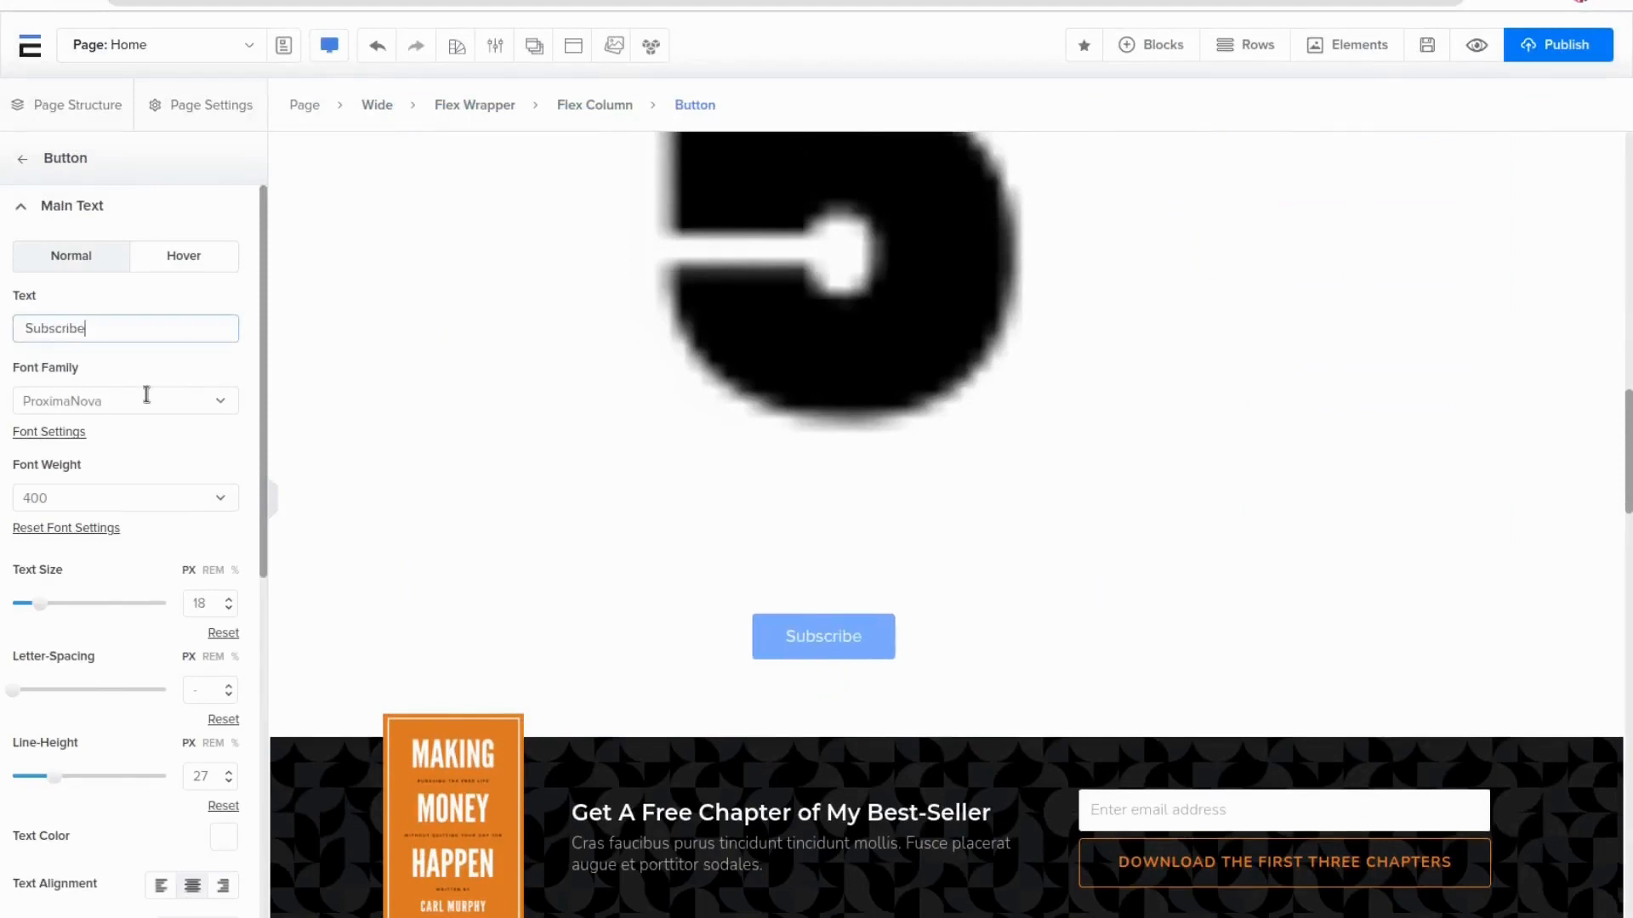
Add the button subtext 'Like and Commenyezfd'
{"action": "left_click", "coordinate": [111, 497]}
{"action": "scroll", "coordinate": [128, 588], "scroll_direction": "down", "scroll_amount": 3}
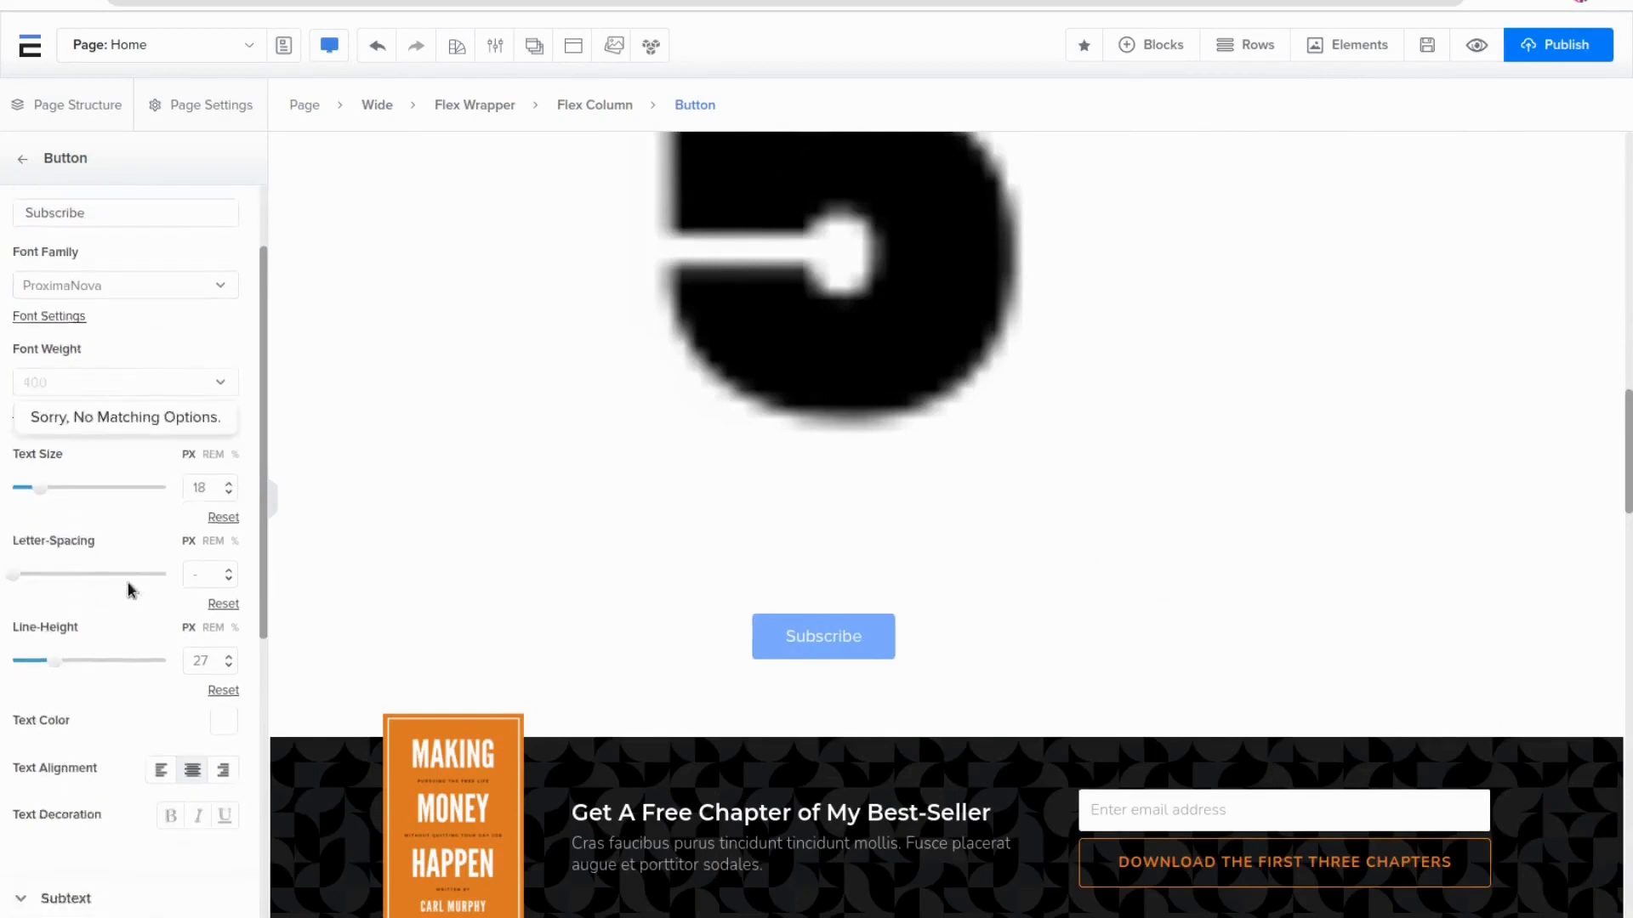
{"action": "scroll", "coordinate": [121, 653], "scroll_direction": "down", "scroll_amount": 4}
{"action": "scroll", "coordinate": [120, 653], "scroll_direction": "down", "scroll_amount": 1}
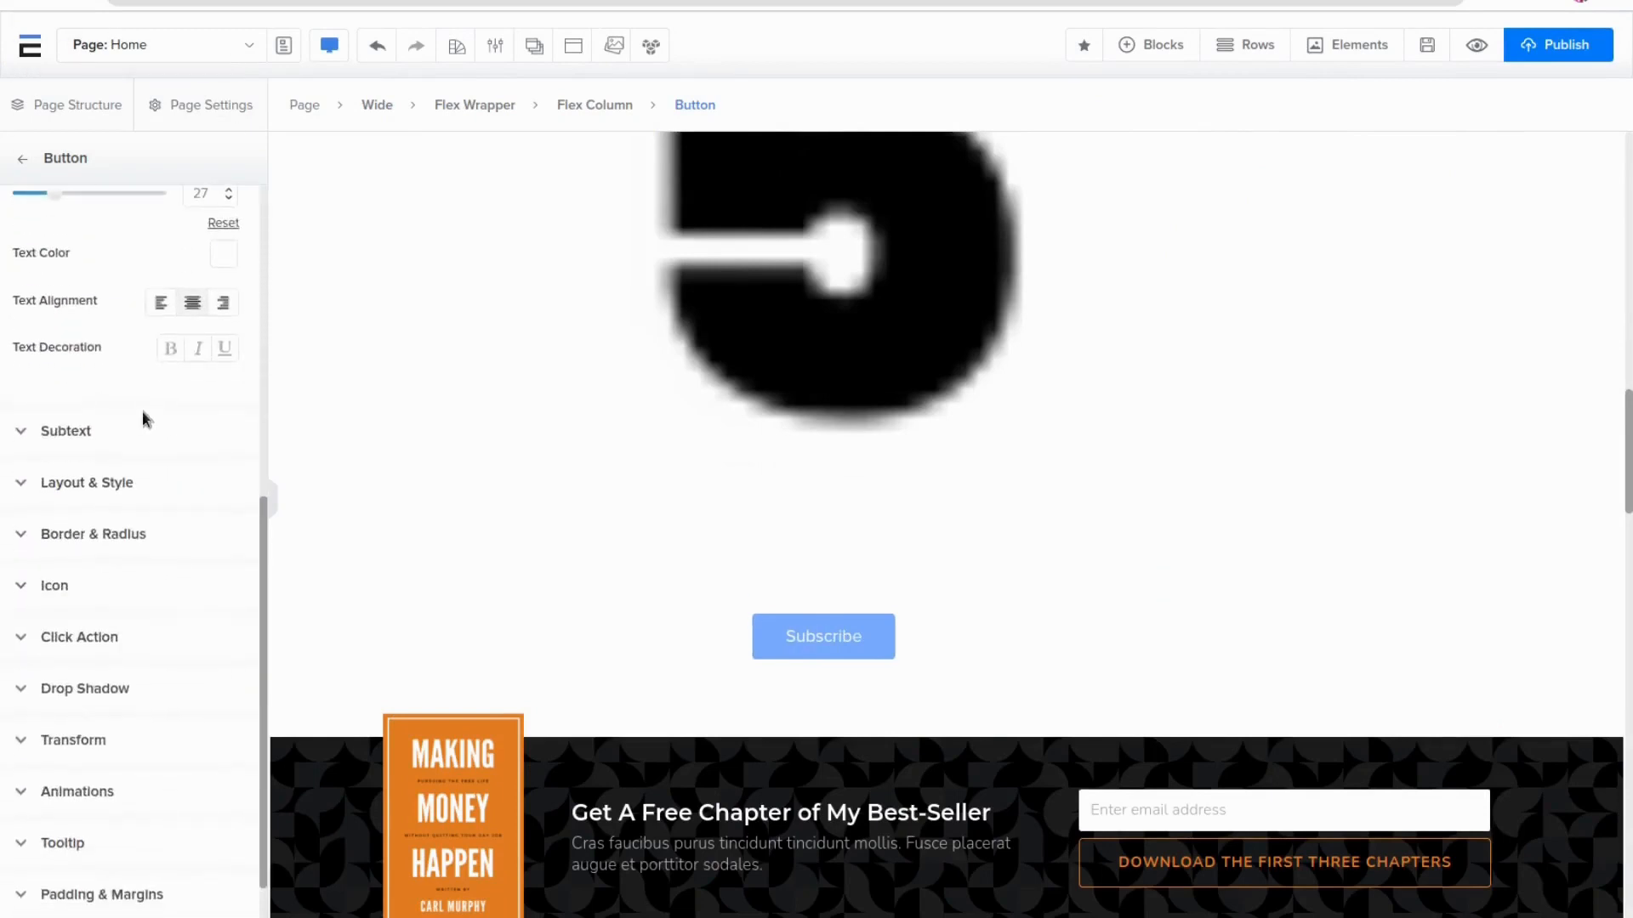
{"action": "left_click", "coordinate": [62, 434]}
{"action": "left_click", "coordinate": [98, 340]}
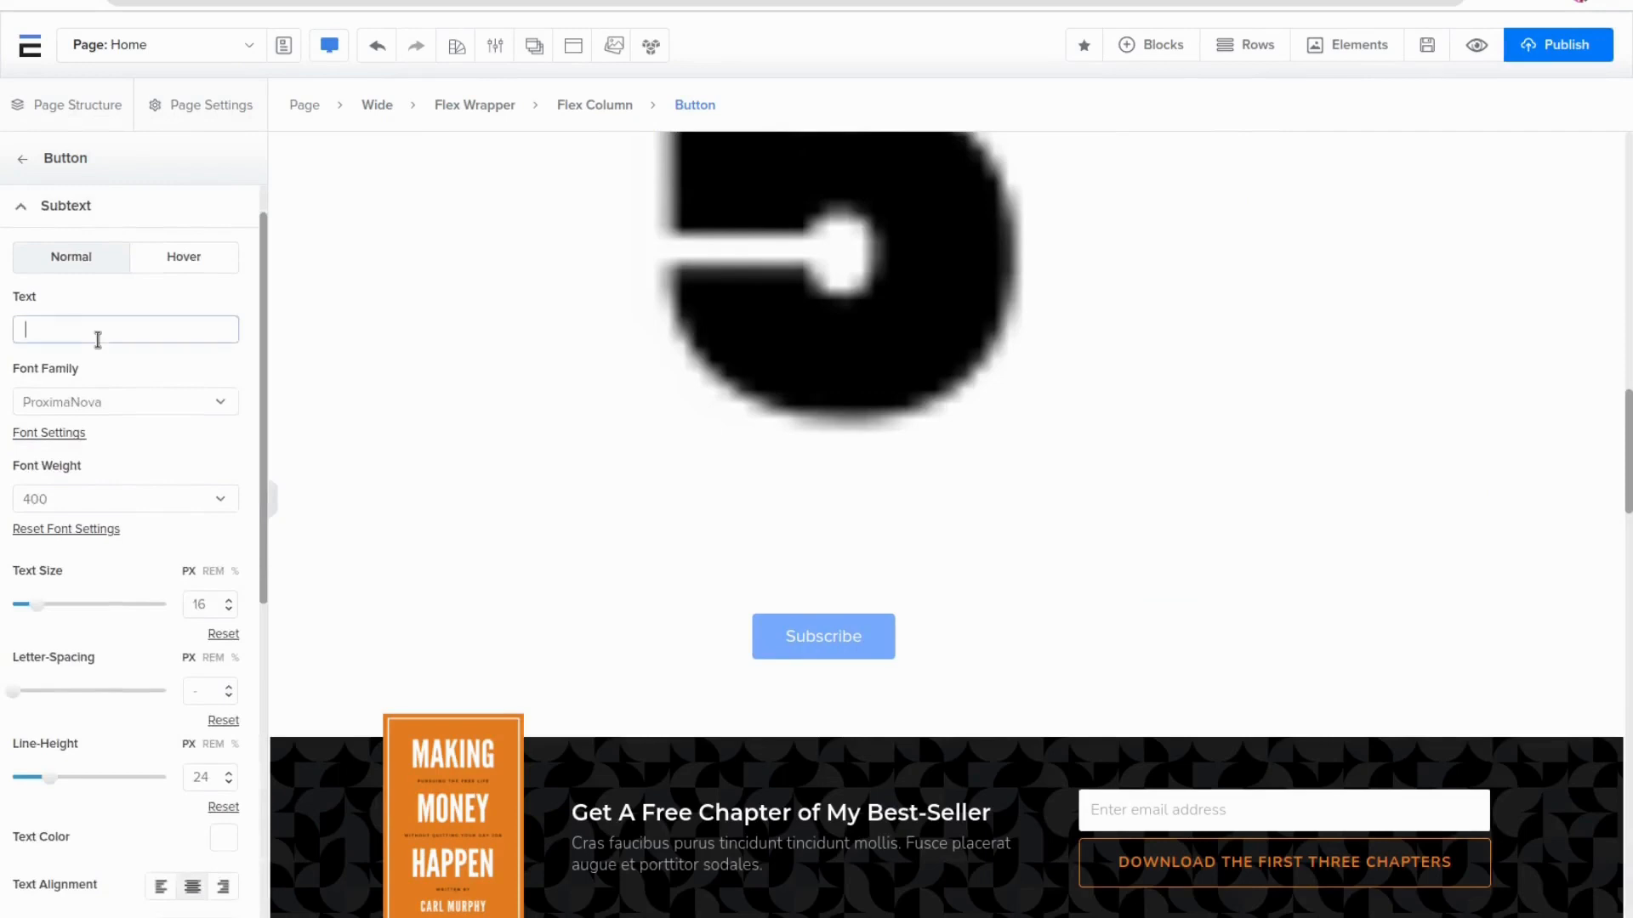
{"action": "type", "text": "Like and Commetn"}
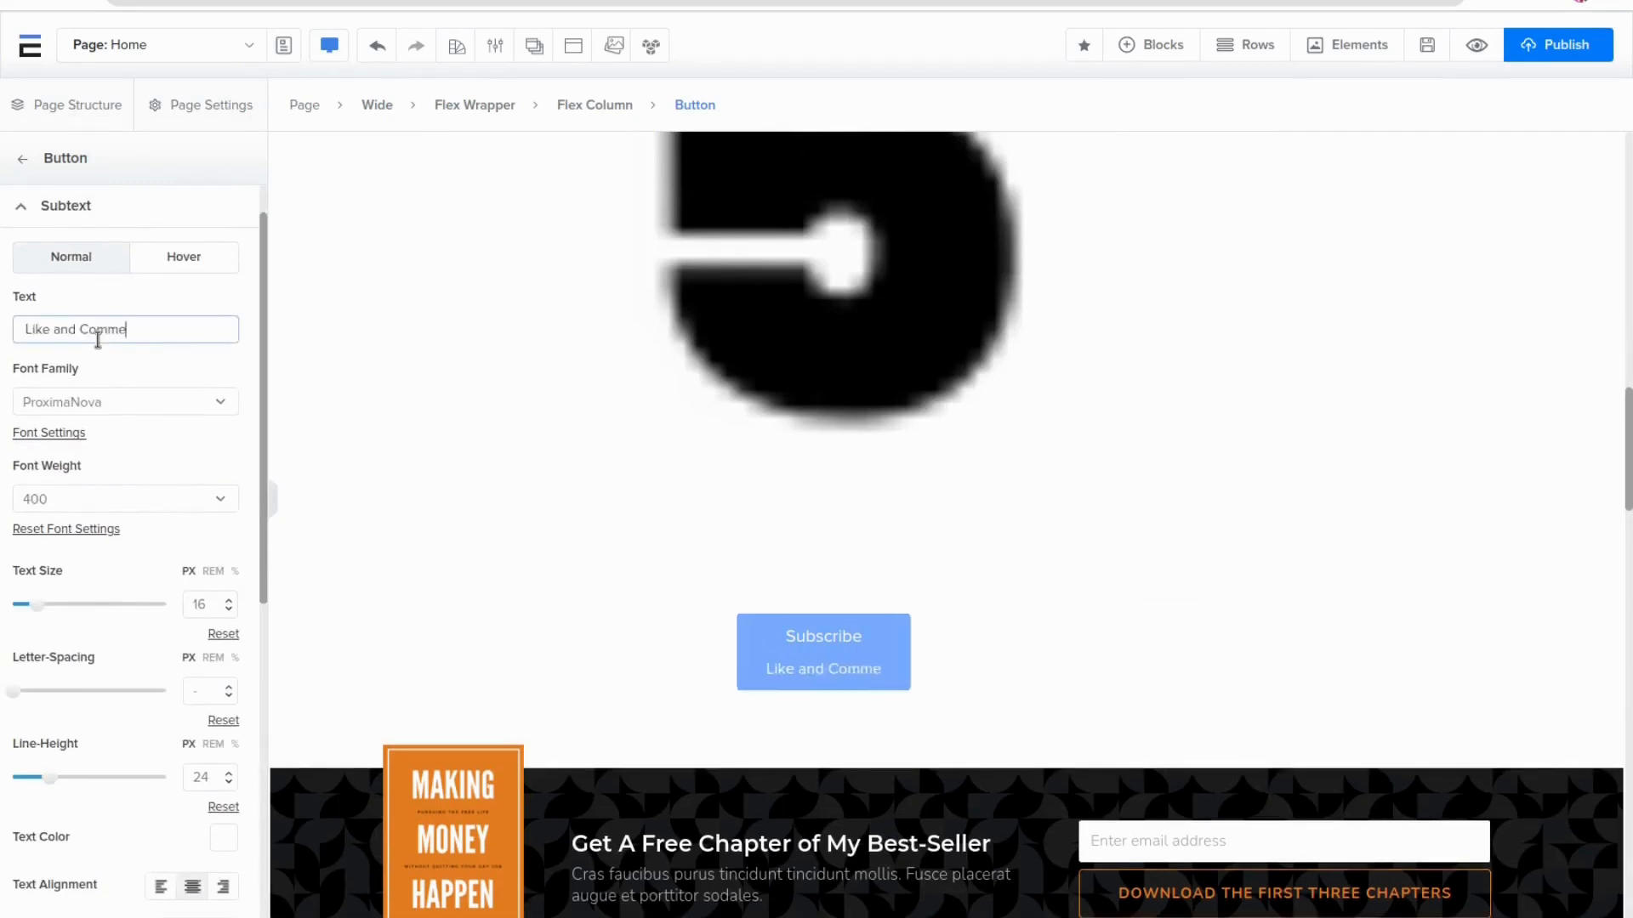
{"action": "key", "text": "BackSpace"}
{"action": "key", "text": "BackSpace"}
{"action": "type", "text": "n"}
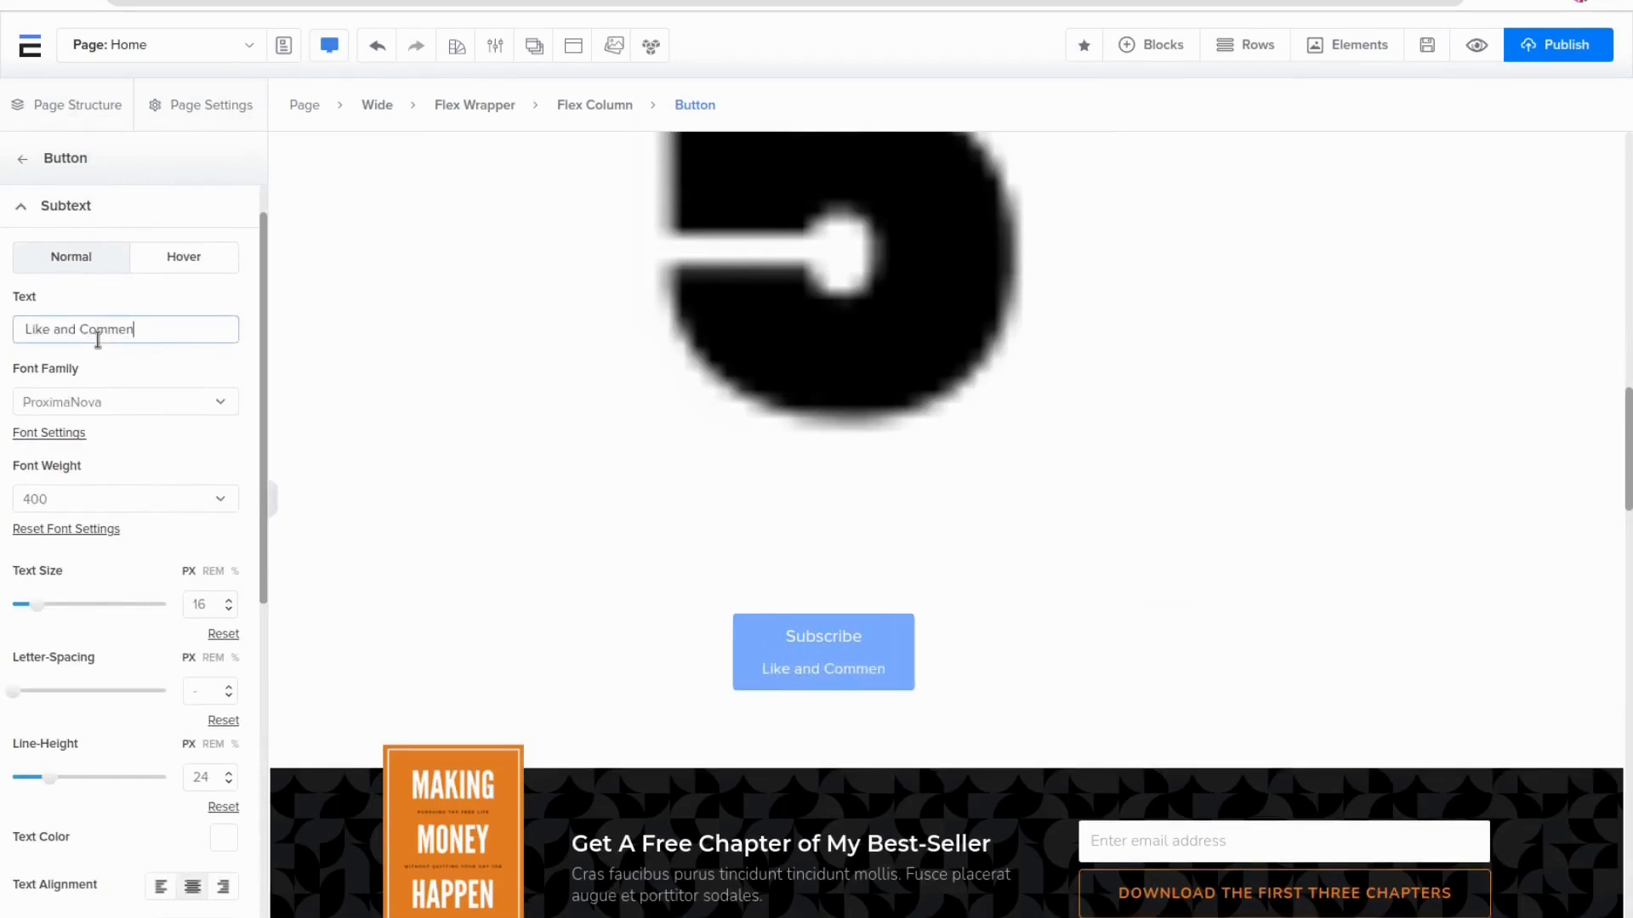
{"action": "type", "text": "yezfd"}
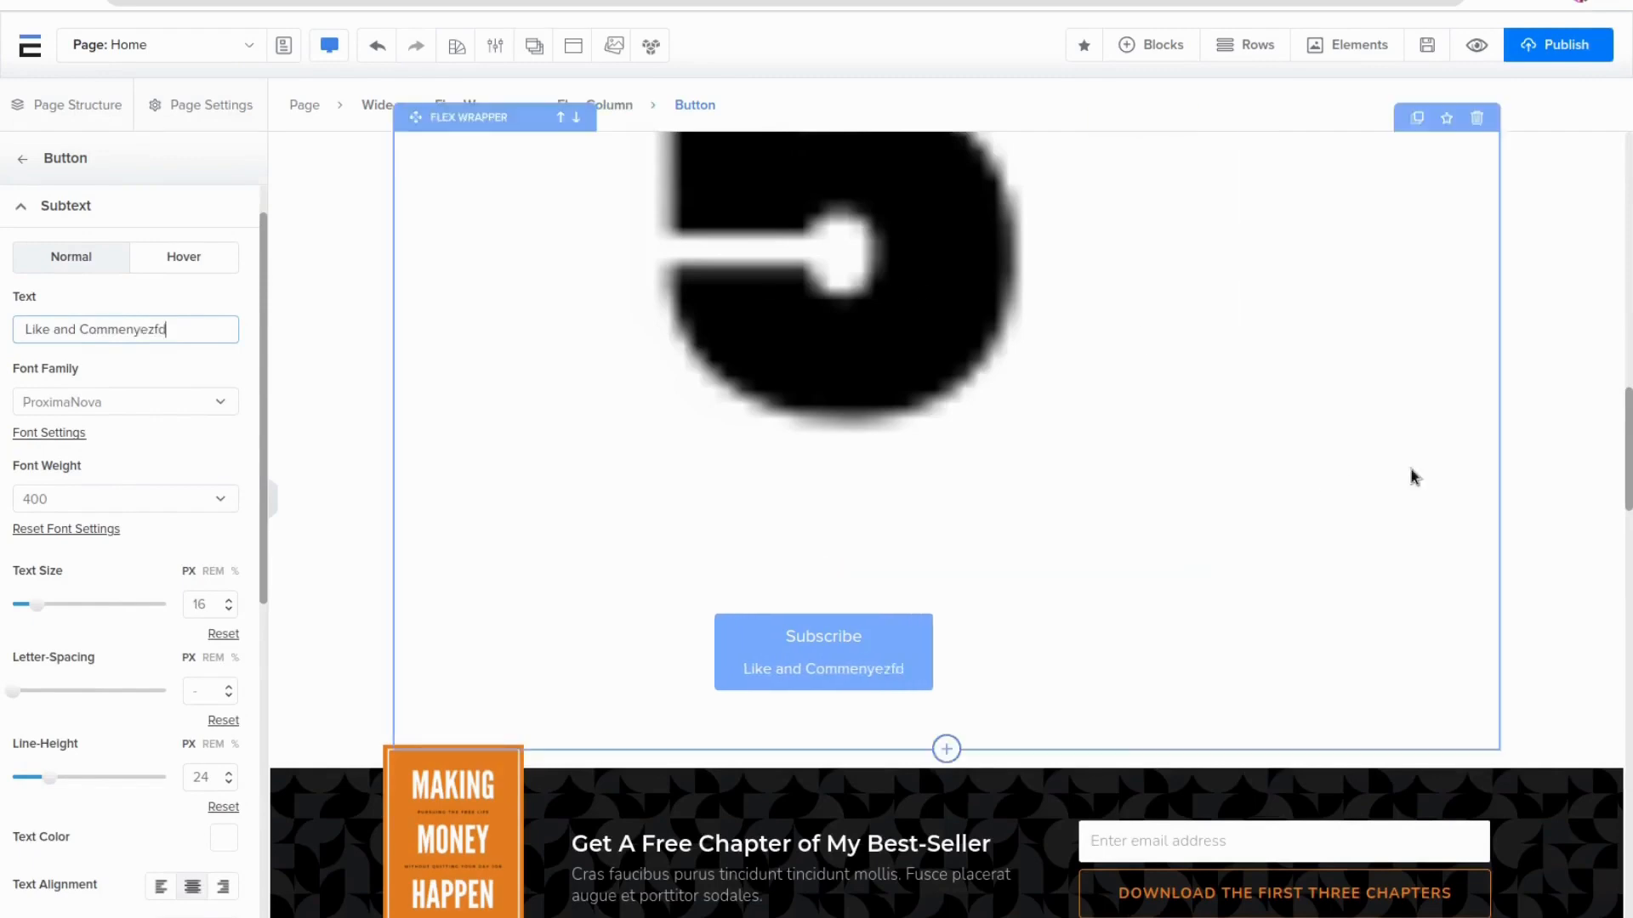
Select the flex wrapper and add a third column to it
{"action": "scroll", "coordinate": [1446, 476], "scroll_direction": "down", "scroll_amount": 1}
{"action": "scroll", "coordinate": [1511, 481], "scroll_direction": "down", "scroll_amount": 3}
{"action": "scroll", "coordinate": [1605, 340], "scroll_direction": "up", "scroll_amount": 6}
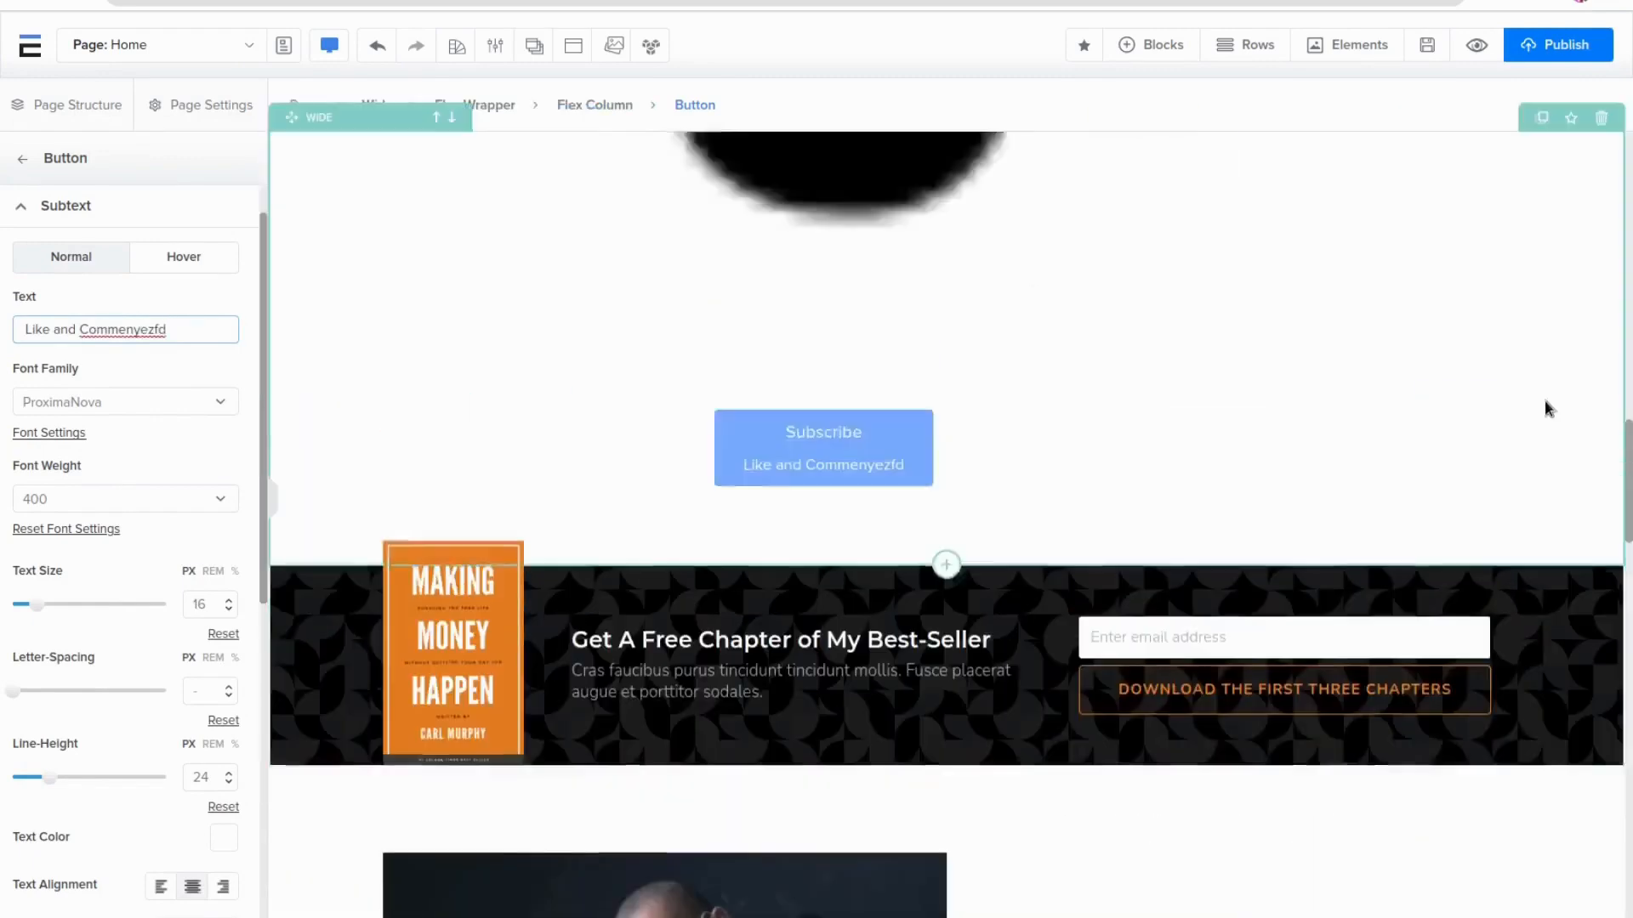
{"action": "scroll", "coordinate": [1547, 408], "scroll_direction": "up", "scroll_amount": 3}
{"action": "left_click", "coordinate": [1436, 279]}
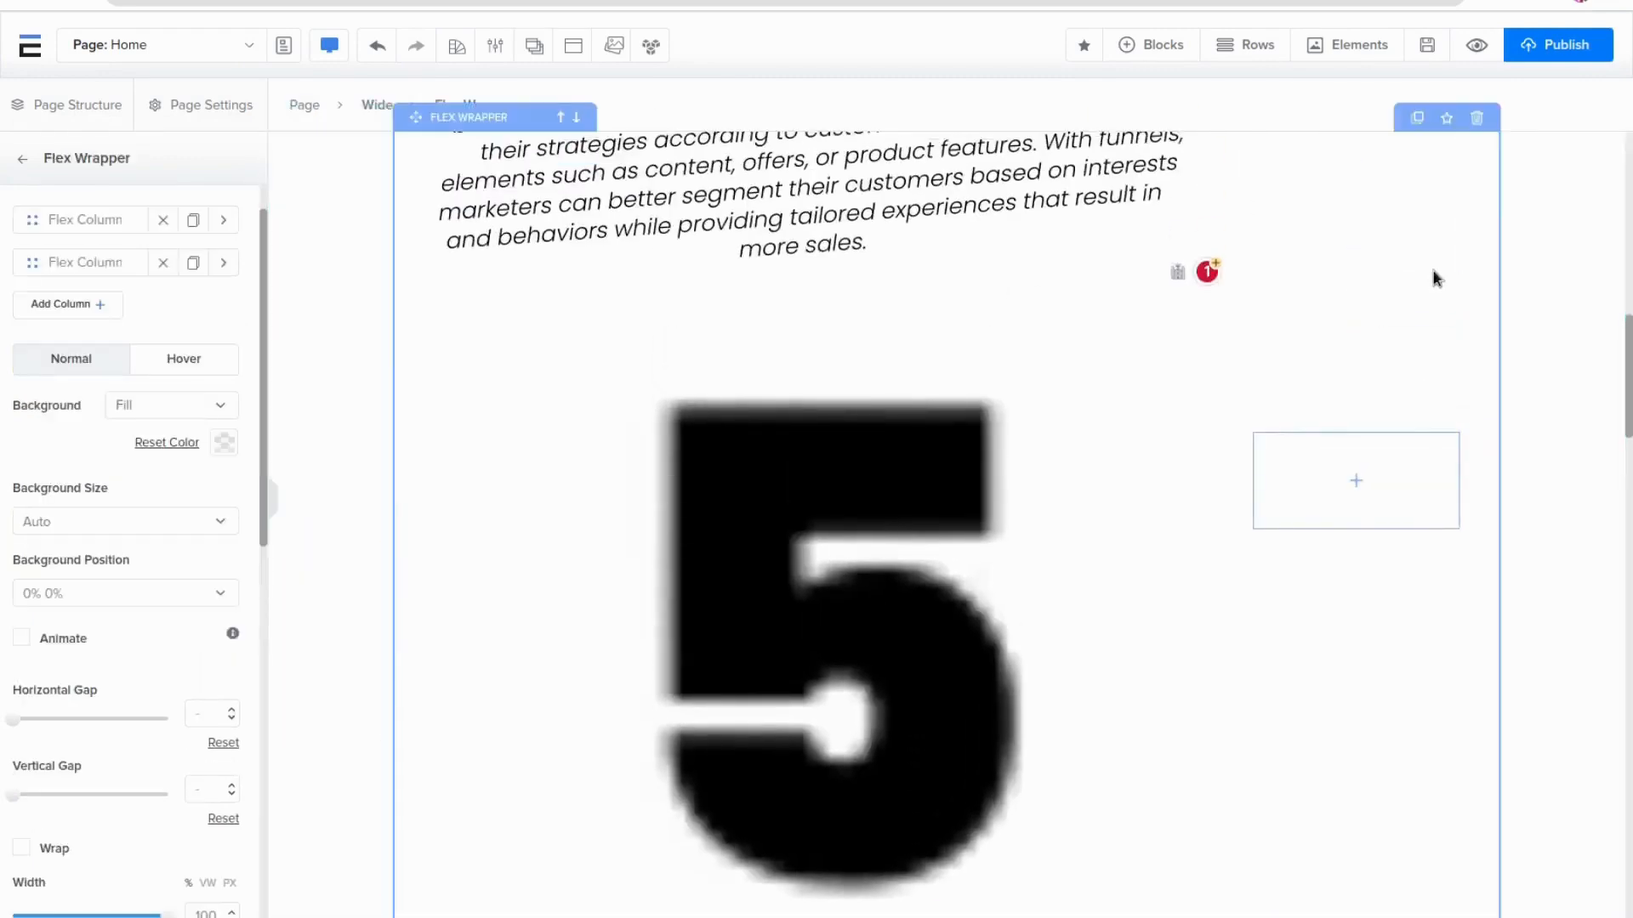
{"action": "scroll", "coordinate": [1432, 272], "scroll_direction": "up", "scroll_amount": 2}
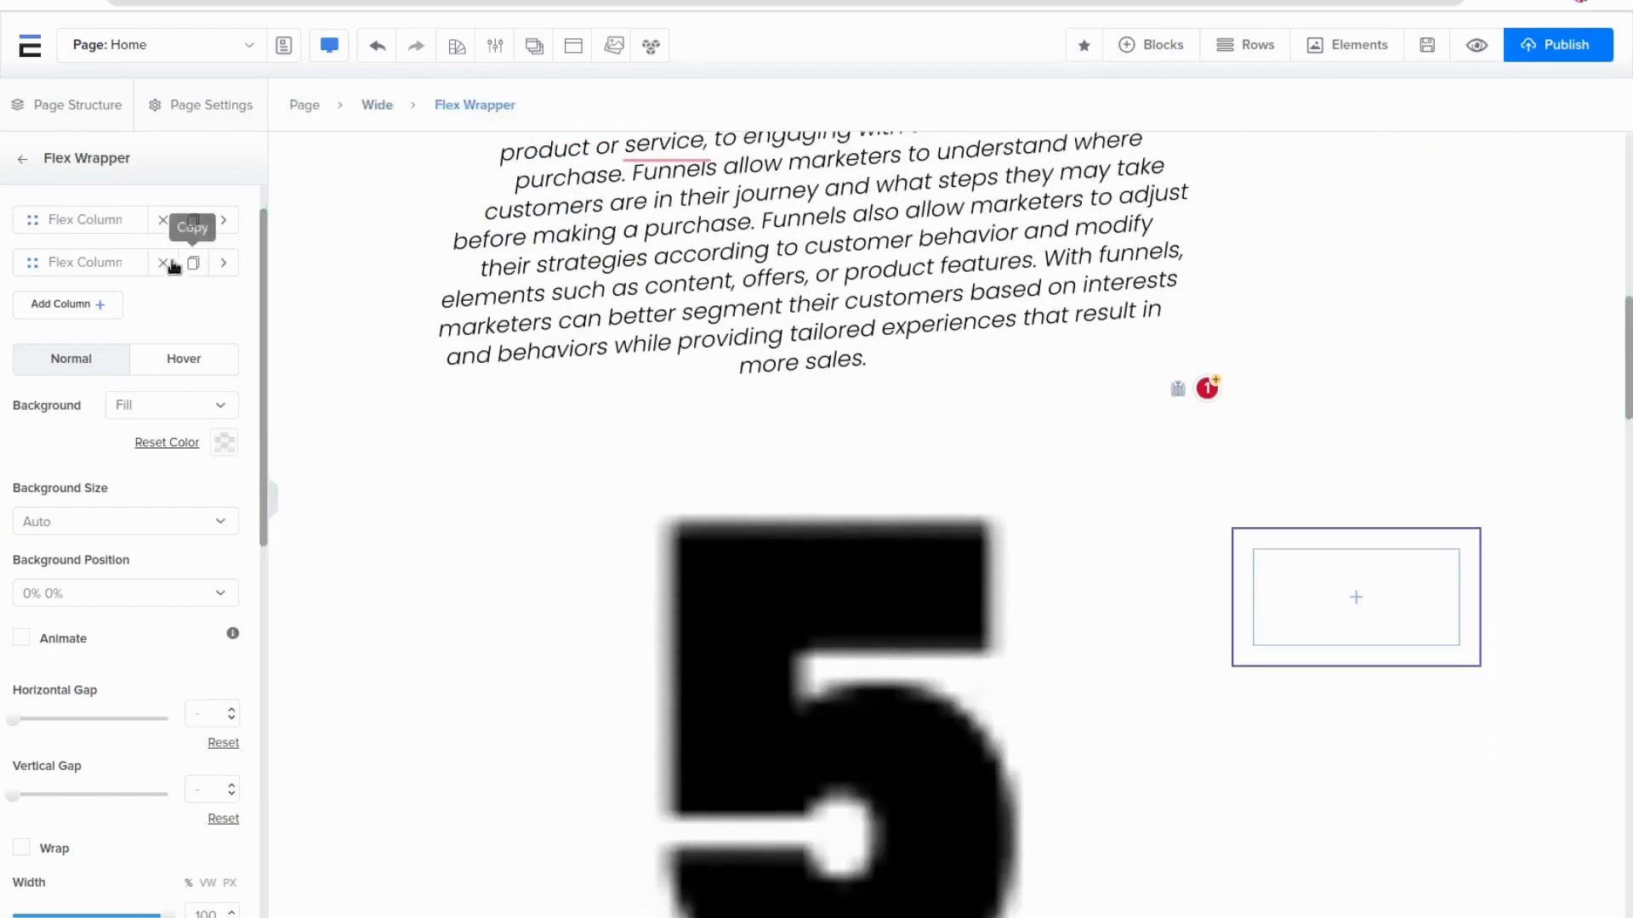
{"action": "left_click", "coordinate": [72, 303]}
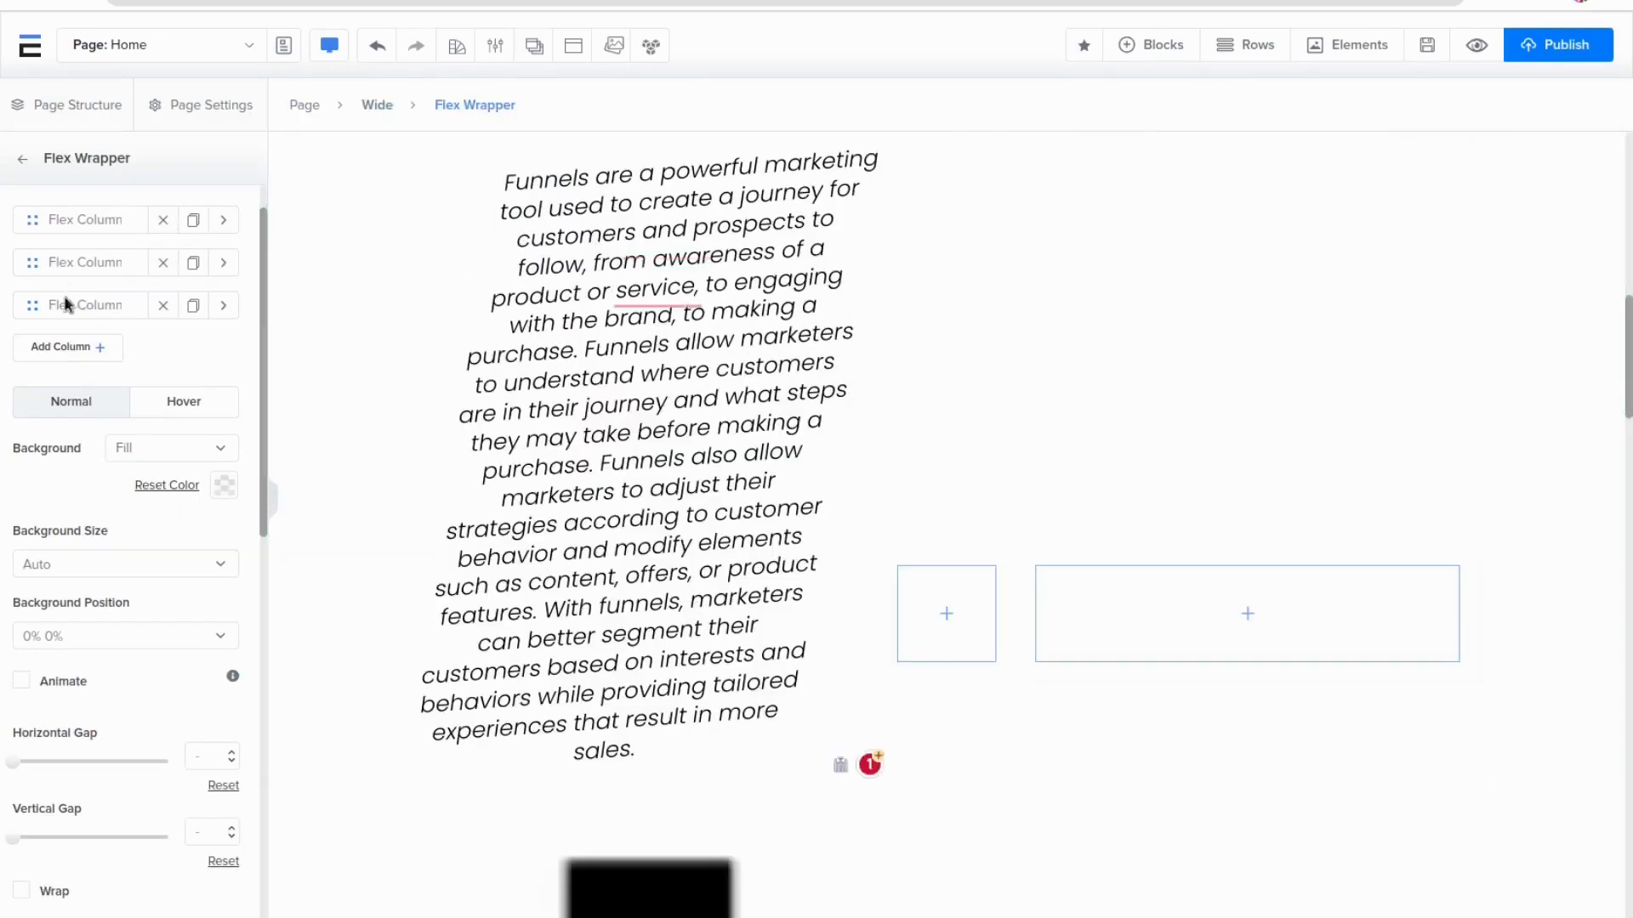
{"action": "left_click", "coordinate": [82, 349]}
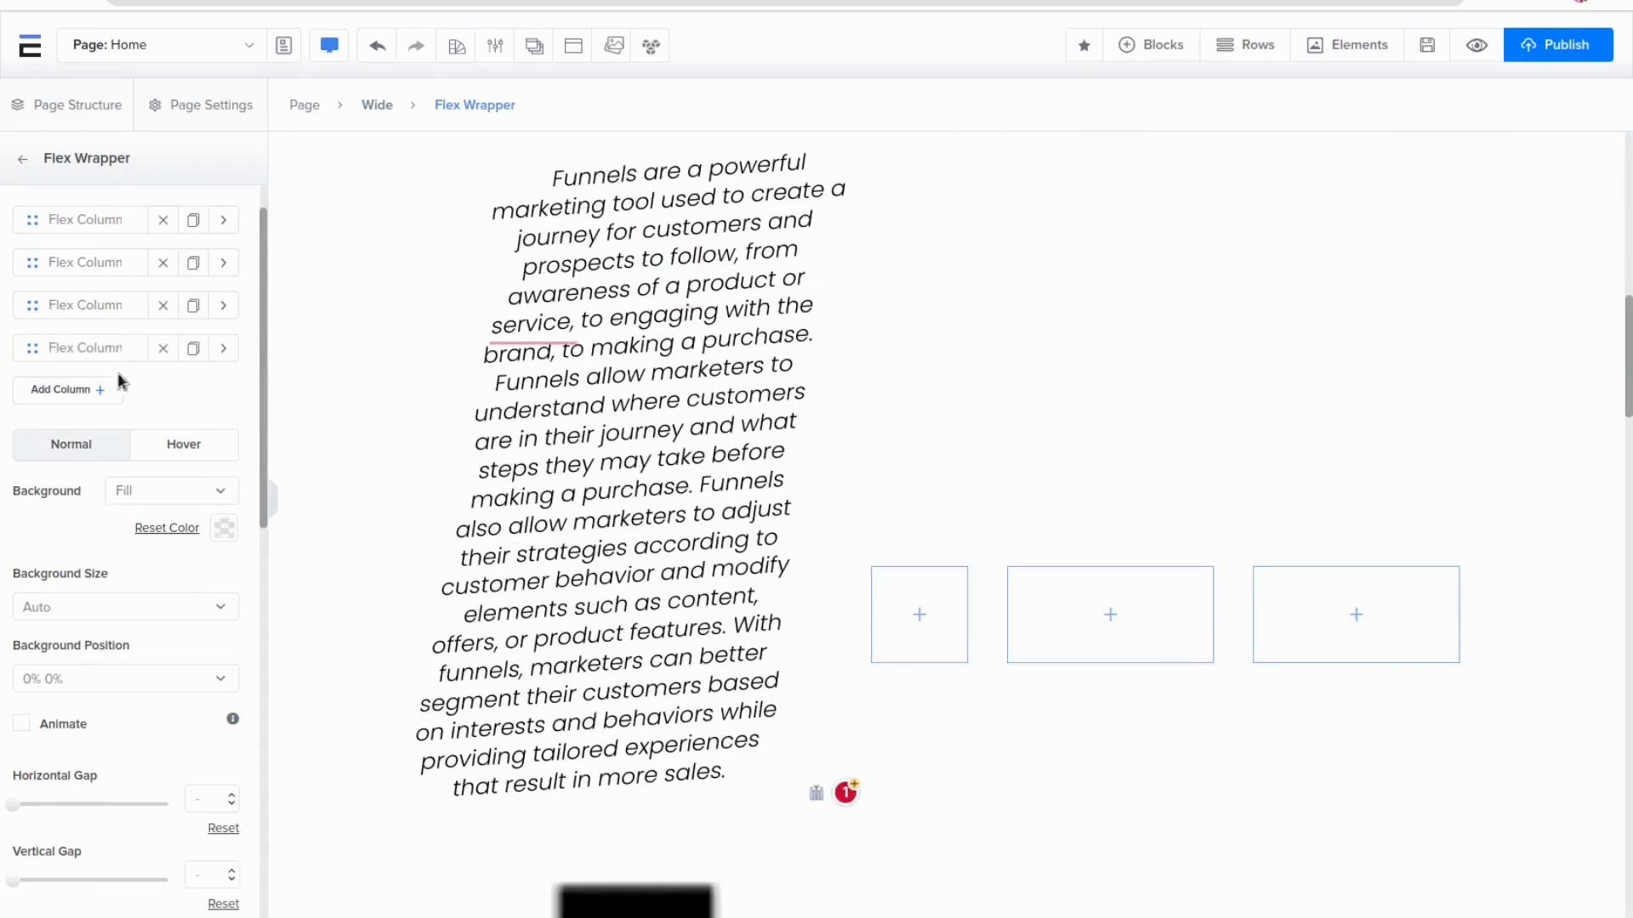
{"action": "left_click", "coordinate": [163, 262]}
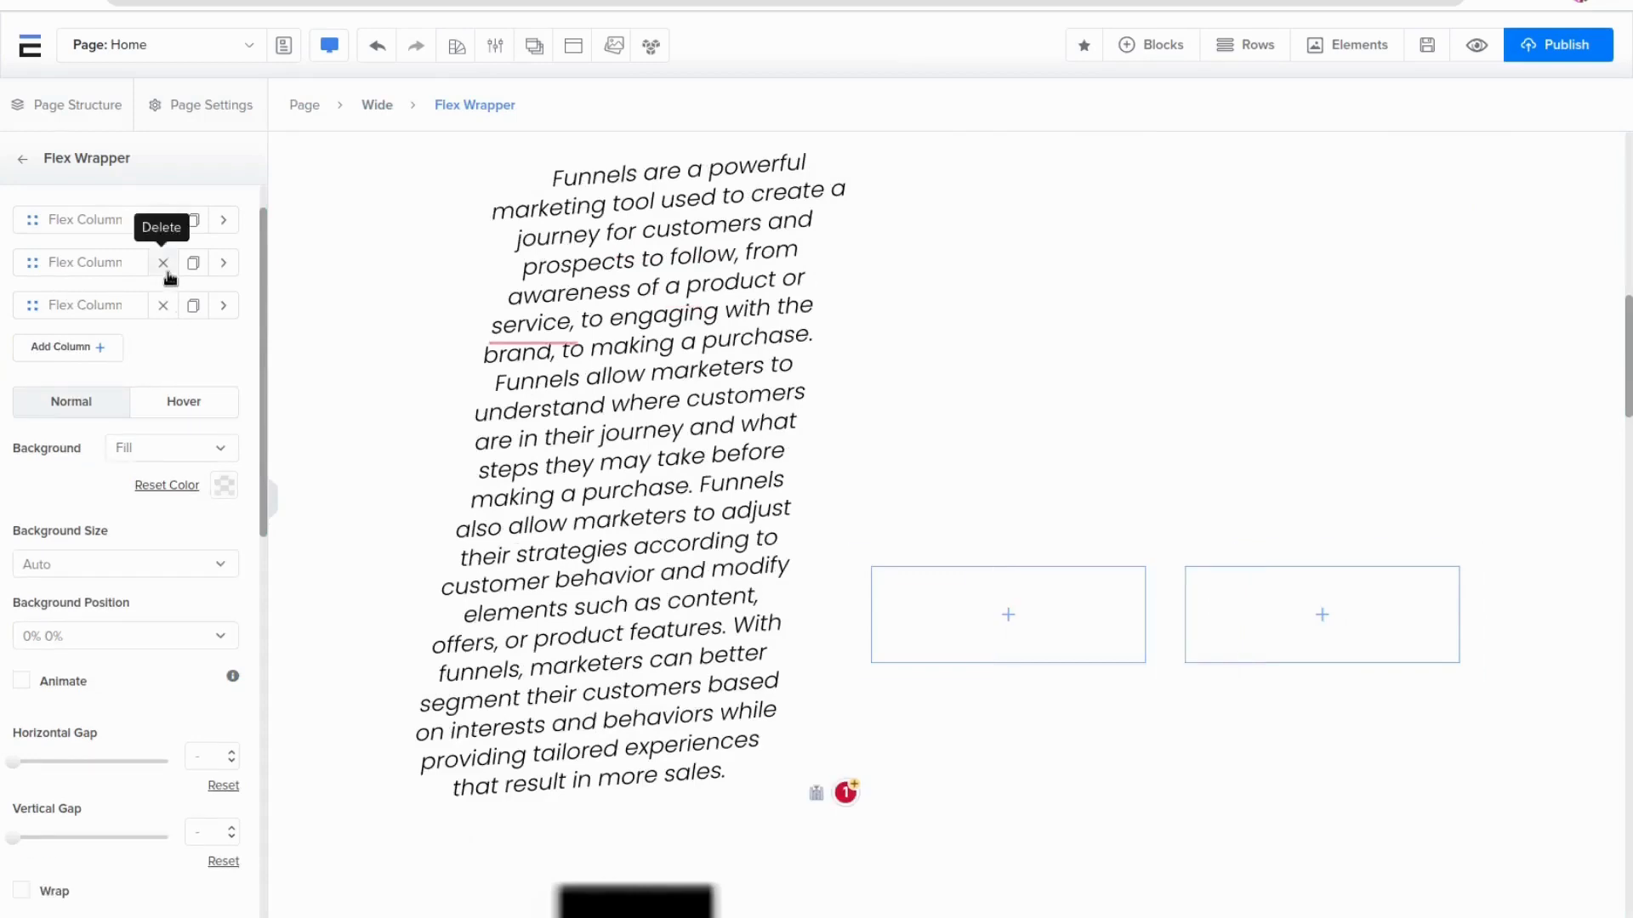
{"action": "left_click", "coordinate": [163, 261]}
{"action": "left_click", "coordinate": [162, 262]}
{"action": "left_click", "coordinate": [73, 269]}
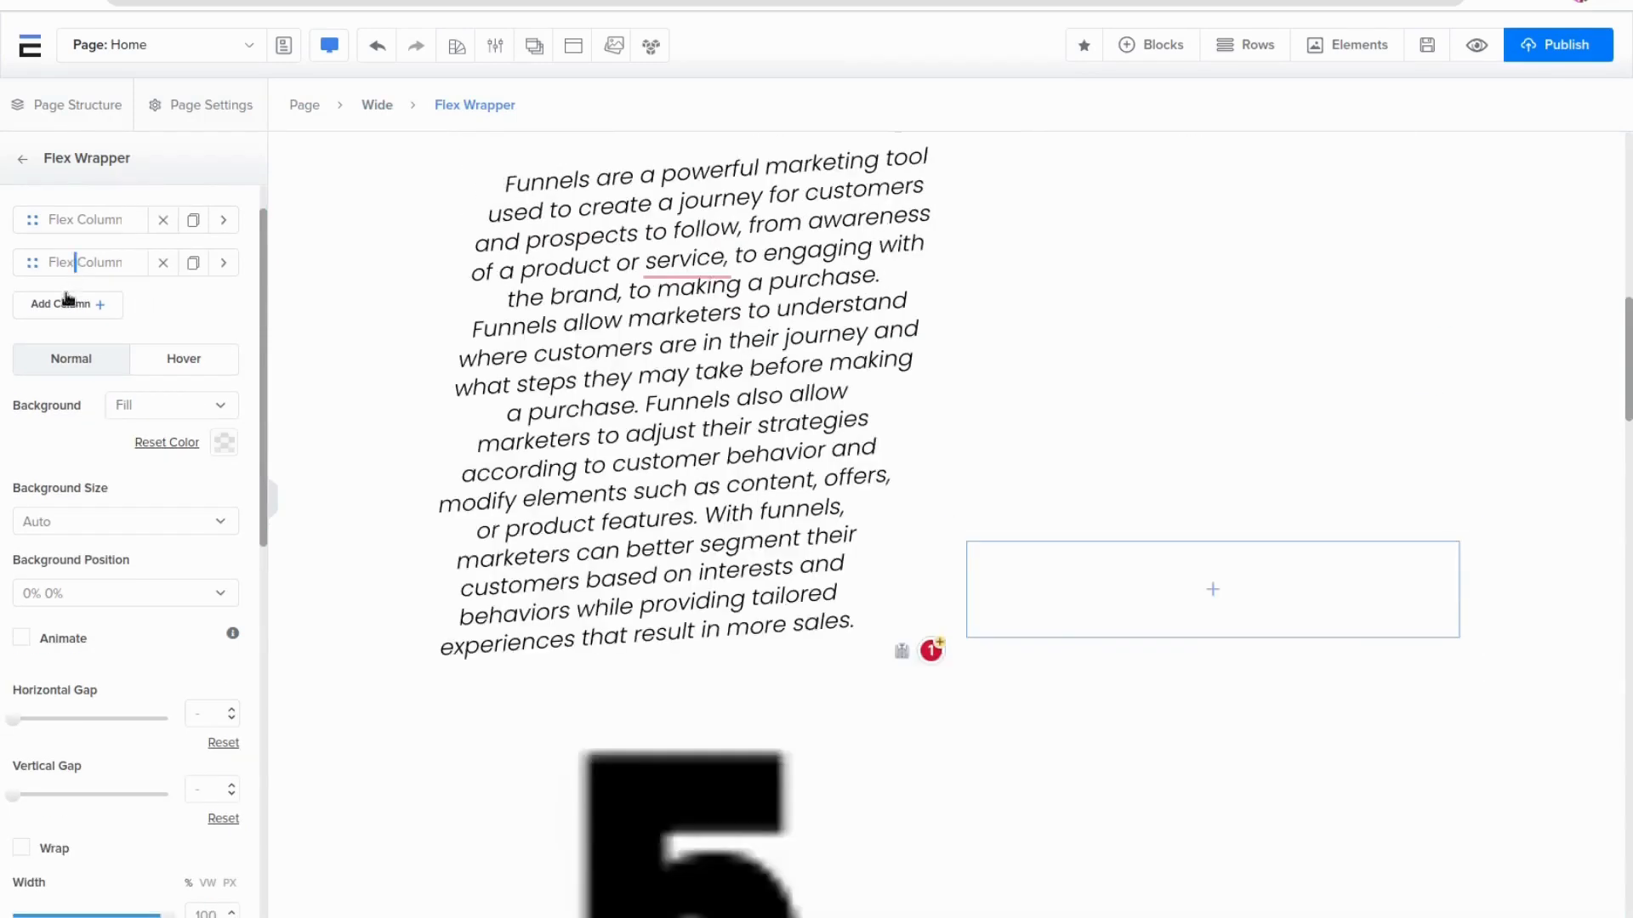
{"action": "left_click", "coordinate": [68, 298]}
Try turning on wrapping for the flex wrapper's columns
{"action": "scroll", "coordinate": [99, 571], "scroll_direction": "down", "scroll_amount": 4}
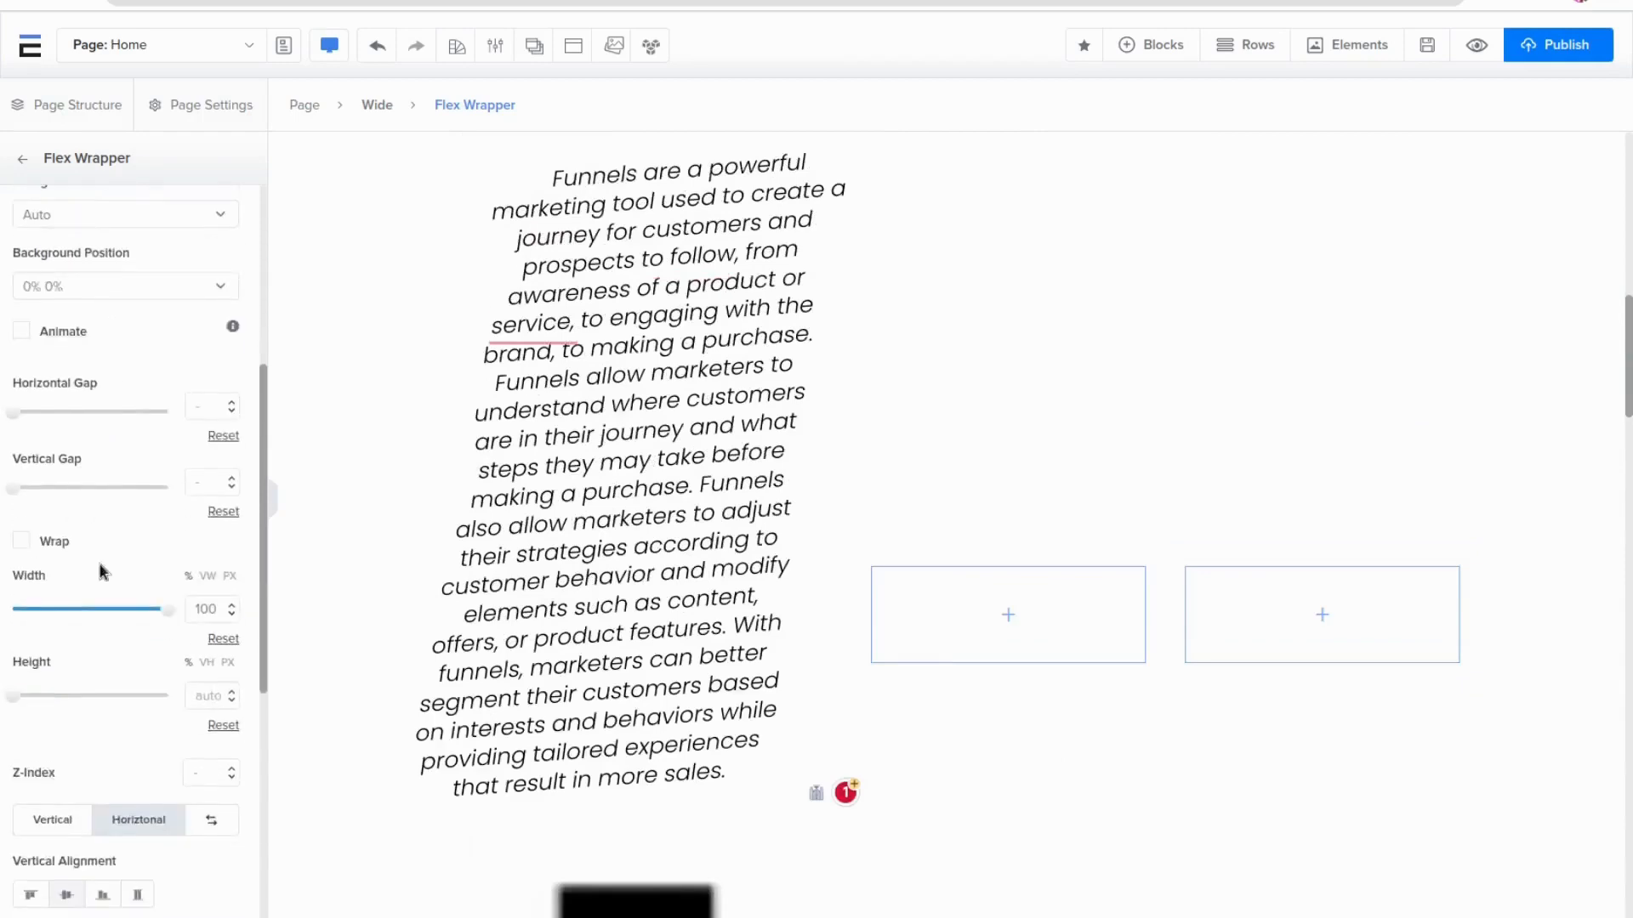
{"action": "left_click", "coordinate": [22, 542]}
{"action": "scroll", "coordinate": [1236, 534], "scroll_direction": "up", "scroll_amount": 6}
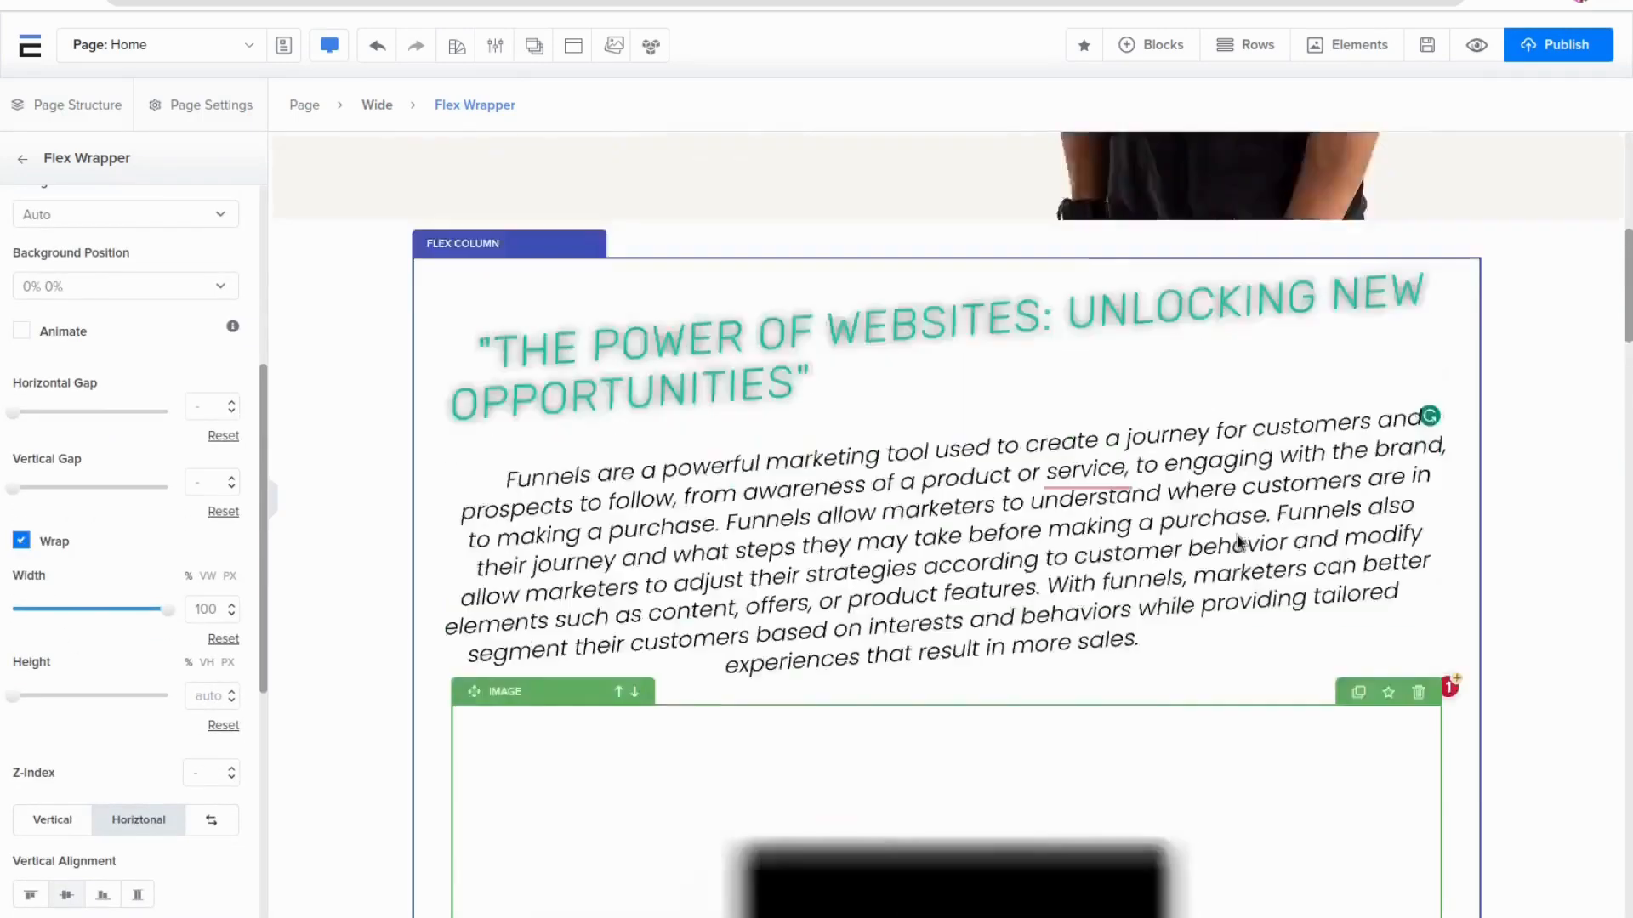
{"action": "scroll", "coordinate": [1236, 534], "scroll_direction": "down", "scroll_amount": 6}
{"action": "scroll", "coordinate": [1236, 539], "scroll_direction": "down", "scroll_amount": 10}
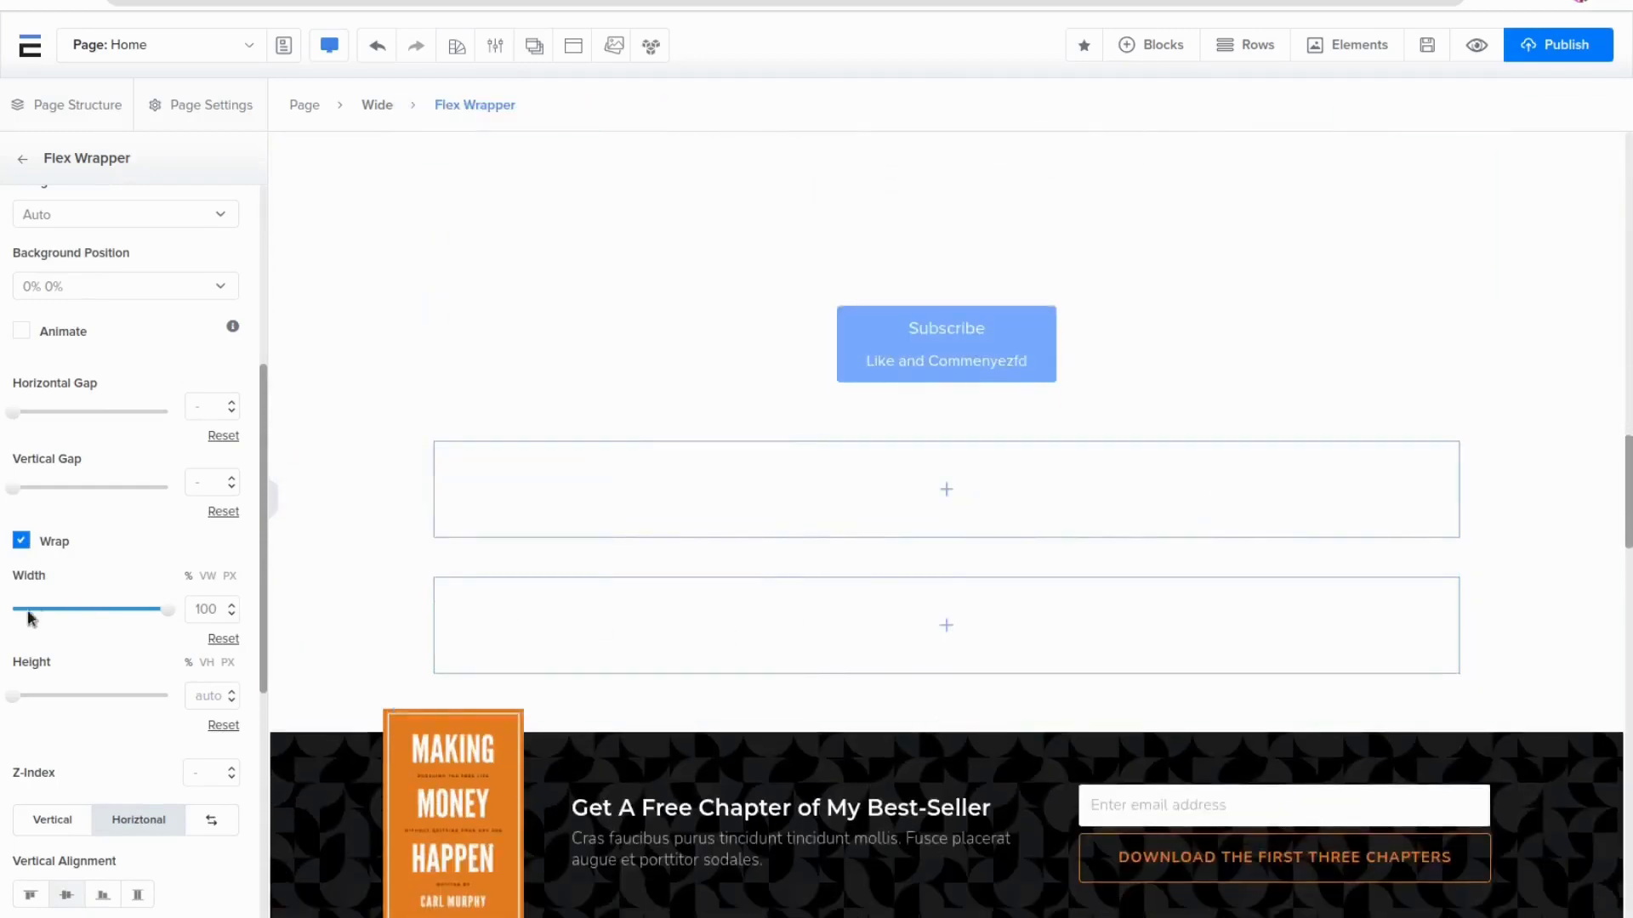
{"action": "left_click", "coordinate": [23, 541]}
Reverse the direction of the flex wrapper's columns
{"action": "scroll", "coordinate": [983, 512], "scroll_direction": "up", "scroll_amount": 8}
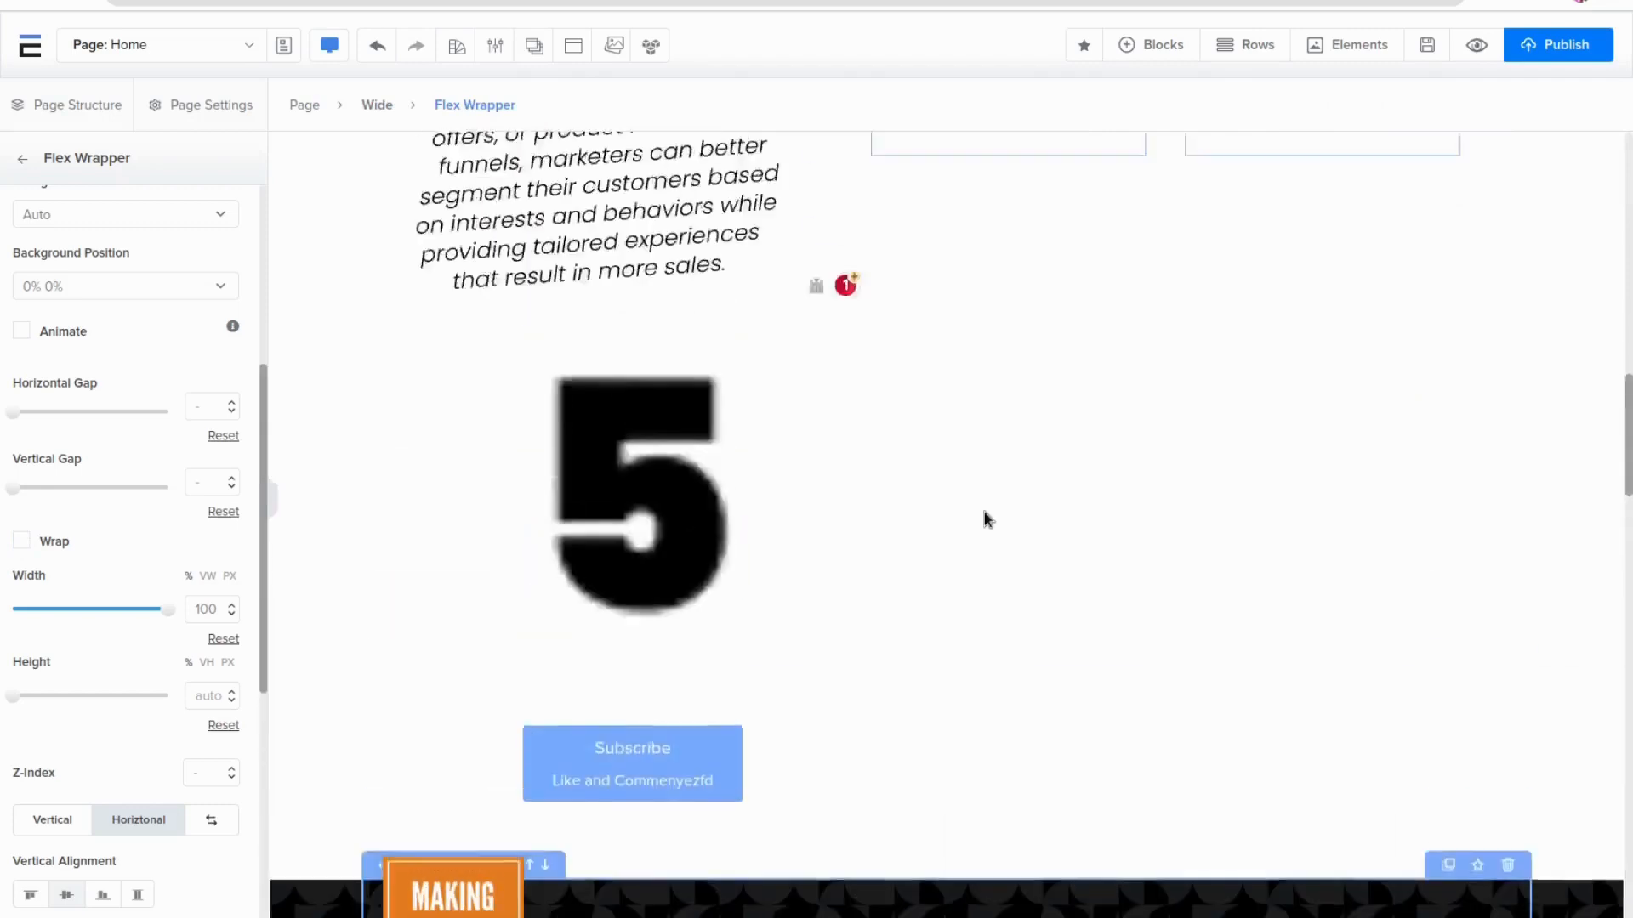
{"action": "scroll", "coordinate": [144, 636], "scroll_direction": "down", "scroll_amount": 4}
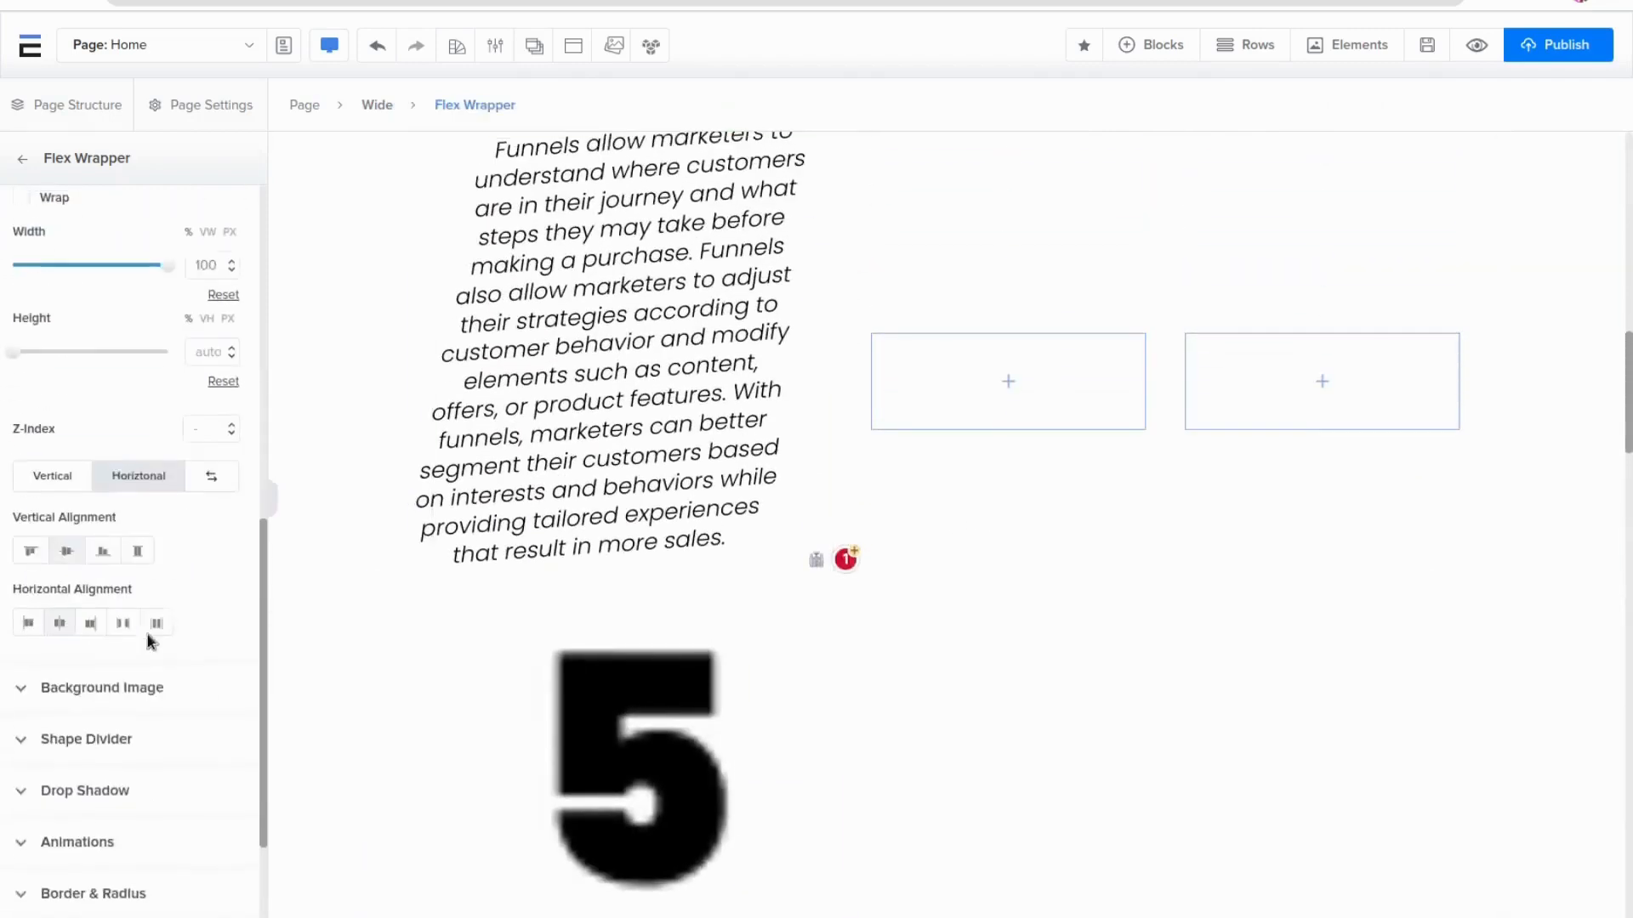
{"action": "left_click", "coordinate": [210, 473]}
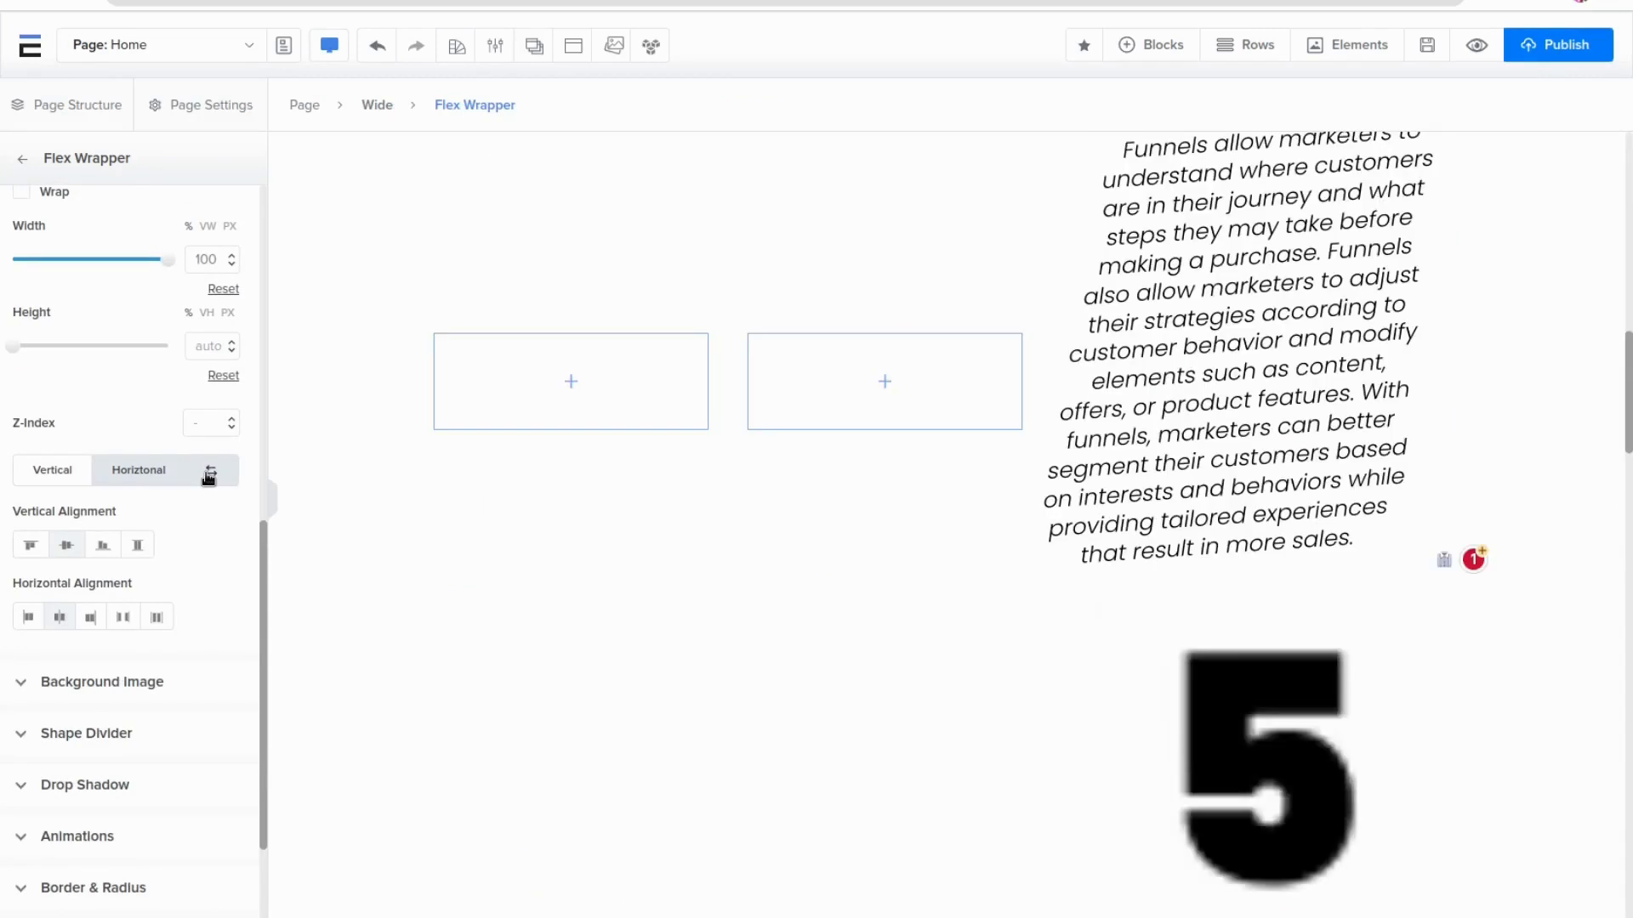
{"action": "left_click", "coordinate": [209, 473]}
{"action": "left_click", "coordinate": [209, 474]}
Move the first flex column to the last position in the wrapper's layout list
{"action": "scroll", "coordinate": [204, 474], "scroll_direction": "up", "scroll_amount": 8}
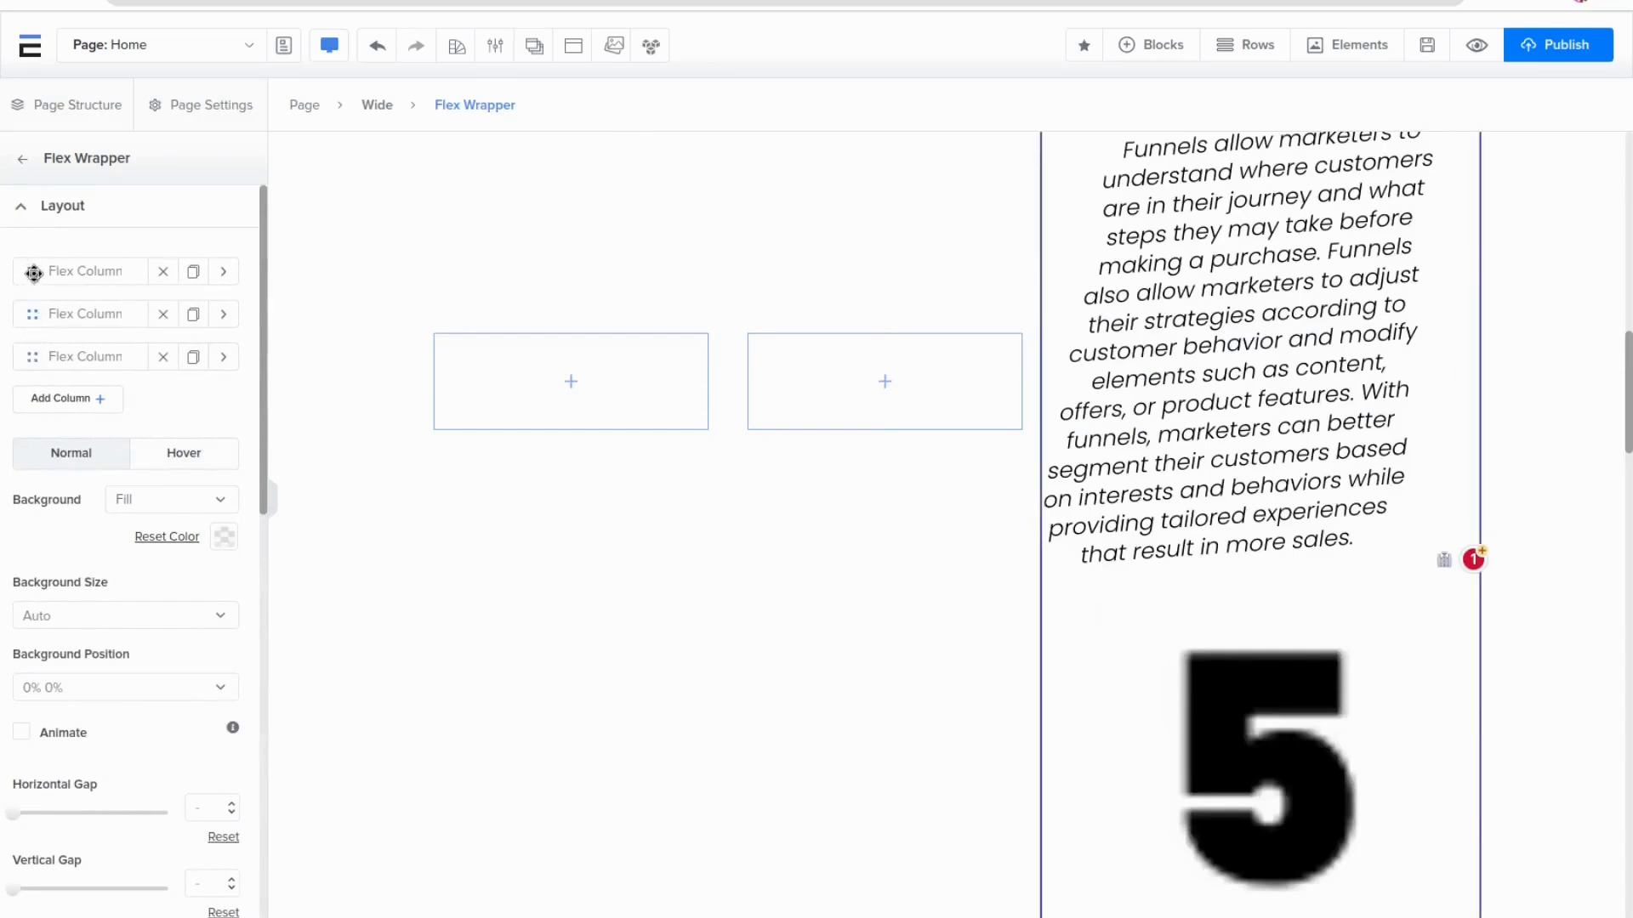
{"action": "left_click_drag", "start_coordinate": [33, 272], "coordinate": [34, 355]}
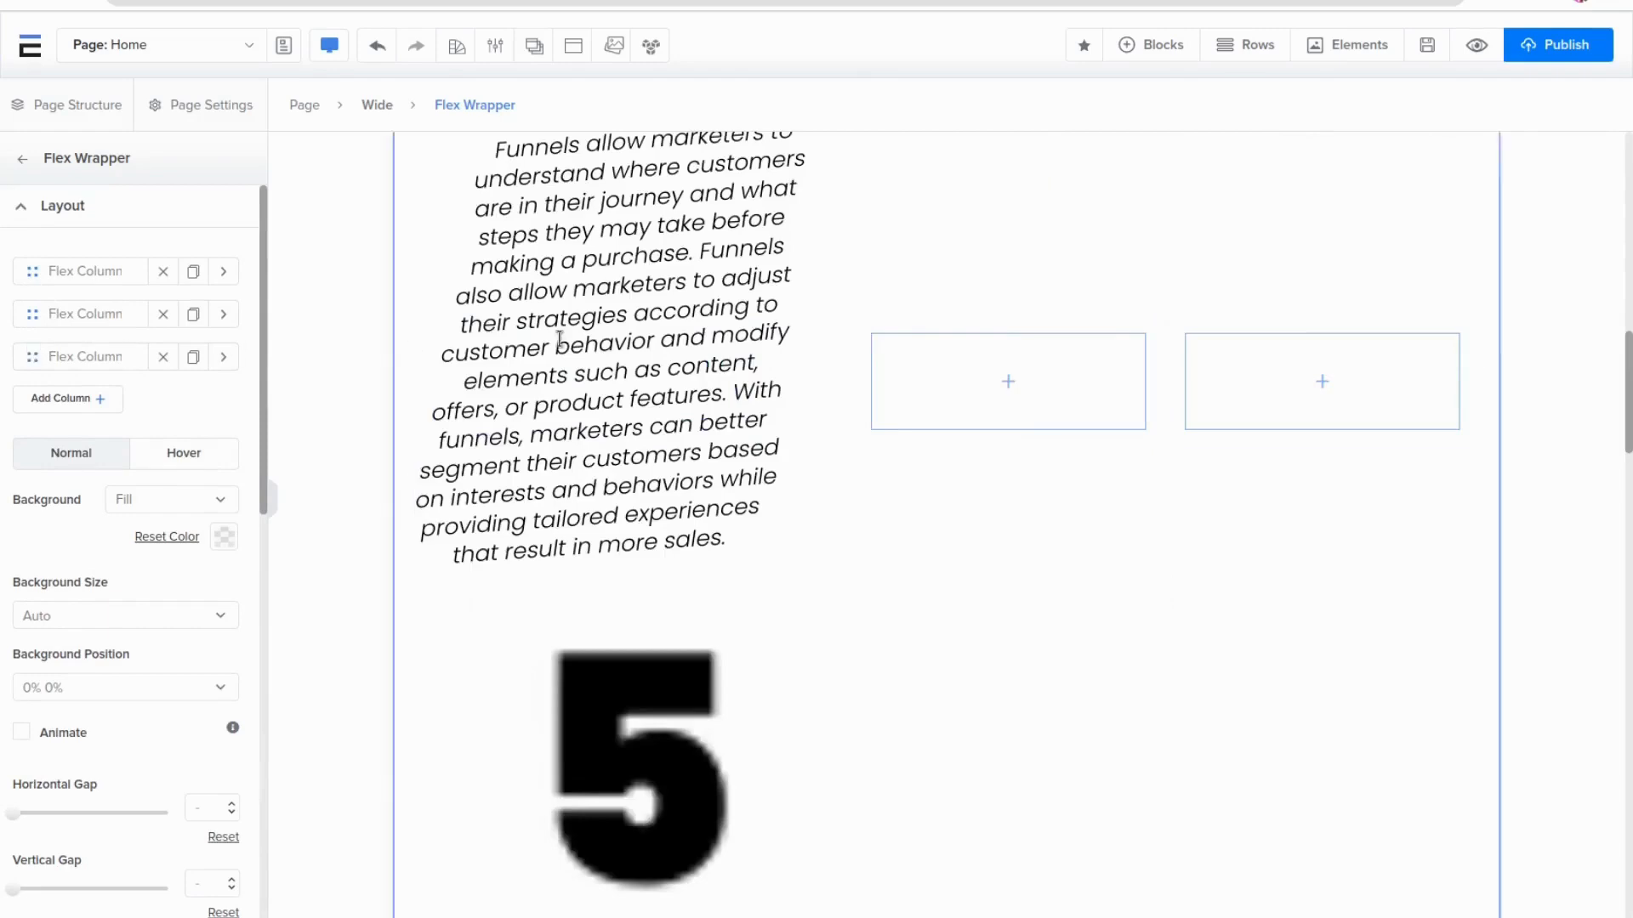
{"action": "scroll", "coordinate": [1185, 392], "scroll_direction": "down", "scroll_amount": 10}
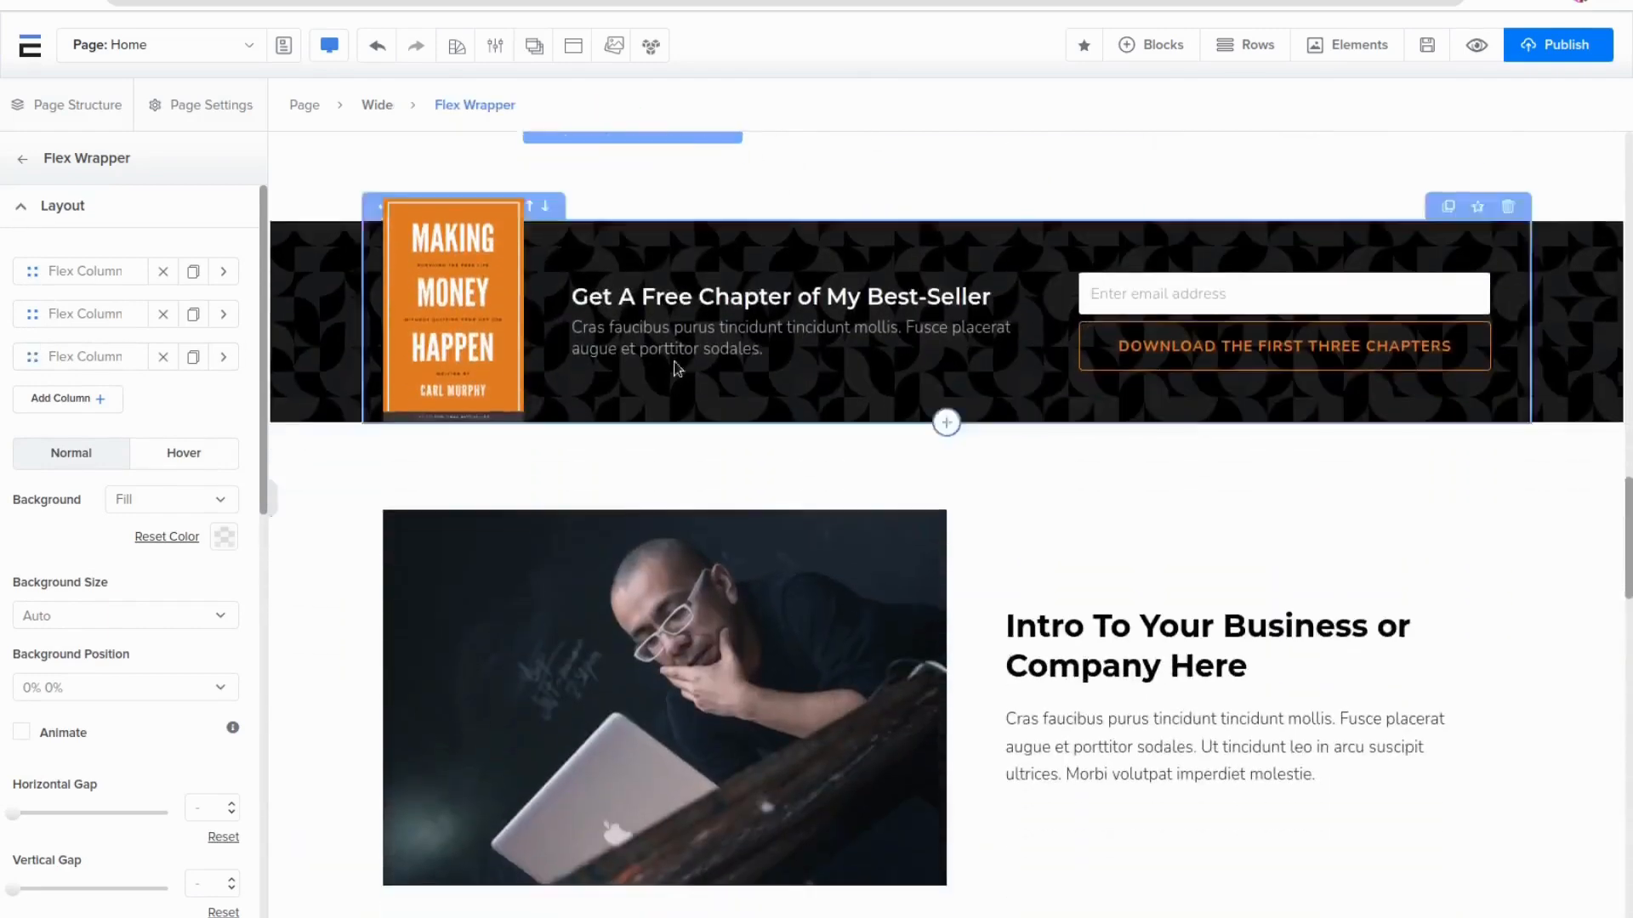
{"action": "scroll", "coordinate": [1221, 306], "scroll_direction": "down", "scroll_amount": 6}
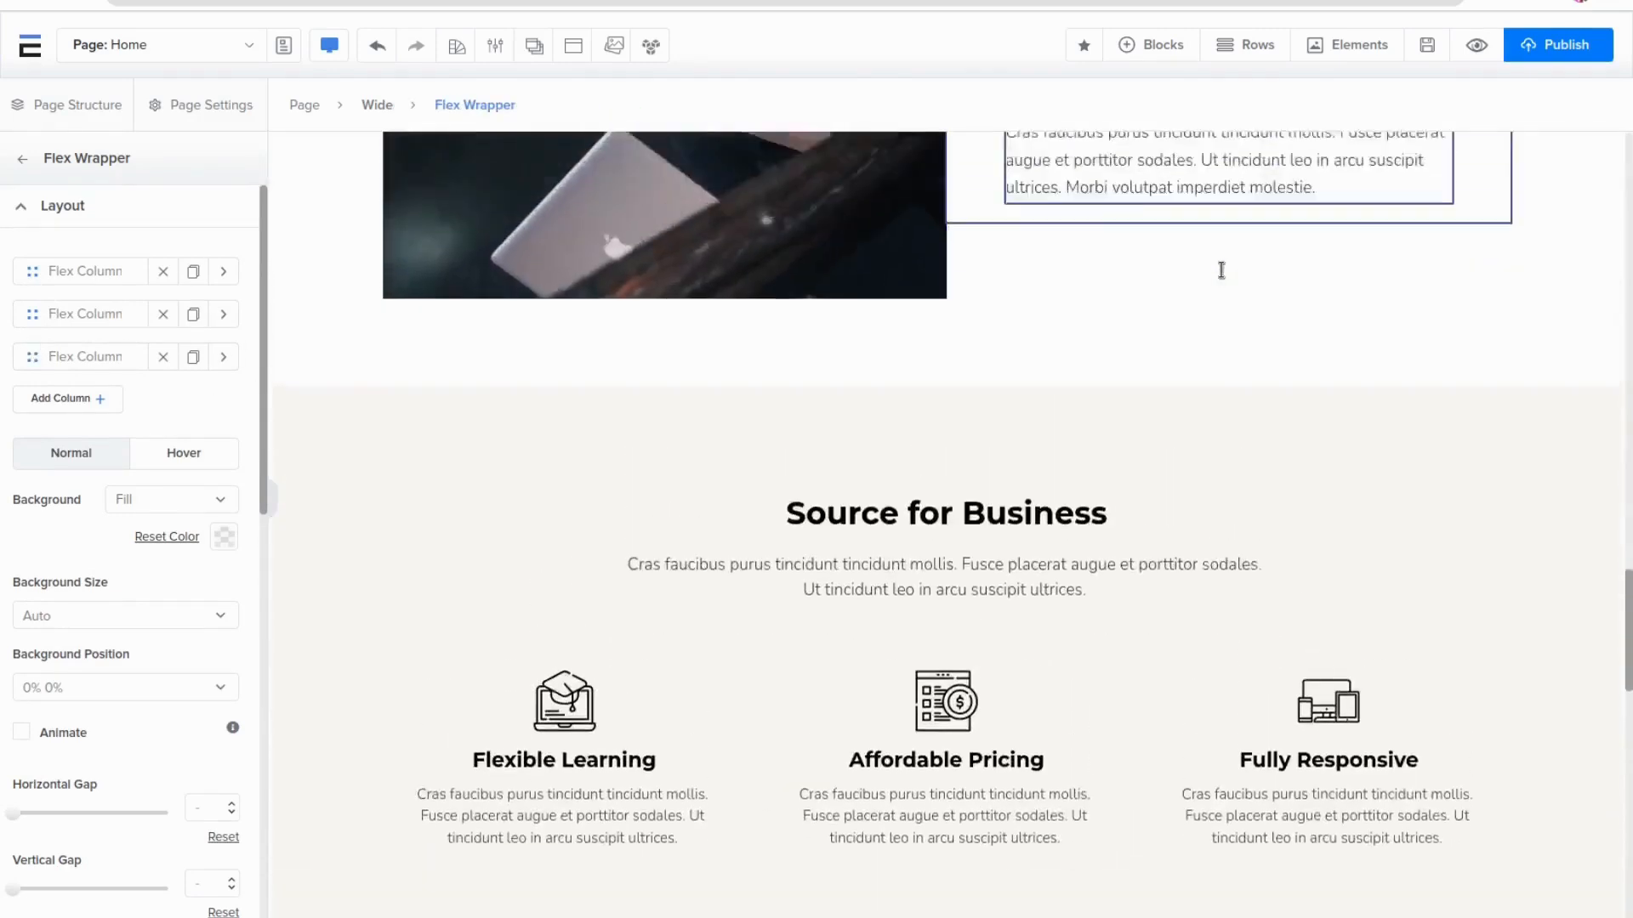
{"action": "scroll", "coordinate": [1221, 271], "scroll_direction": "up", "scroll_amount": 15}
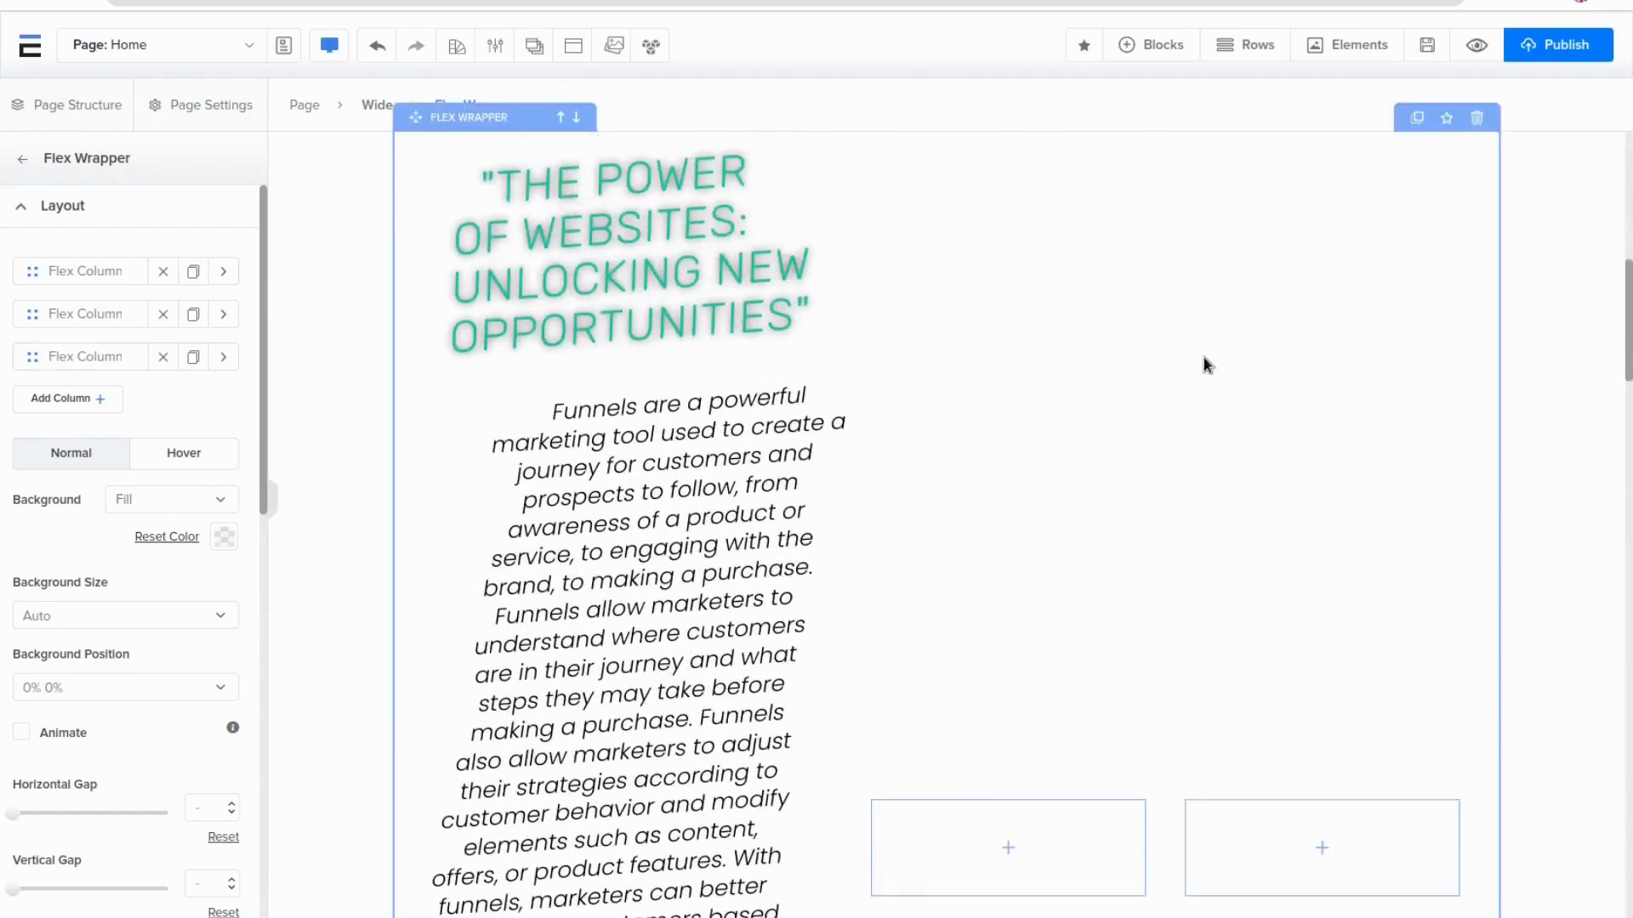
{"action": "scroll", "coordinate": [1410, 512], "scroll_direction": "up", "scroll_amount": 3}
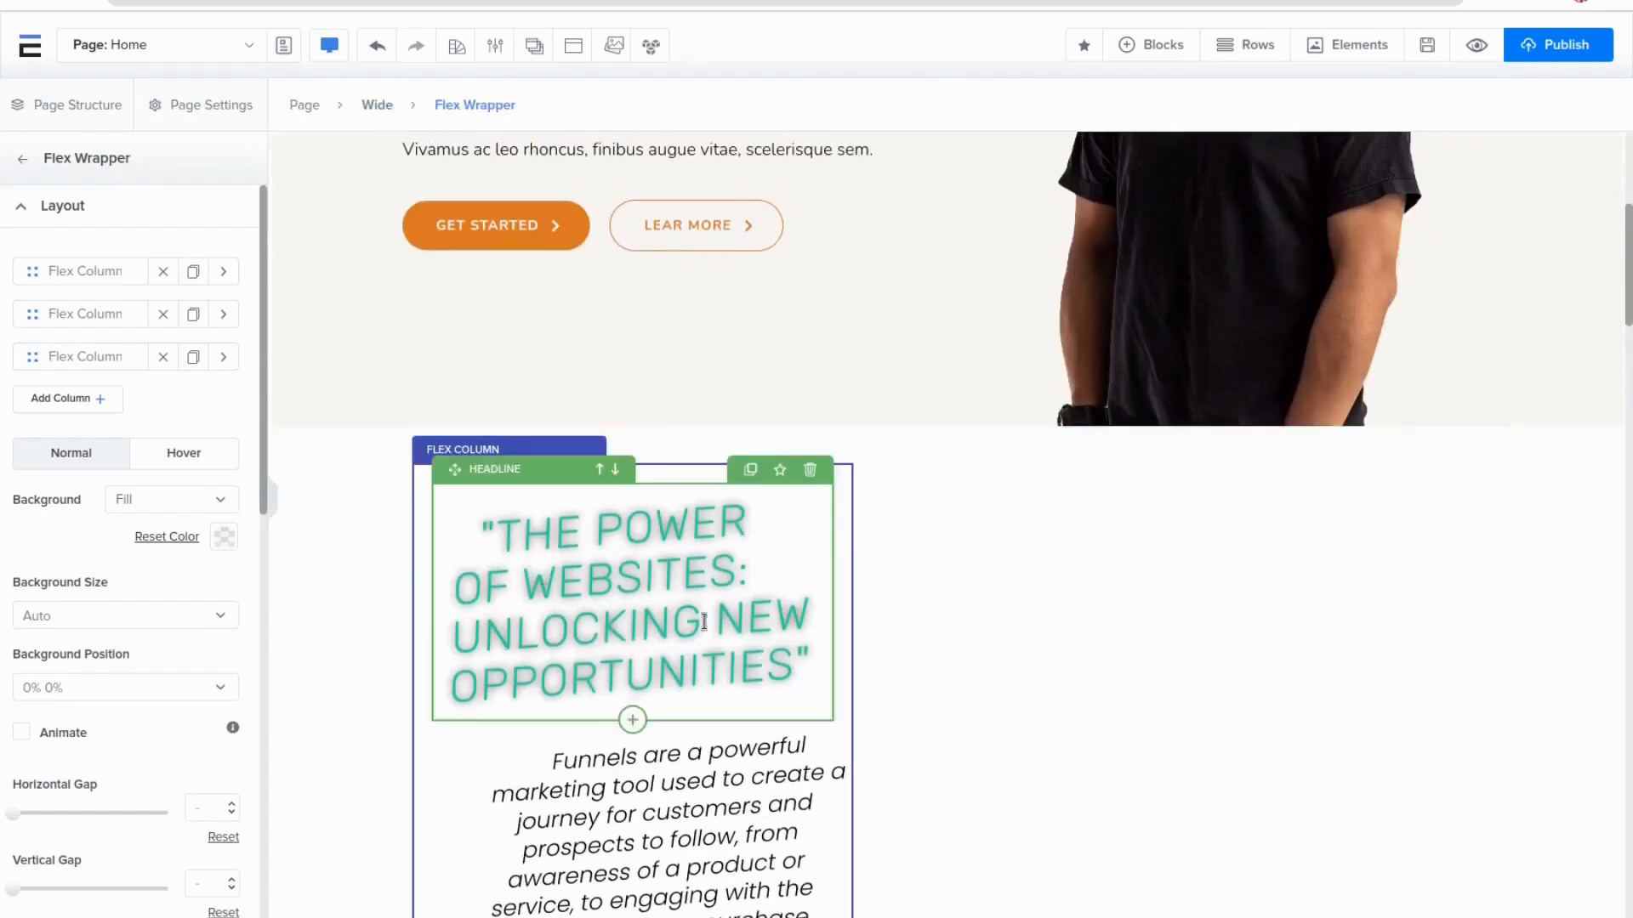
Open the page's code injection dialog from the page settings and close it without adding code
{"action": "scroll", "coordinate": [499, 329], "scroll_direction": "down", "scroll_amount": 3}
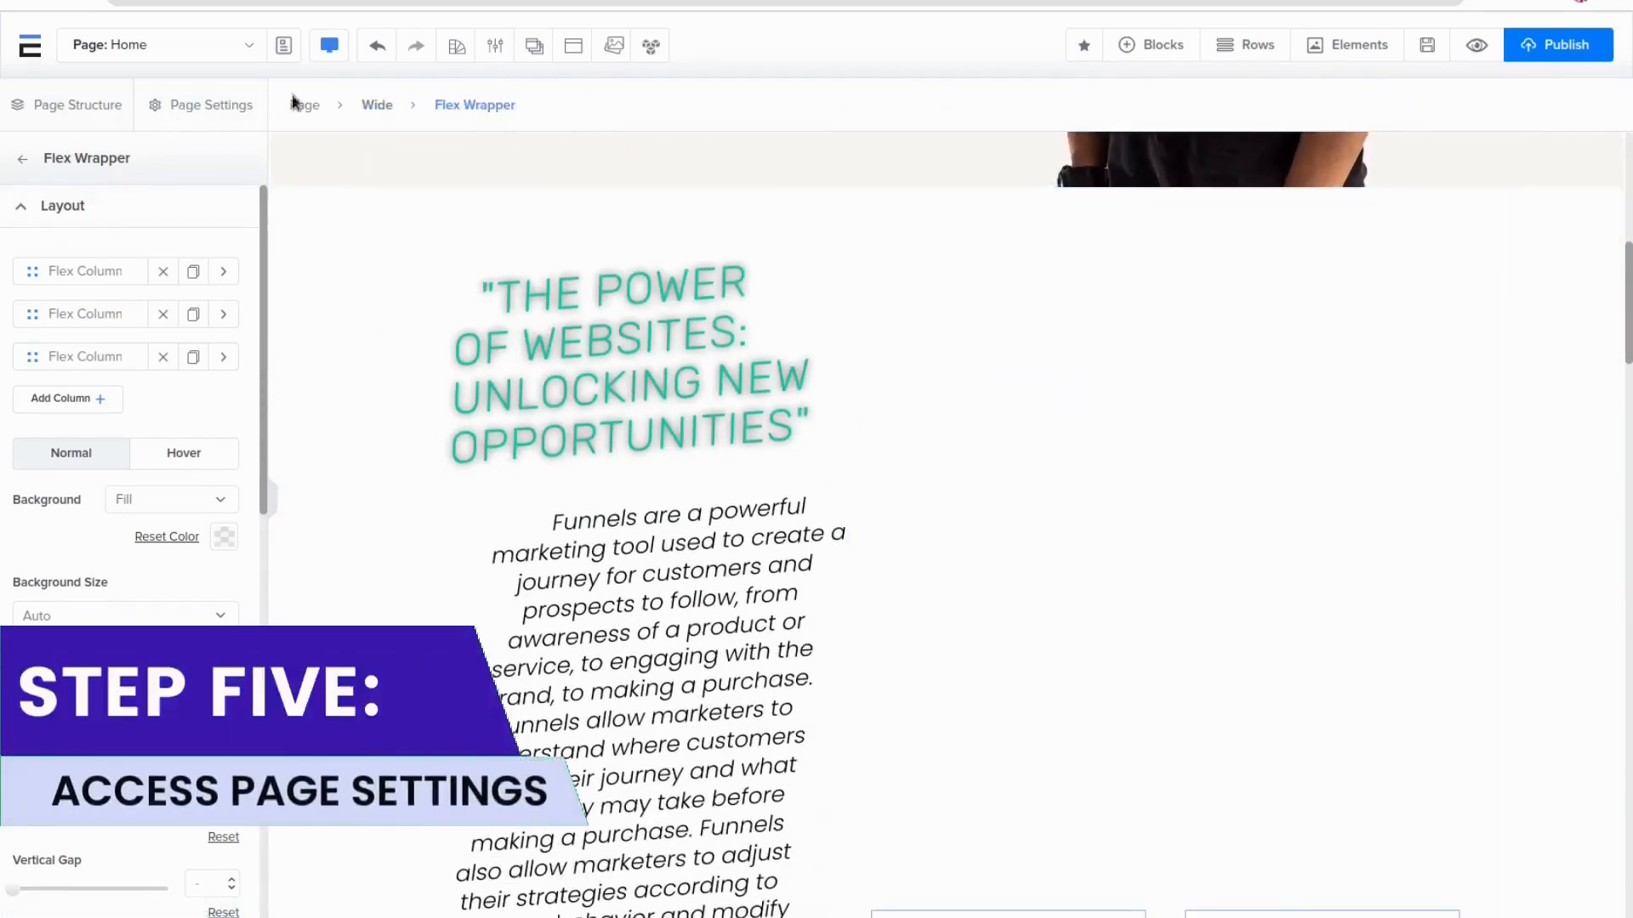
{"action": "left_click", "coordinate": [228, 105]}
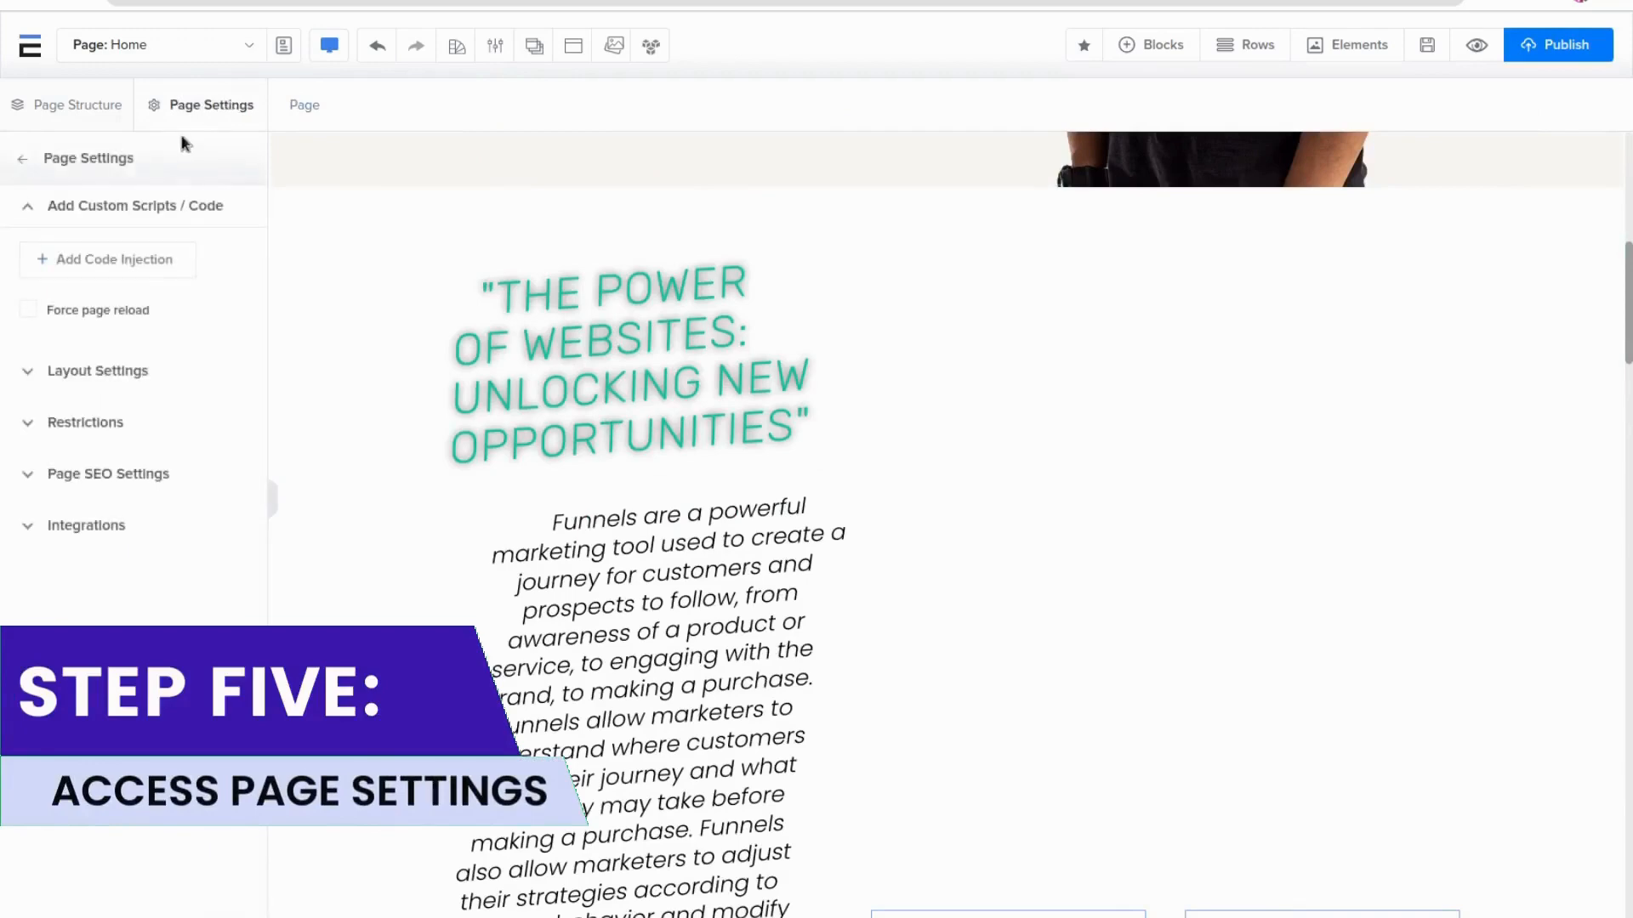
{"action": "left_click", "coordinate": [51, 265]}
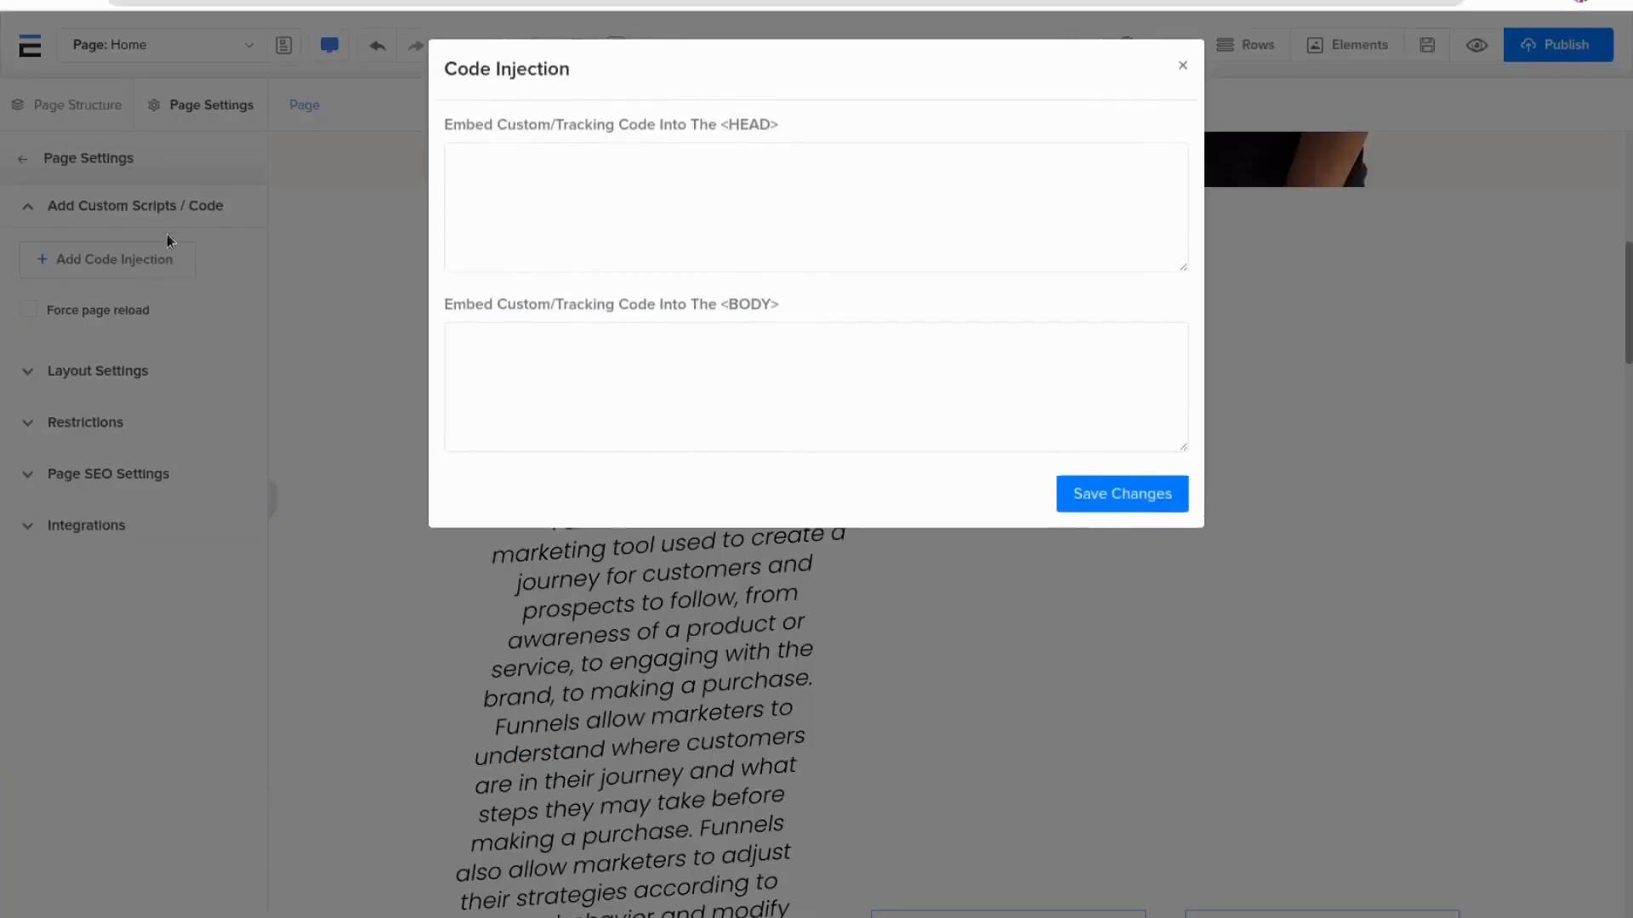
{"action": "left_click", "coordinate": [1181, 76]}
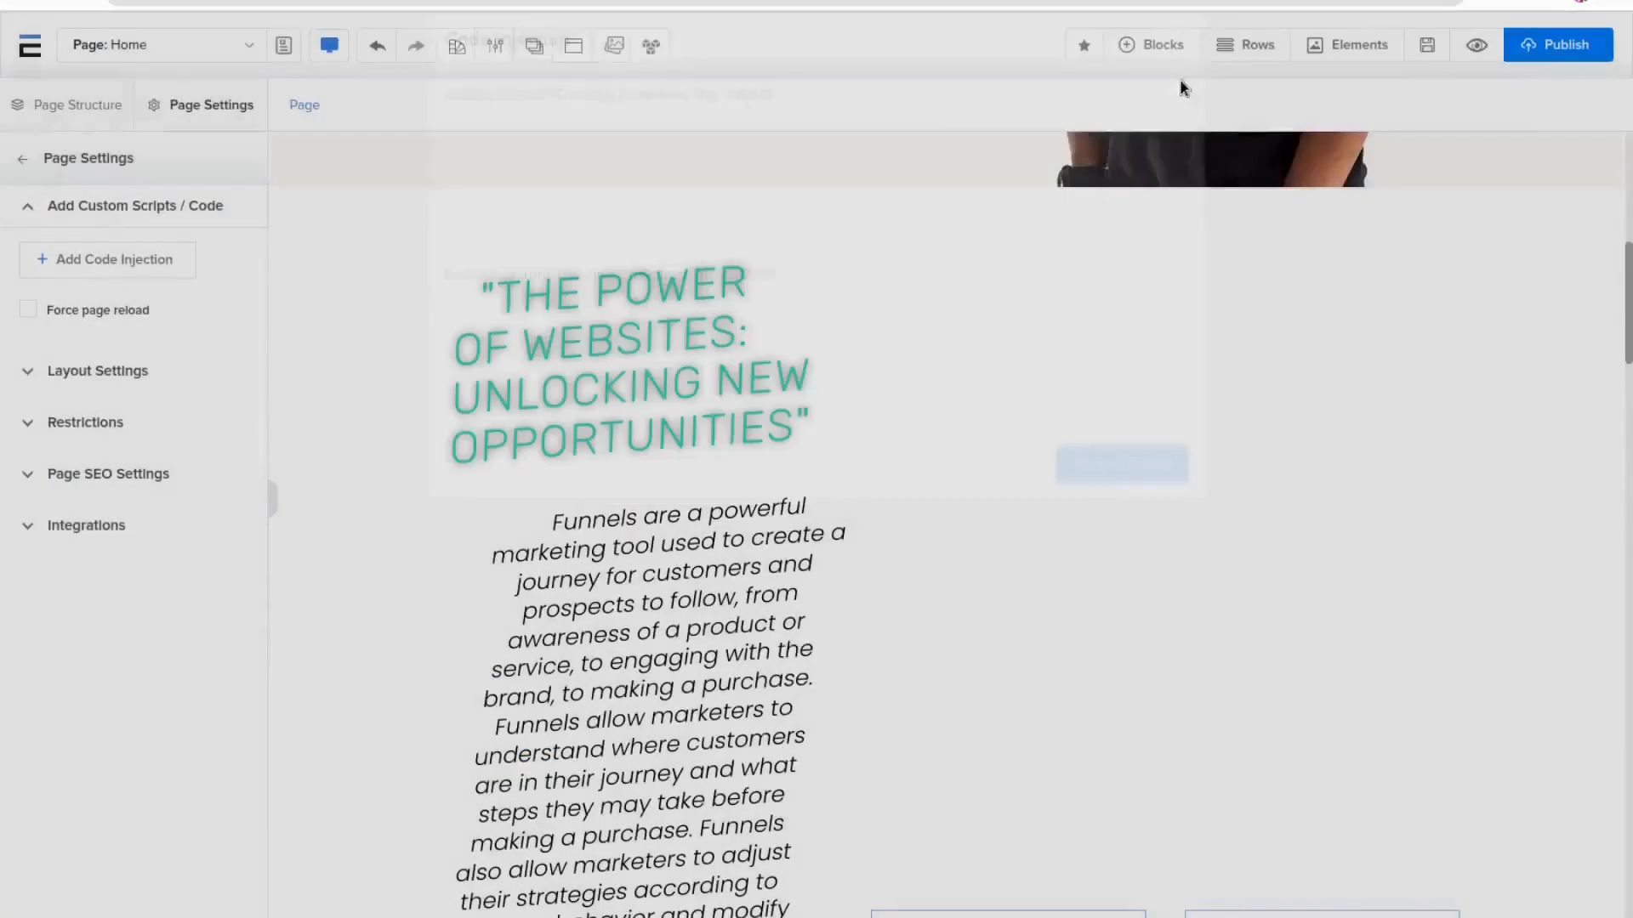
Toggle the page's Hide Header option on and back off in the layout settings
{"action": "left_click", "coordinate": [129, 374]}
{"action": "scroll", "coordinate": [585, 478], "scroll_direction": "up", "scroll_amount": 10}
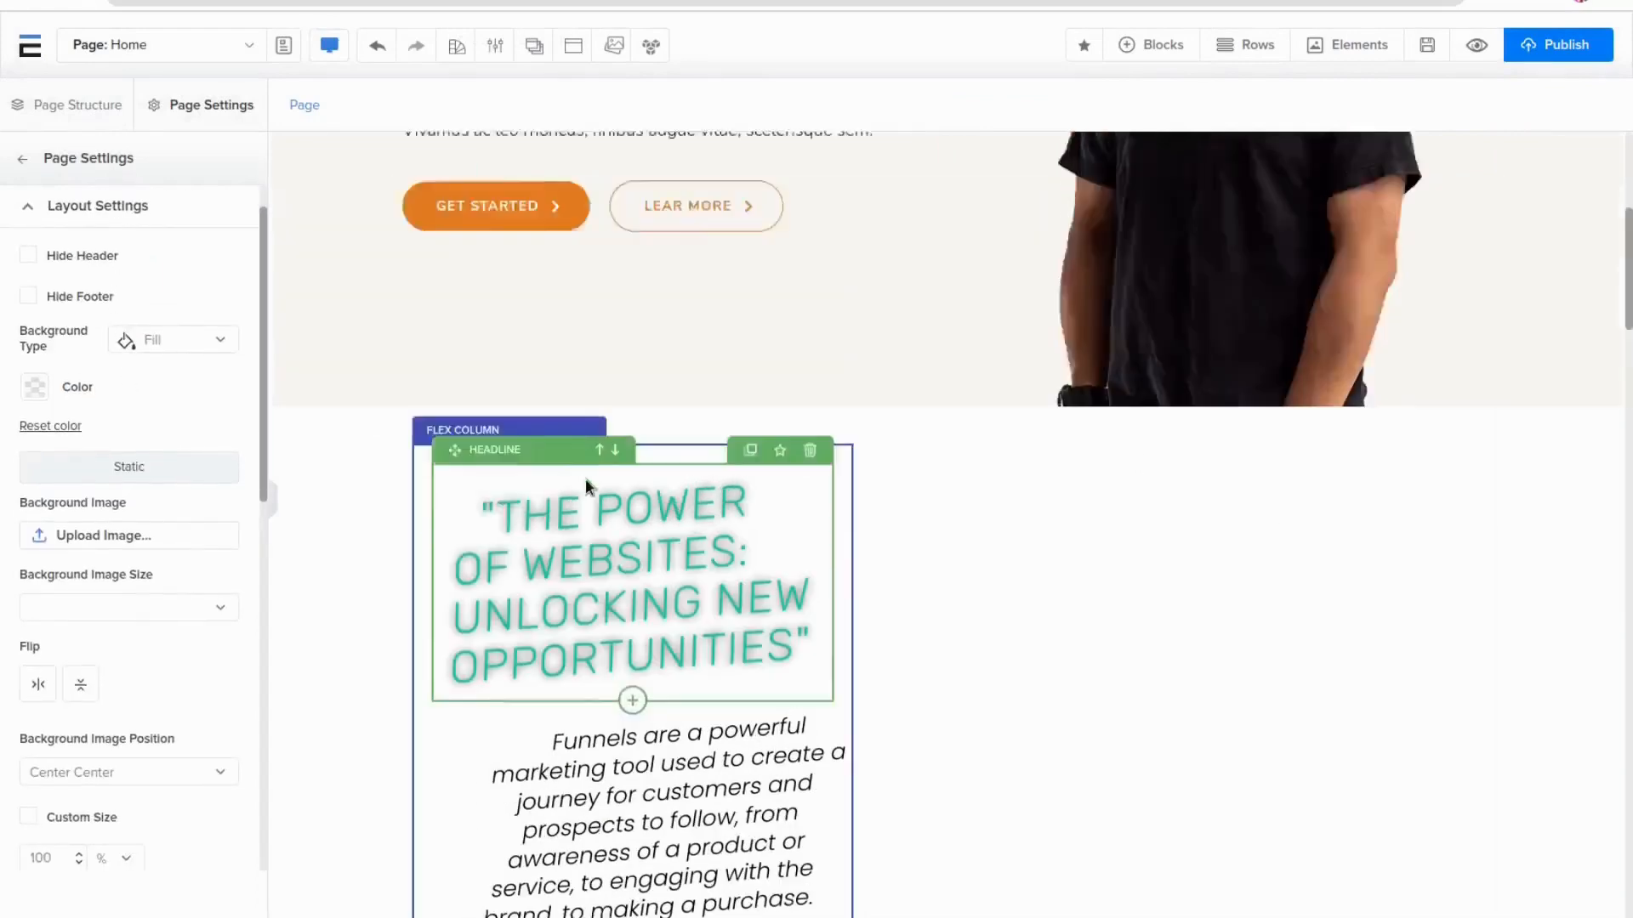
{"action": "left_click", "coordinate": [73, 257]}
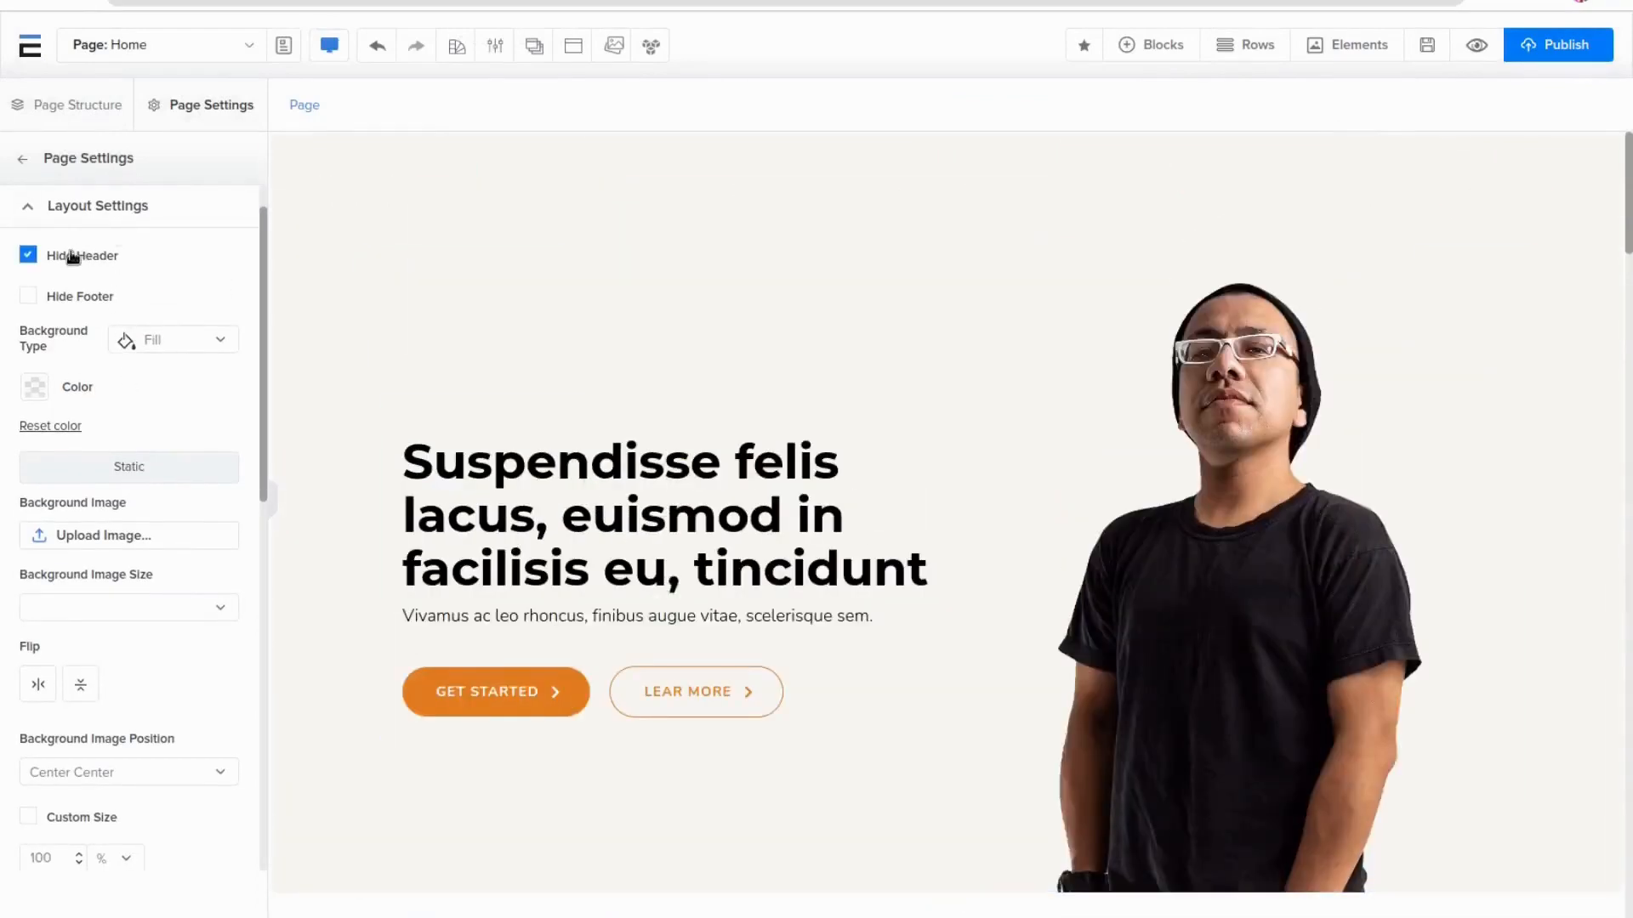
{"action": "left_click", "coordinate": [74, 257]}
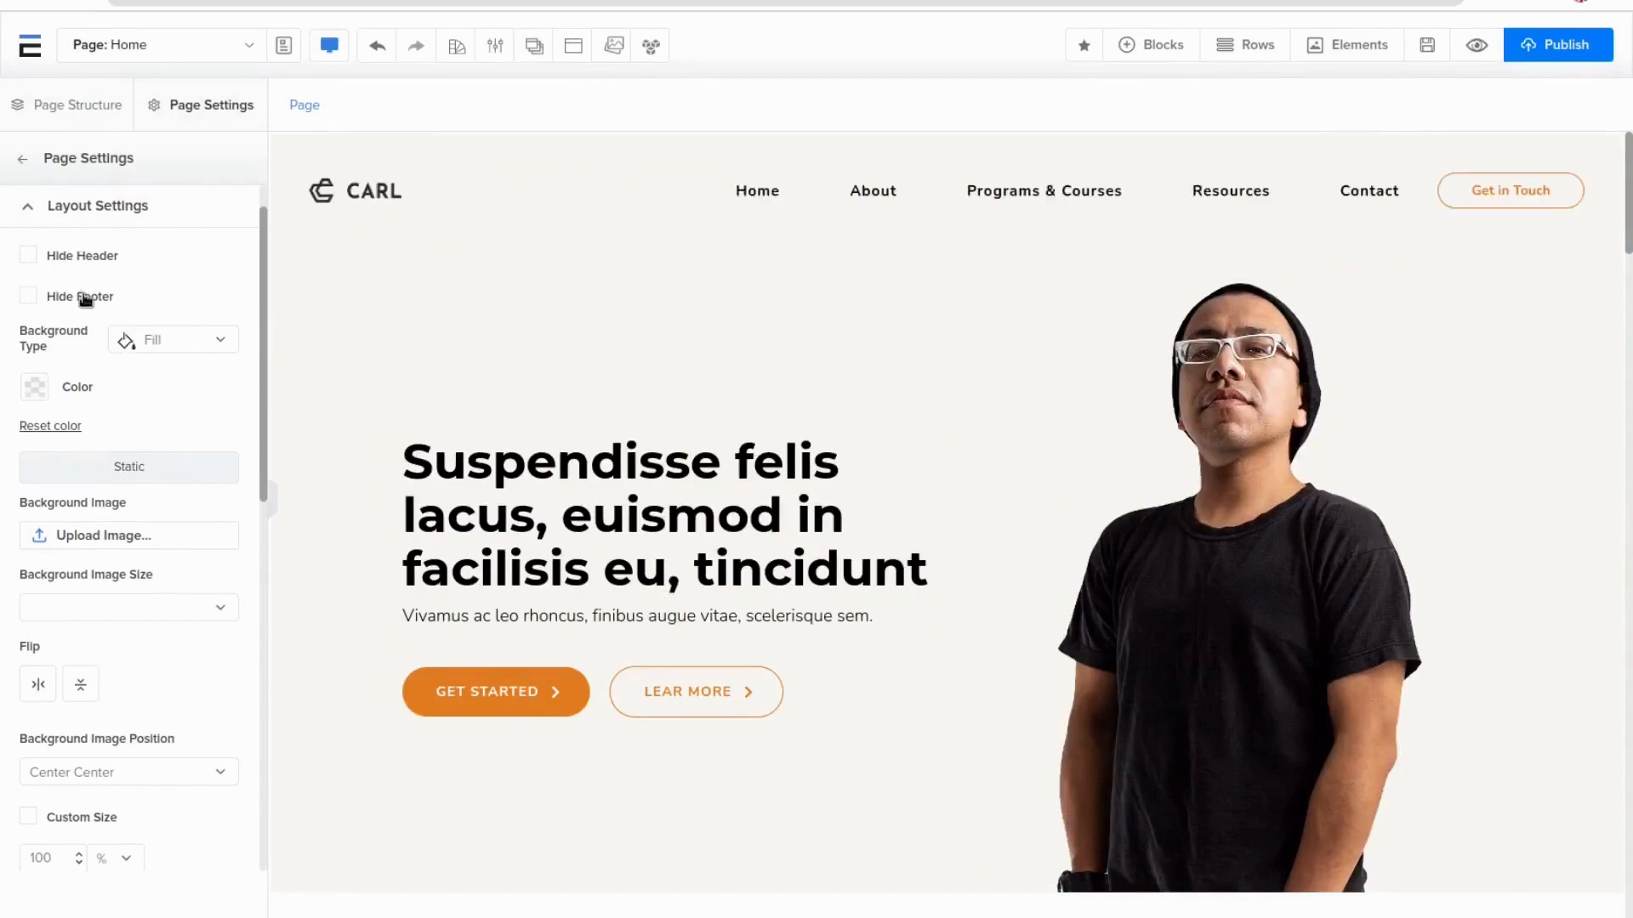
Set the page background colour to a pale pinkish grey using the colour picker
{"action": "left_click", "coordinate": [32, 390]}
{"action": "left_click", "coordinate": [185, 460]}
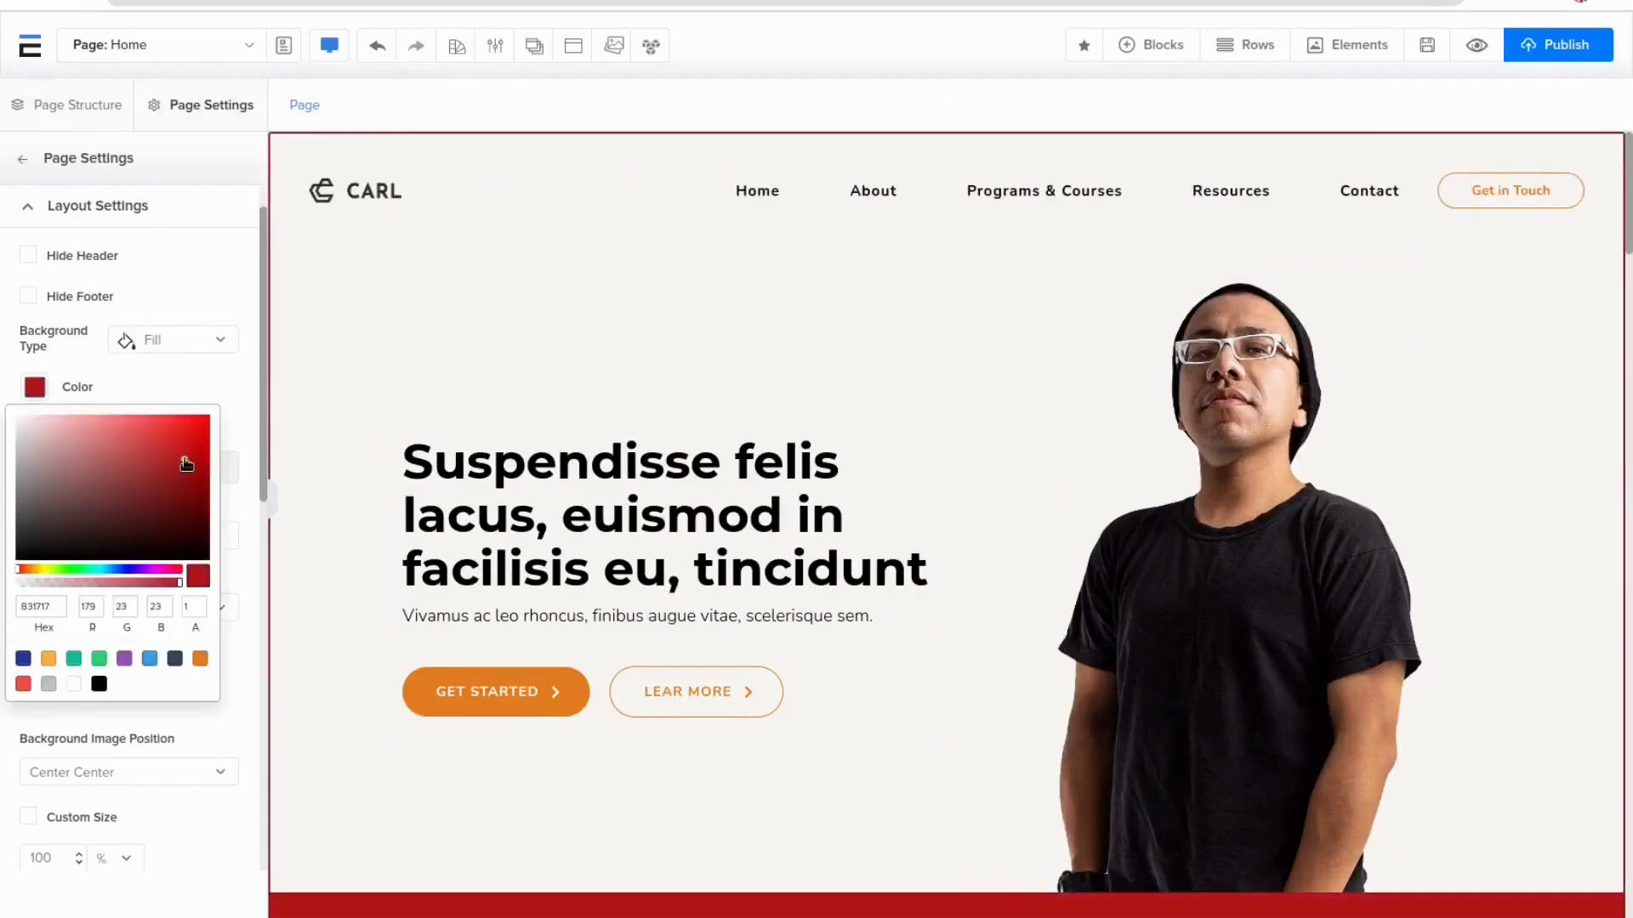
{"action": "scroll", "coordinate": [674, 557], "scroll_direction": "down", "scroll_amount": 8}
{"action": "left_click", "coordinate": [33, 441]}
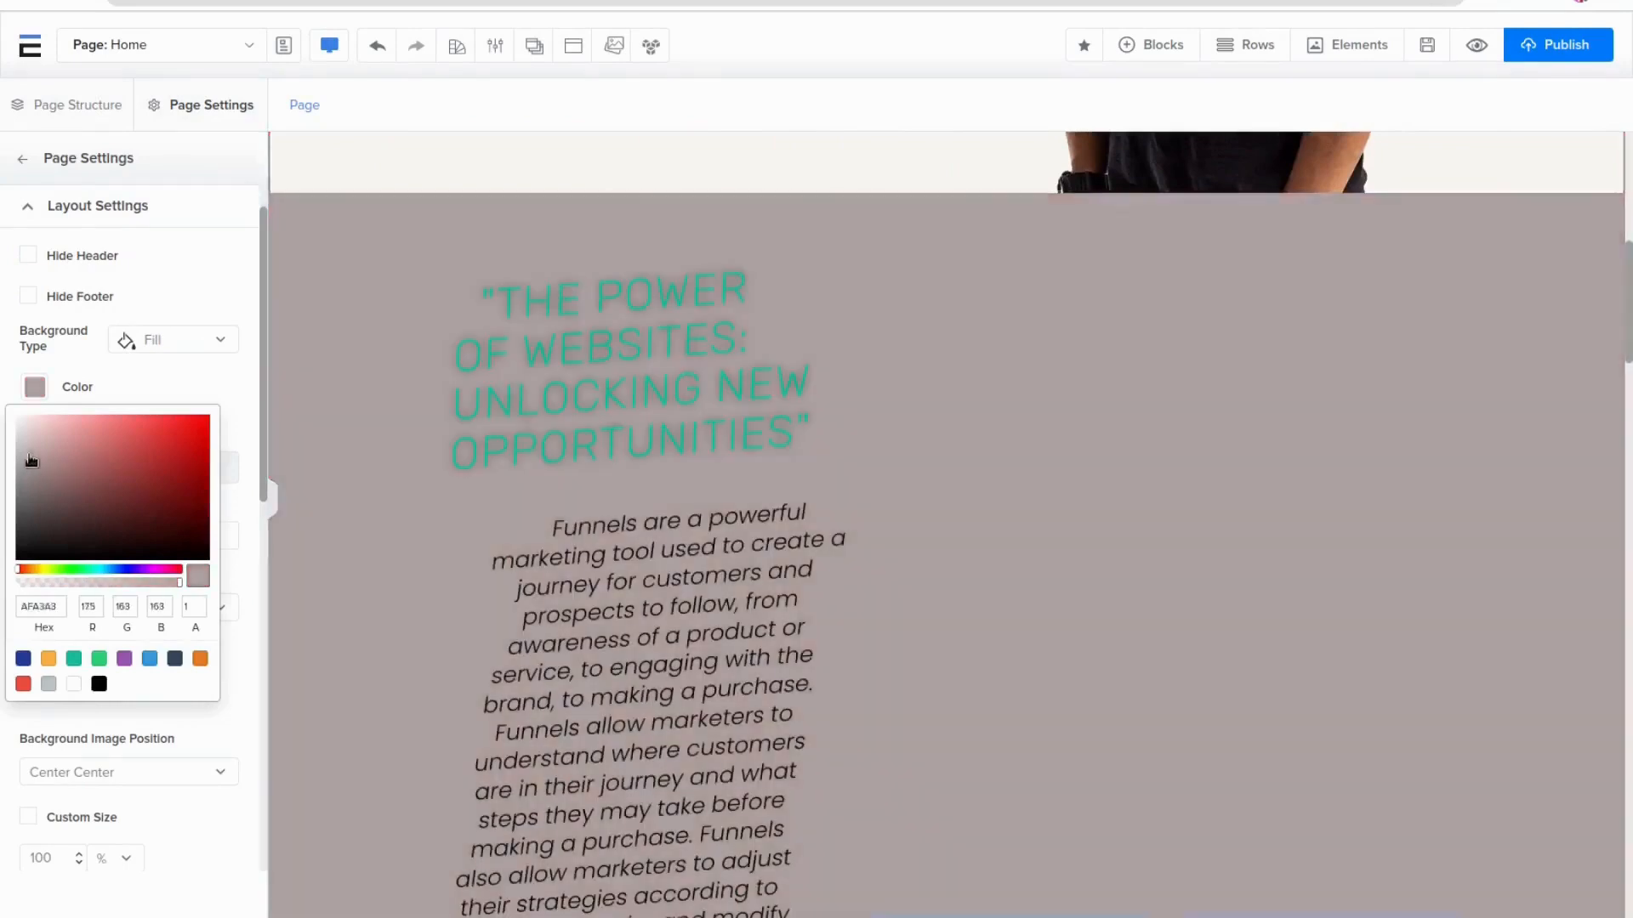
{"action": "left_click", "coordinate": [195, 379]}
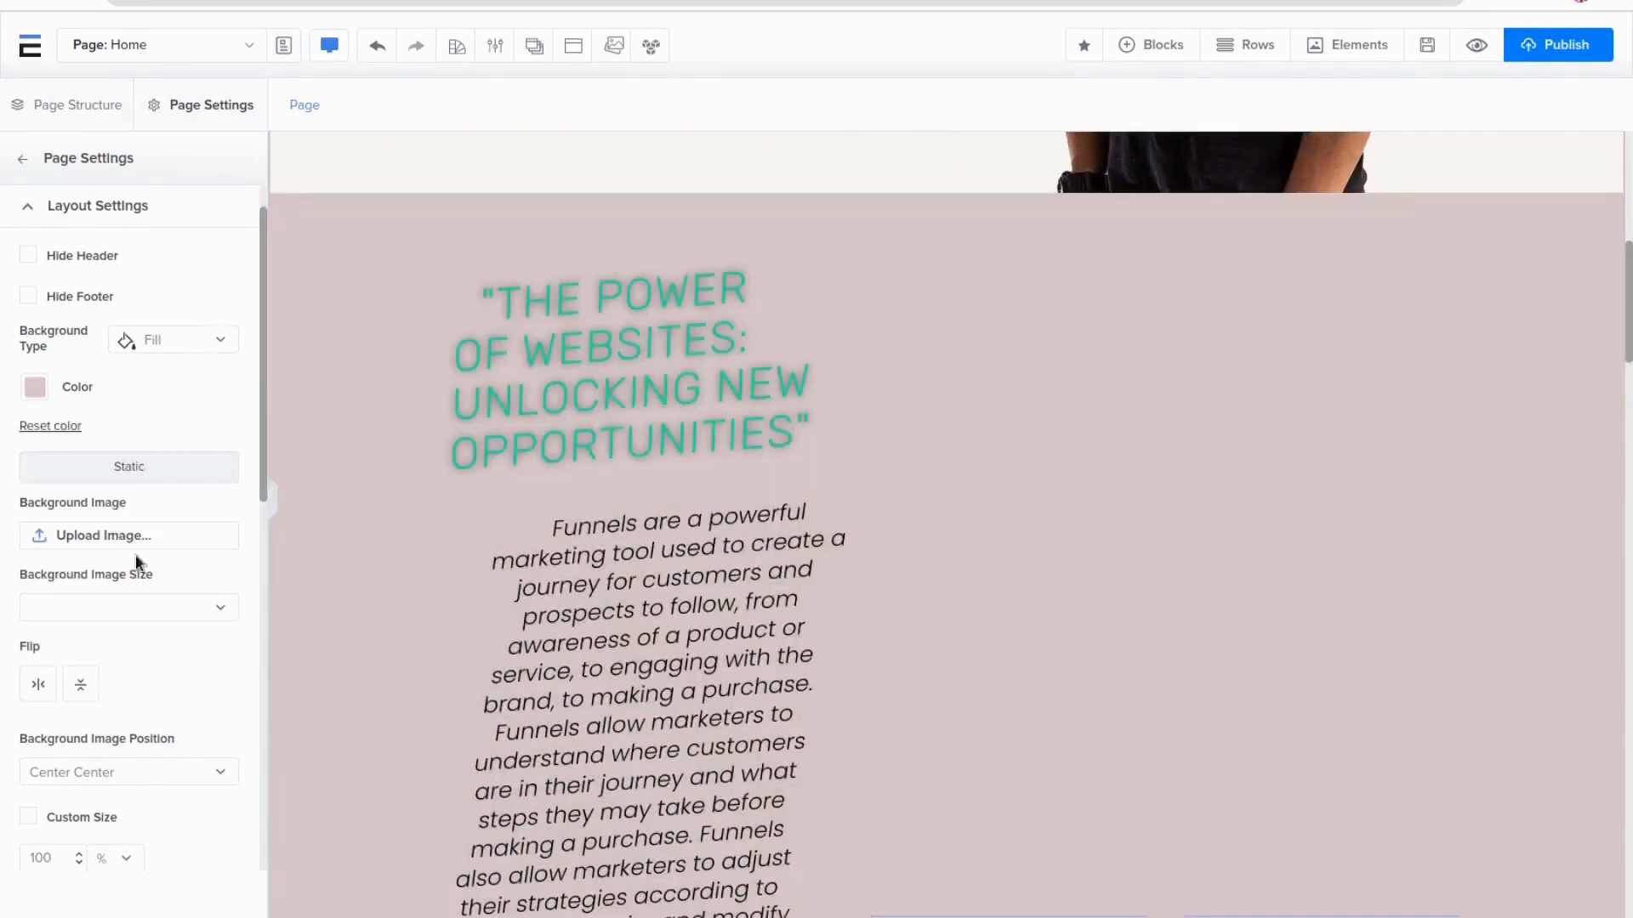
Set the page restriction to No Restriction
{"action": "scroll", "coordinate": [140, 568], "scroll_direction": "down", "scroll_amount": 10}
{"action": "scroll", "coordinate": [146, 595], "scroll_direction": "down", "scroll_amount": 1}
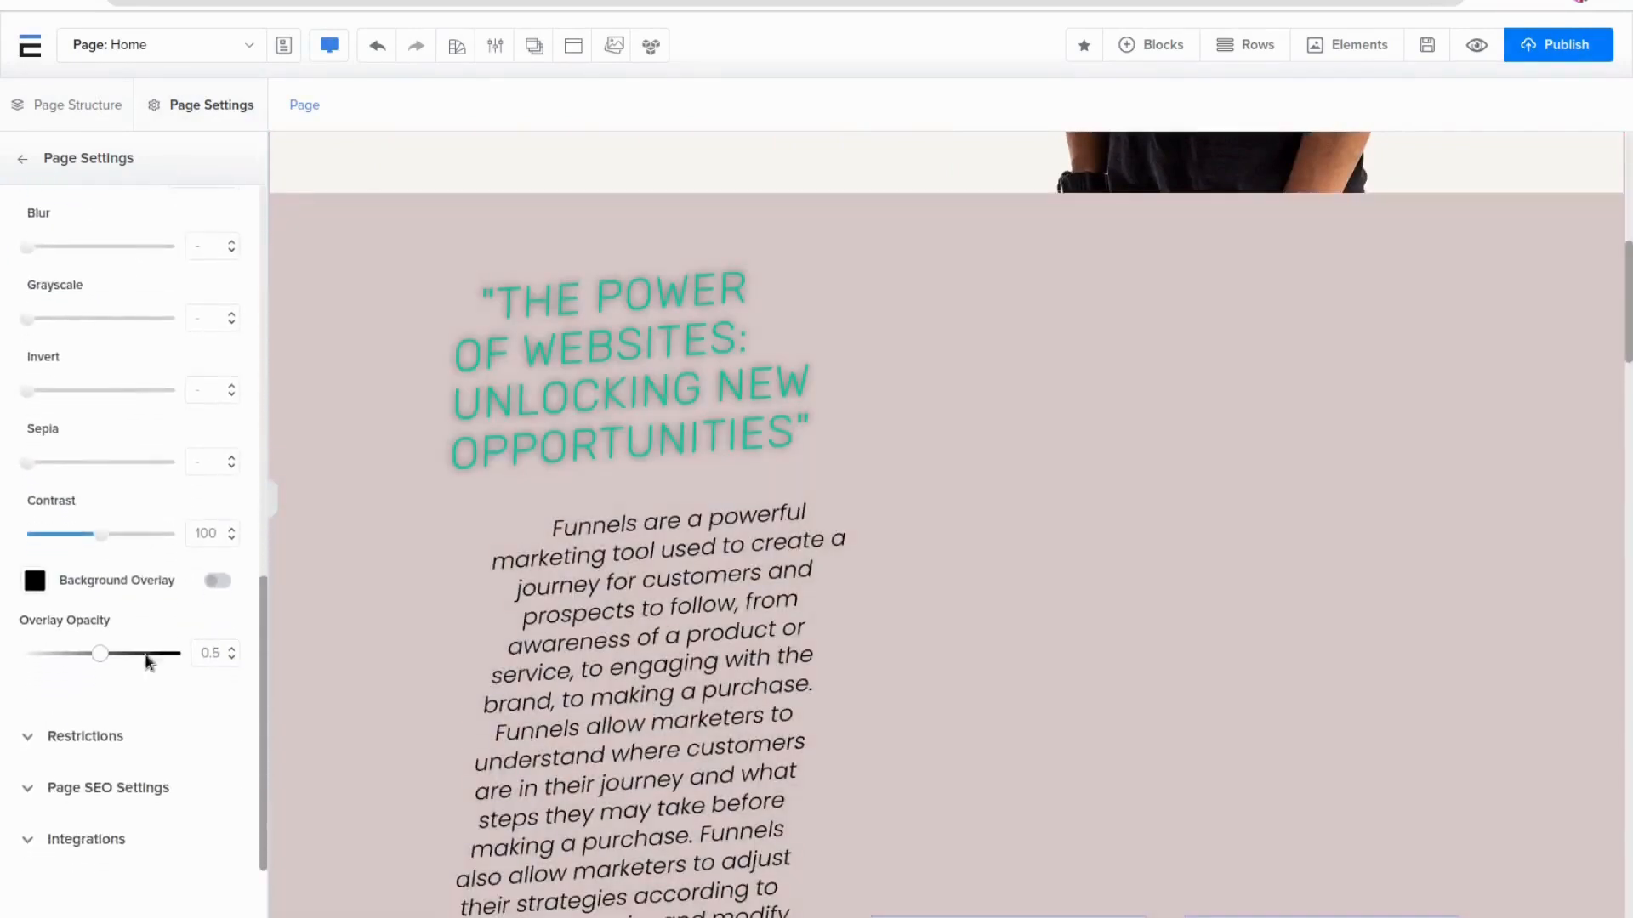
{"action": "left_click", "coordinate": [86, 737]}
{"action": "left_click", "coordinate": [171, 390]}
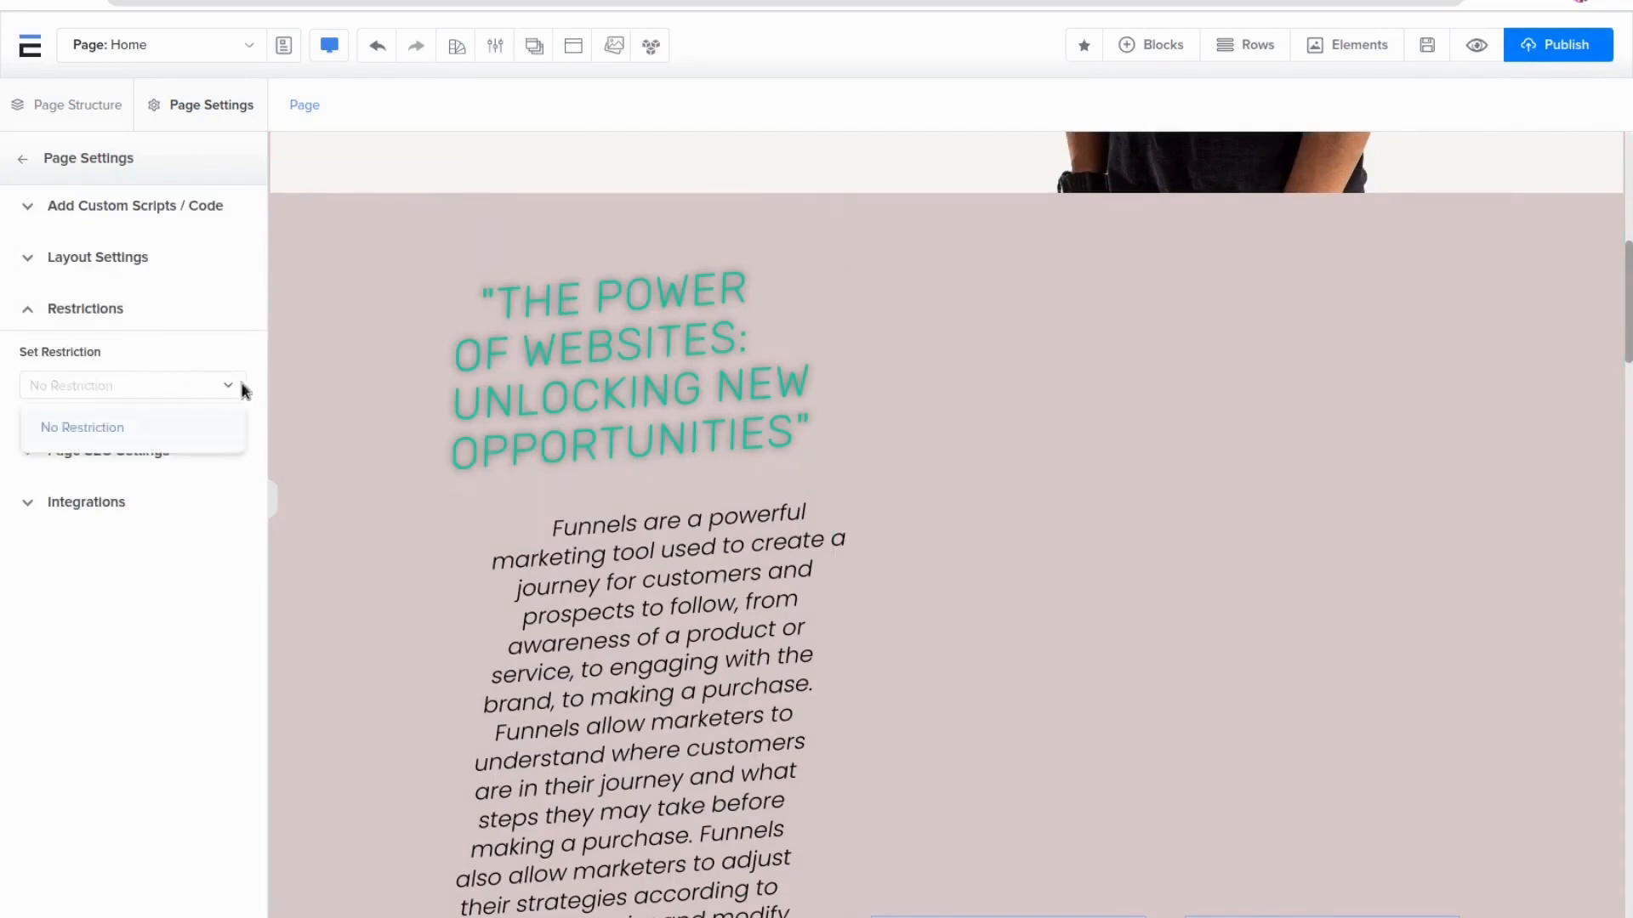
{"action": "left_click", "coordinate": [168, 429]}
Open the page SEO settings and examine the focus keyword, SEO title, URL slug and meta description fields
{"action": "left_click", "coordinate": [90, 459]}
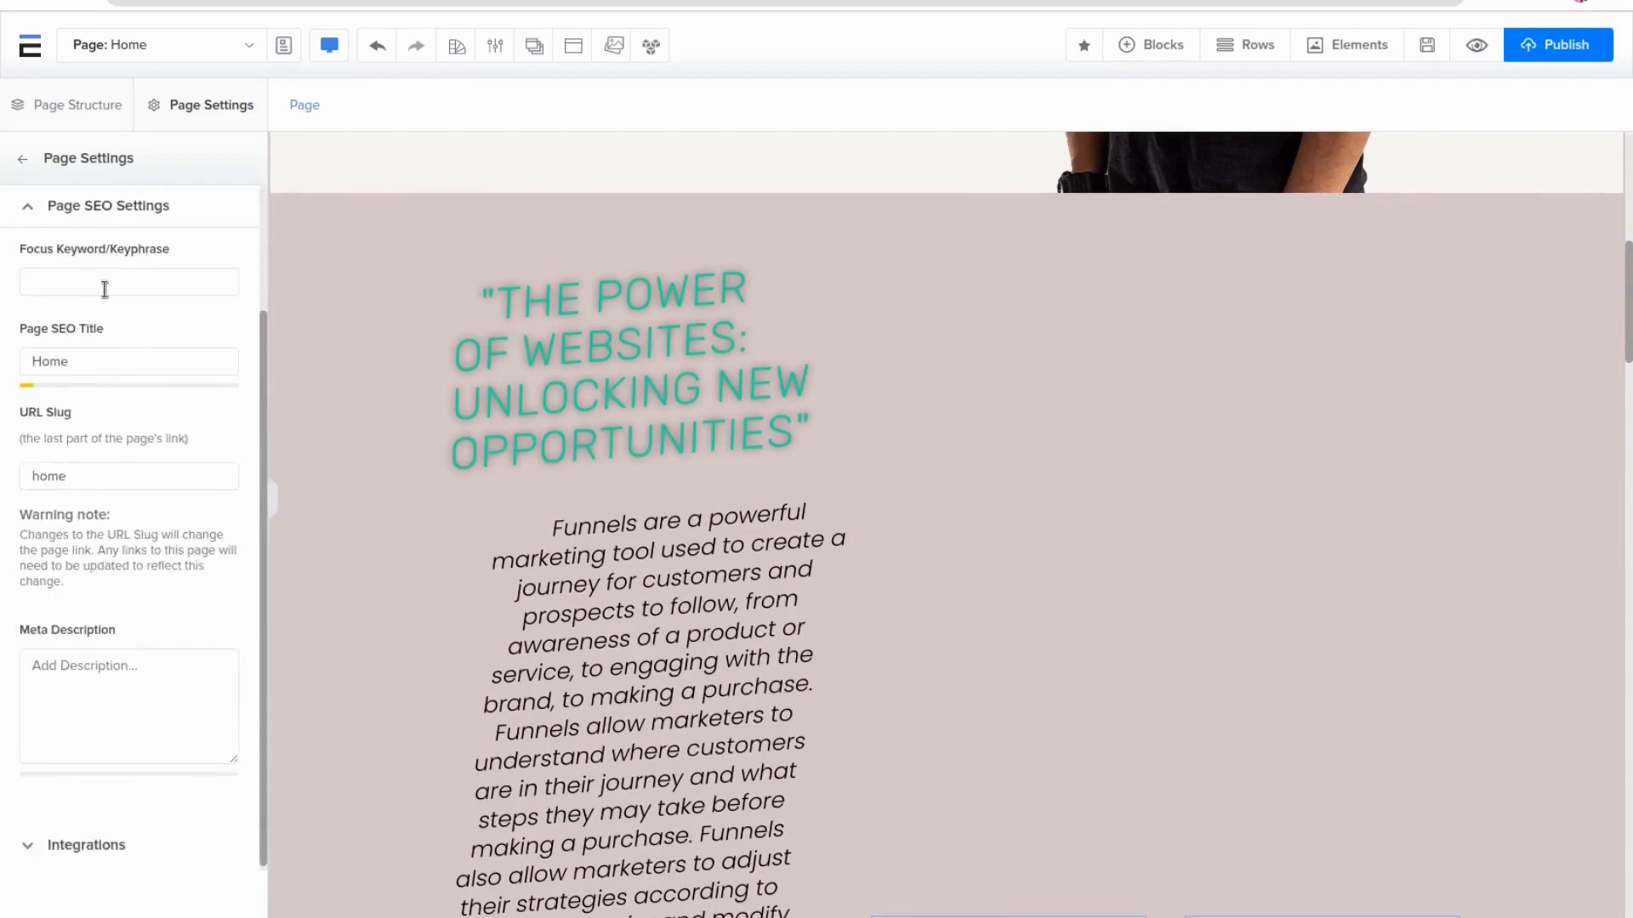
{"action": "left_click", "coordinate": [36, 278]}
{"action": "left_click_drag", "start_coordinate": [86, 361], "coordinate": [23, 354]}
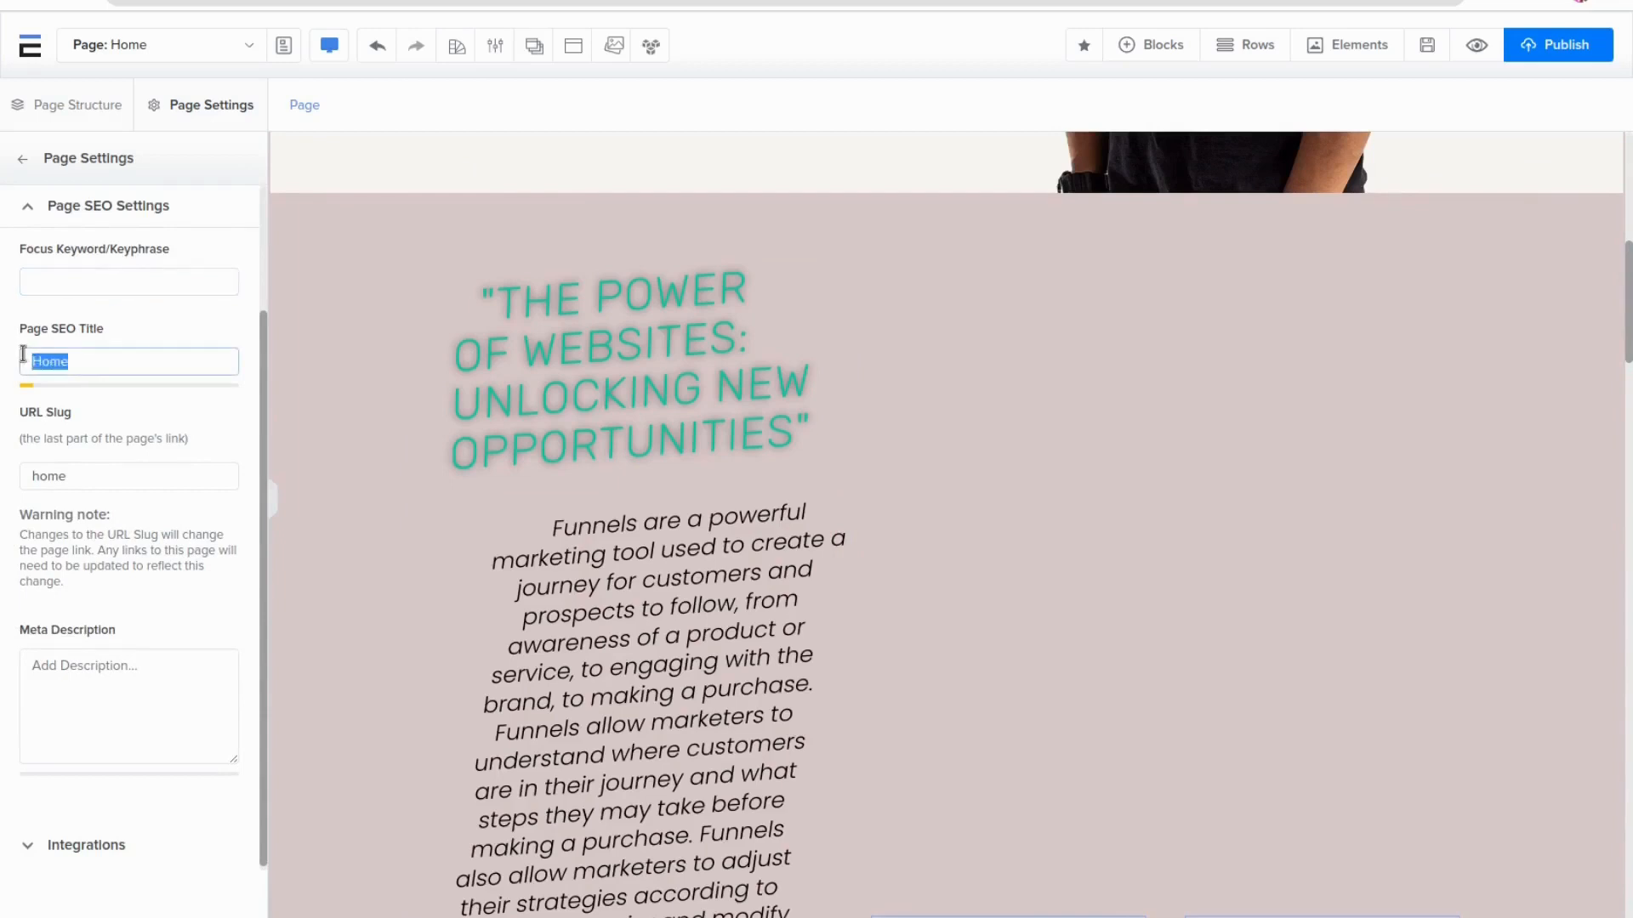
{"action": "left_click_drag", "start_coordinate": [130, 474], "coordinate": [40, 469]}
{"action": "left_click", "coordinate": [130, 475]}
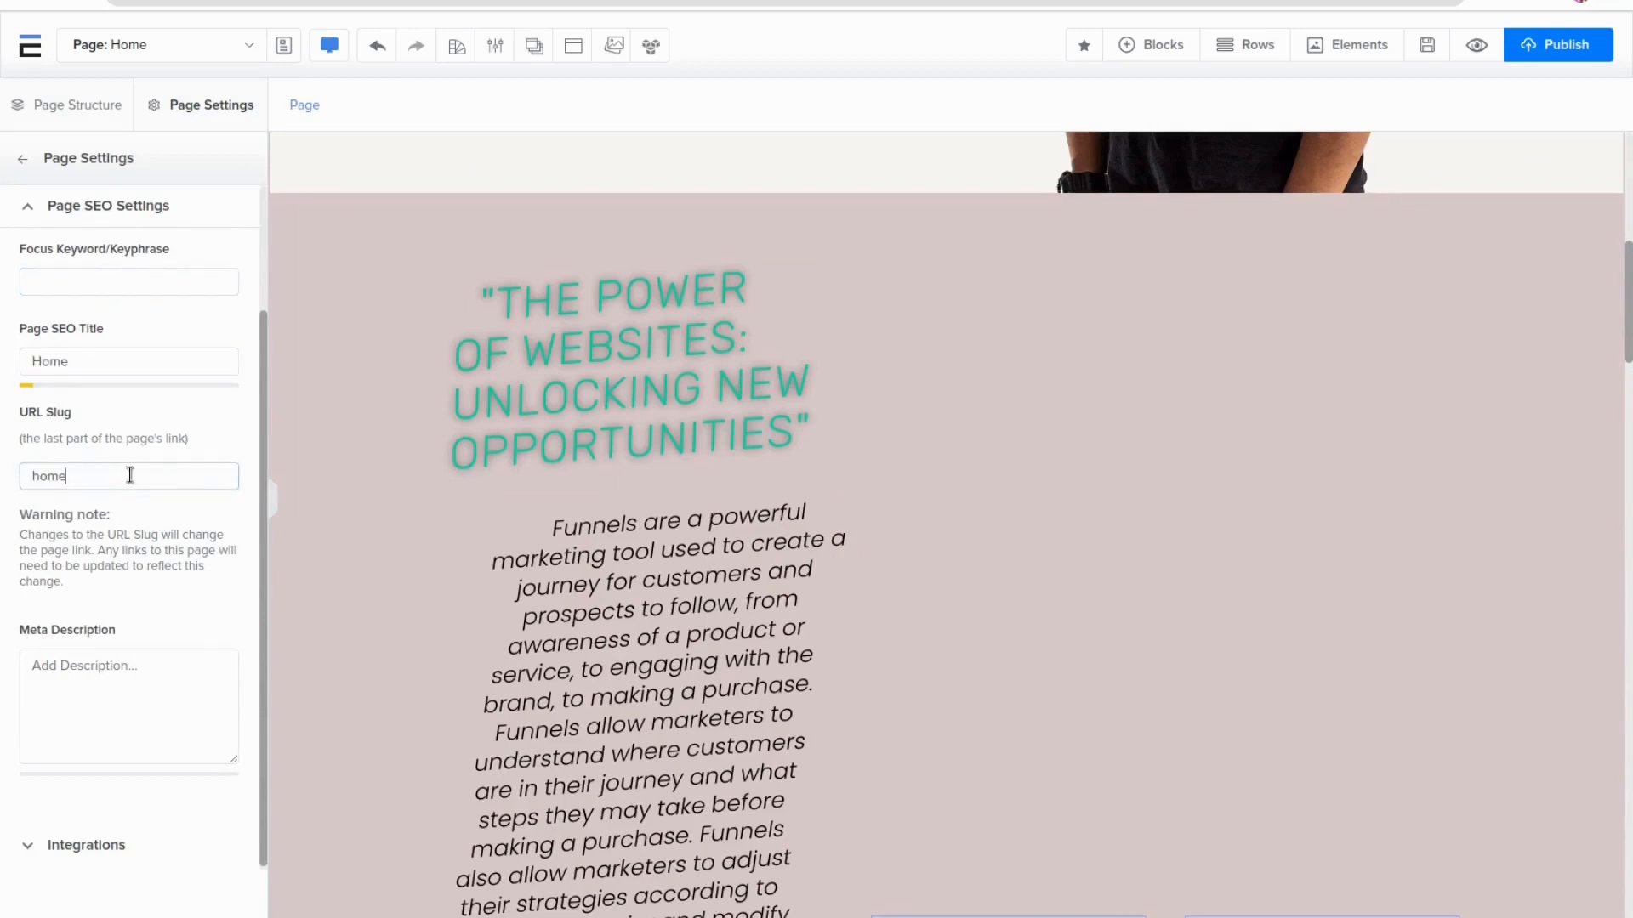
{"action": "left_click", "coordinate": [131, 663]}
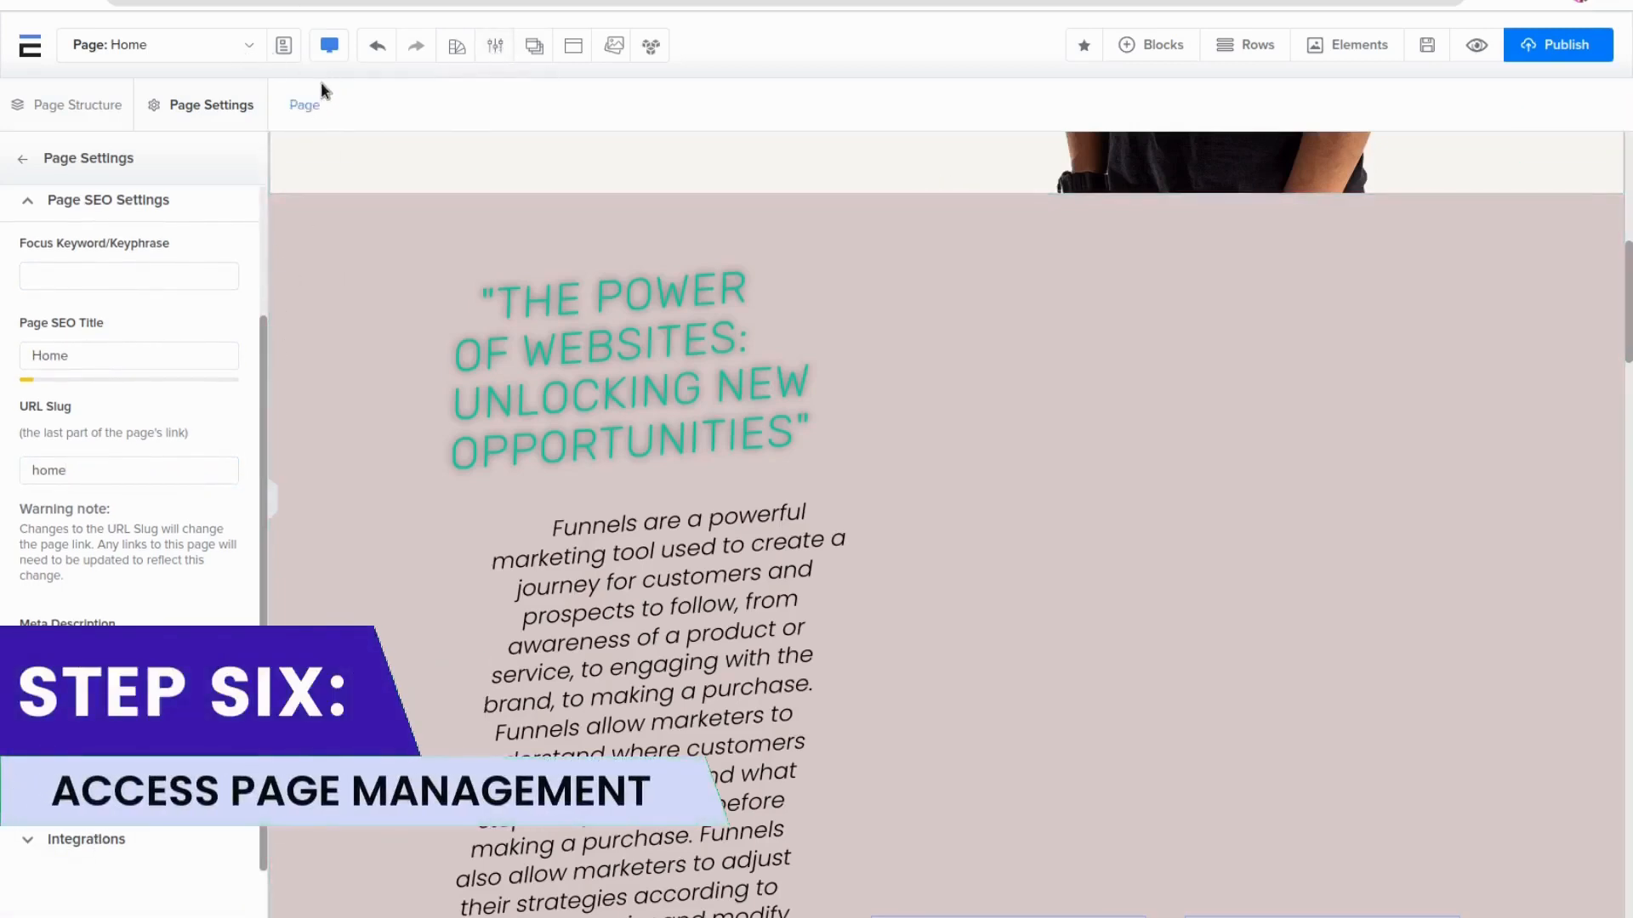
Switch to the Contact page and browse through its content
{"action": "left_click", "coordinate": [249, 45]}
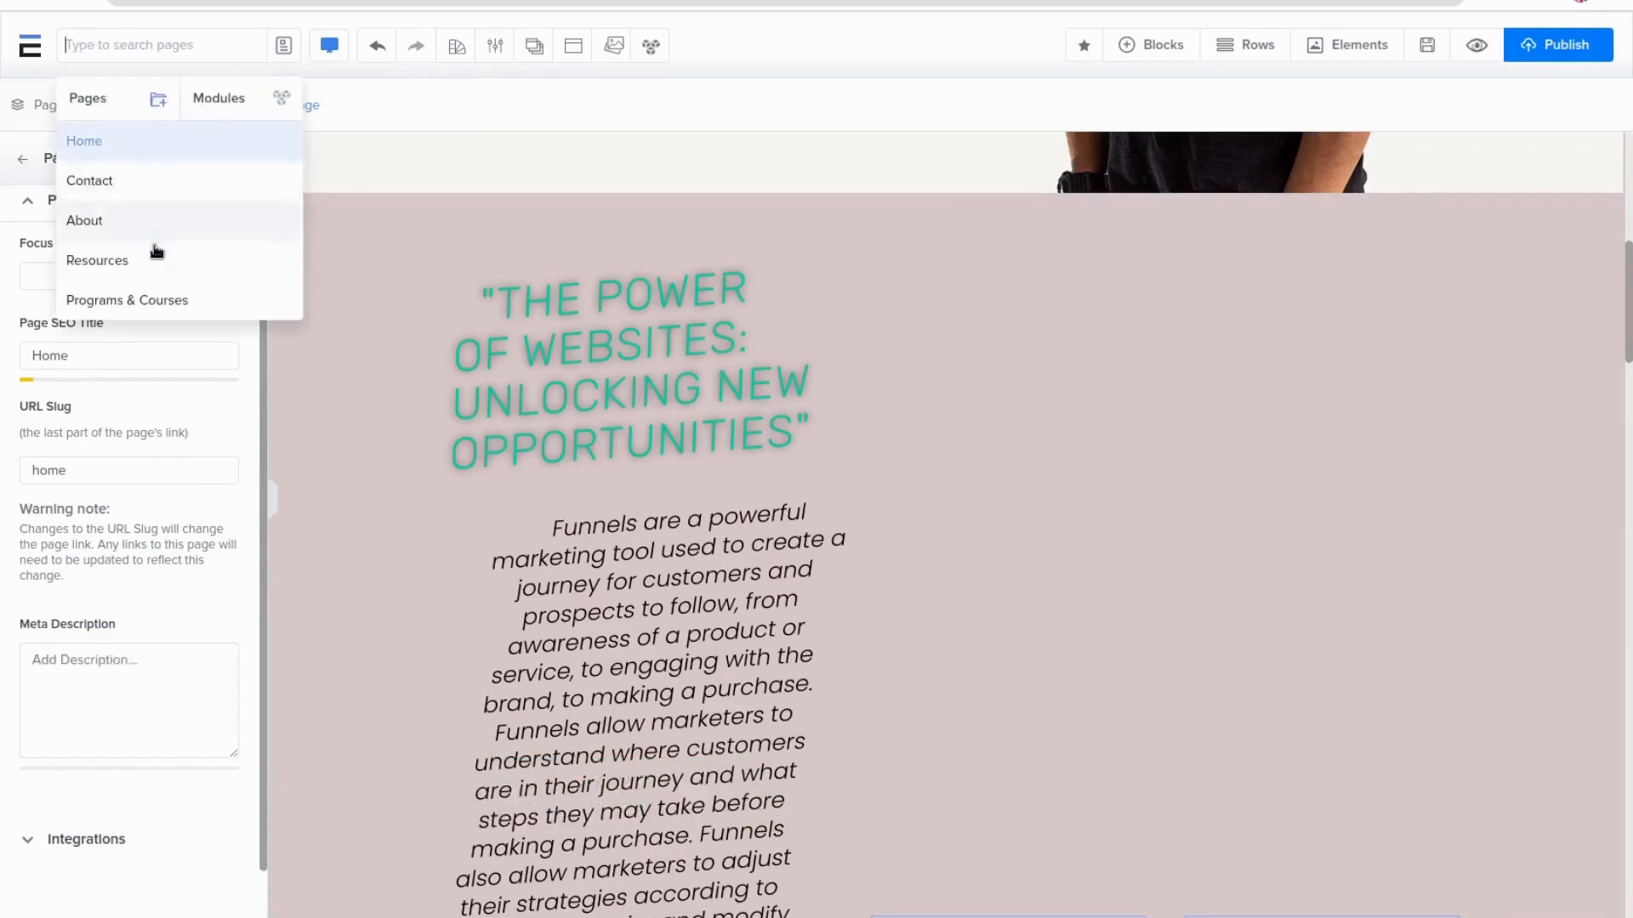
{"action": "left_click", "coordinate": [121, 189]}
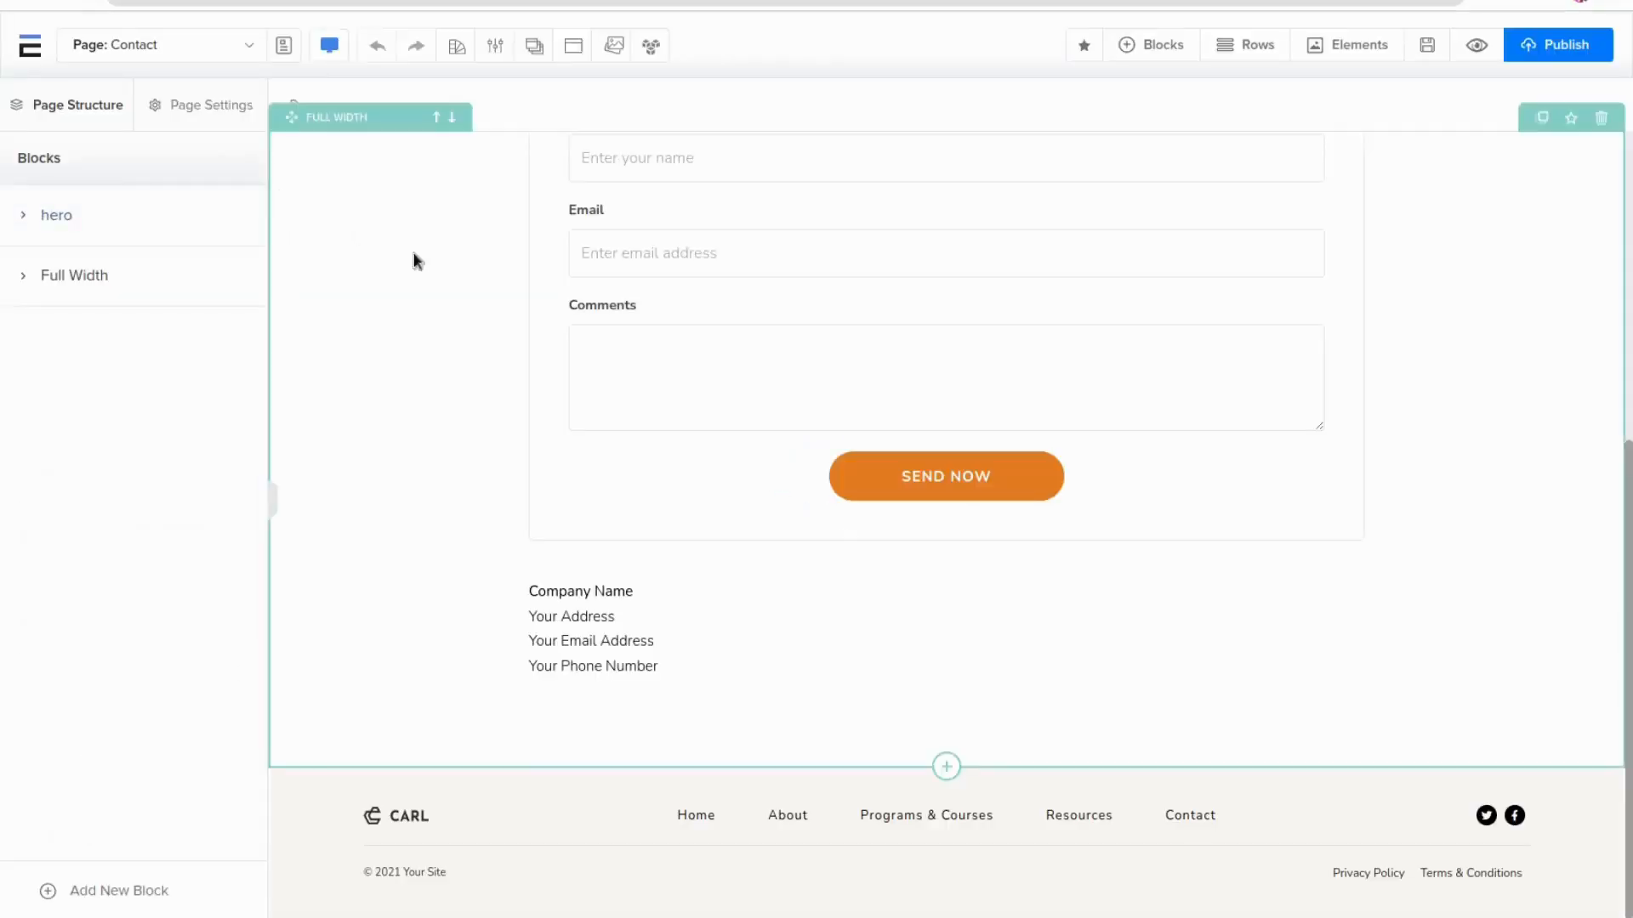
{"action": "scroll", "coordinate": [554, 449], "scroll_direction": "up", "scroll_amount": 6}
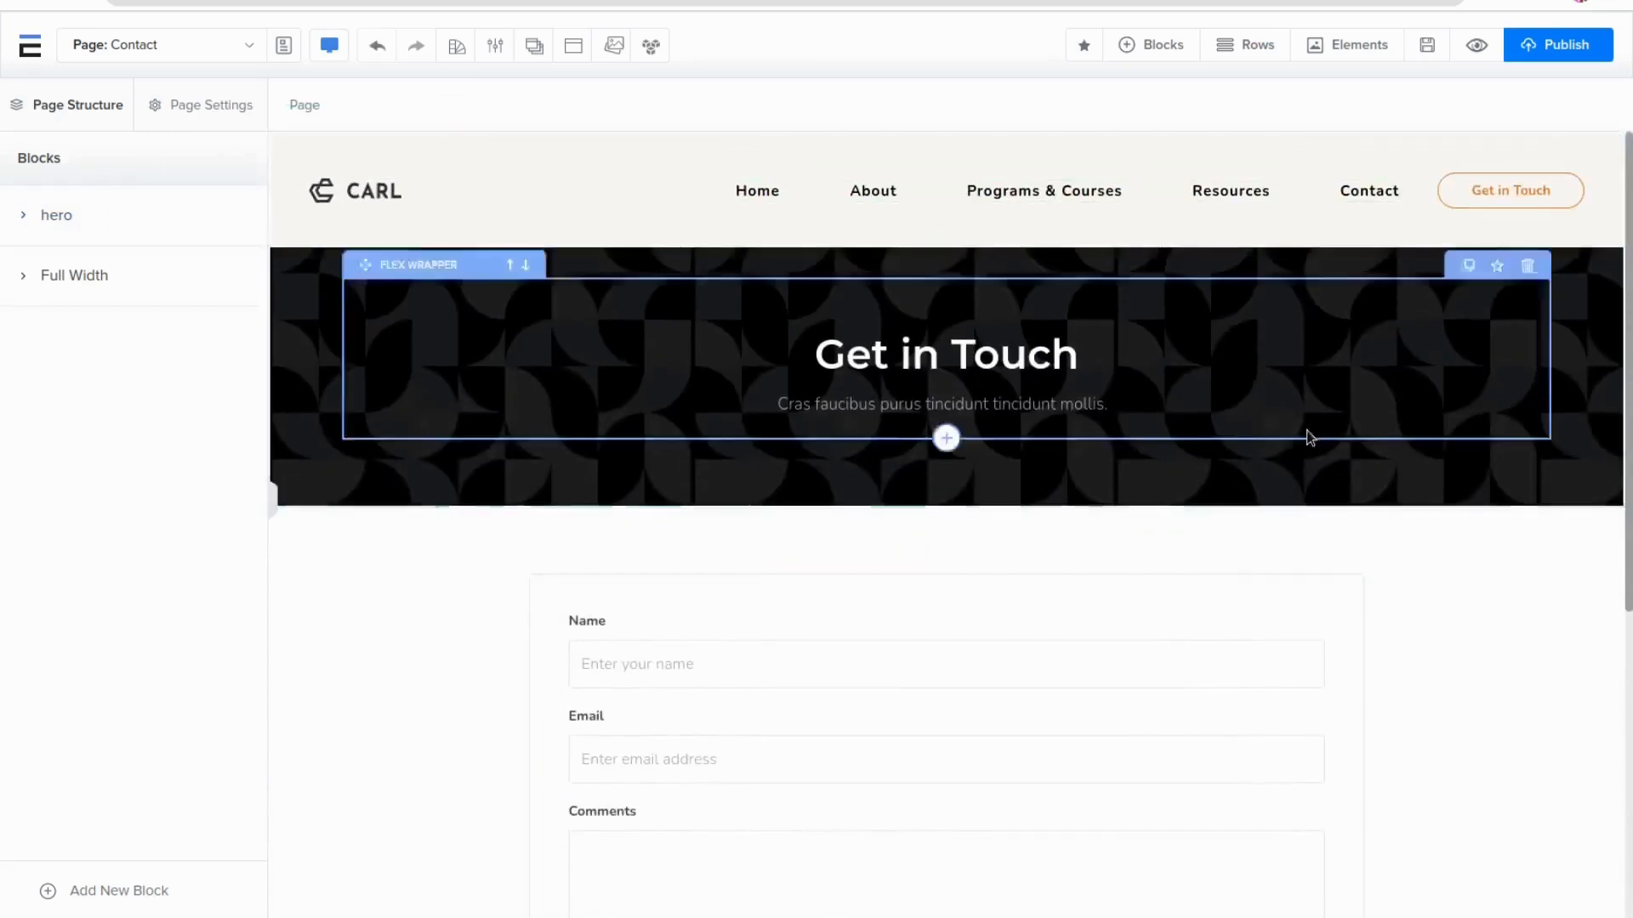
{"action": "scroll", "coordinate": [441, 455], "scroll_direction": "down", "scroll_amount": 1}
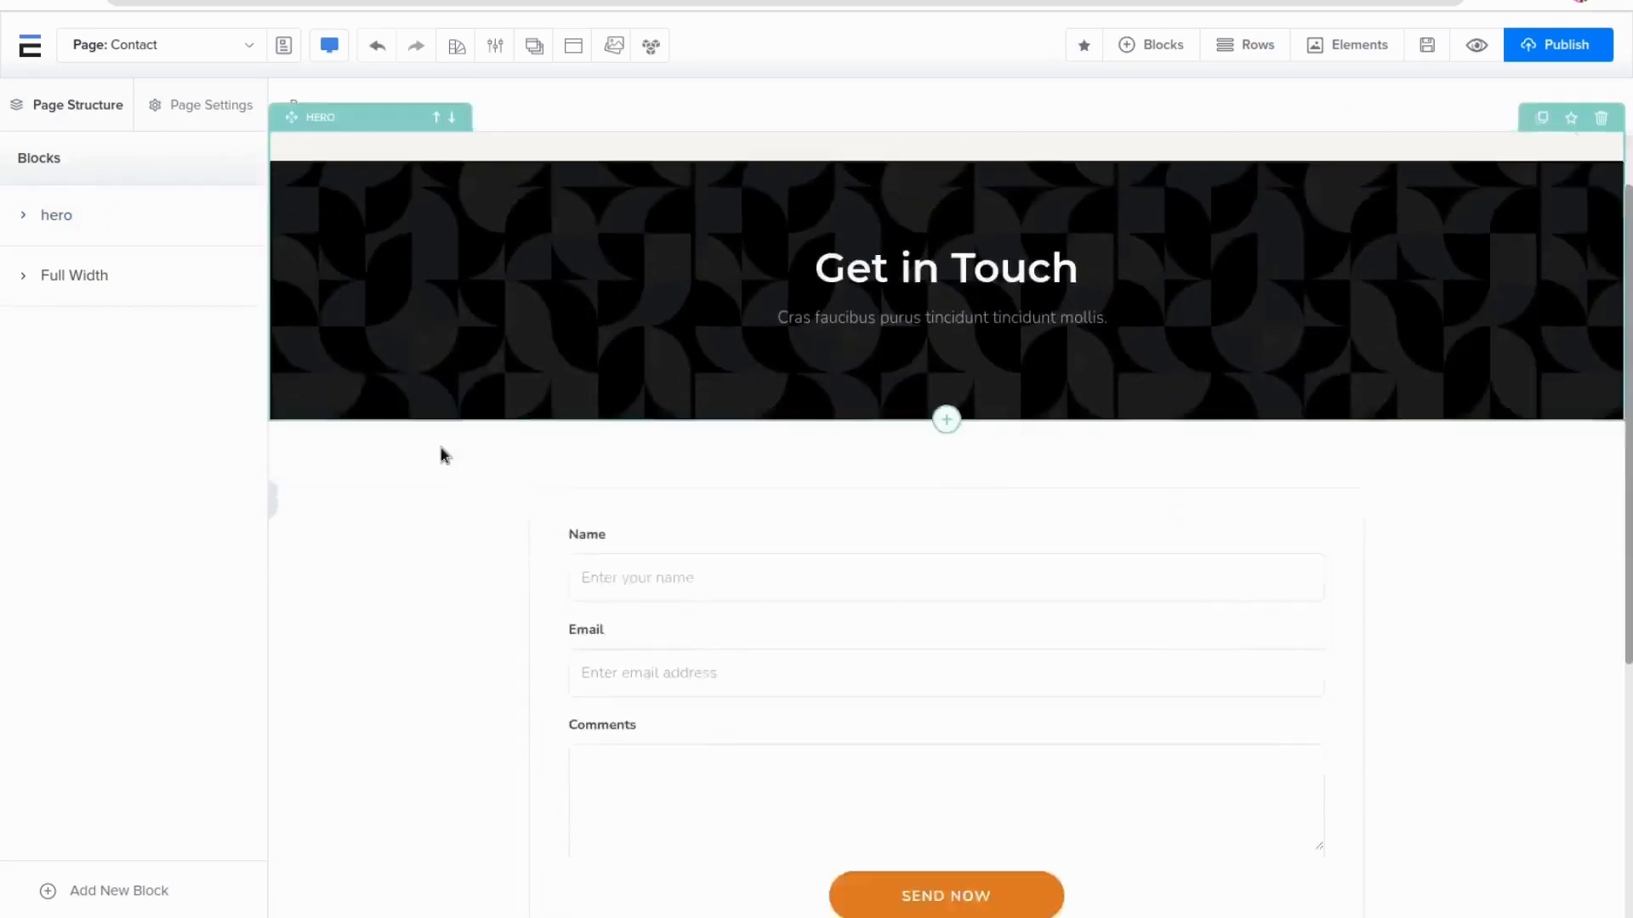
{"action": "scroll", "coordinate": [441, 455], "scroll_direction": "down", "scroll_amount": 3}
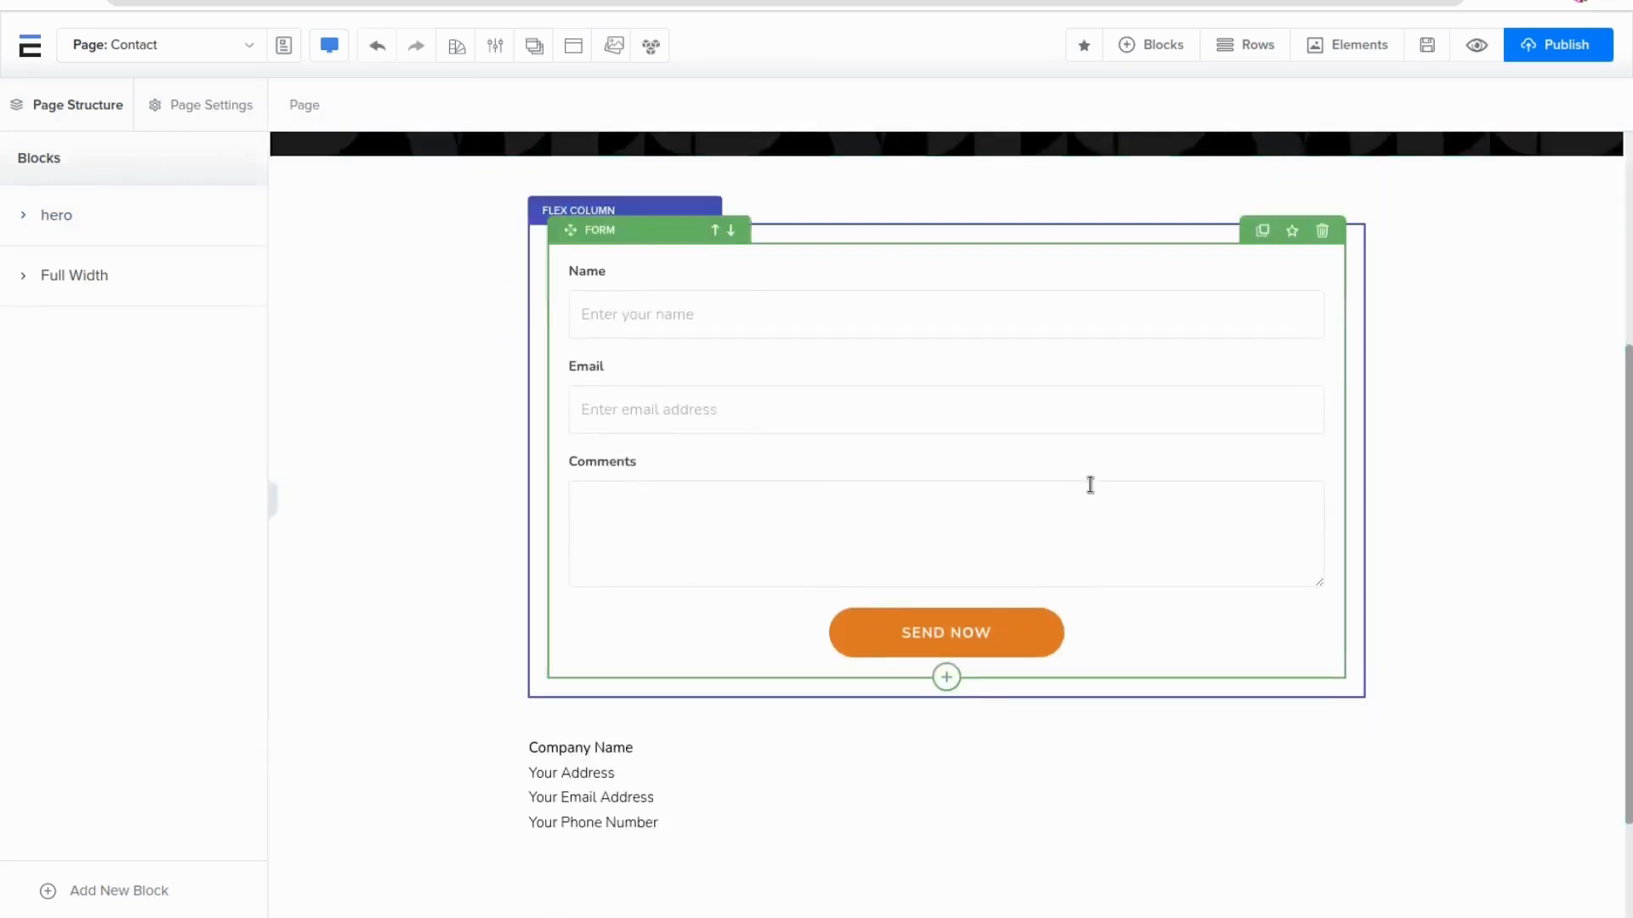
{"action": "scroll", "coordinate": [1090, 485], "scroll_direction": "up", "scroll_amount": 4}
{"action": "scroll", "coordinate": [1105, 476], "scroll_direction": "down", "scroll_amount": 1}
{"action": "scroll", "coordinate": [1105, 476], "scroll_direction": "up", "scroll_amount": 1}
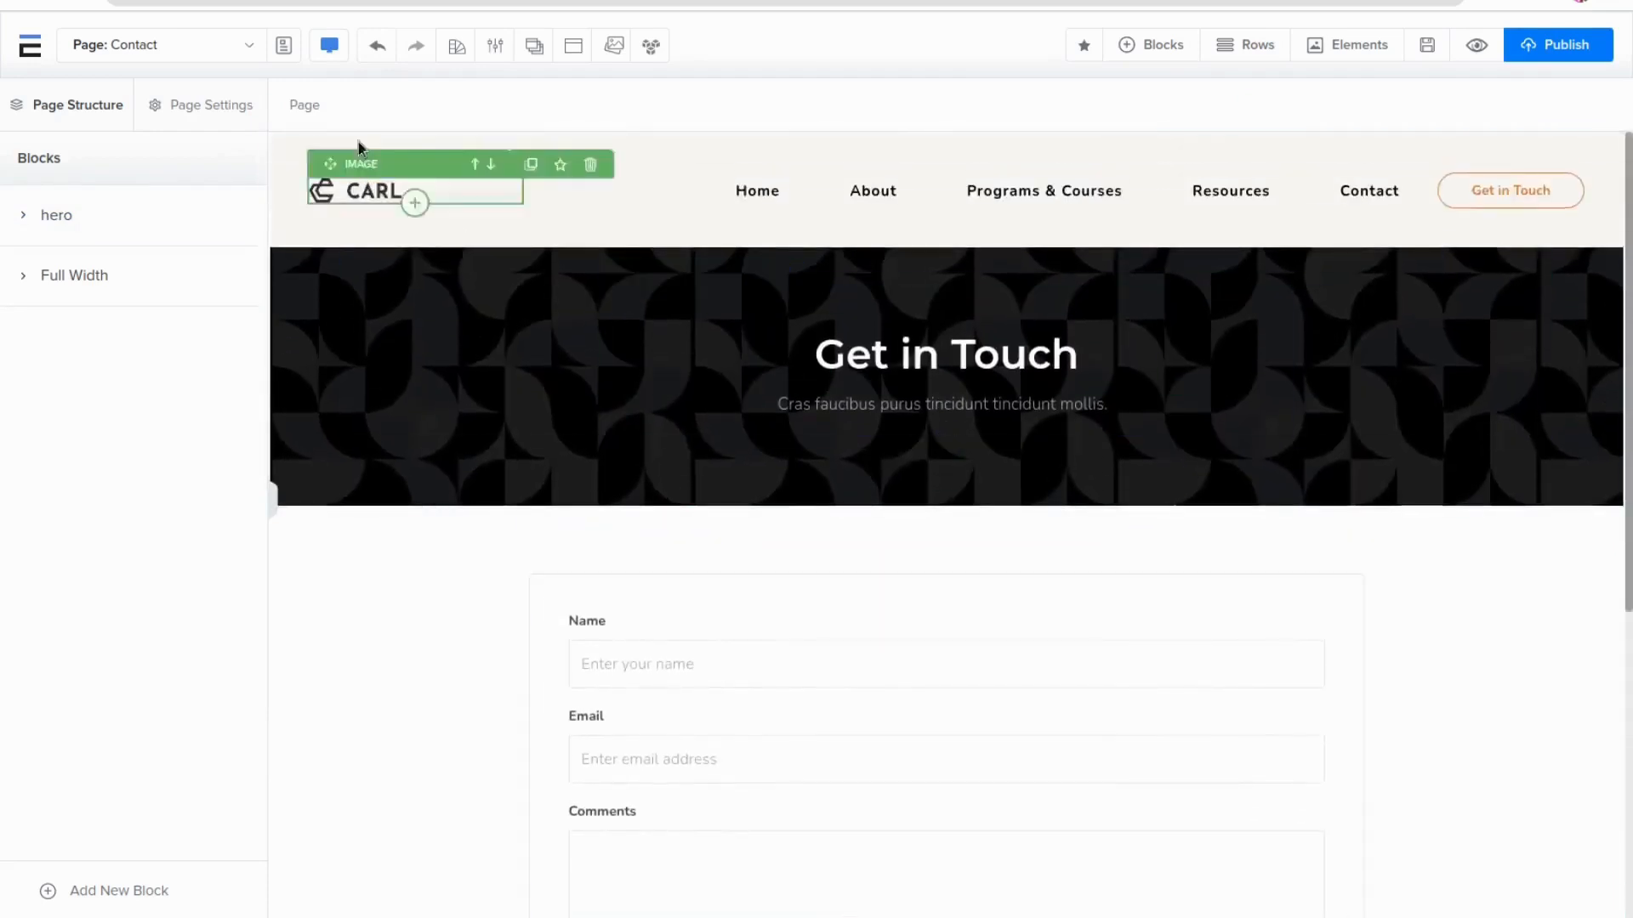
Create a new page folder named Subscribe
{"action": "left_click", "coordinate": [244, 51]}
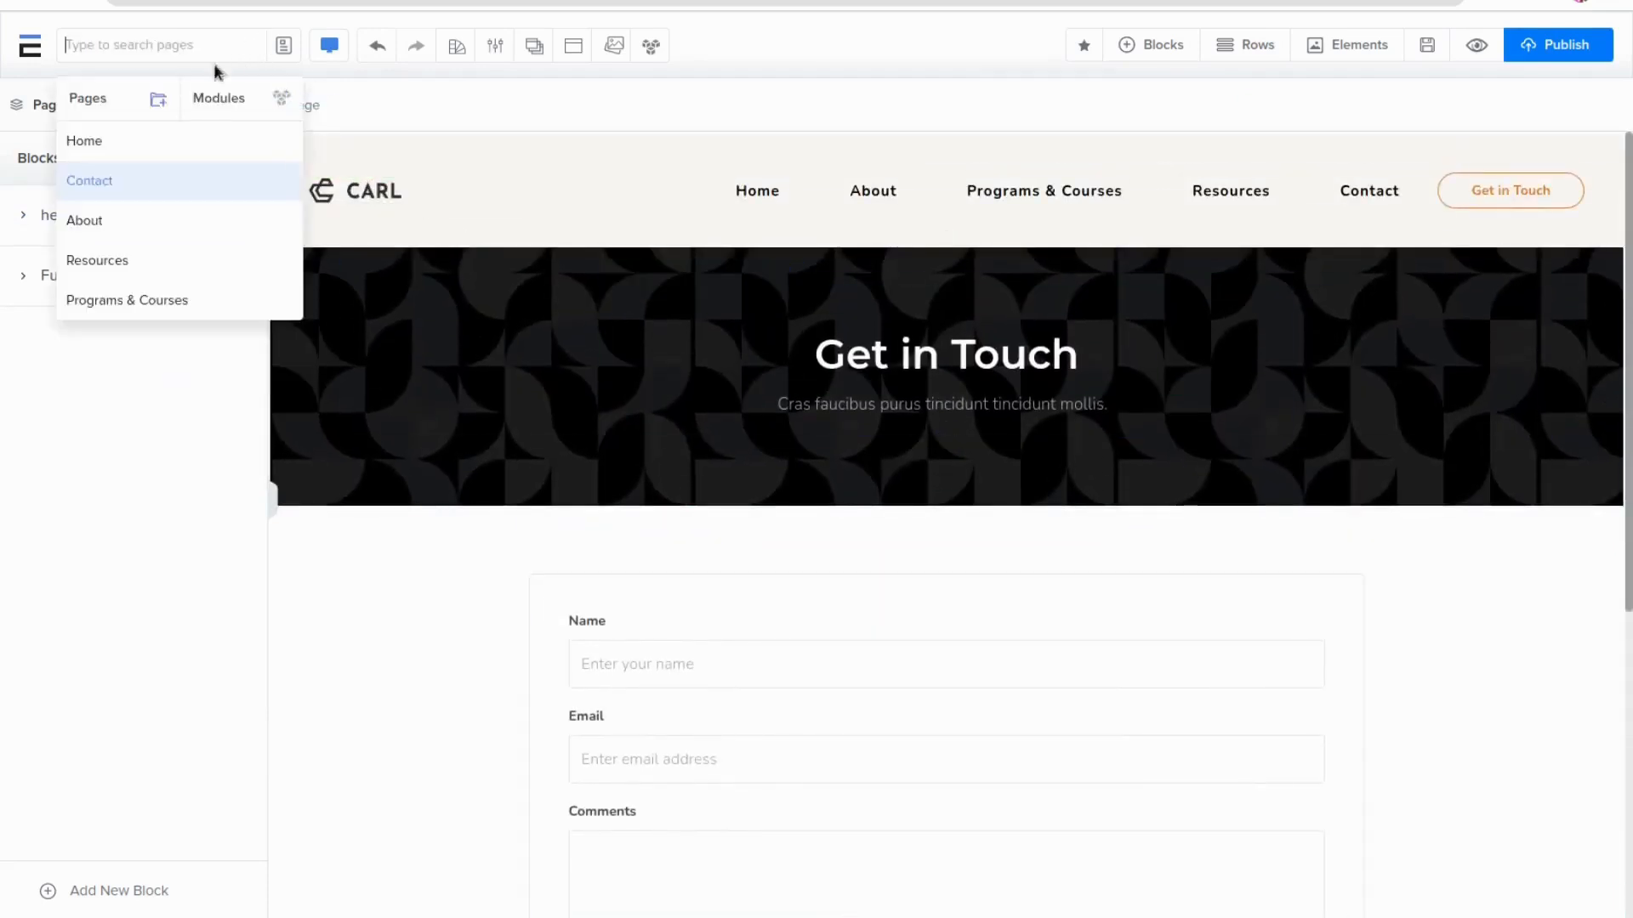
{"action": "left_click", "coordinate": [160, 103]}
{"action": "left_click", "coordinate": [692, 480]}
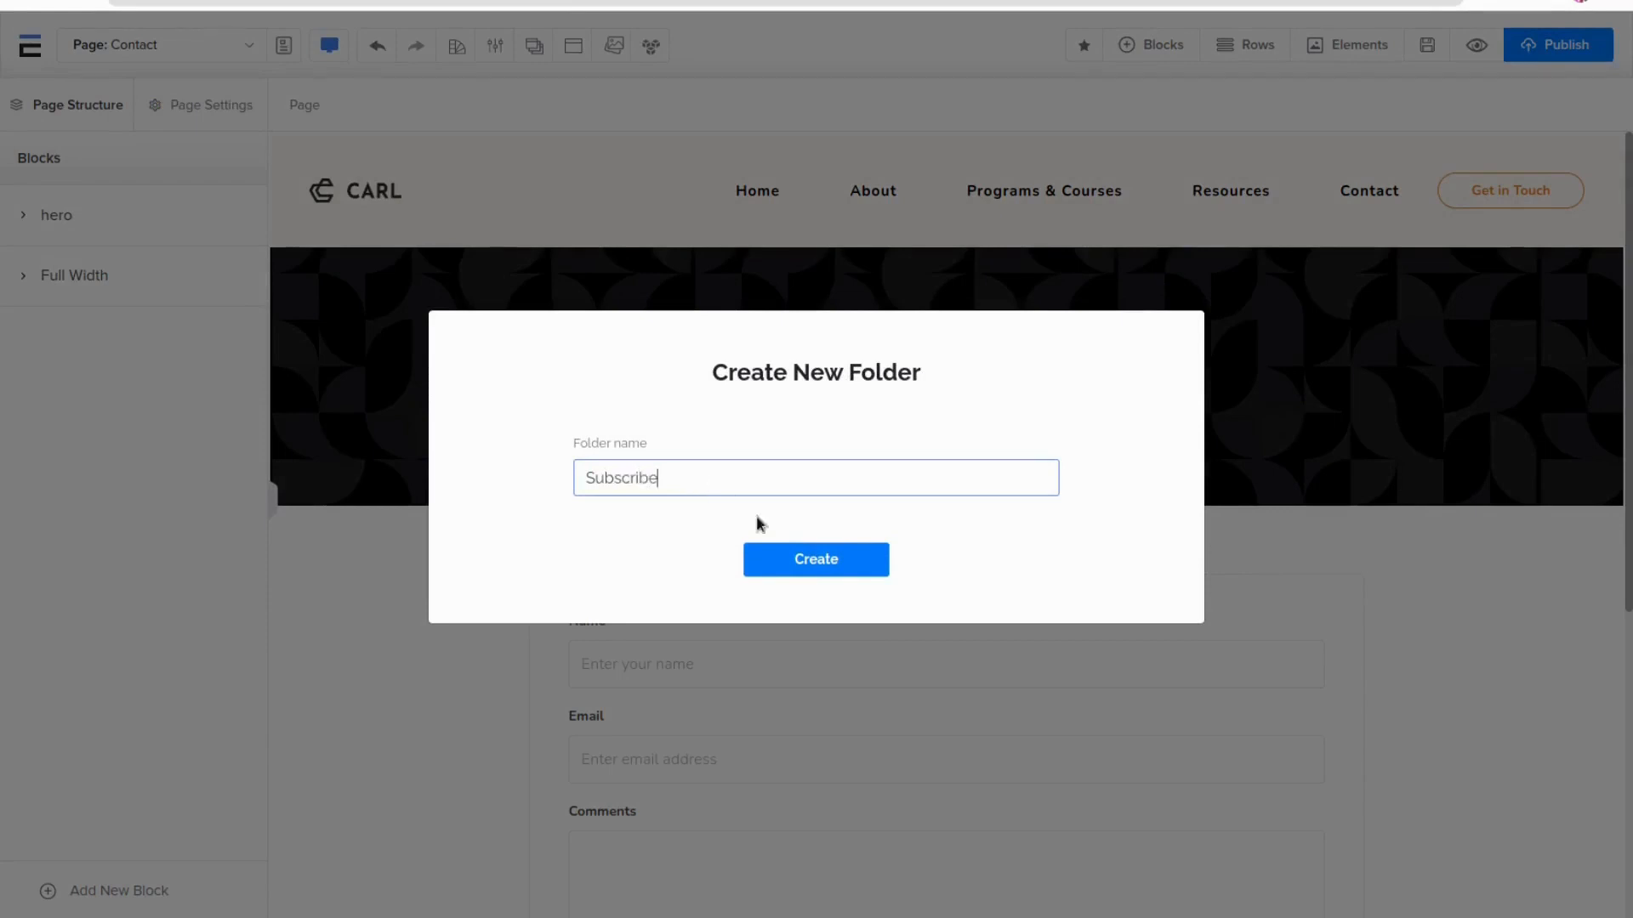
{"action": "left_click", "coordinate": [808, 559]}
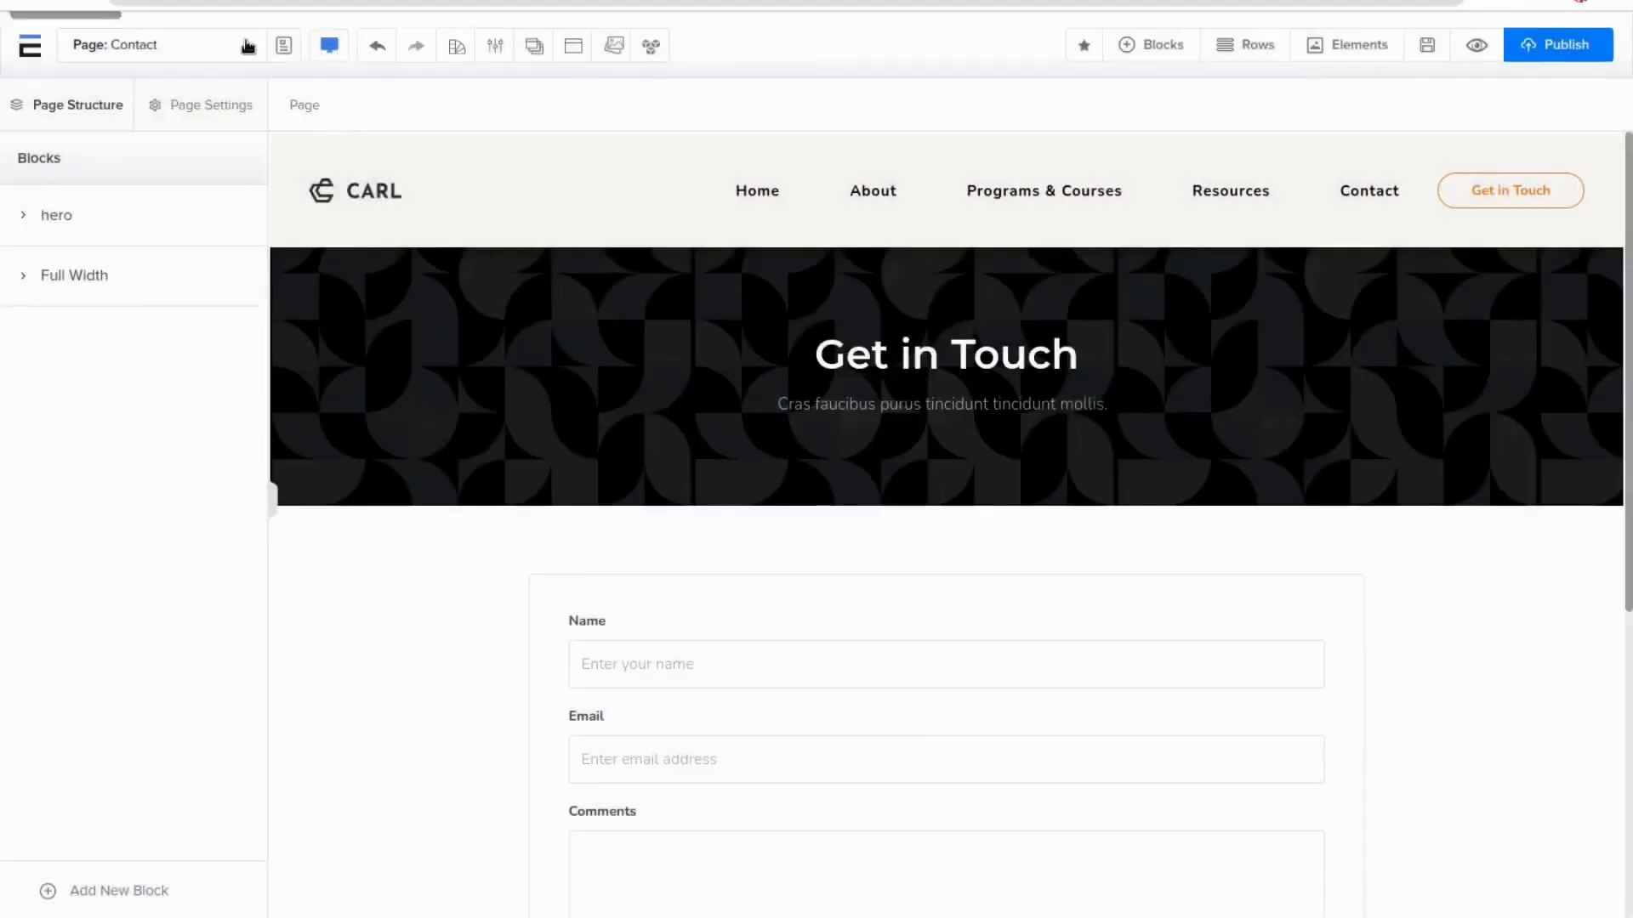
Edit the Contact page in page management, assign it to the Subscribe folder and save
{"action": "left_click", "coordinate": [170, 44]}
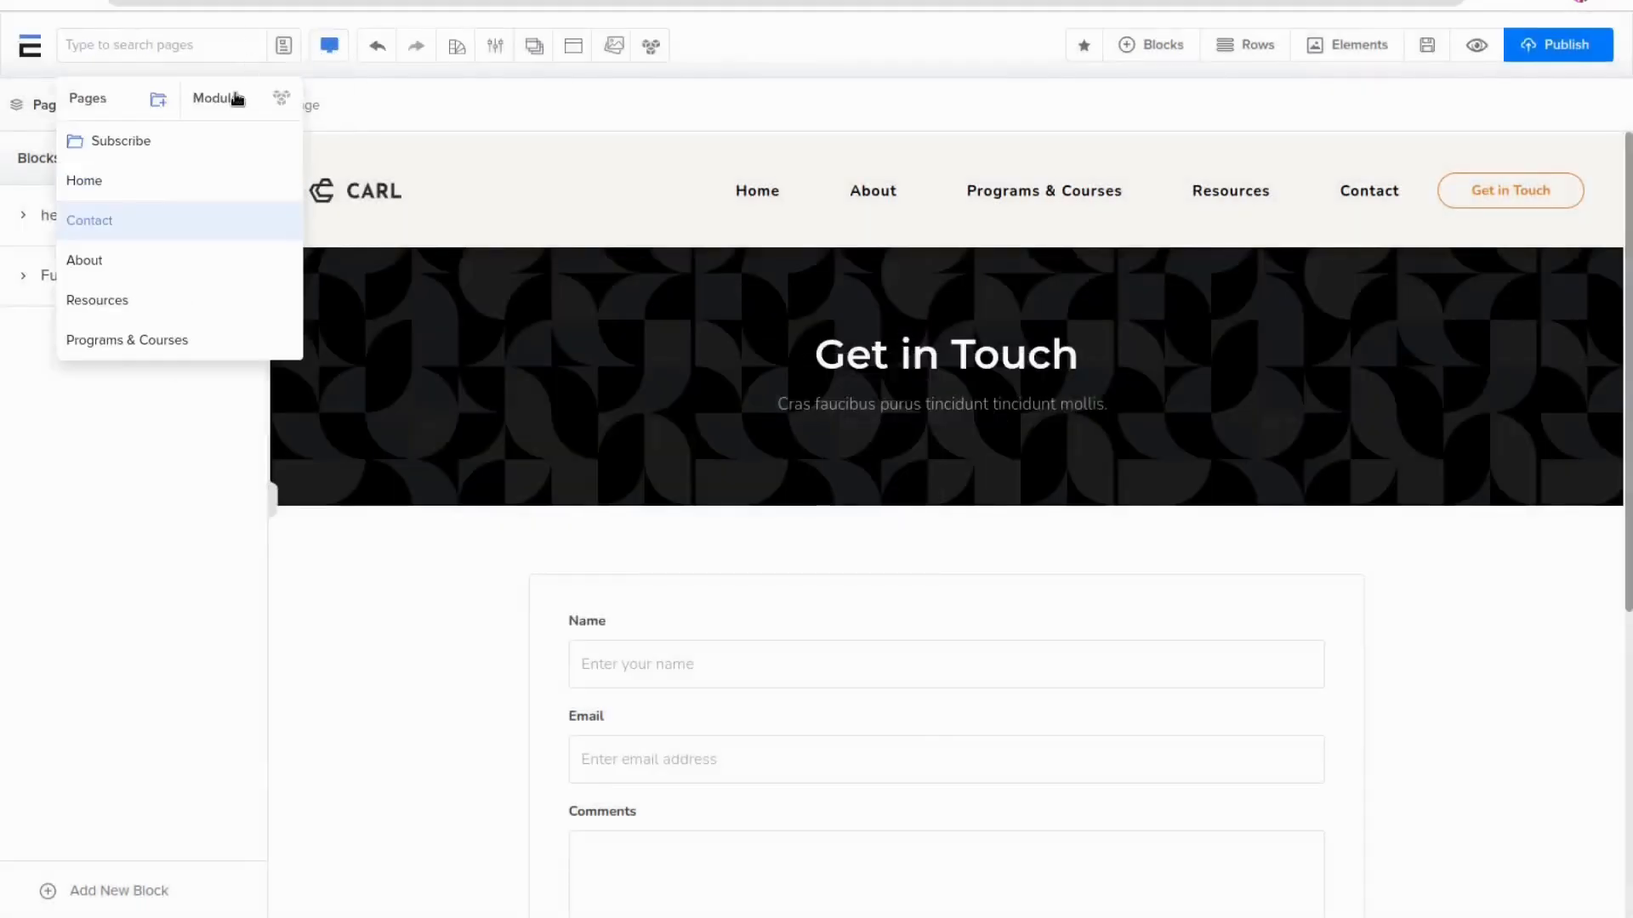
{"action": "left_click", "coordinate": [286, 45]}
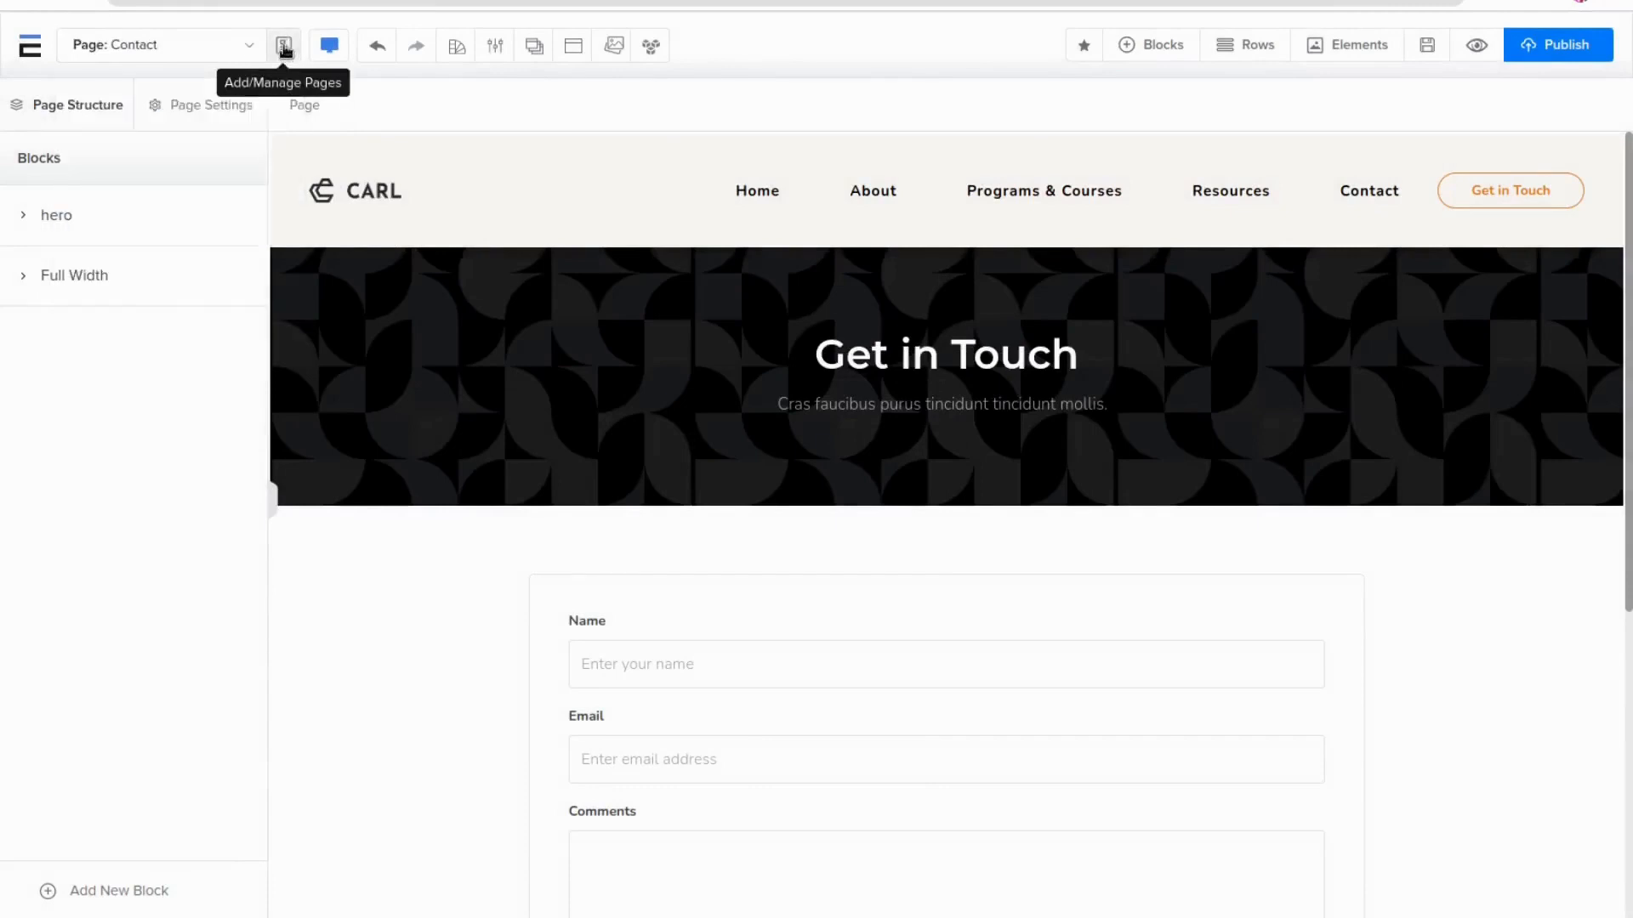
{"action": "left_click", "coordinate": [285, 48]}
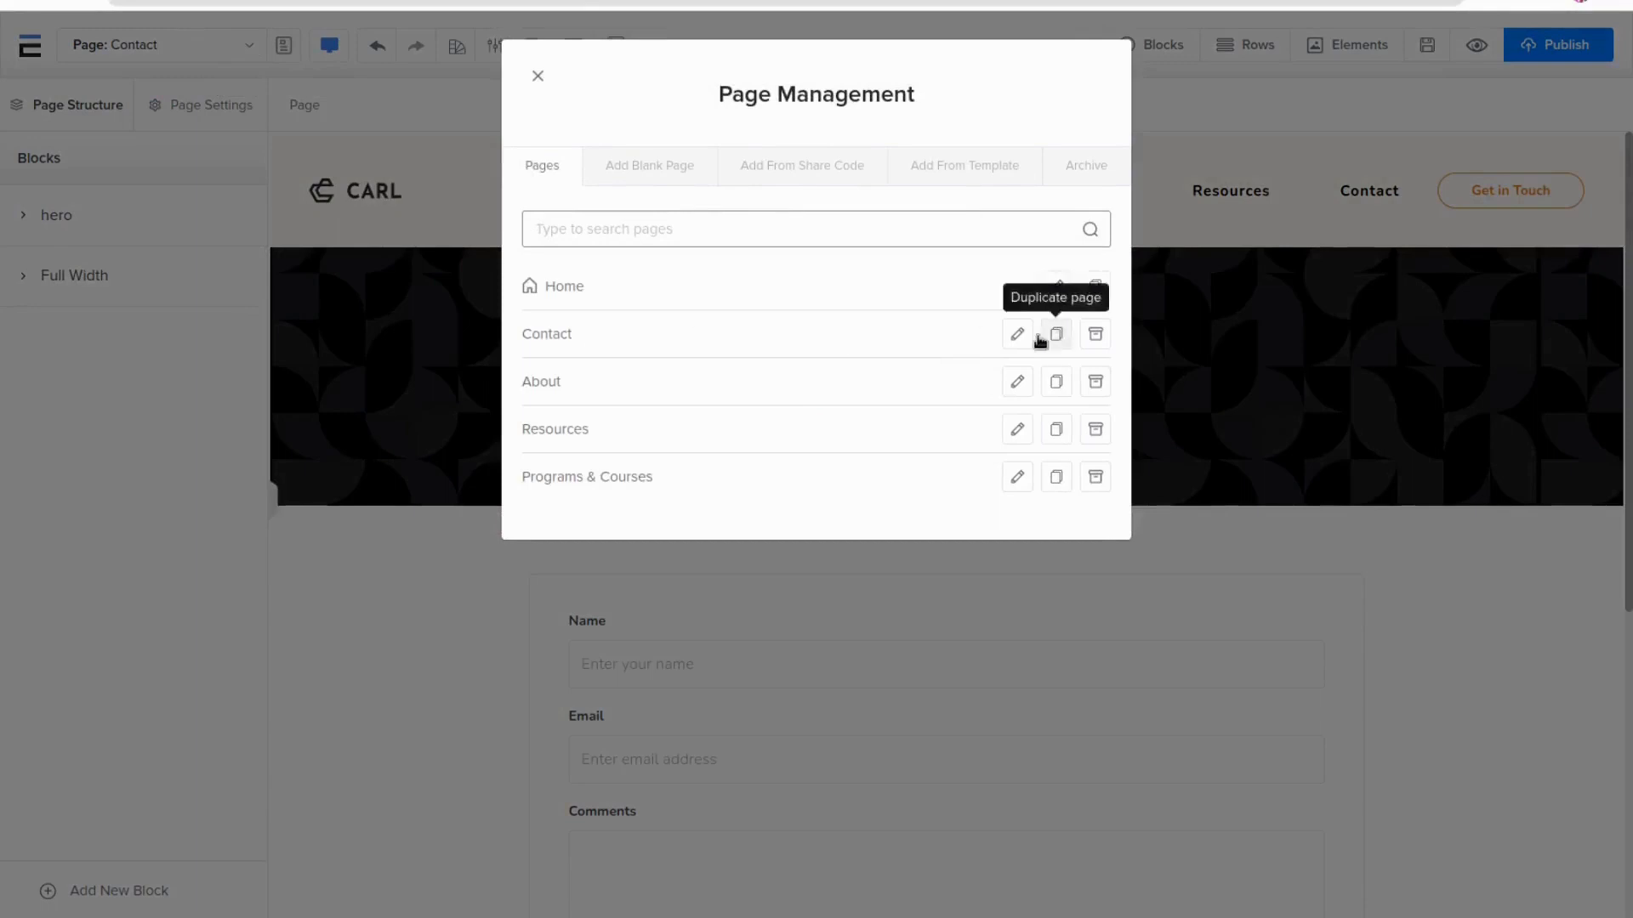
{"action": "left_click", "coordinate": [1018, 336]}
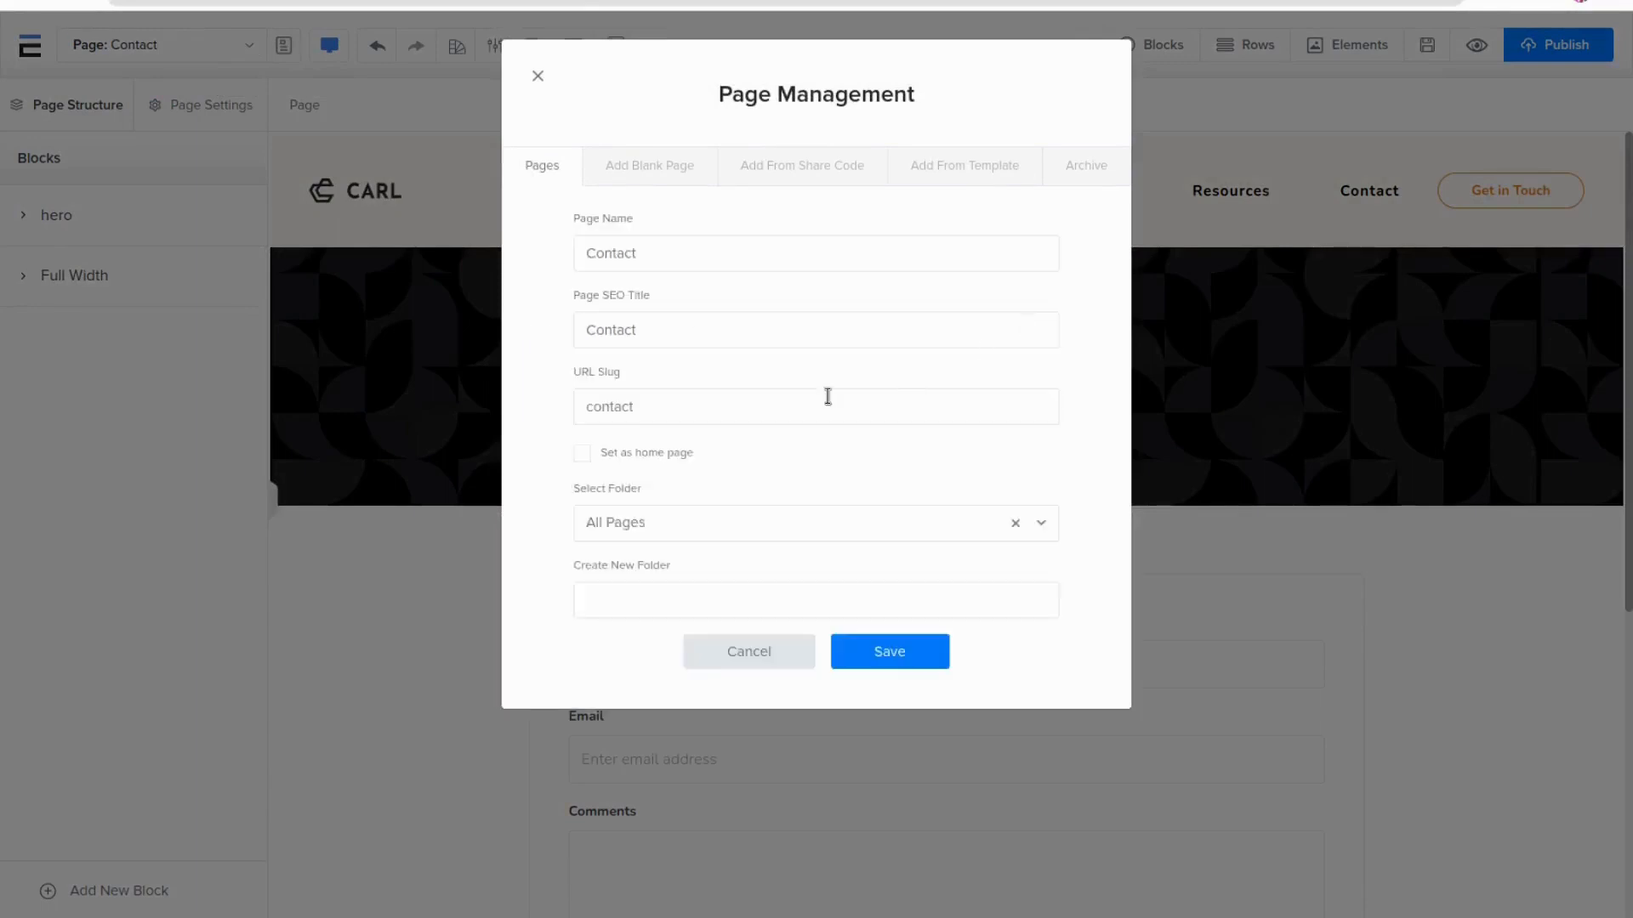
{"action": "left_click", "coordinate": [651, 523]}
{"action": "left_click", "coordinate": [611, 612]}
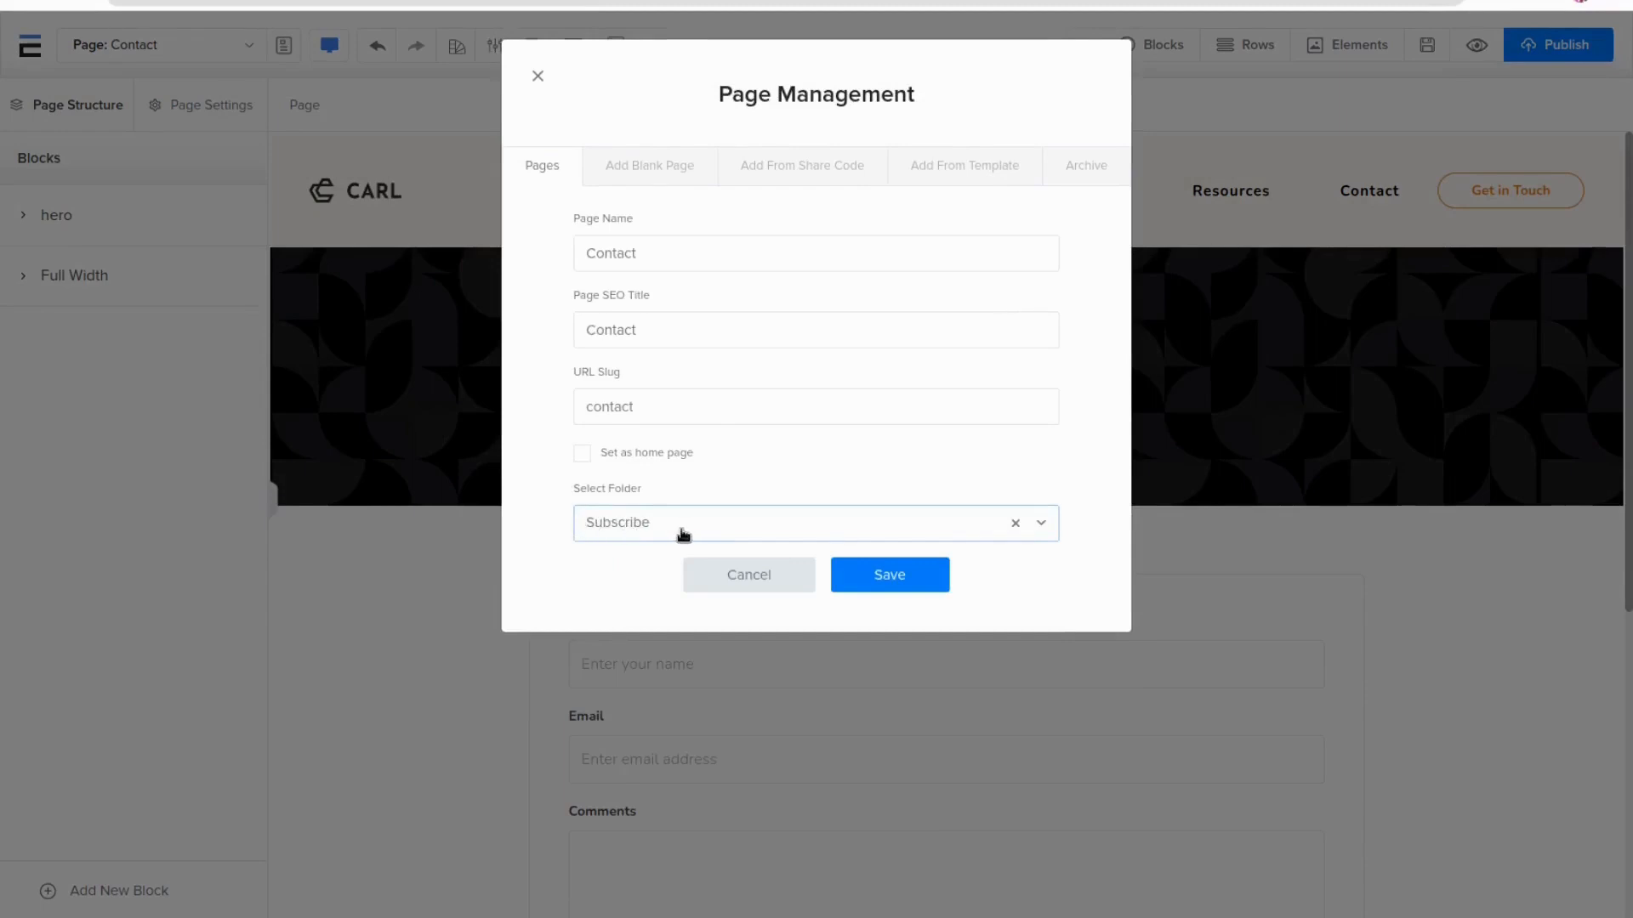
{"action": "left_click_drag", "start_coordinate": [657, 256], "coordinate": [569, 264]}
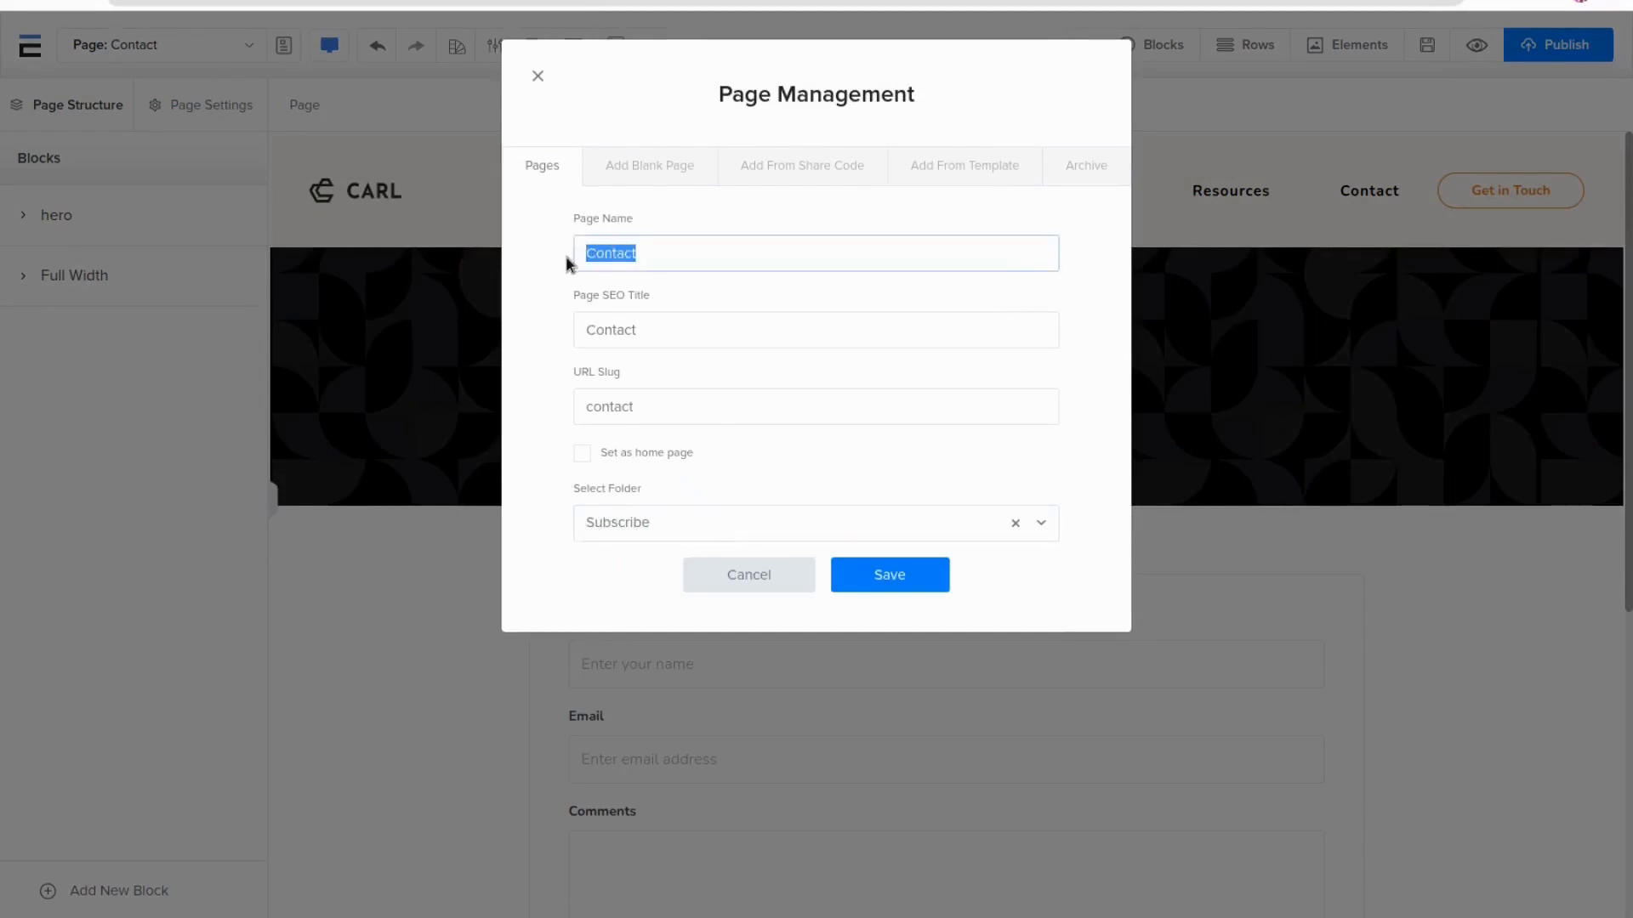
{"action": "left_click_drag", "start_coordinate": [654, 330], "coordinate": [545, 331]}
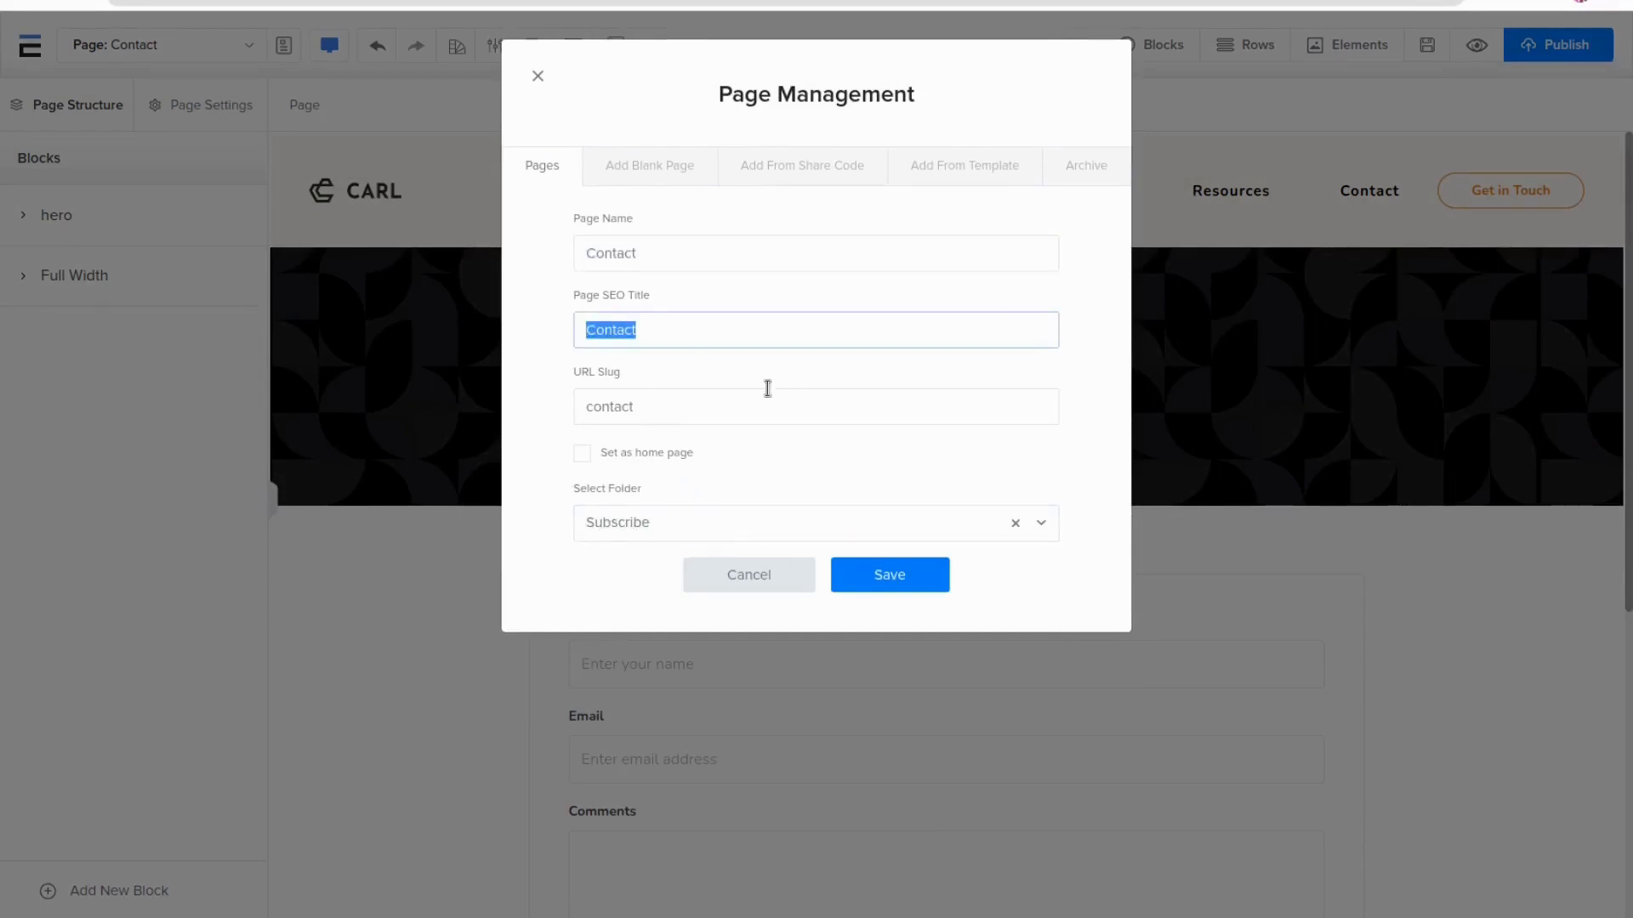
{"action": "left_click_drag", "start_coordinate": [678, 400], "coordinate": [476, 377]}
{"action": "left_click", "coordinate": [559, 423]}
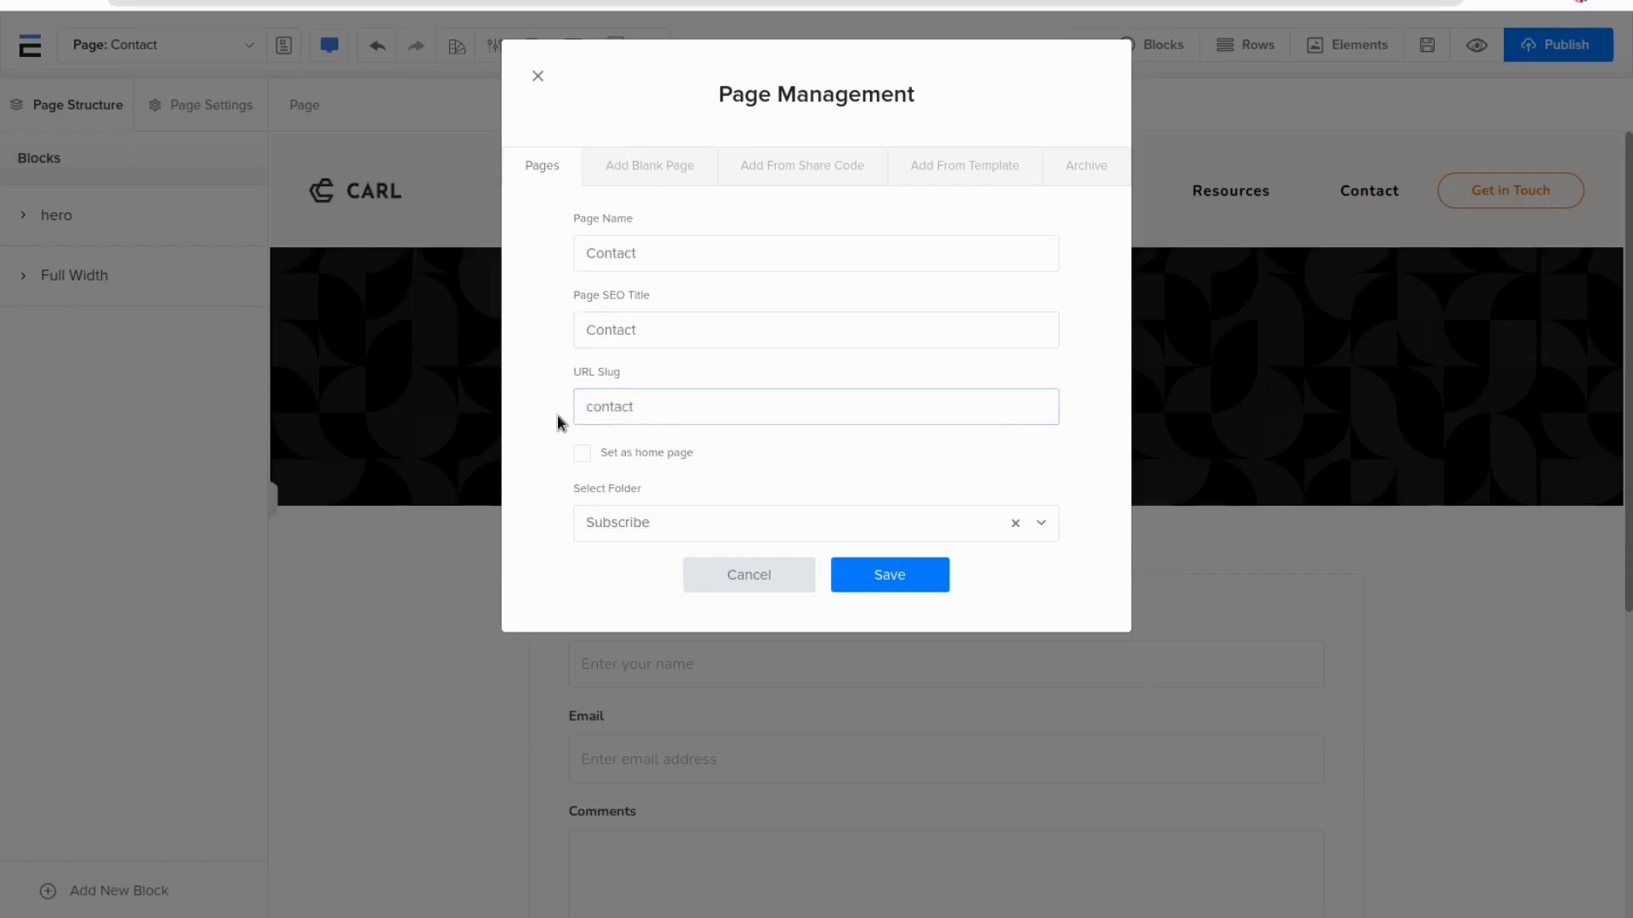
{"action": "left_click", "coordinate": [887, 577]}
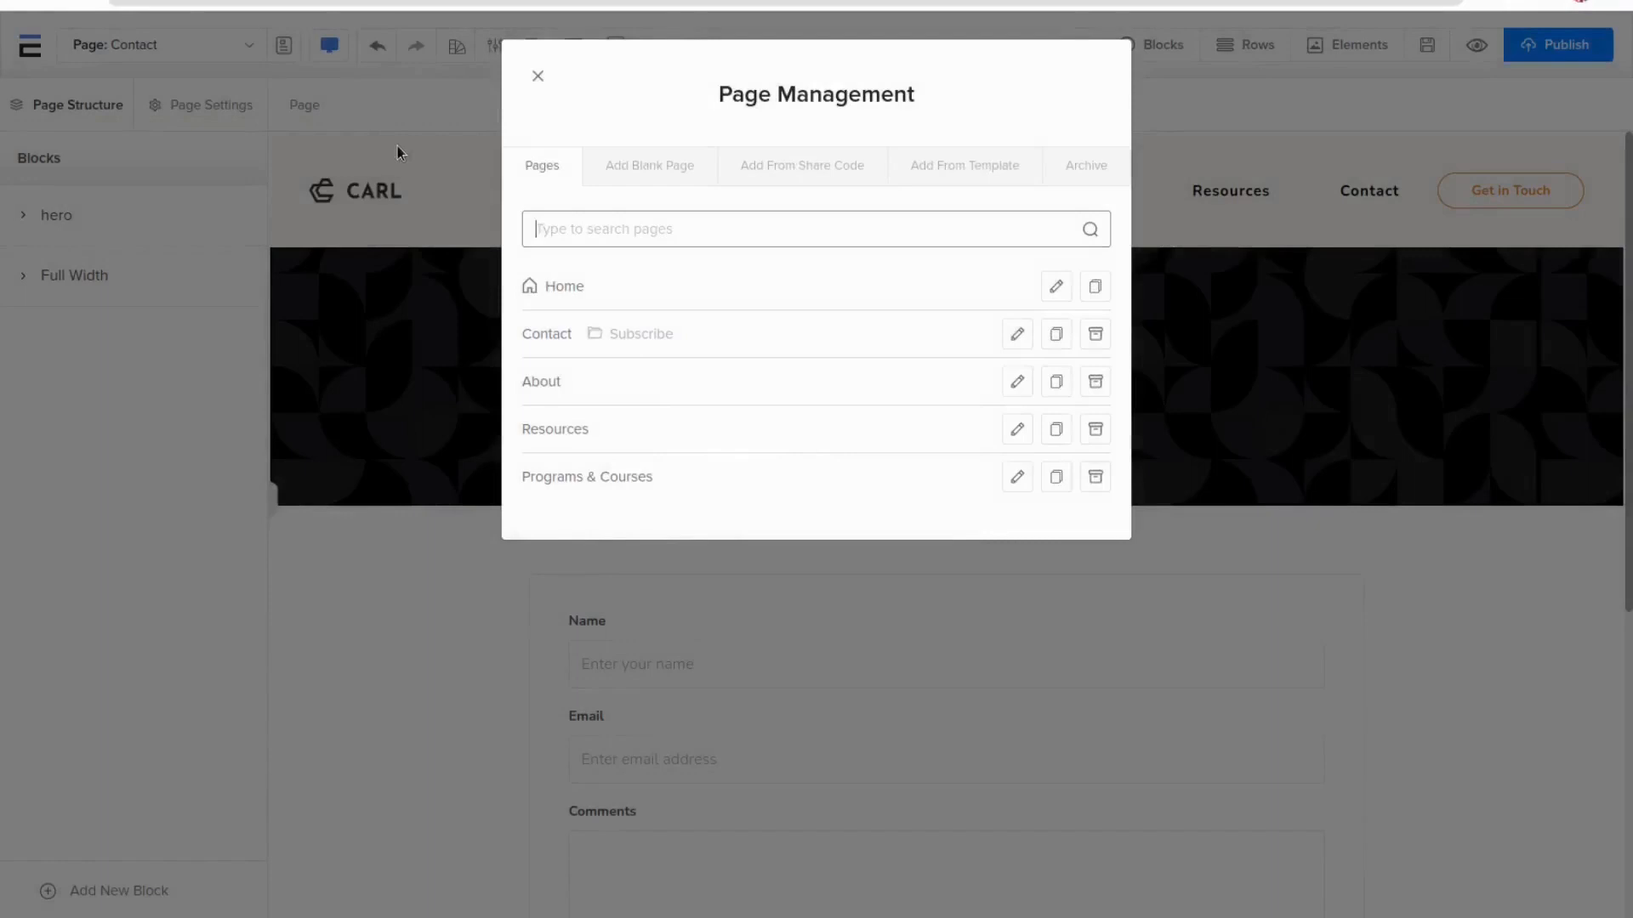
{"action": "left_click", "coordinate": [395, 145]}
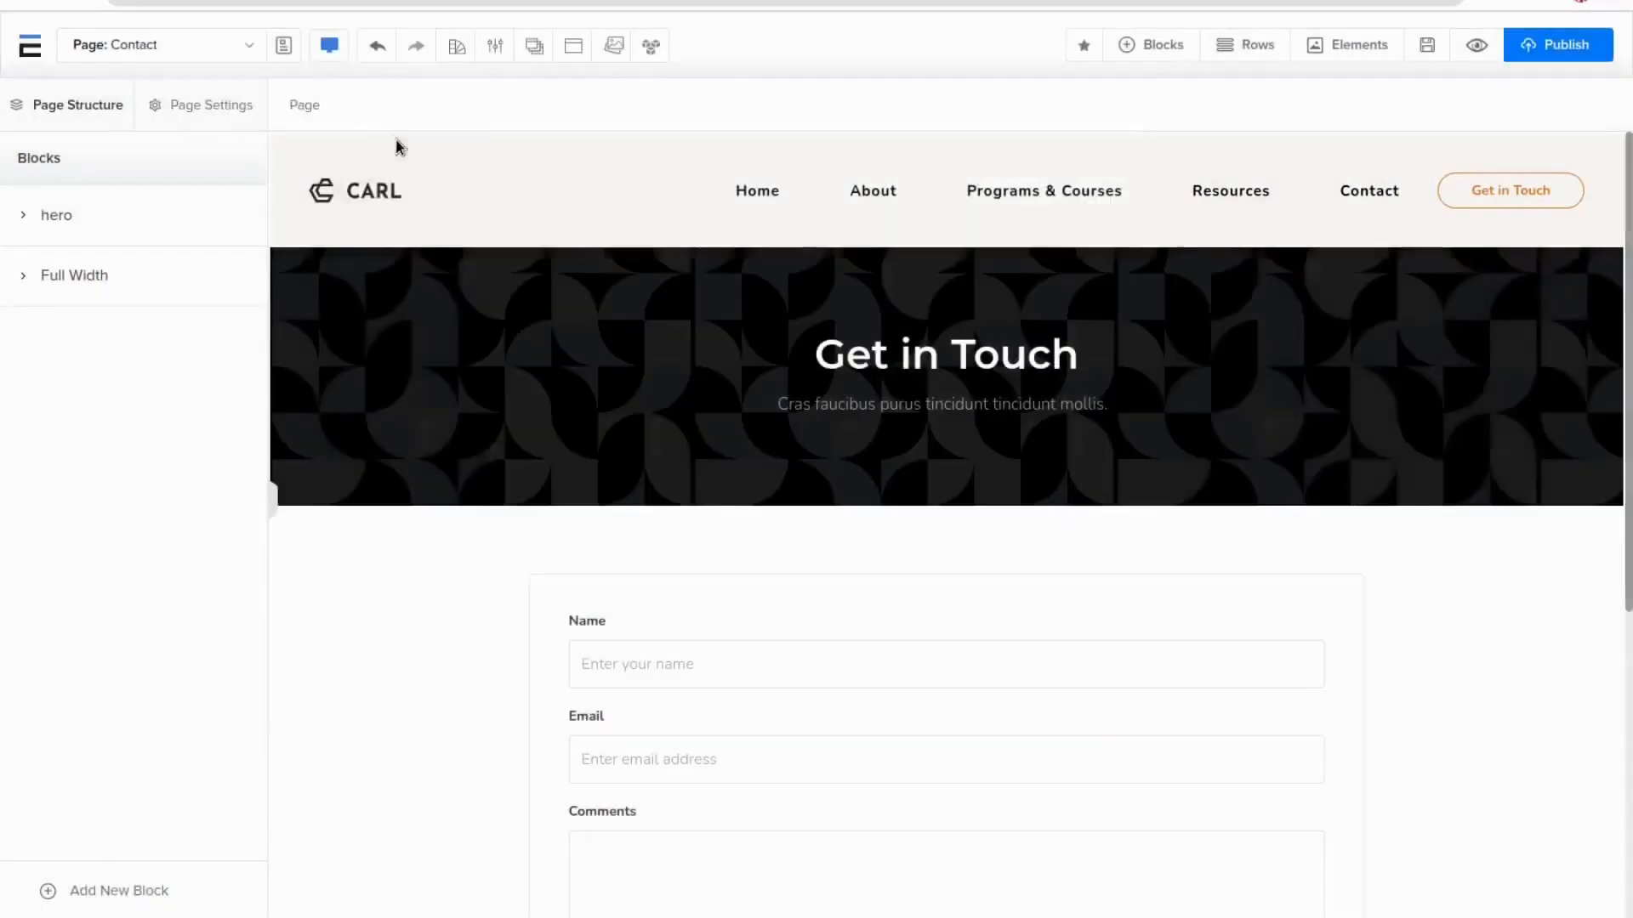
Open the Subscribe folder in the page list to view its pages, then go back to all pages
{"action": "left_click", "coordinate": [247, 51]}
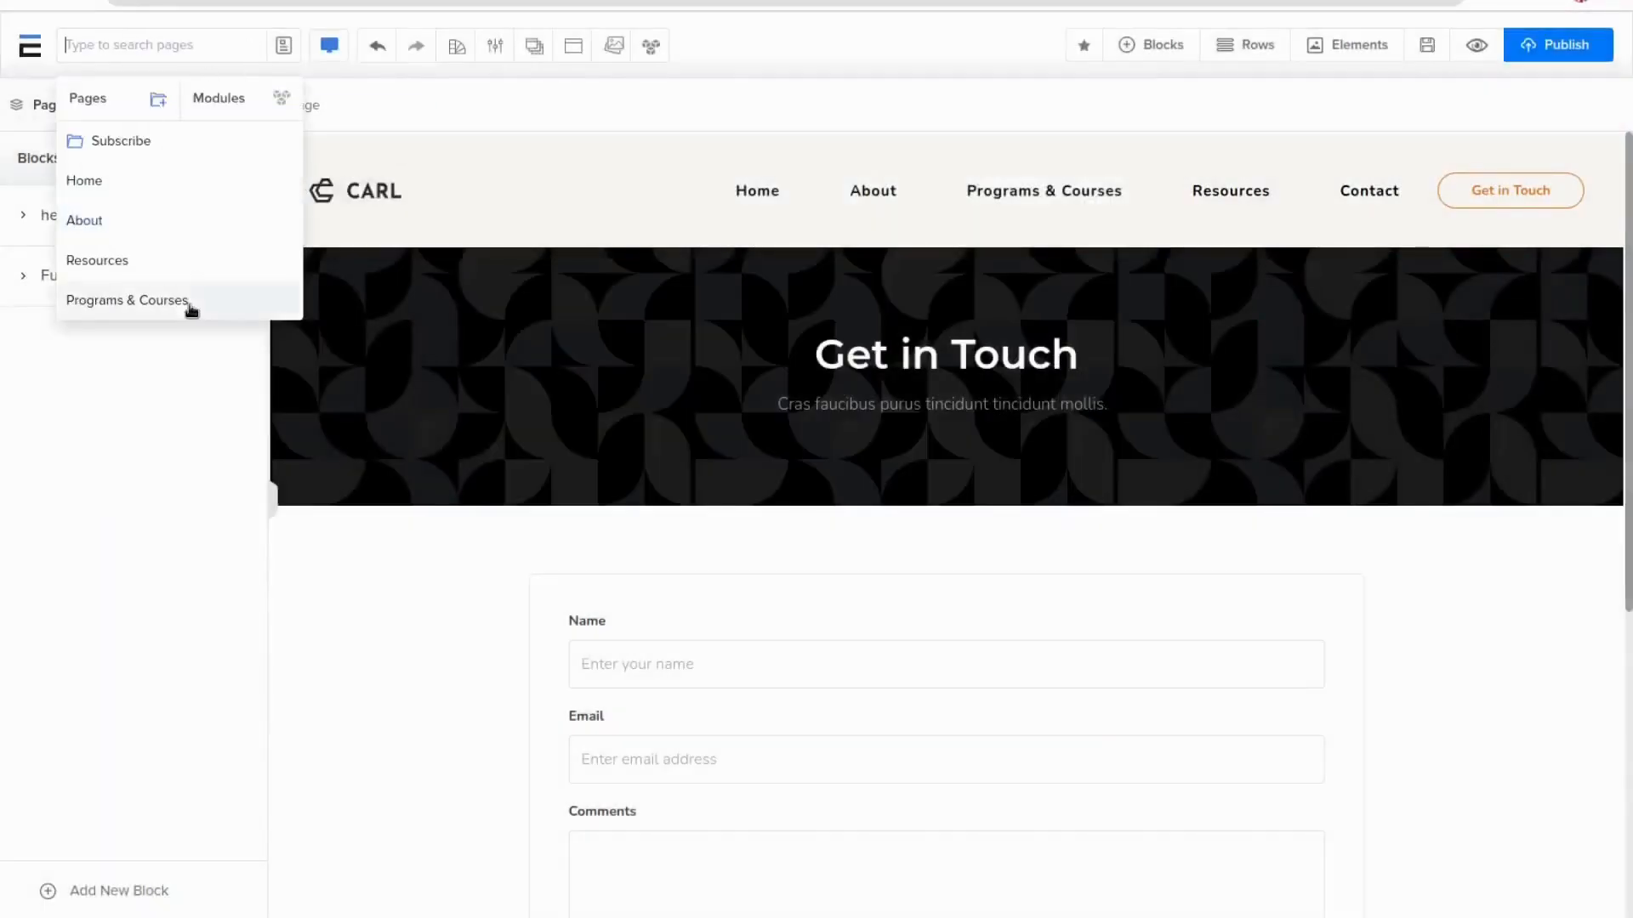
{"action": "left_click", "coordinate": [153, 151]}
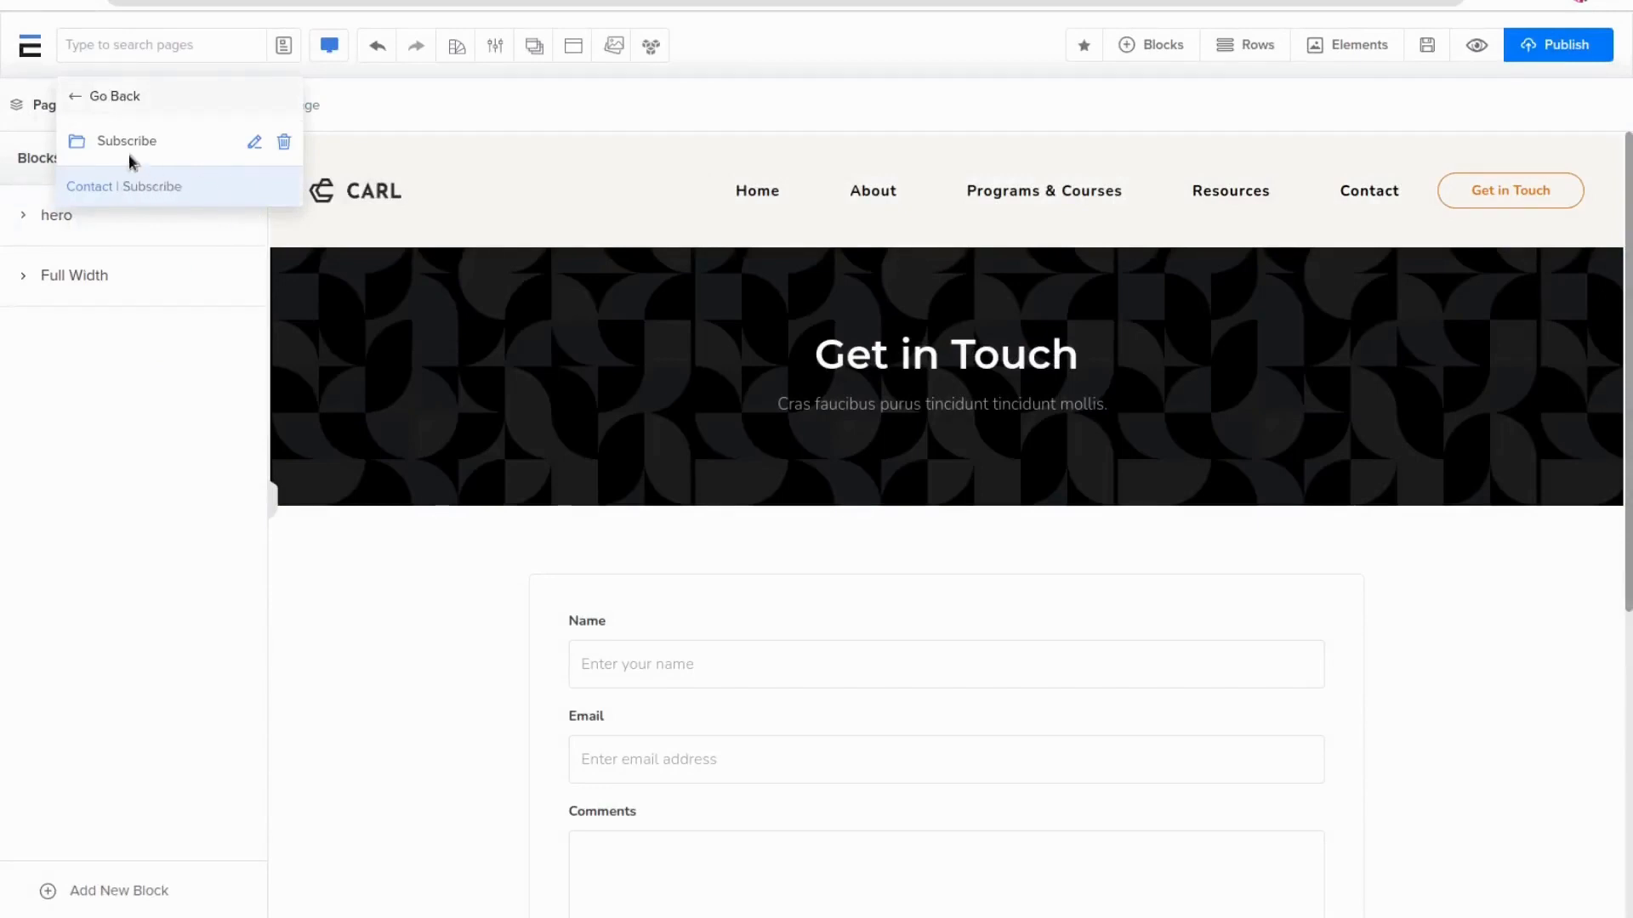
{"action": "left_click", "coordinate": [73, 99]}
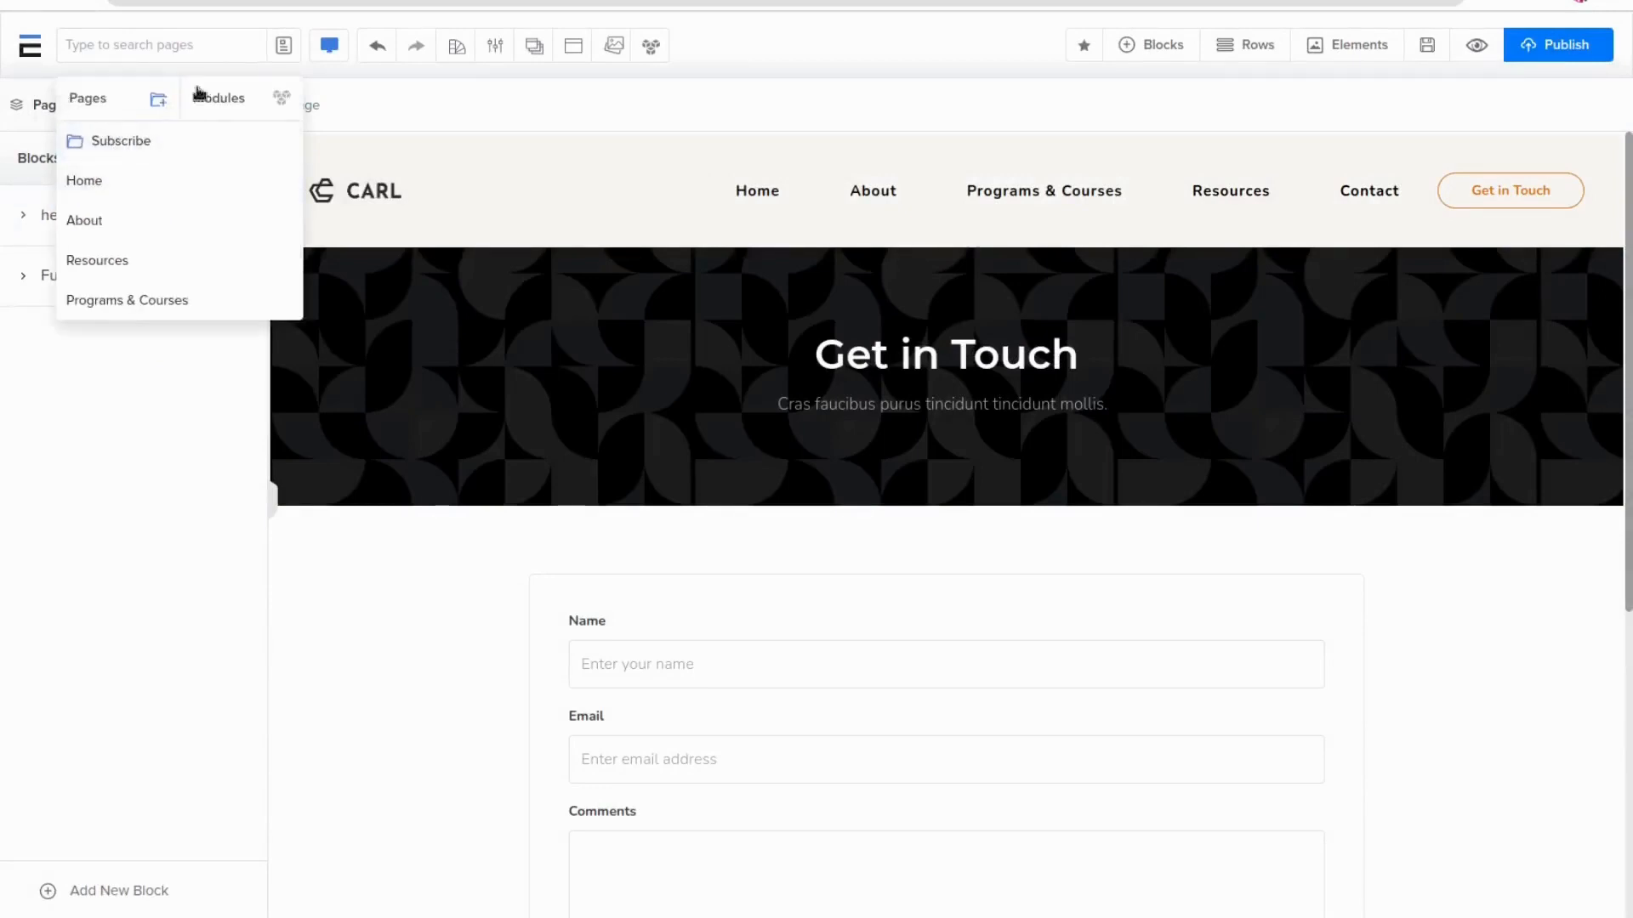
Open Page Management and browse its Add Blank Page, Add From Share Code, Add From Template and Archive tabs
{"action": "left_click", "coordinate": [287, 46]}
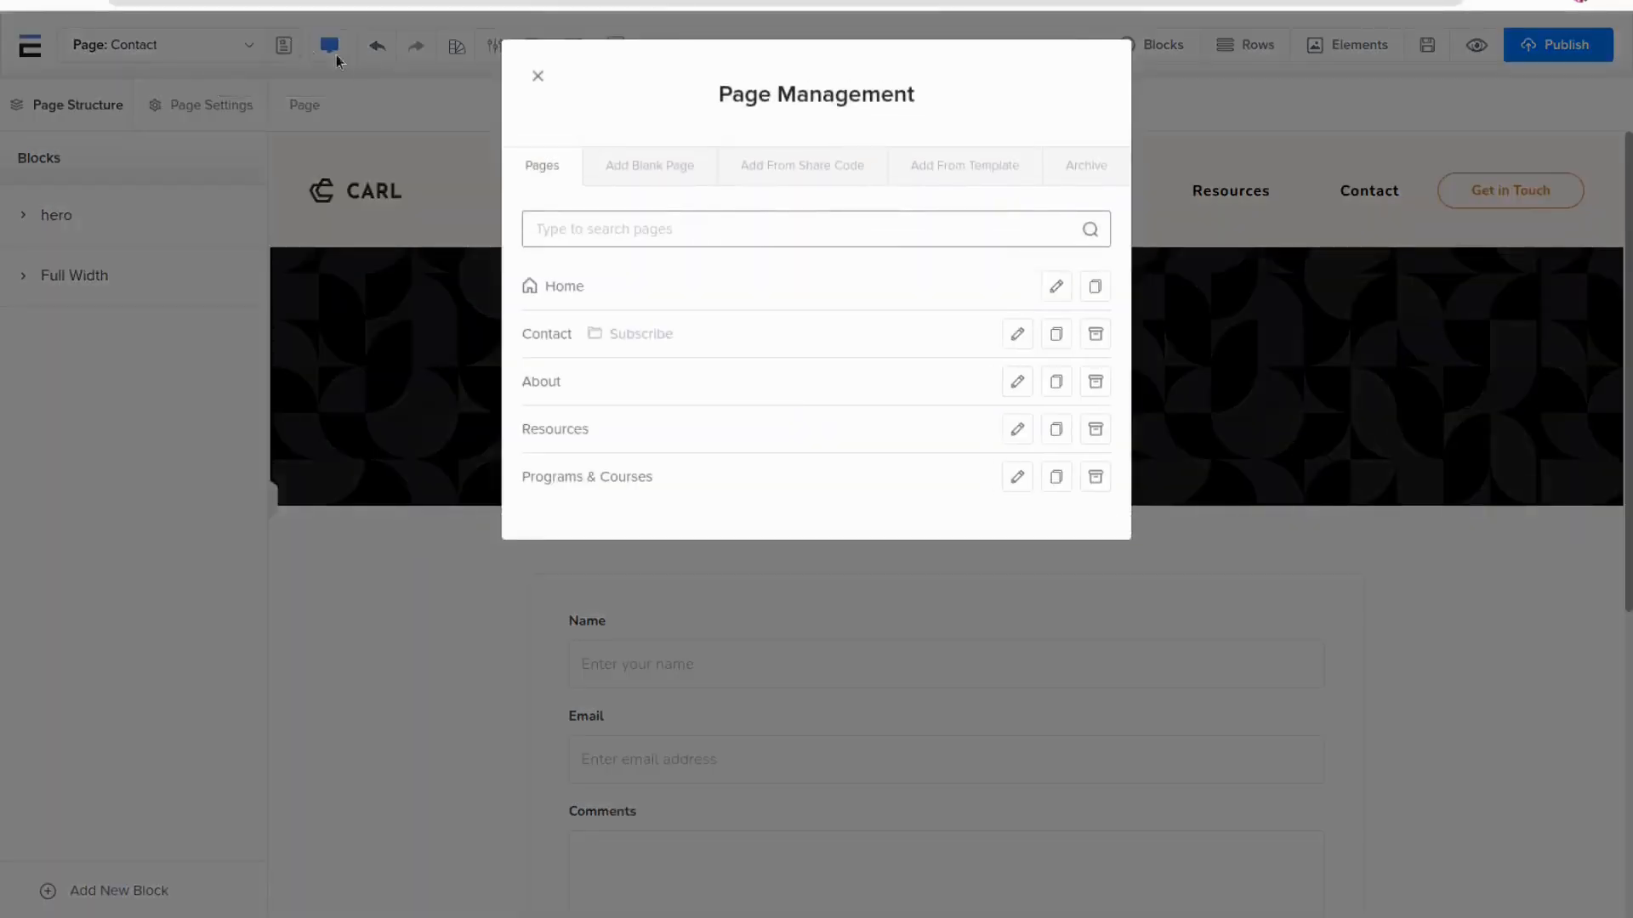
{"action": "left_click", "coordinate": [311, 106]}
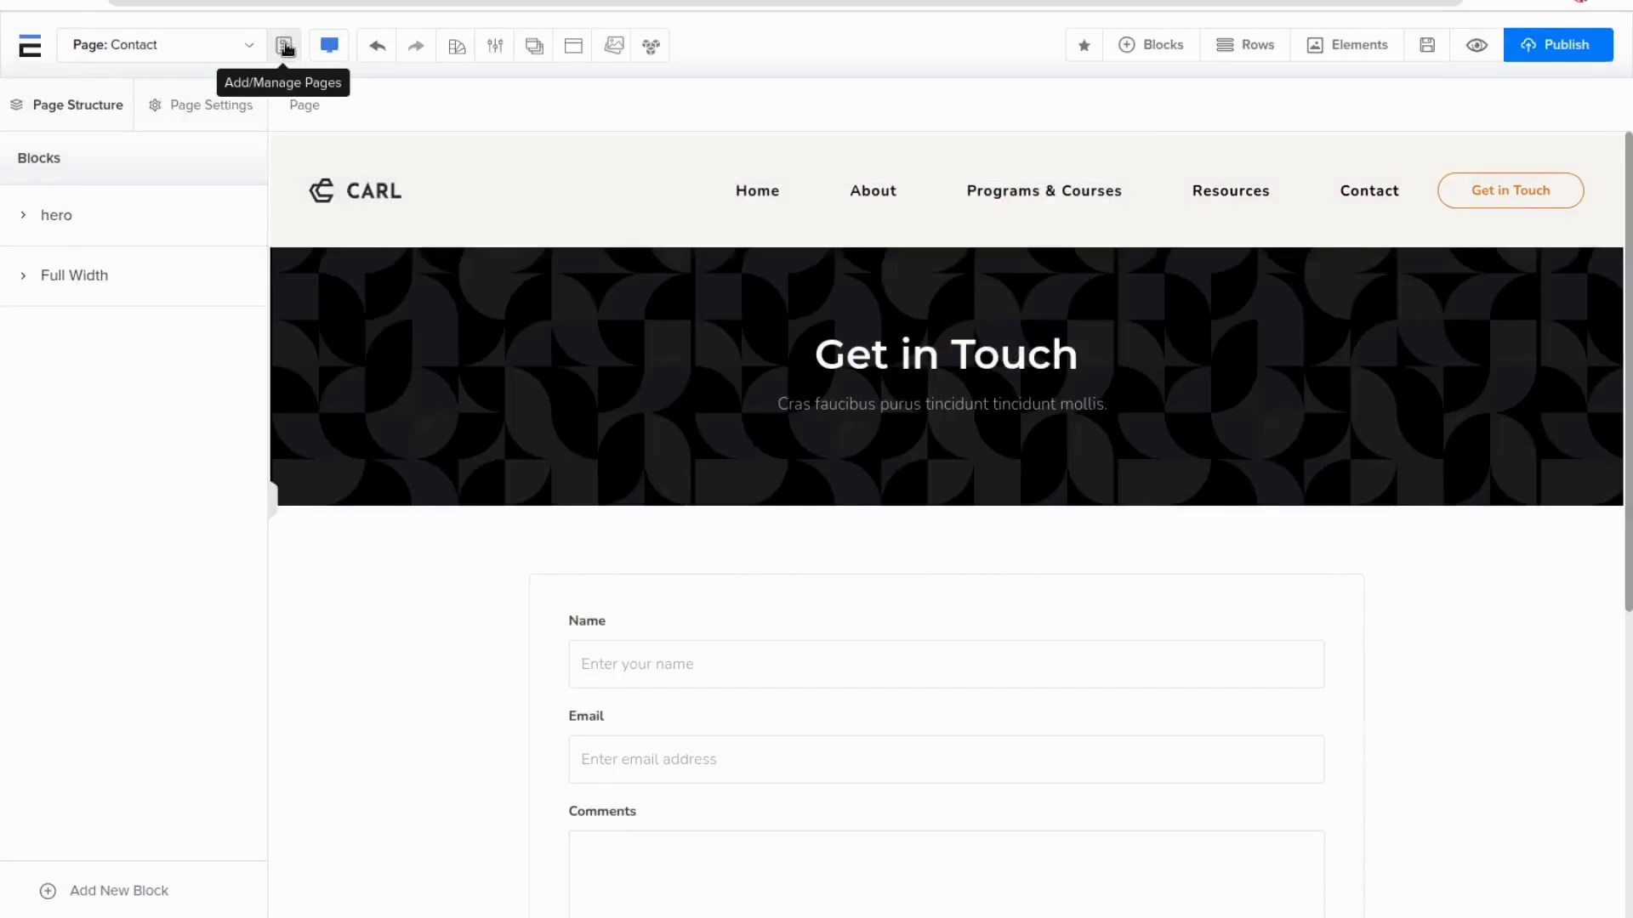
{"action": "left_click", "coordinate": [284, 47]}
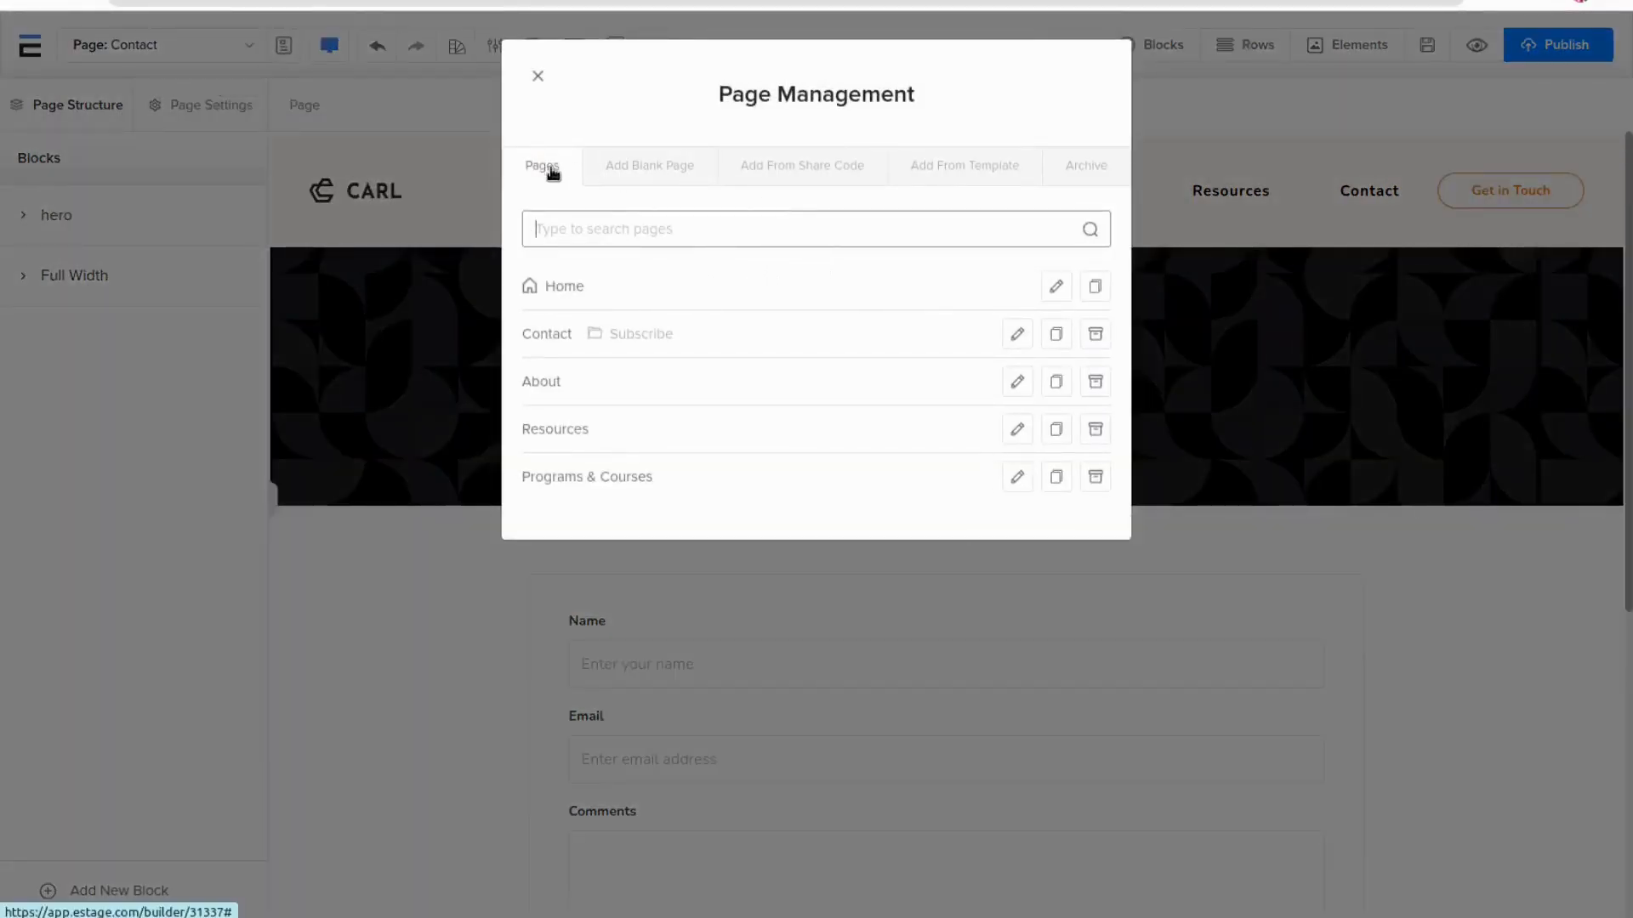
{"action": "left_click", "coordinate": [677, 166]}
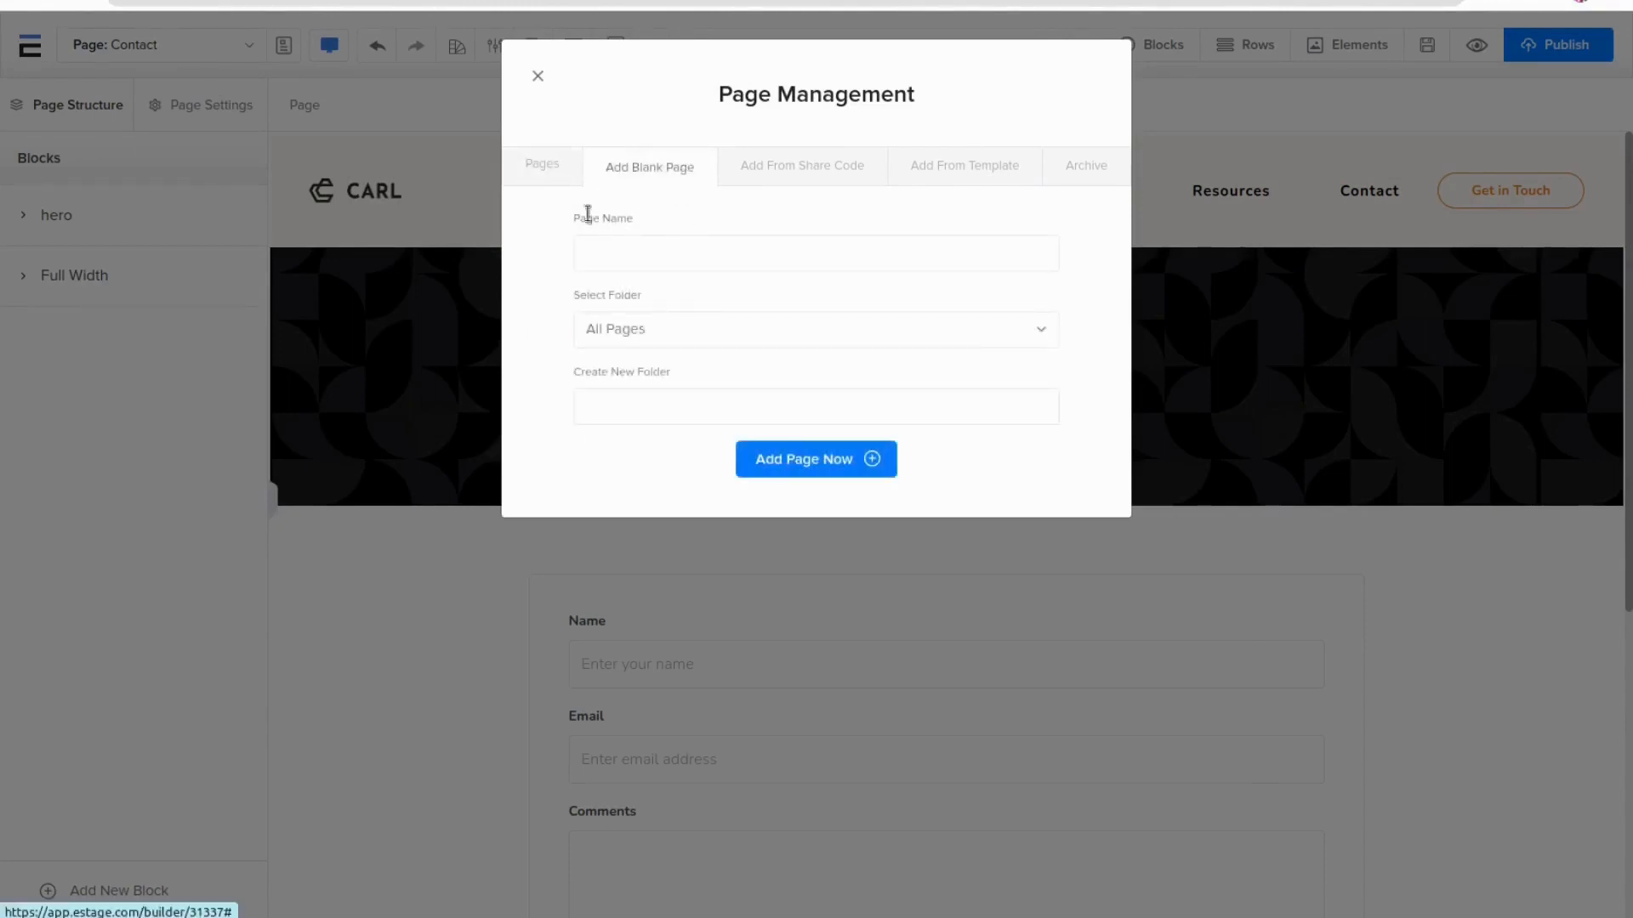
{"action": "left_click", "coordinate": [797, 167]}
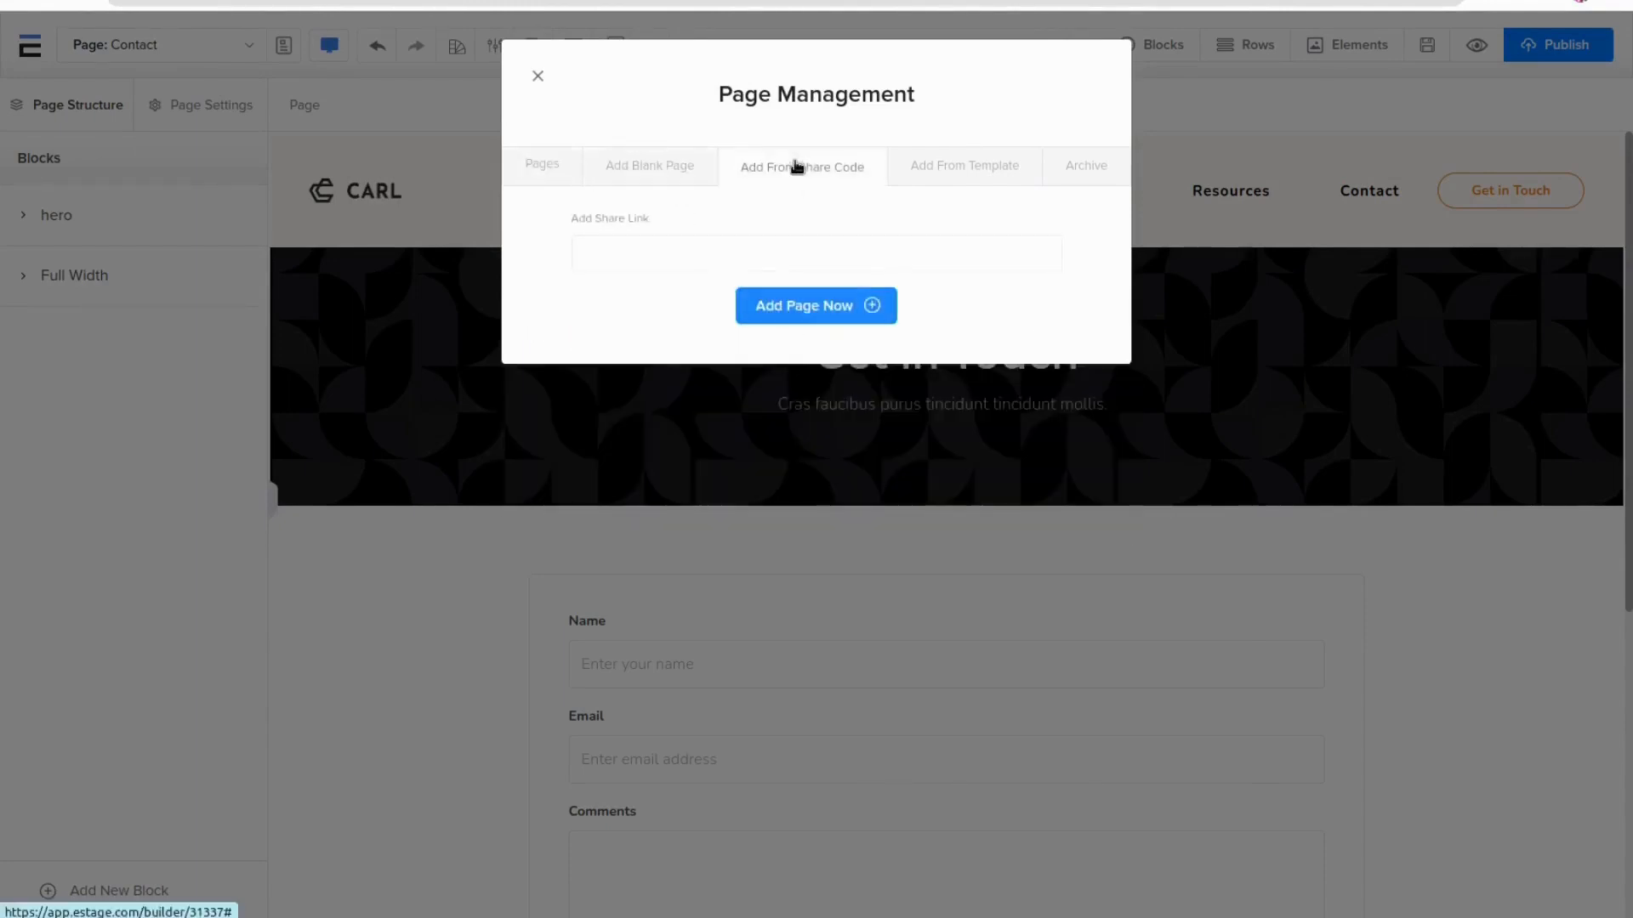
{"action": "left_click", "coordinate": [637, 252]}
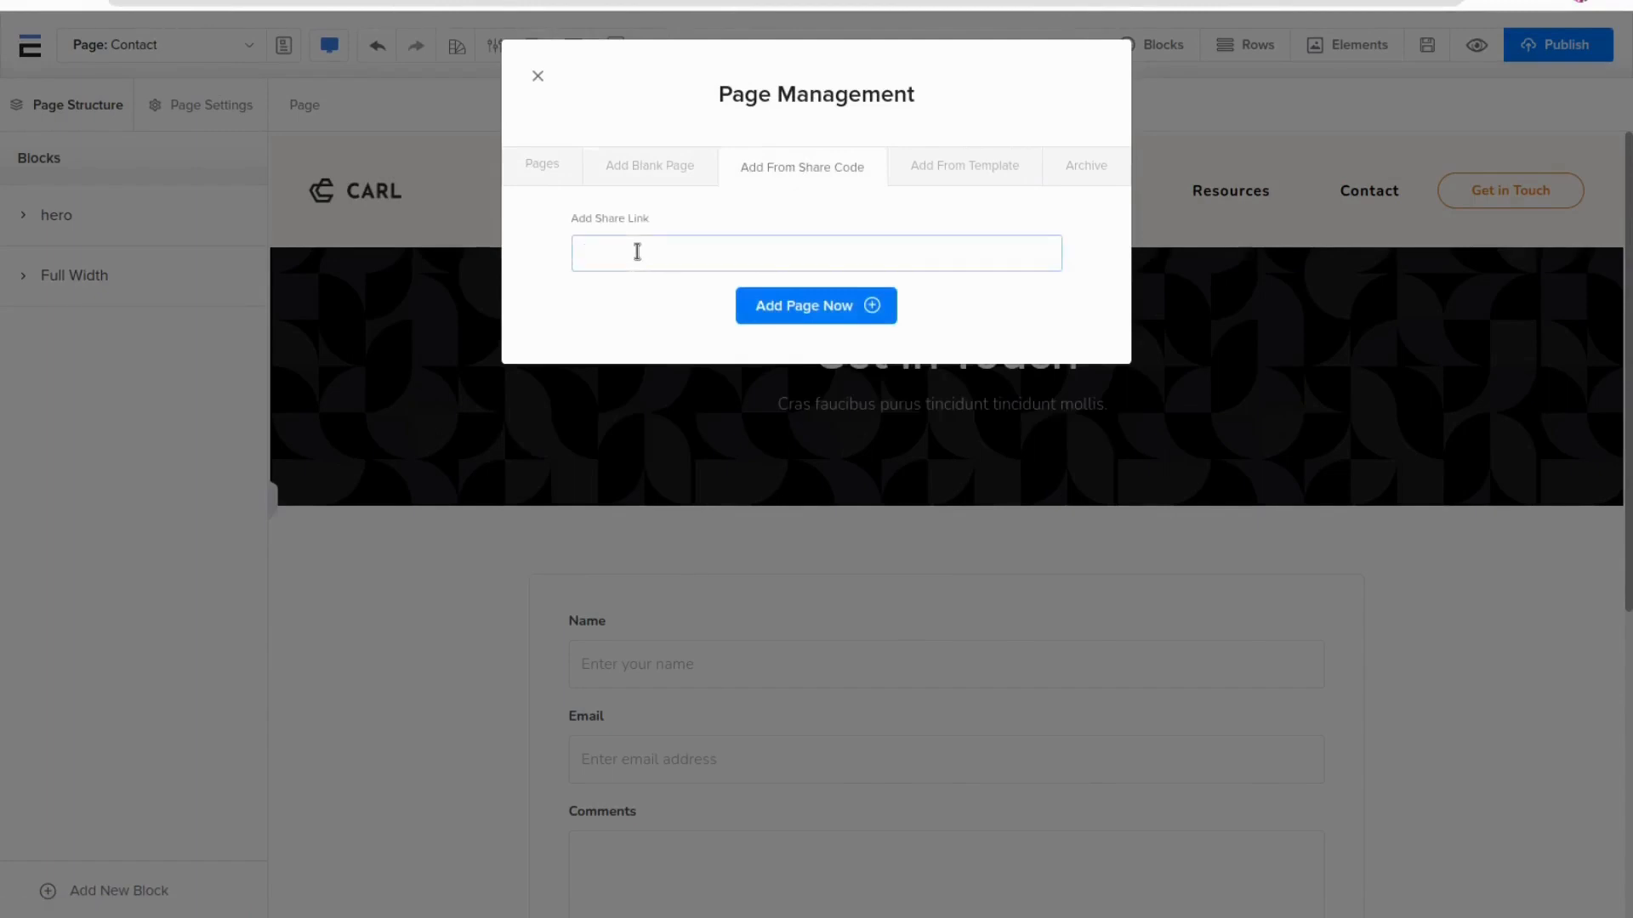
{"action": "left_click", "coordinate": [995, 169]}
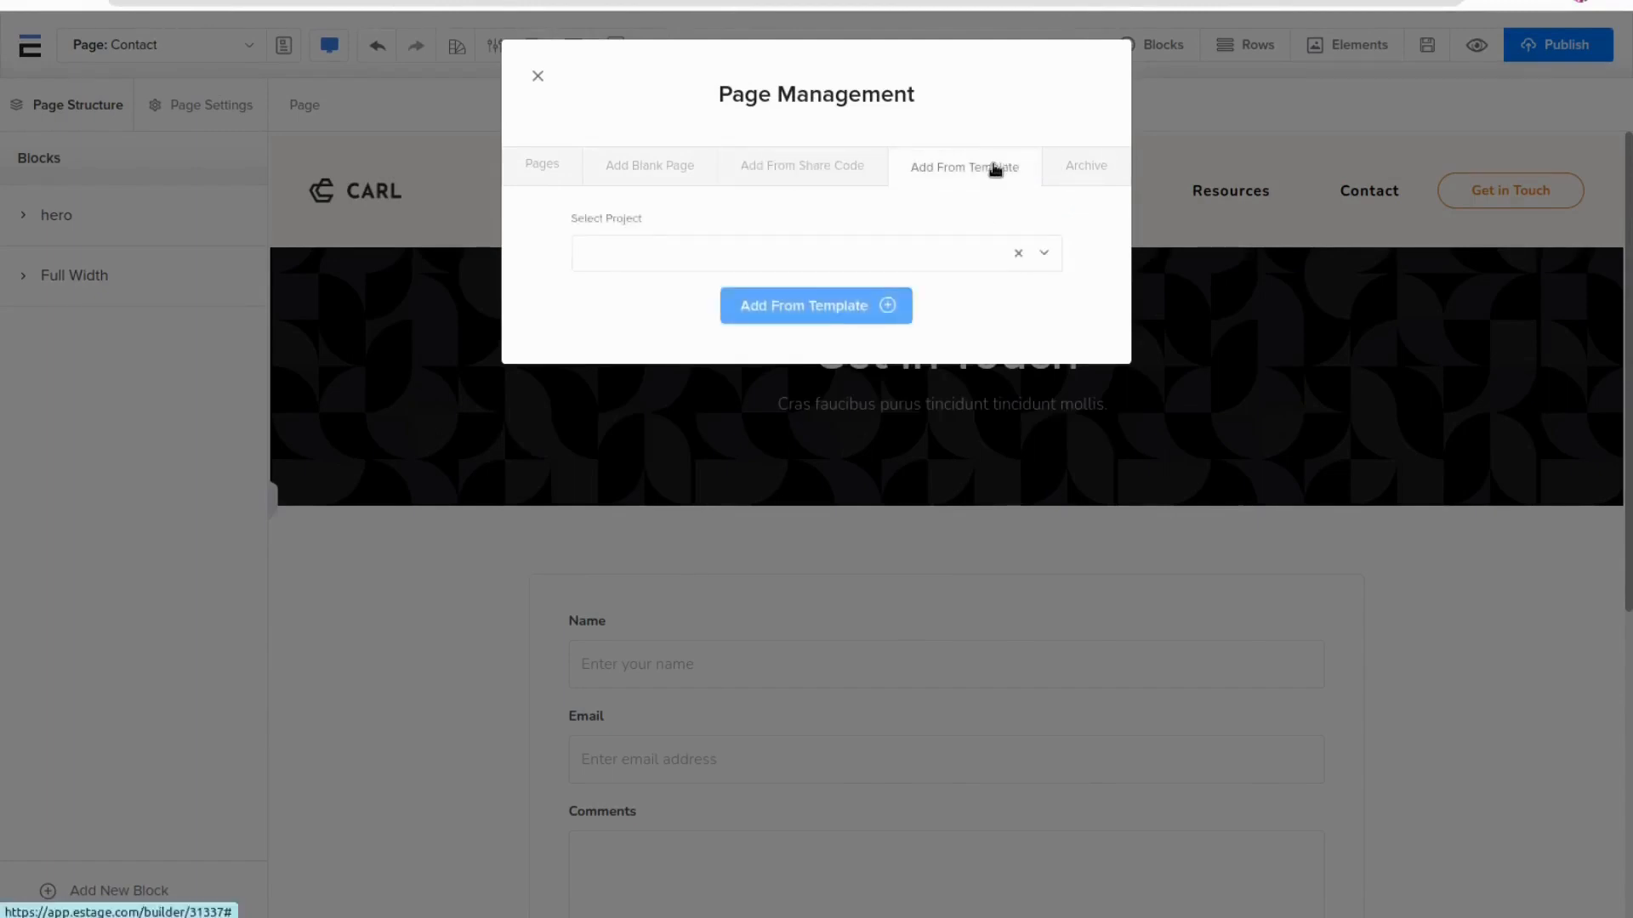
{"action": "left_click", "coordinate": [611, 272]}
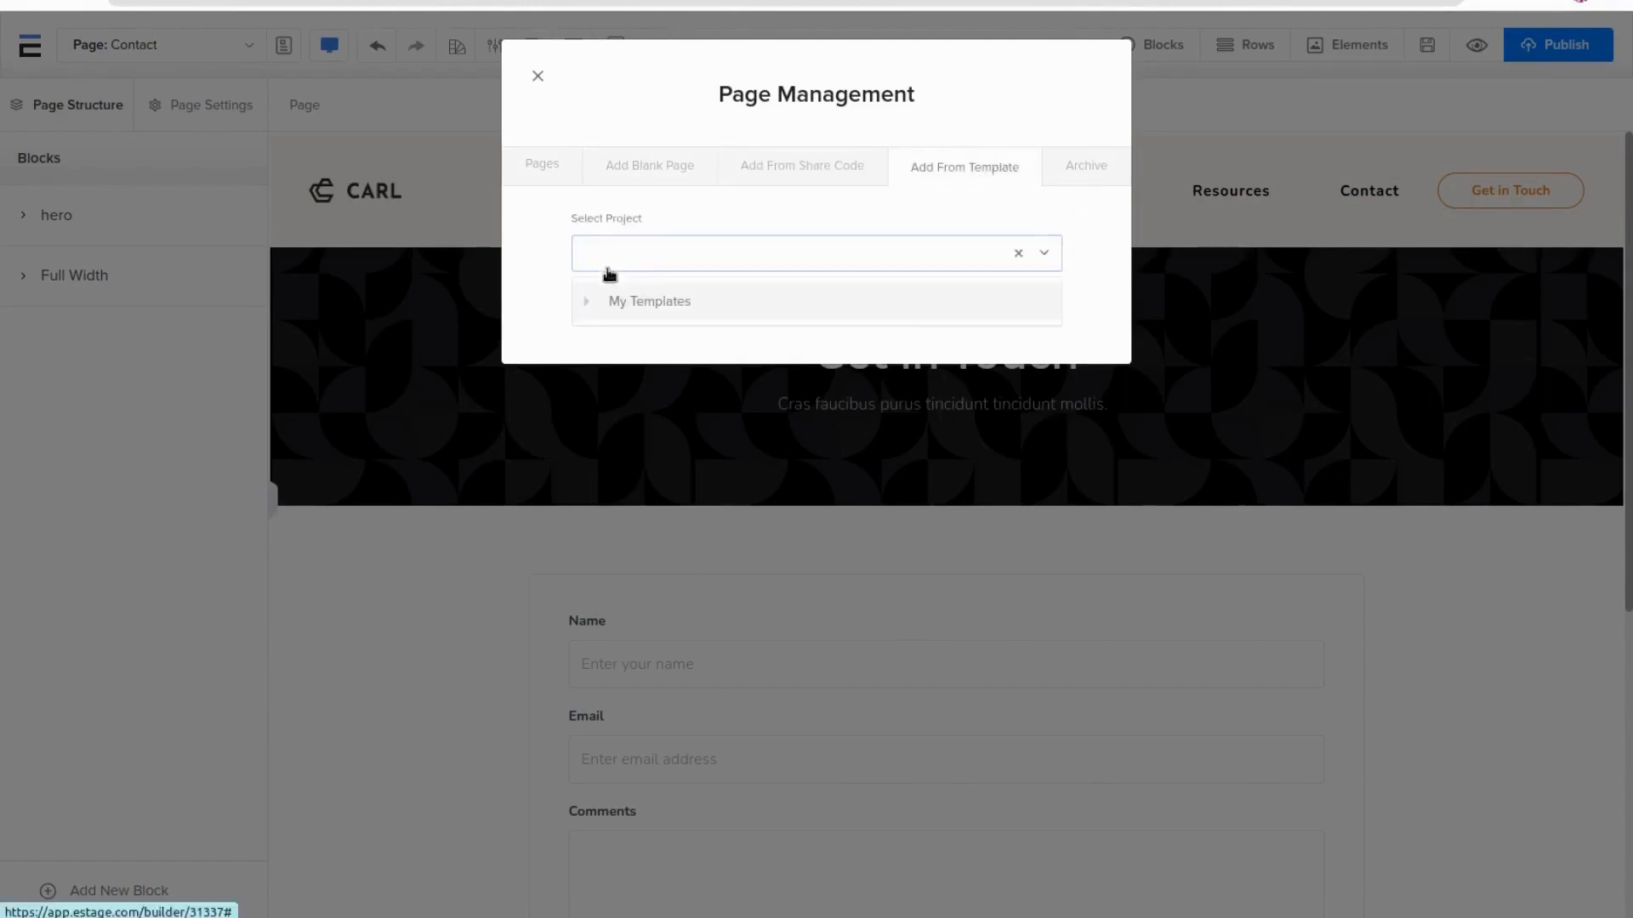
{"action": "left_click", "coordinate": [1073, 170]}
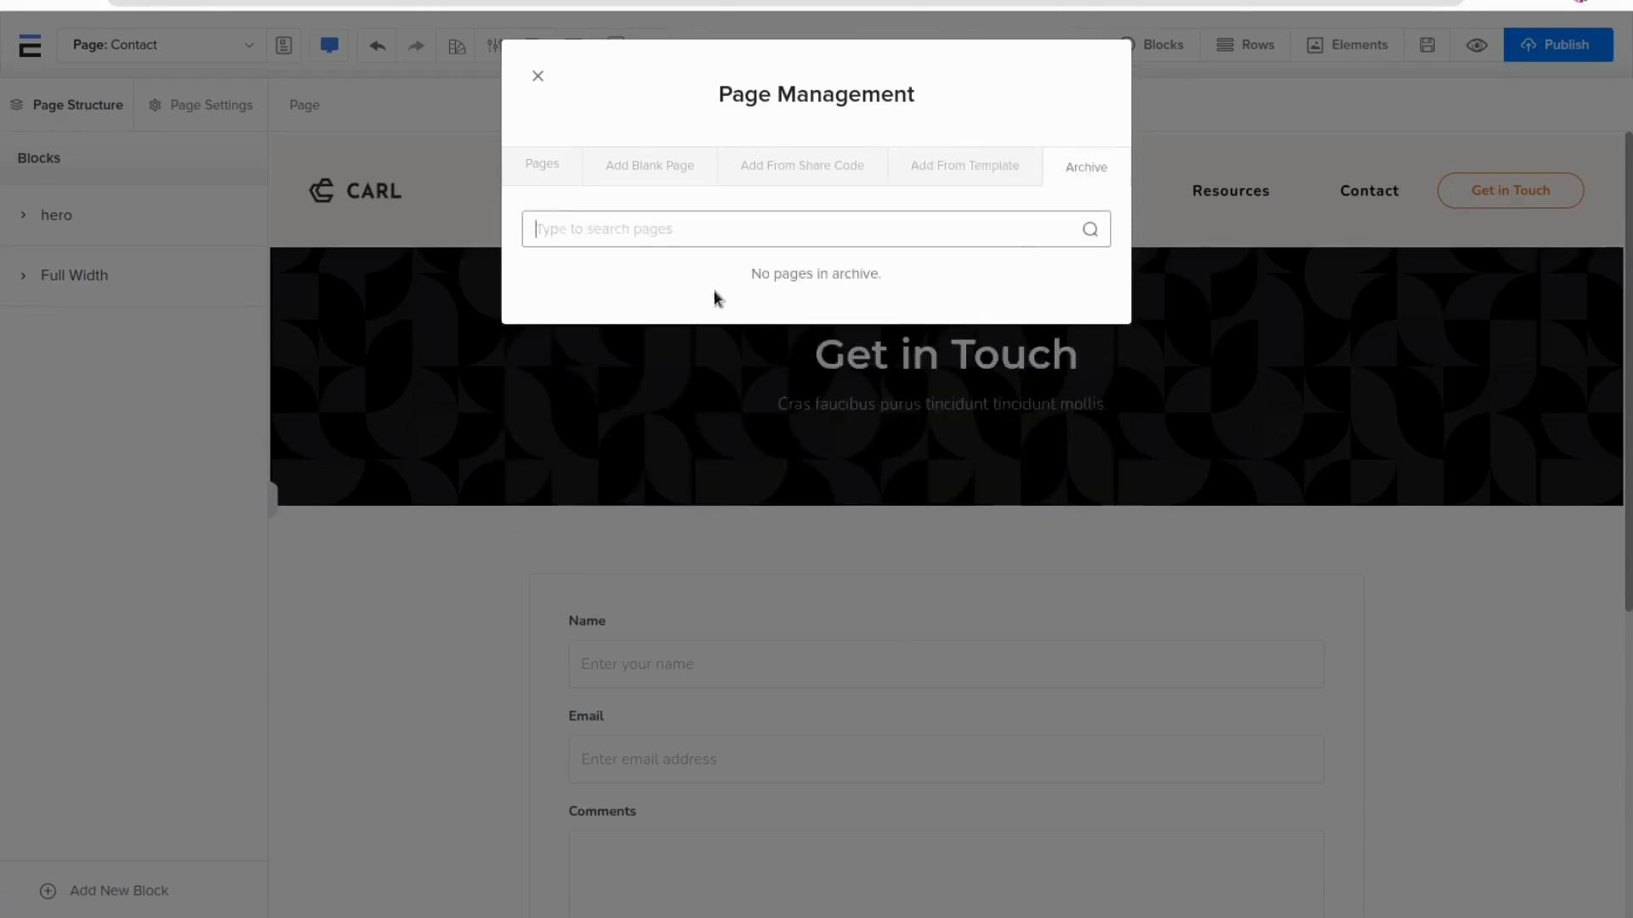
{"action": "left_click", "coordinate": [541, 171]}
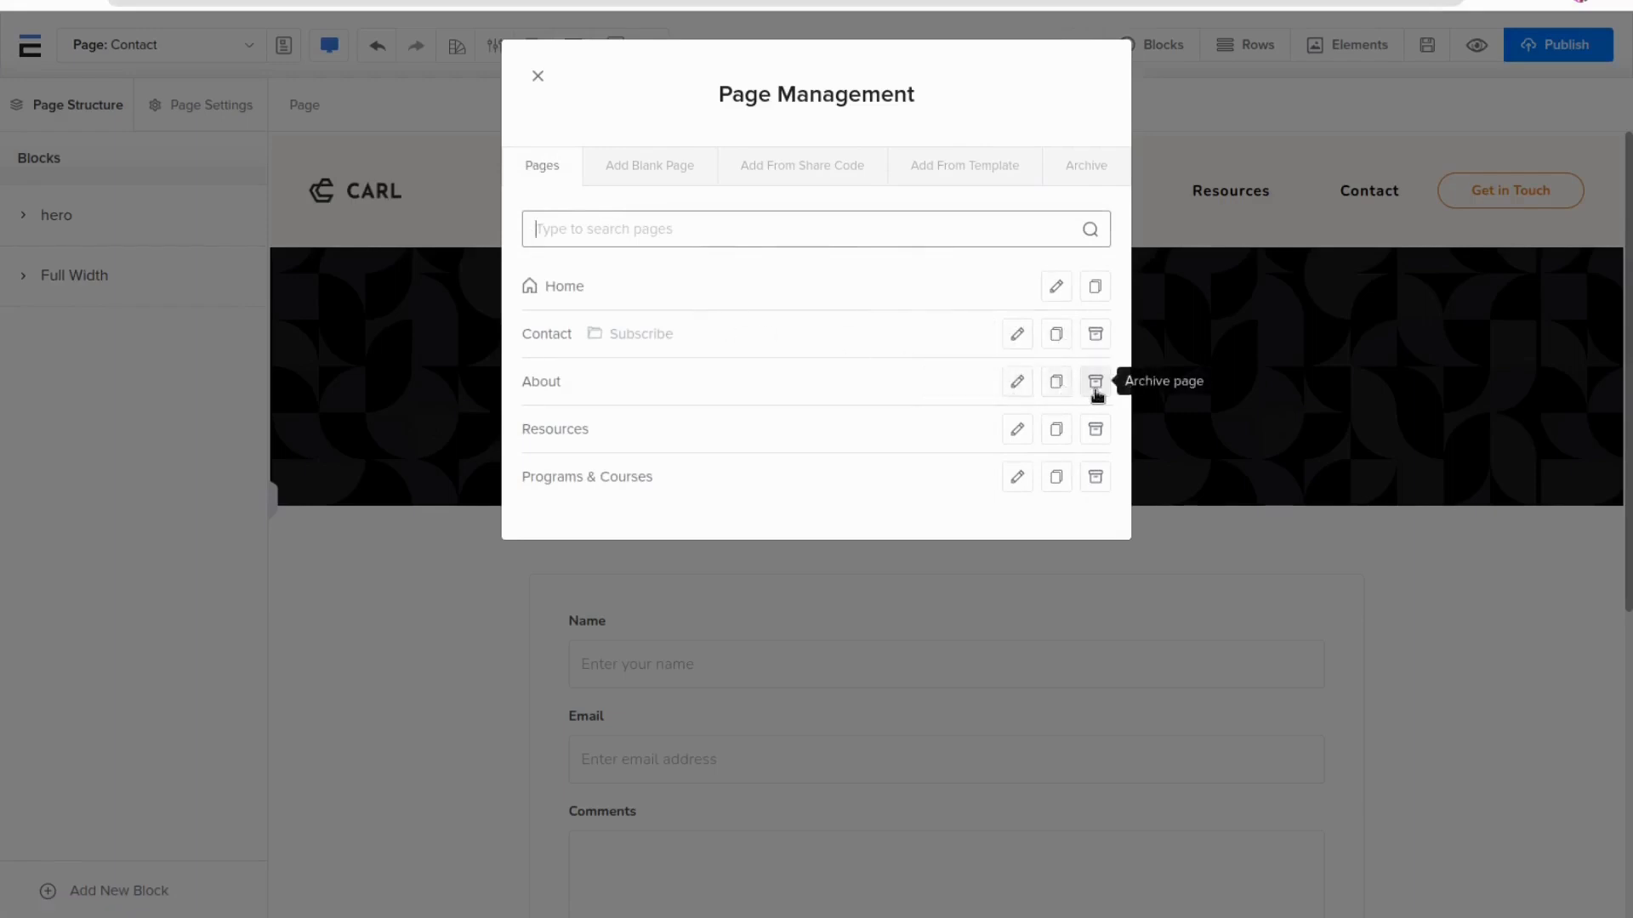
Open the About page's settings in Page Management, cancel without changes and close the dialog
{"action": "left_click", "coordinate": [1017, 382]}
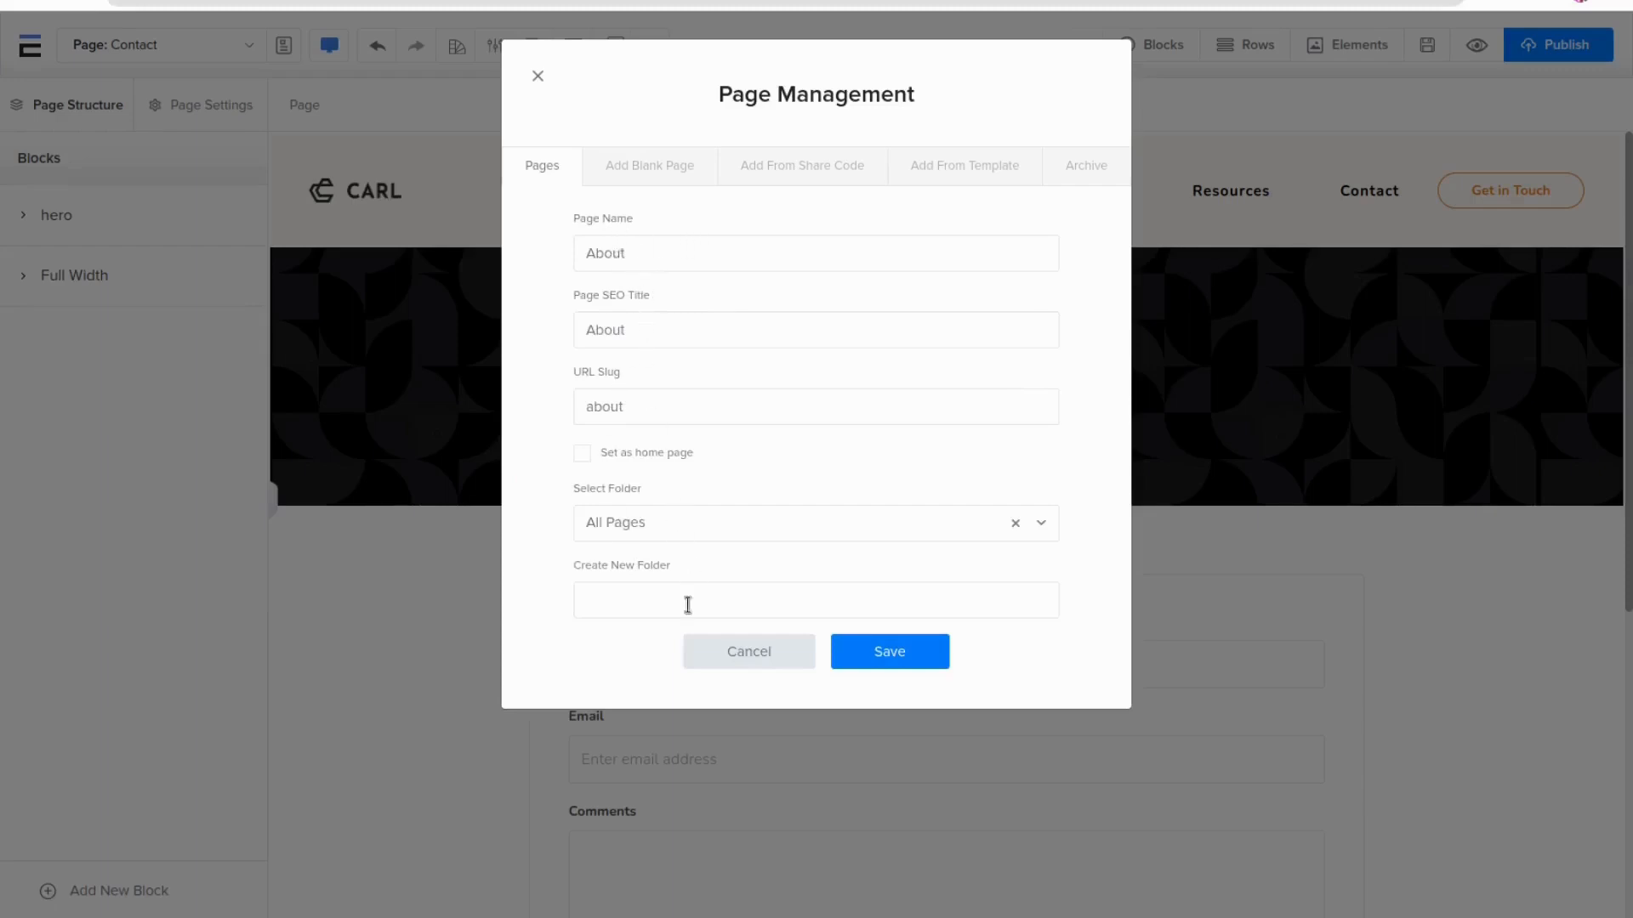
{"action": "left_click", "coordinate": [753, 653]}
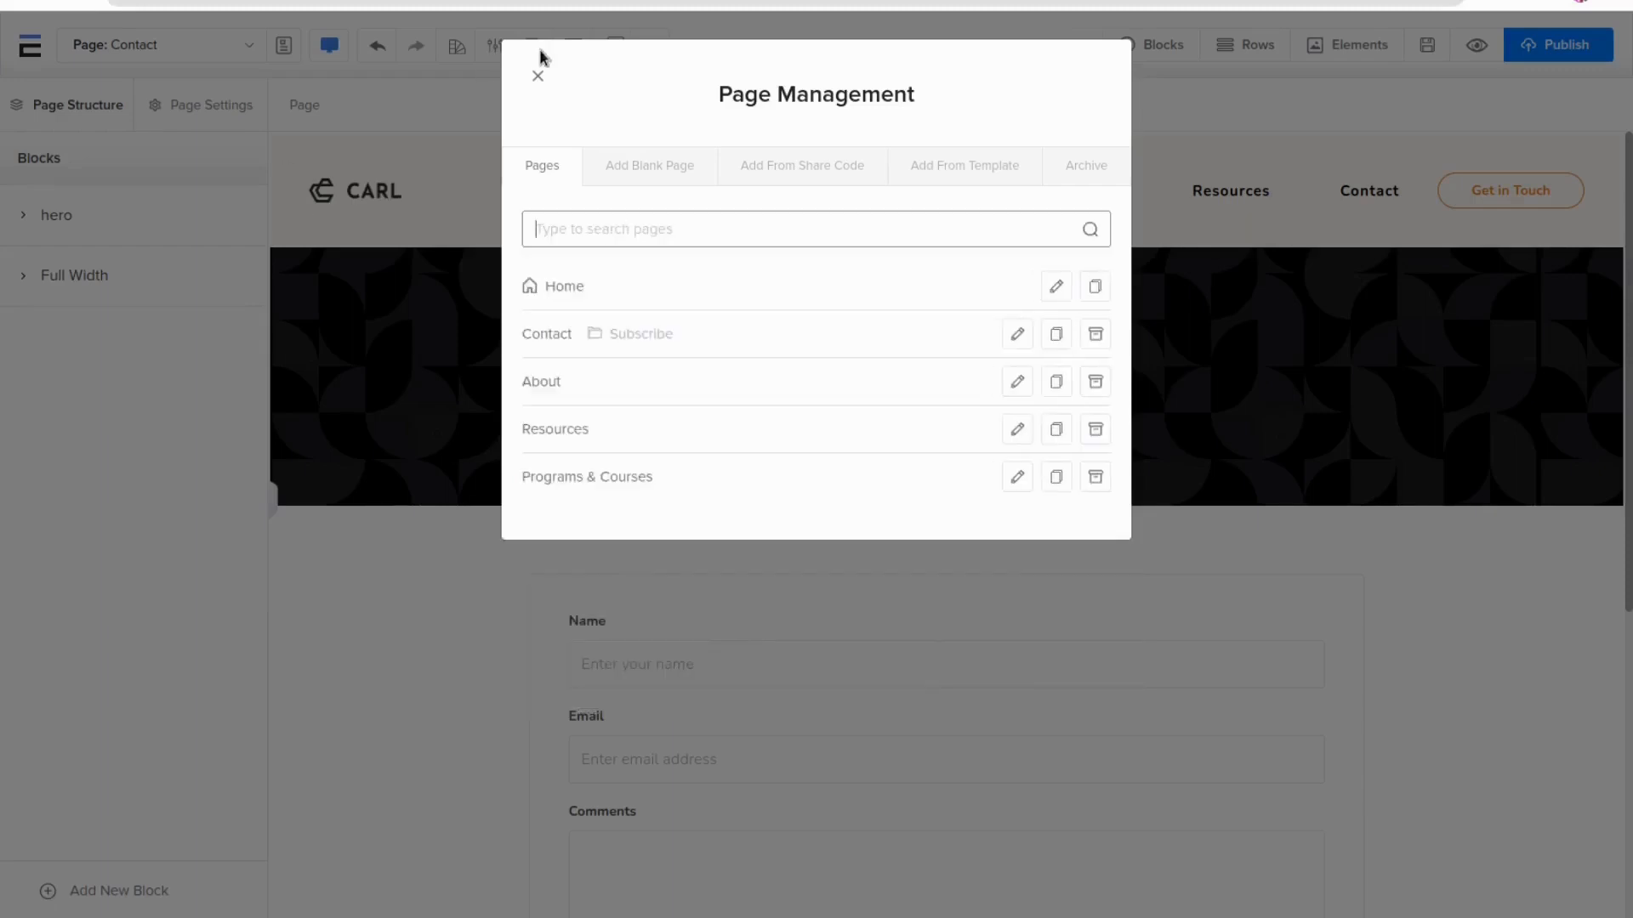
{"action": "left_click", "coordinate": [538, 76]}
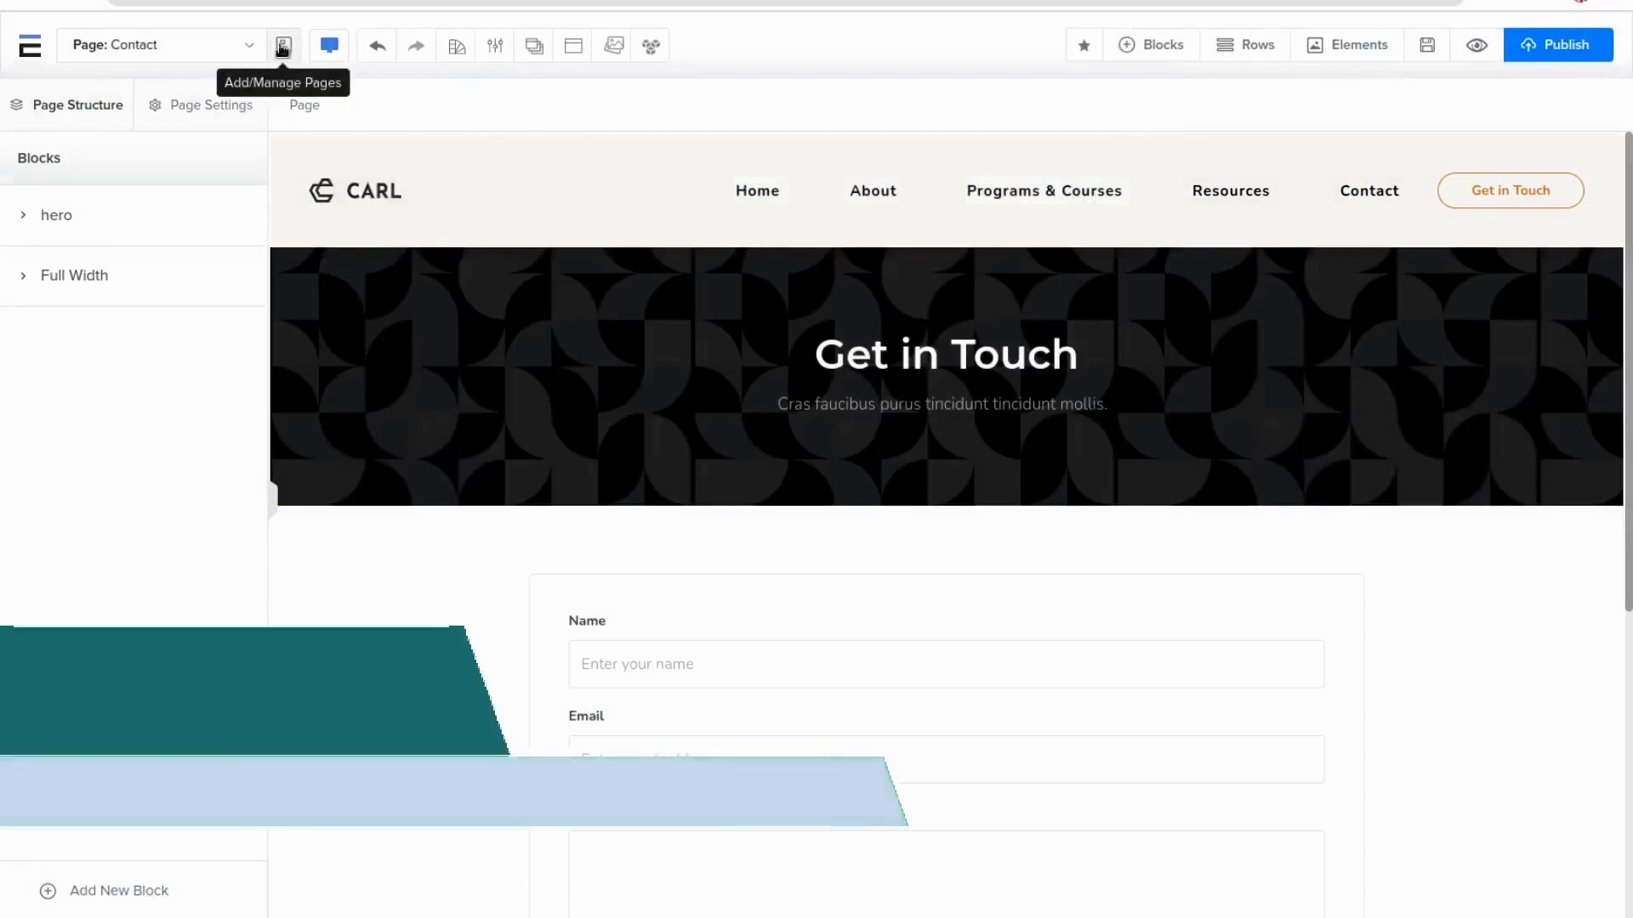
Preview the Contact page in tablet and mobile editing views, then return to the desktop view
{"action": "mouse_move", "coordinate": [337, 52]}
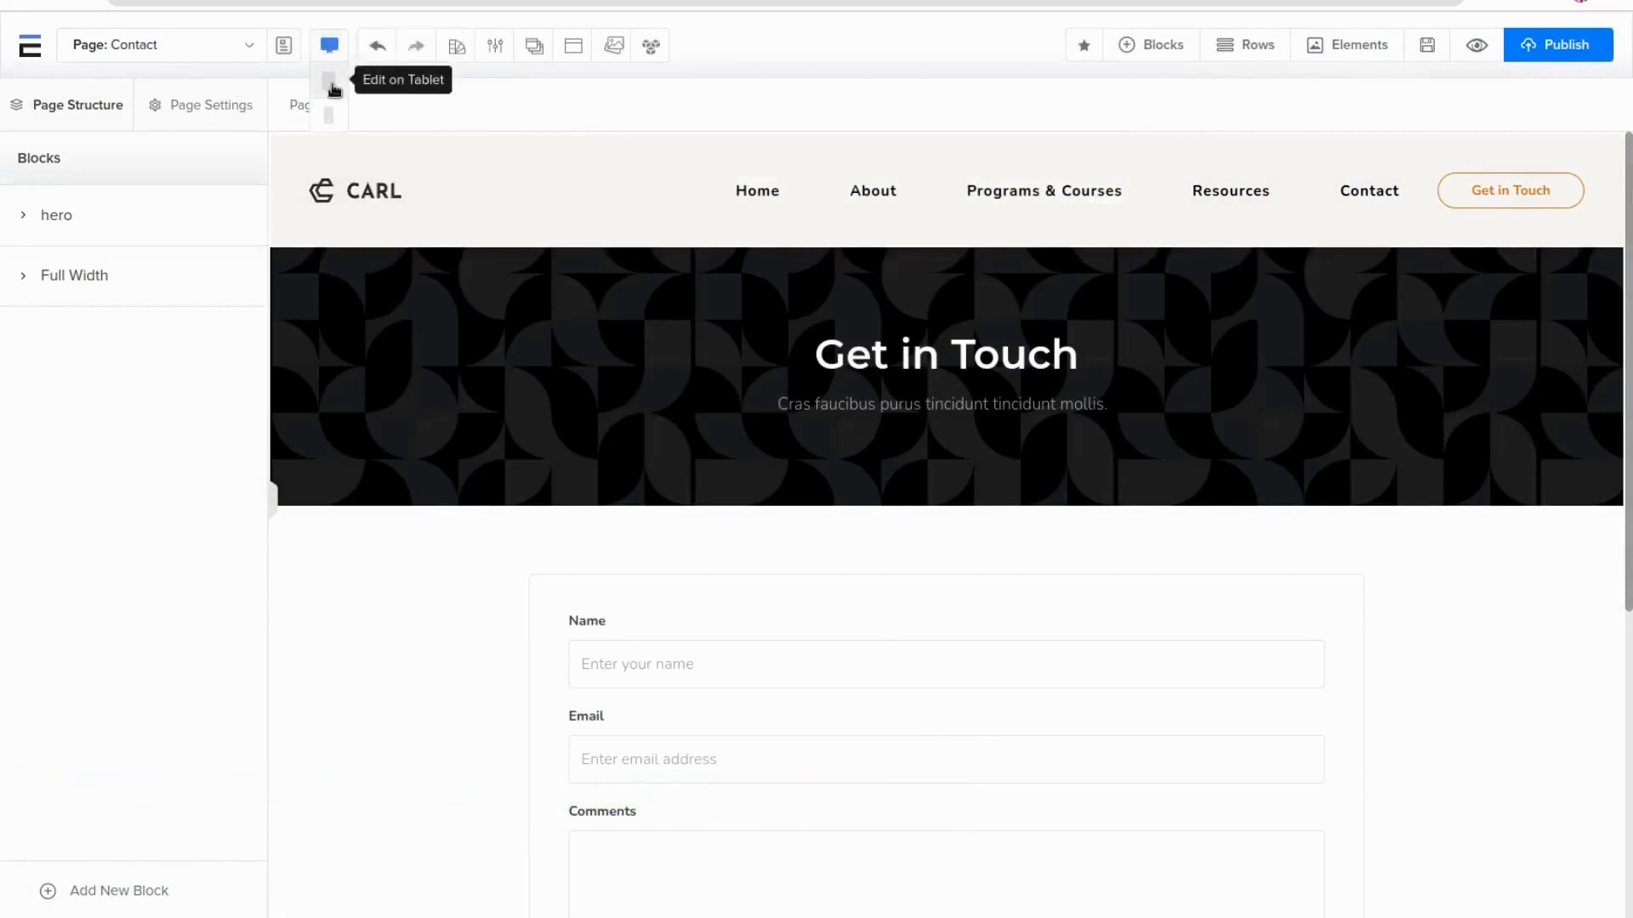
{"action": "left_click", "coordinate": [329, 82]}
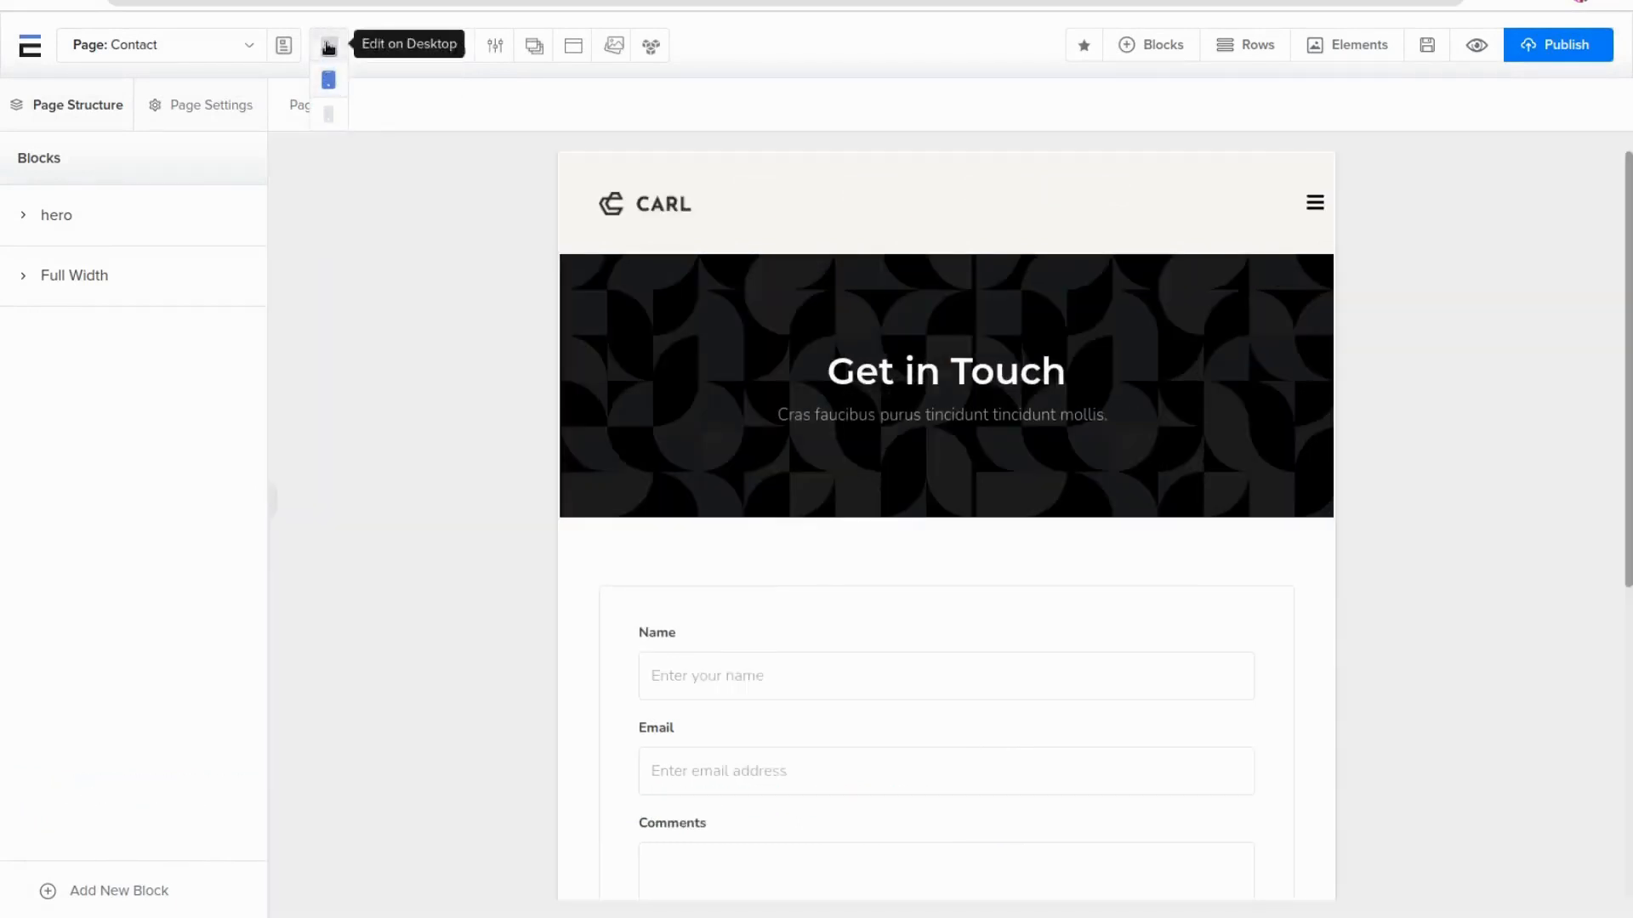
{"action": "left_click", "coordinate": [328, 114]}
{"action": "scroll", "coordinate": [1073, 572], "scroll_direction": "down", "scroll_amount": 1}
{"action": "scroll", "coordinate": [1073, 572], "scroll_direction": "down", "scroll_amount": 5}
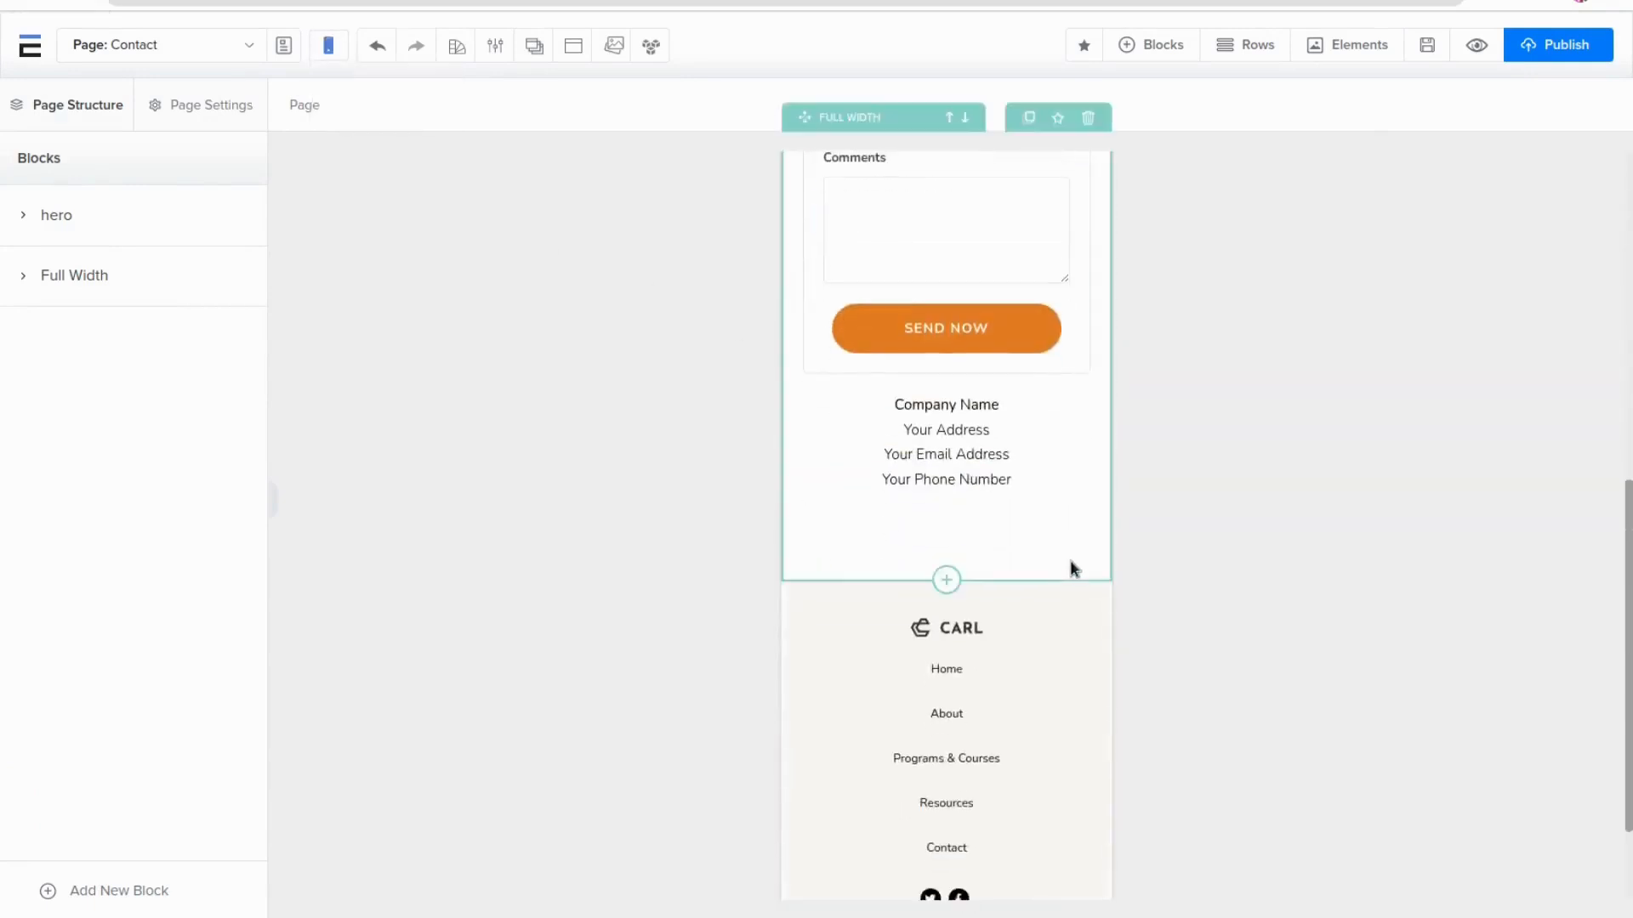
{"action": "scroll", "coordinate": [1071, 564], "scroll_direction": "up", "scroll_amount": 7}
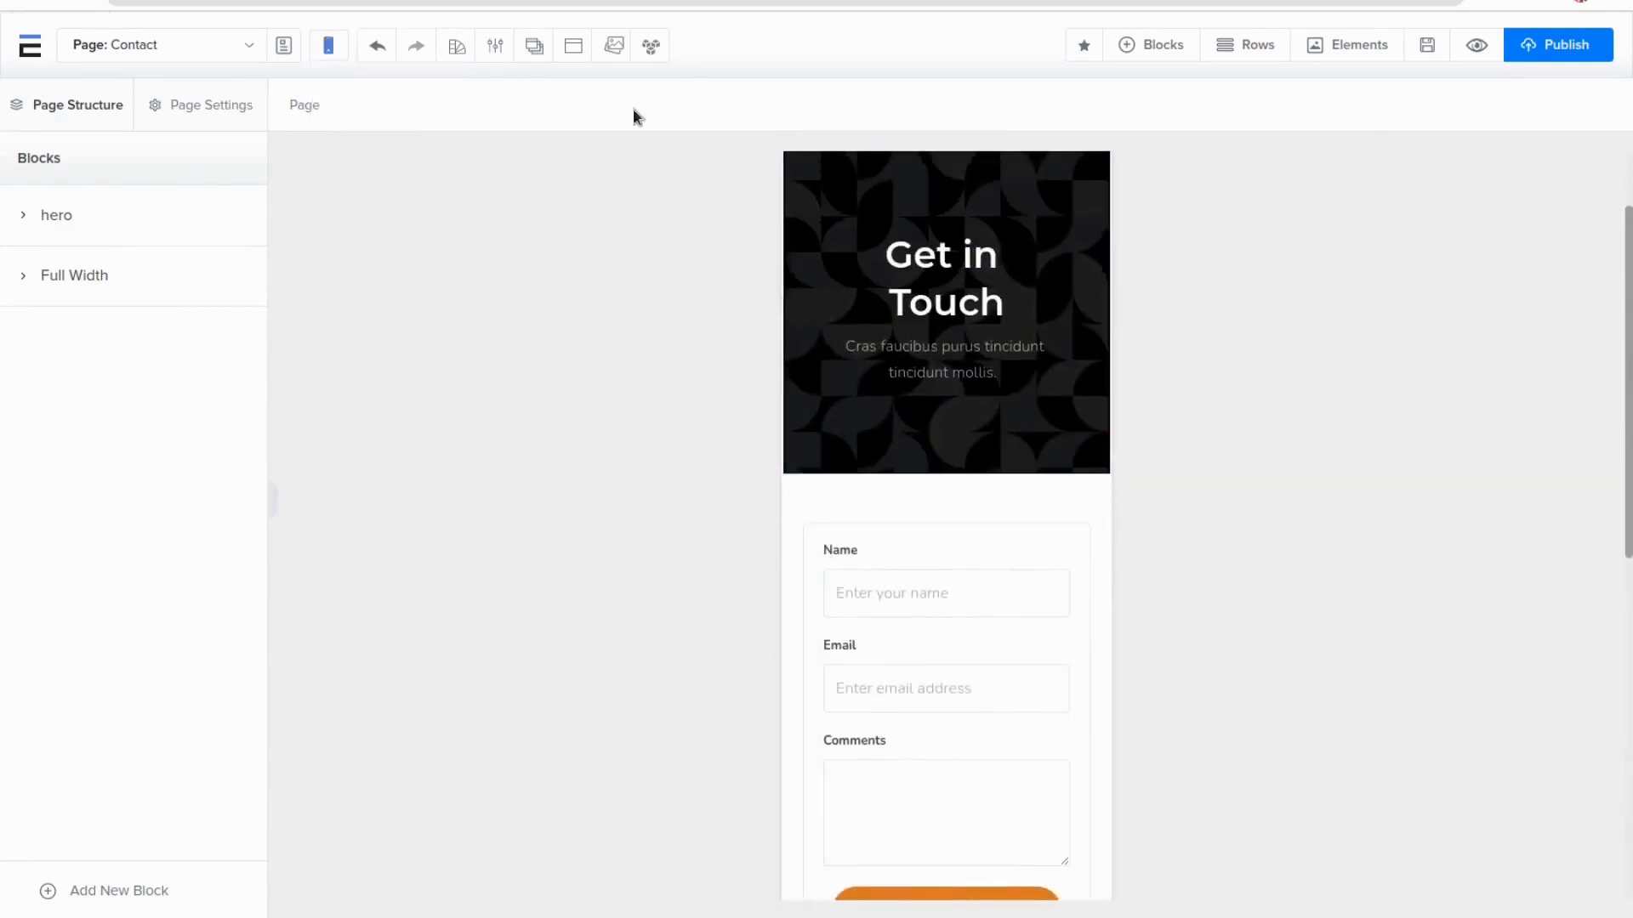
{"action": "left_click", "coordinate": [328, 44]}
{"action": "left_click", "coordinate": [325, 78]}
{"action": "scroll", "coordinate": [1185, 576], "scroll_direction": "up", "scroll_amount": 3}
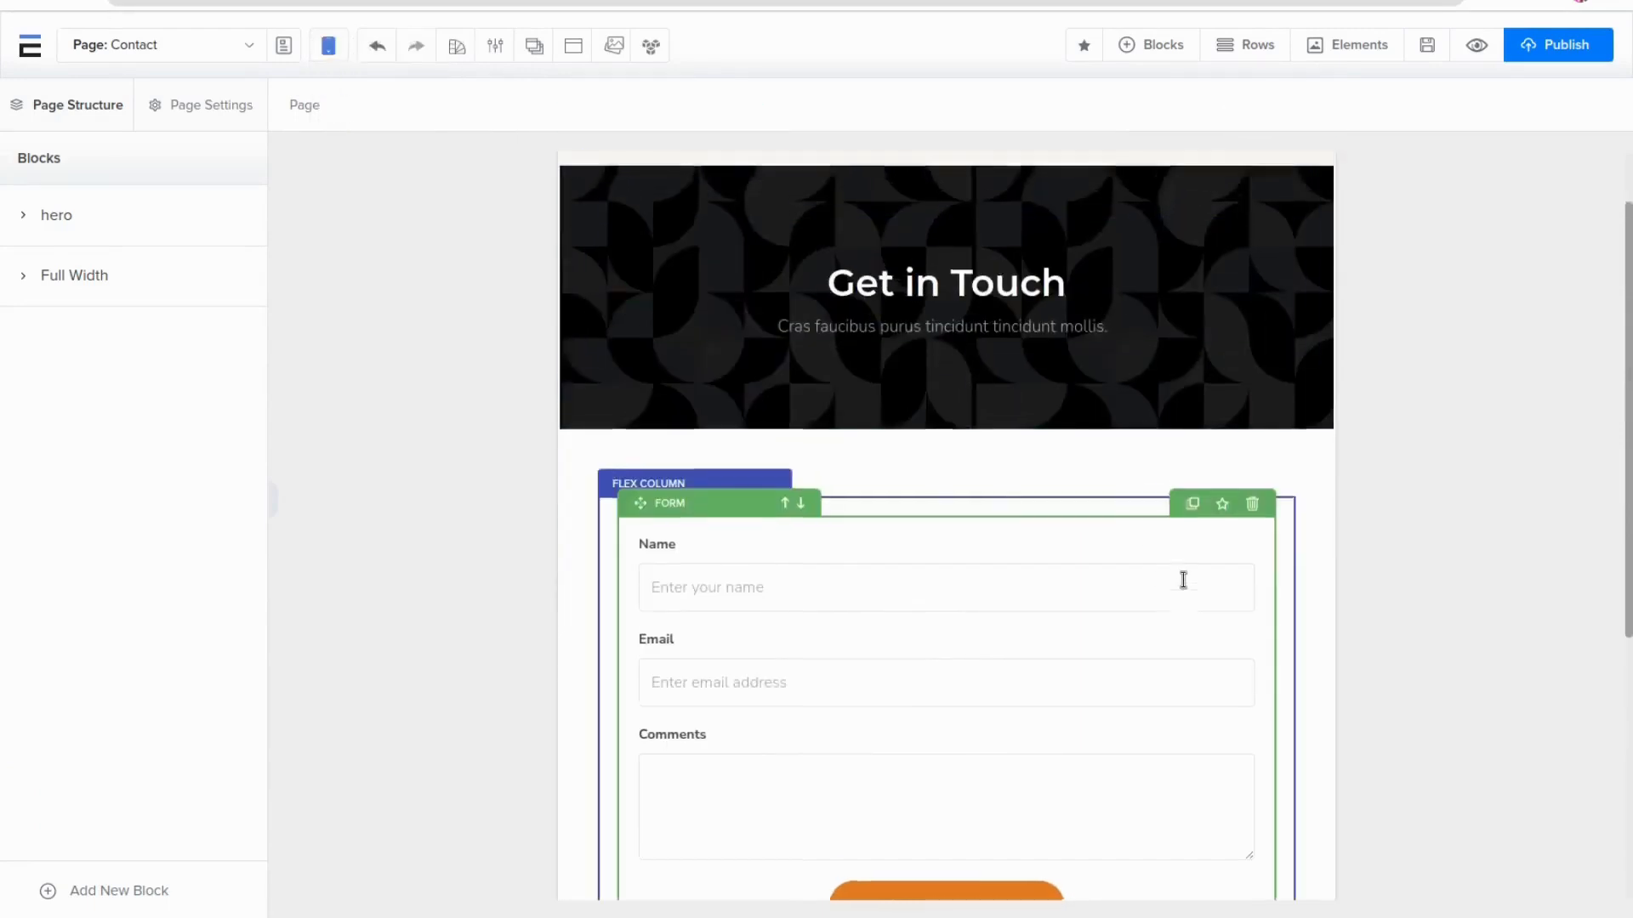
{"action": "left_click", "coordinate": [332, 47]}
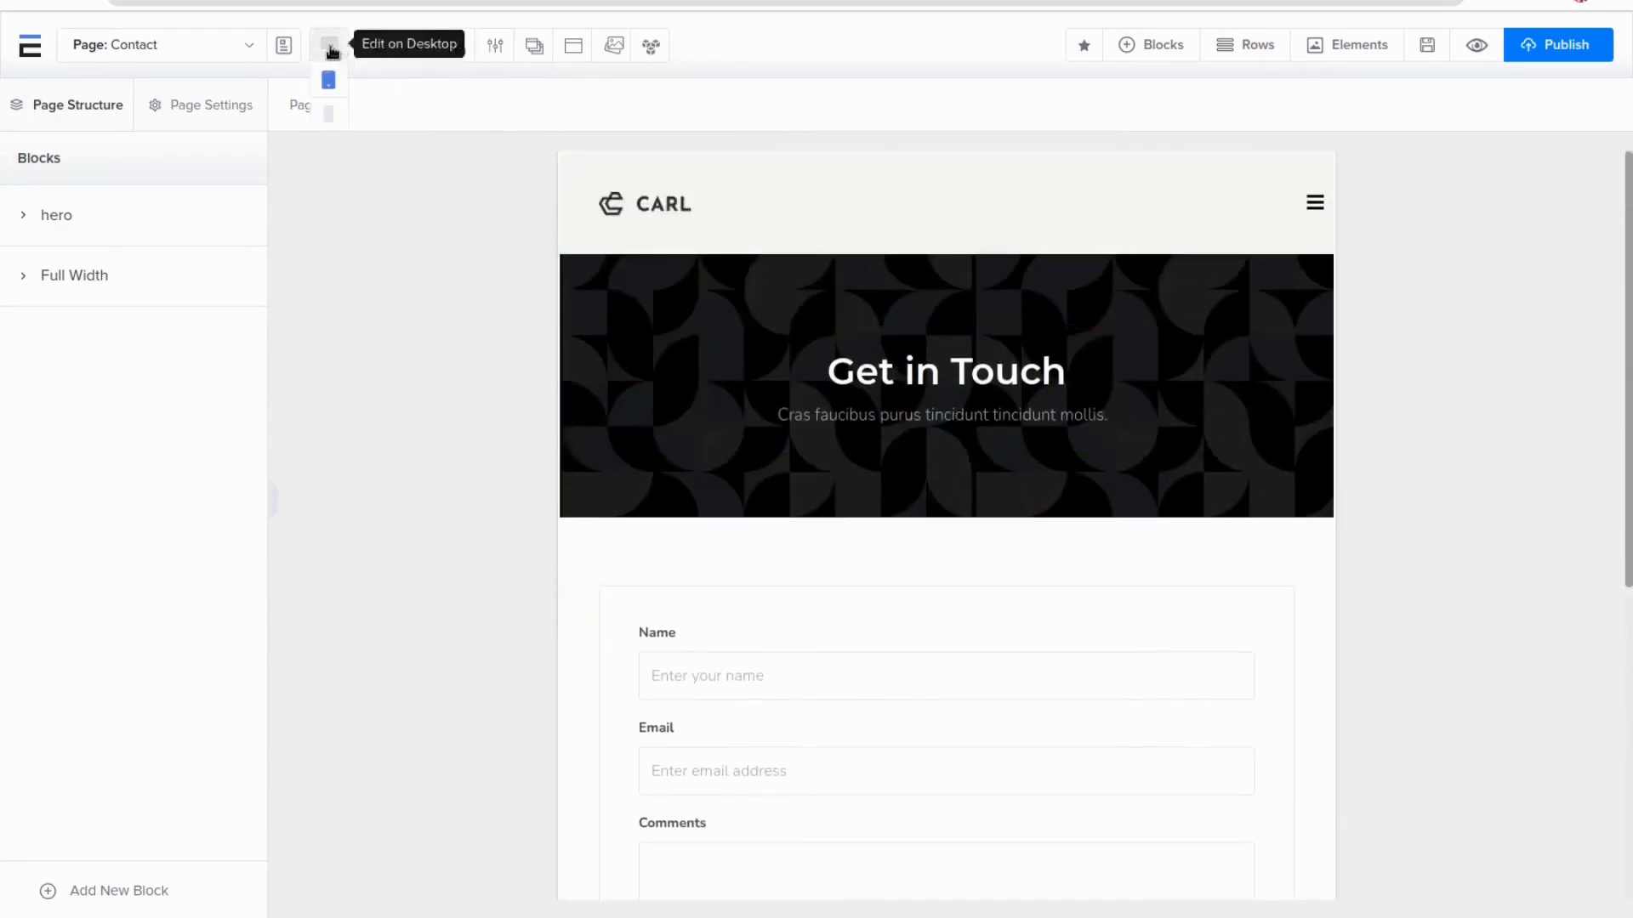
{"action": "left_click", "coordinate": [329, 46]}
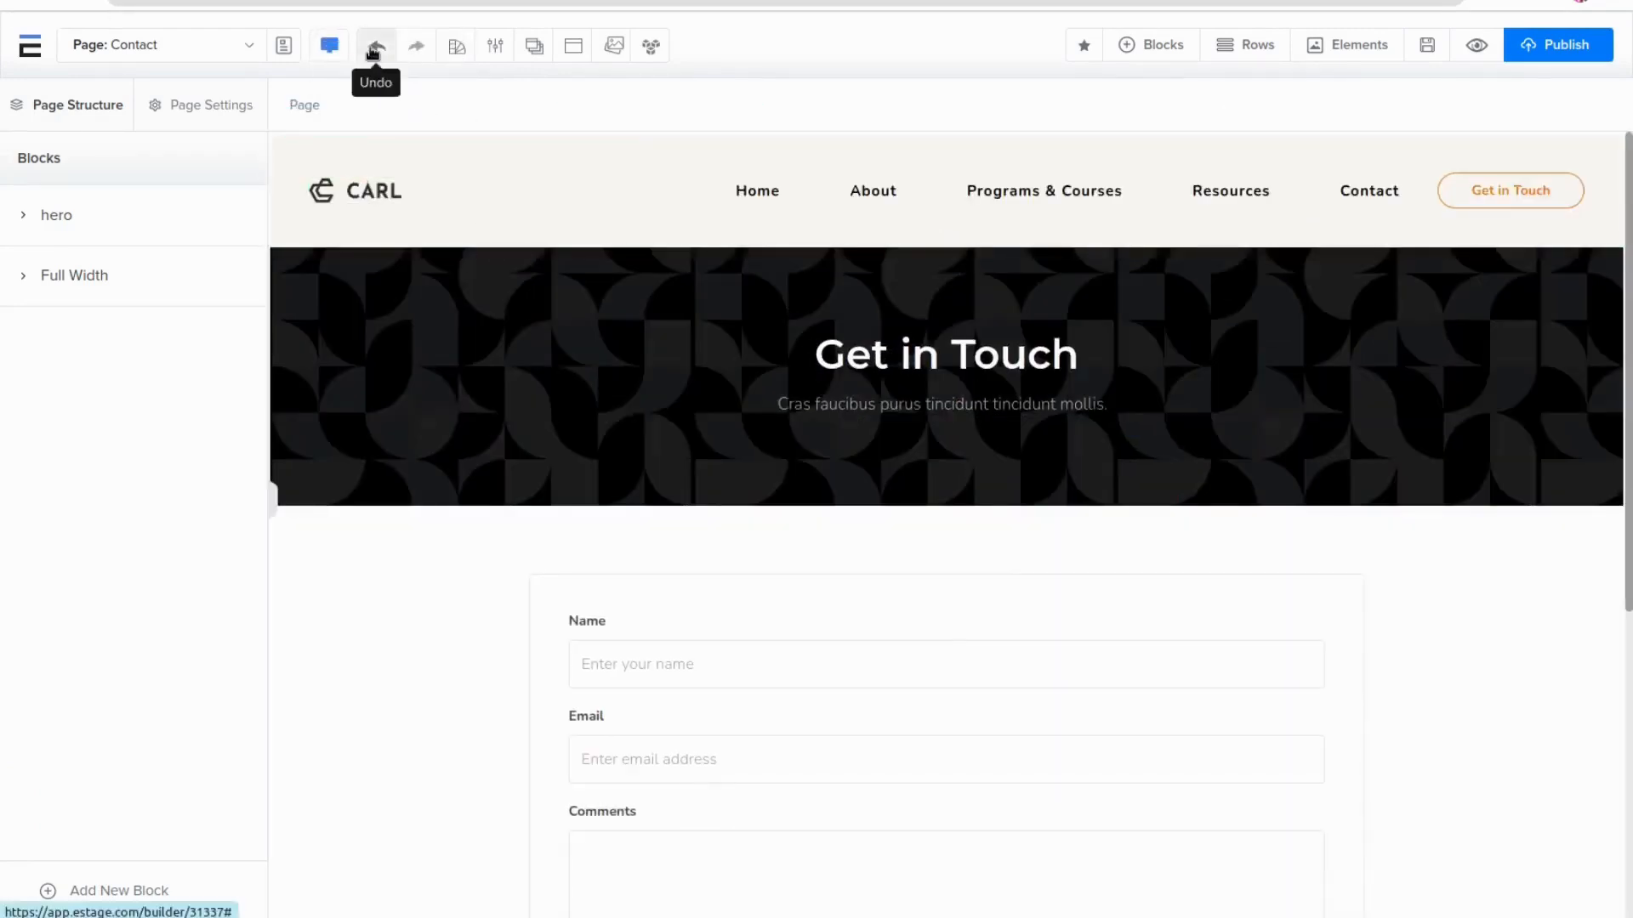
Open Global Style and set the H1 headline font family to Poppins
{"action": "left_click", "coordinate": [458, 51]}
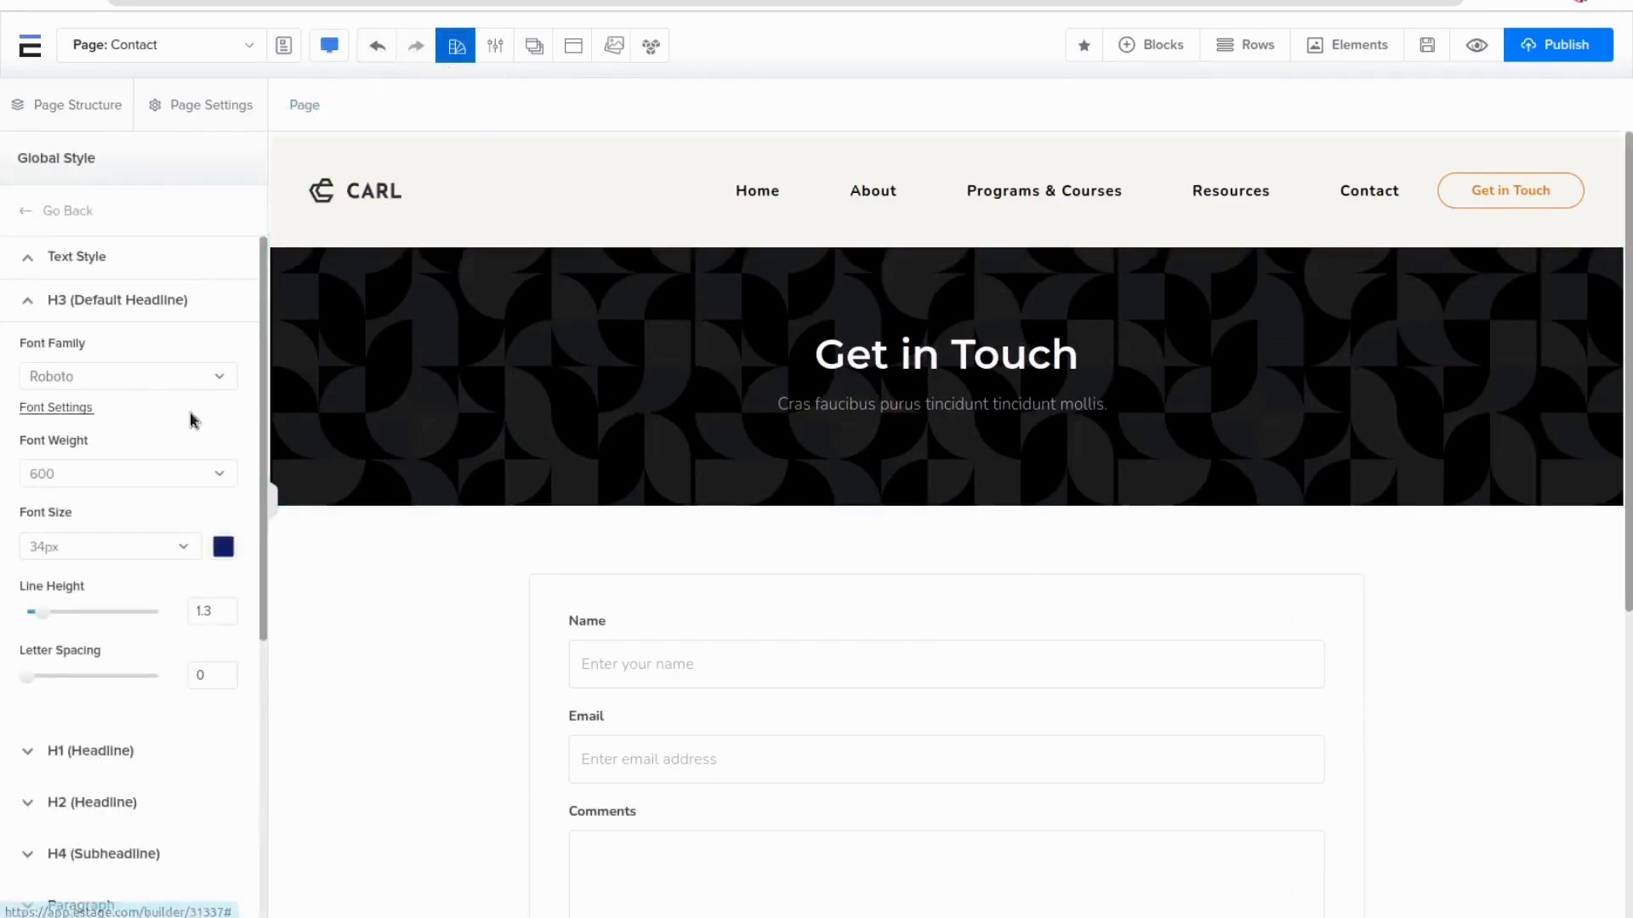
{"action": "left_click", "coordinate": [134, 298]}
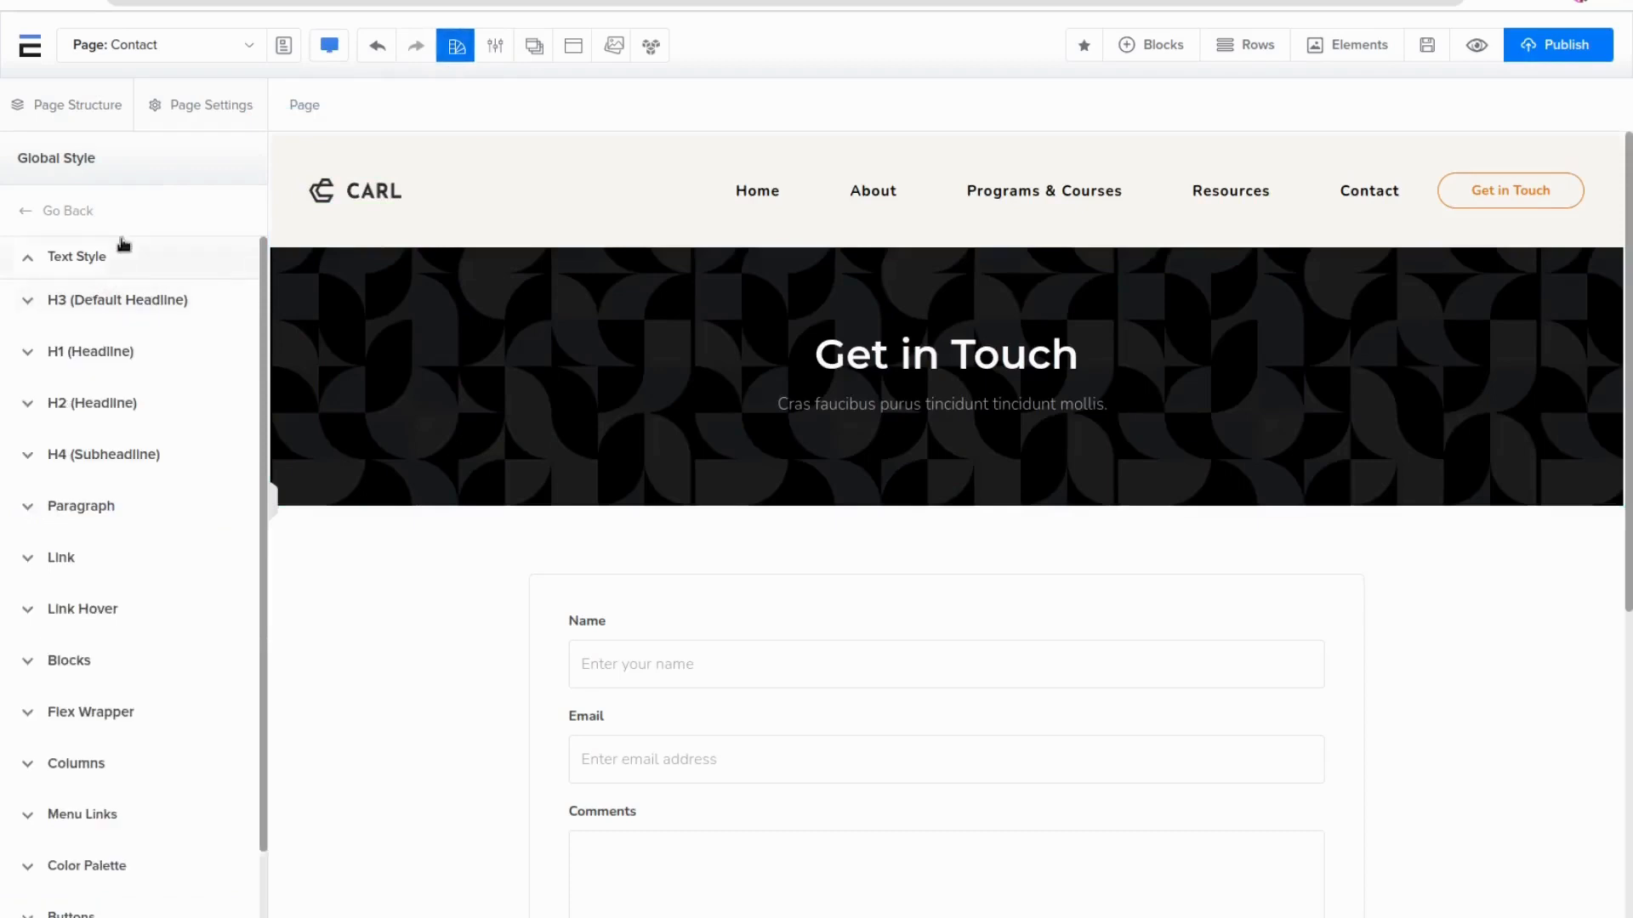
{"action": "scroll", "coordinate": [164, 595], "scroll_direction": "down", "scroll_amount": 1}
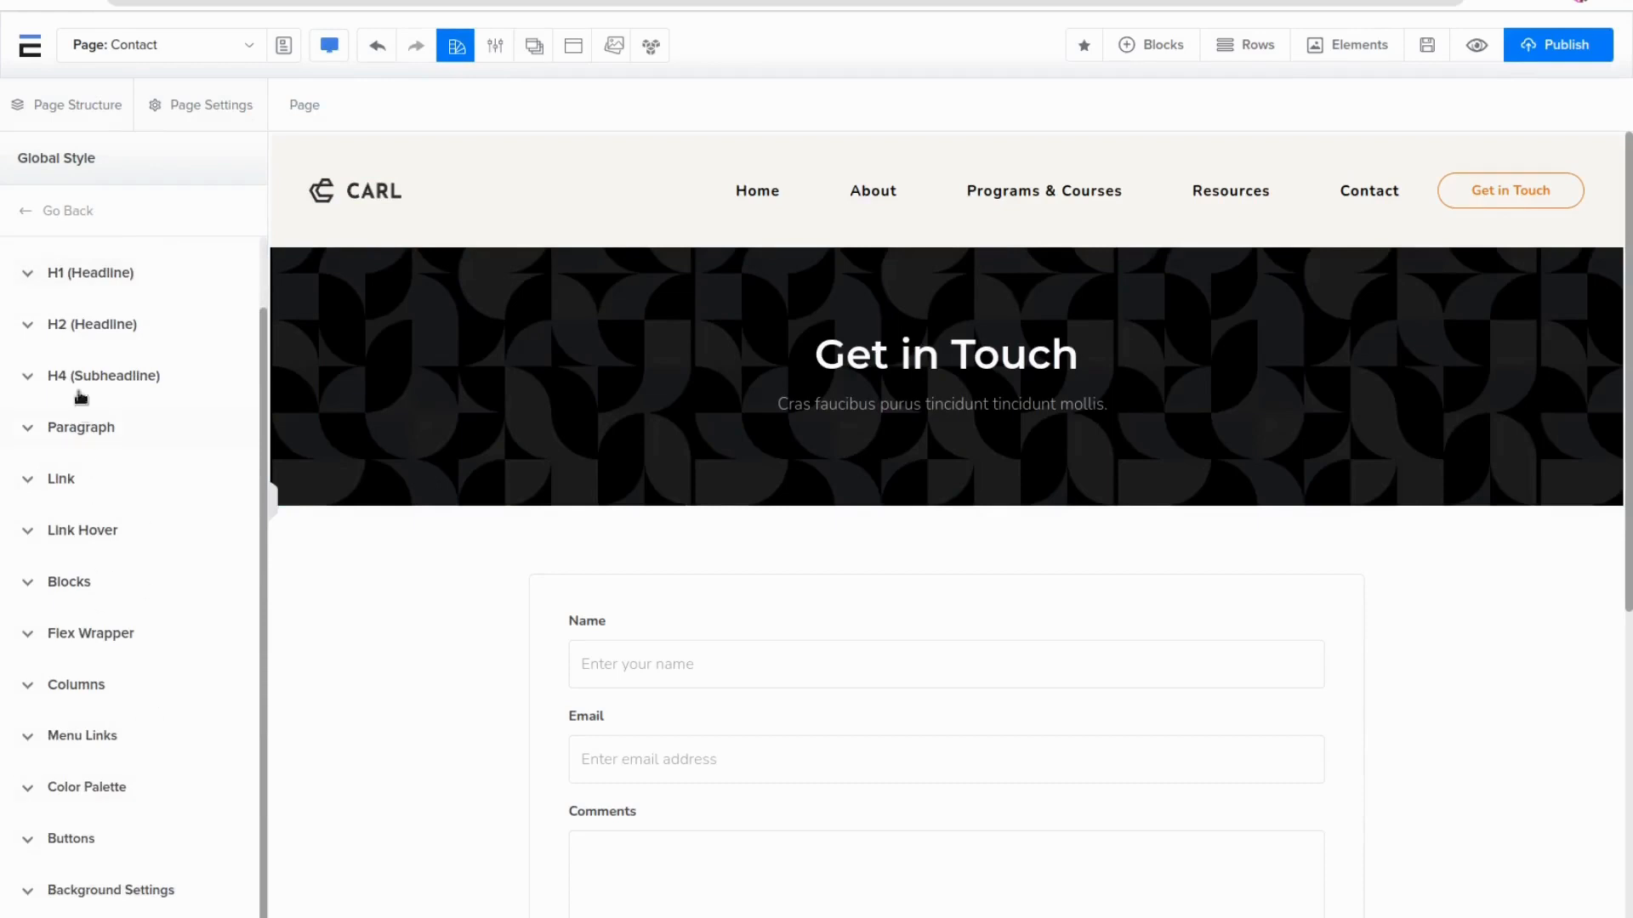
{"action": "left_click", "coordinate": [81, 281]}
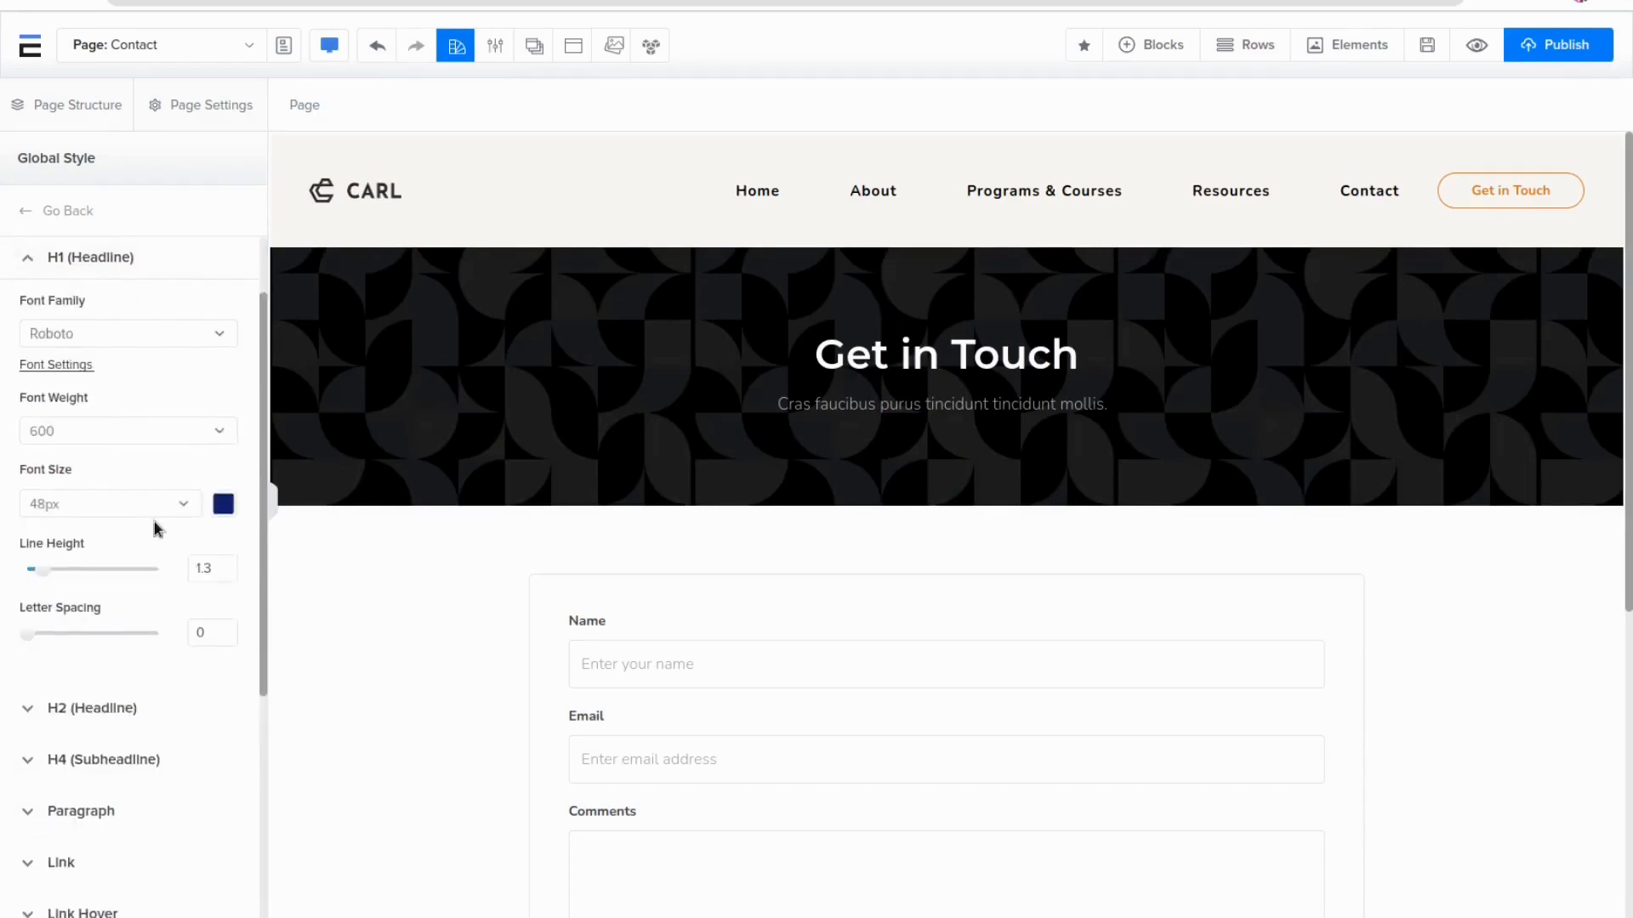
{"action": "left_click", "coordinate": [99, 333]}
{"action": "scroll", "coordinate": [127, 505], "scroll_direction": "up", "scroll_amount": 1}
{"action": "left_click", "coordinate": [125, 483]}
{"action": "left_click", "coordinate": [219, 331]}
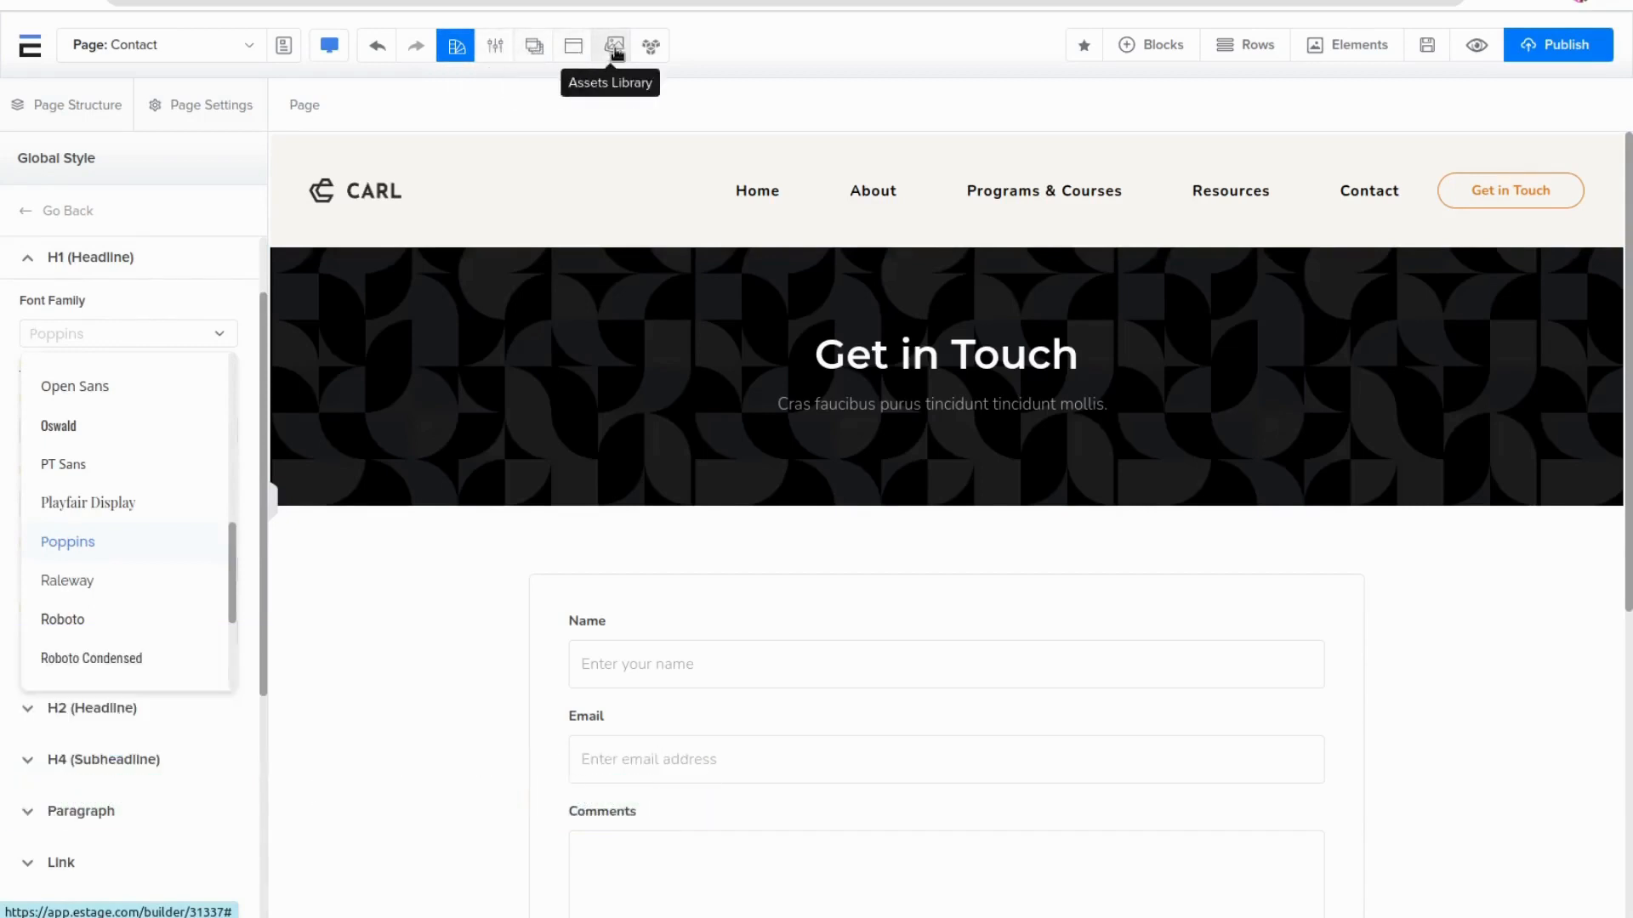
Open Project Settings and examine the General, Domain and Code Injection tabs
{"action": "left_click", "coordinate": [490, 51]}
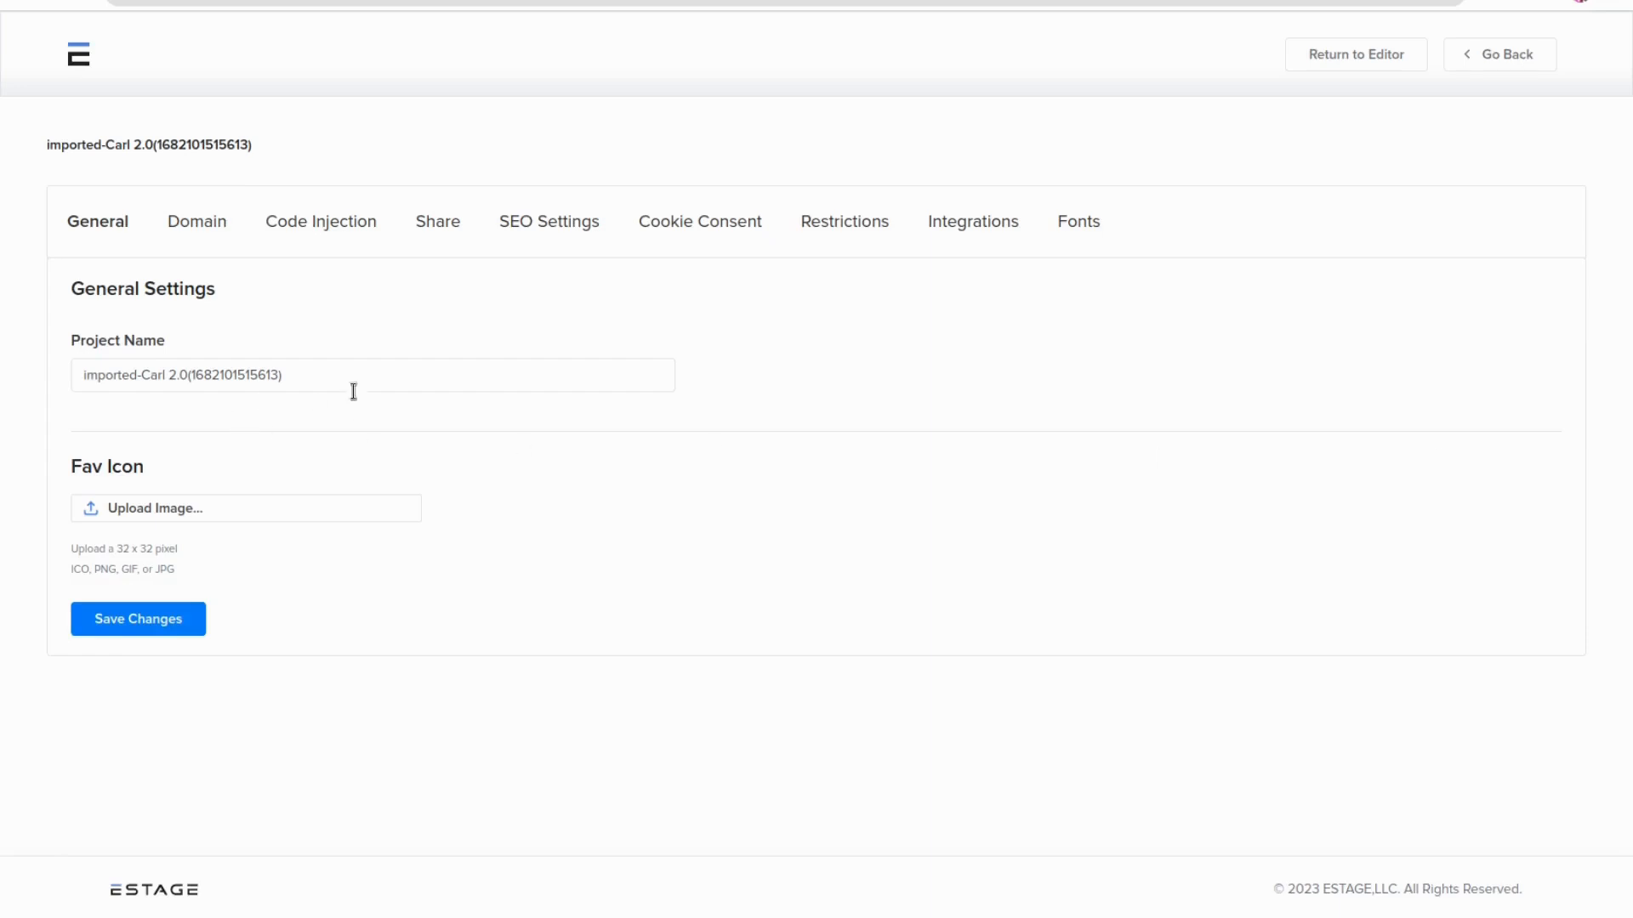
{"action": "left_click_drag", "start_coordinate": [354, 391], "coordinate": [34, 376]}
{"action": "left_click", "coordinate": [182, 435]}
{"action": "left_click", "coordinate": [201, 237]}
{"action": "left_click", "coordinate": [240, 374]}
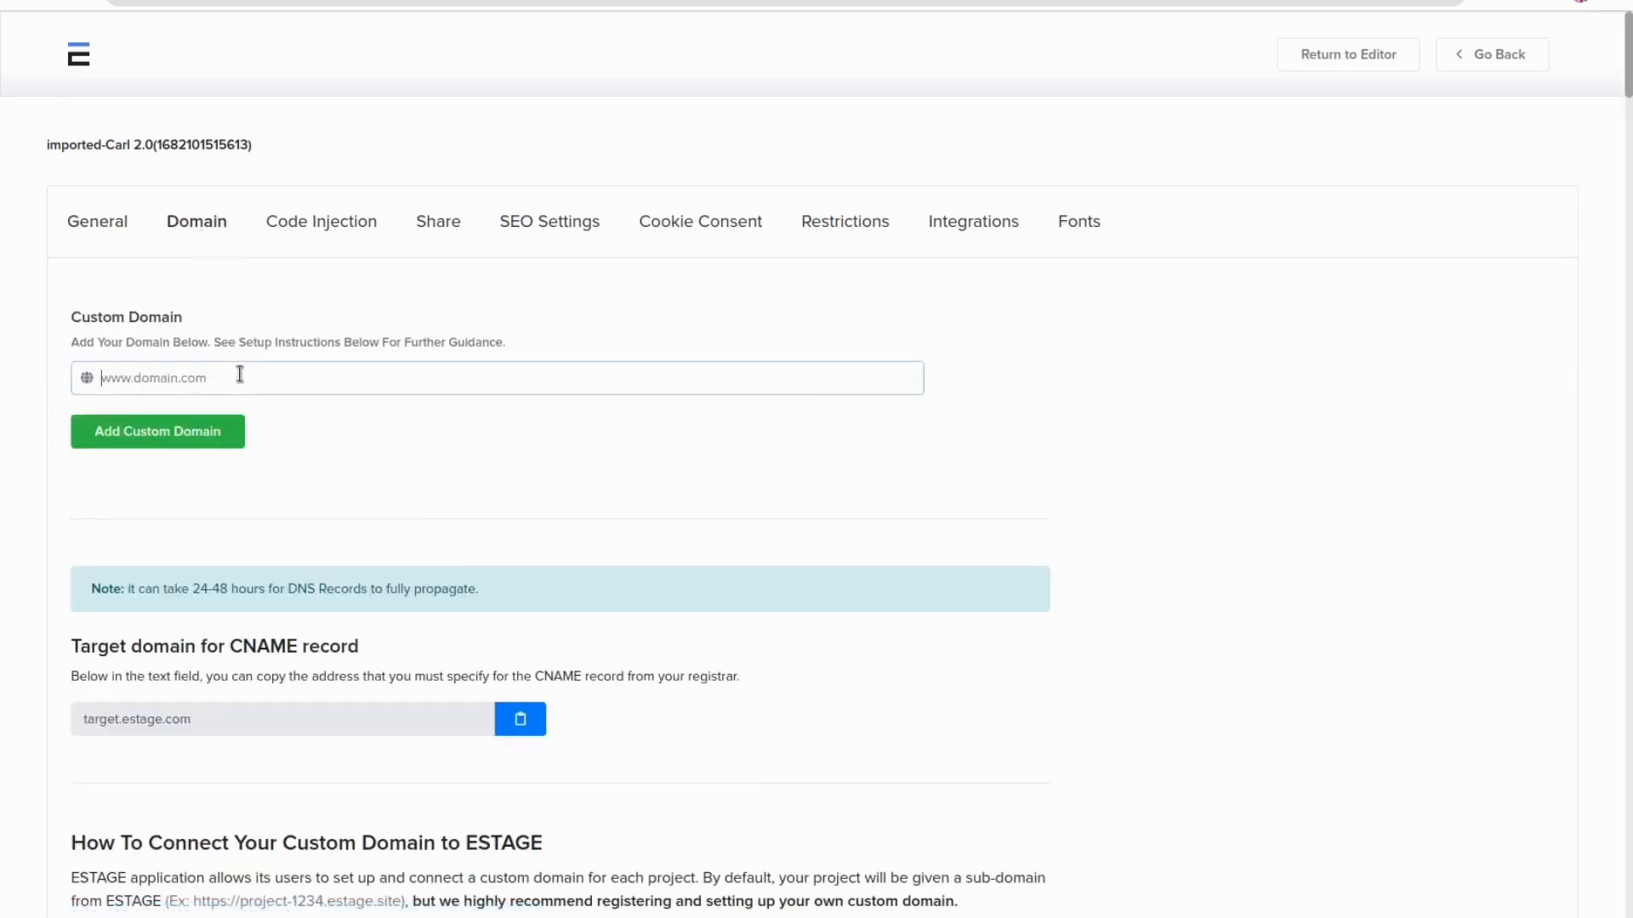
{"action": "left_click", "coordinate": [321, 221]}
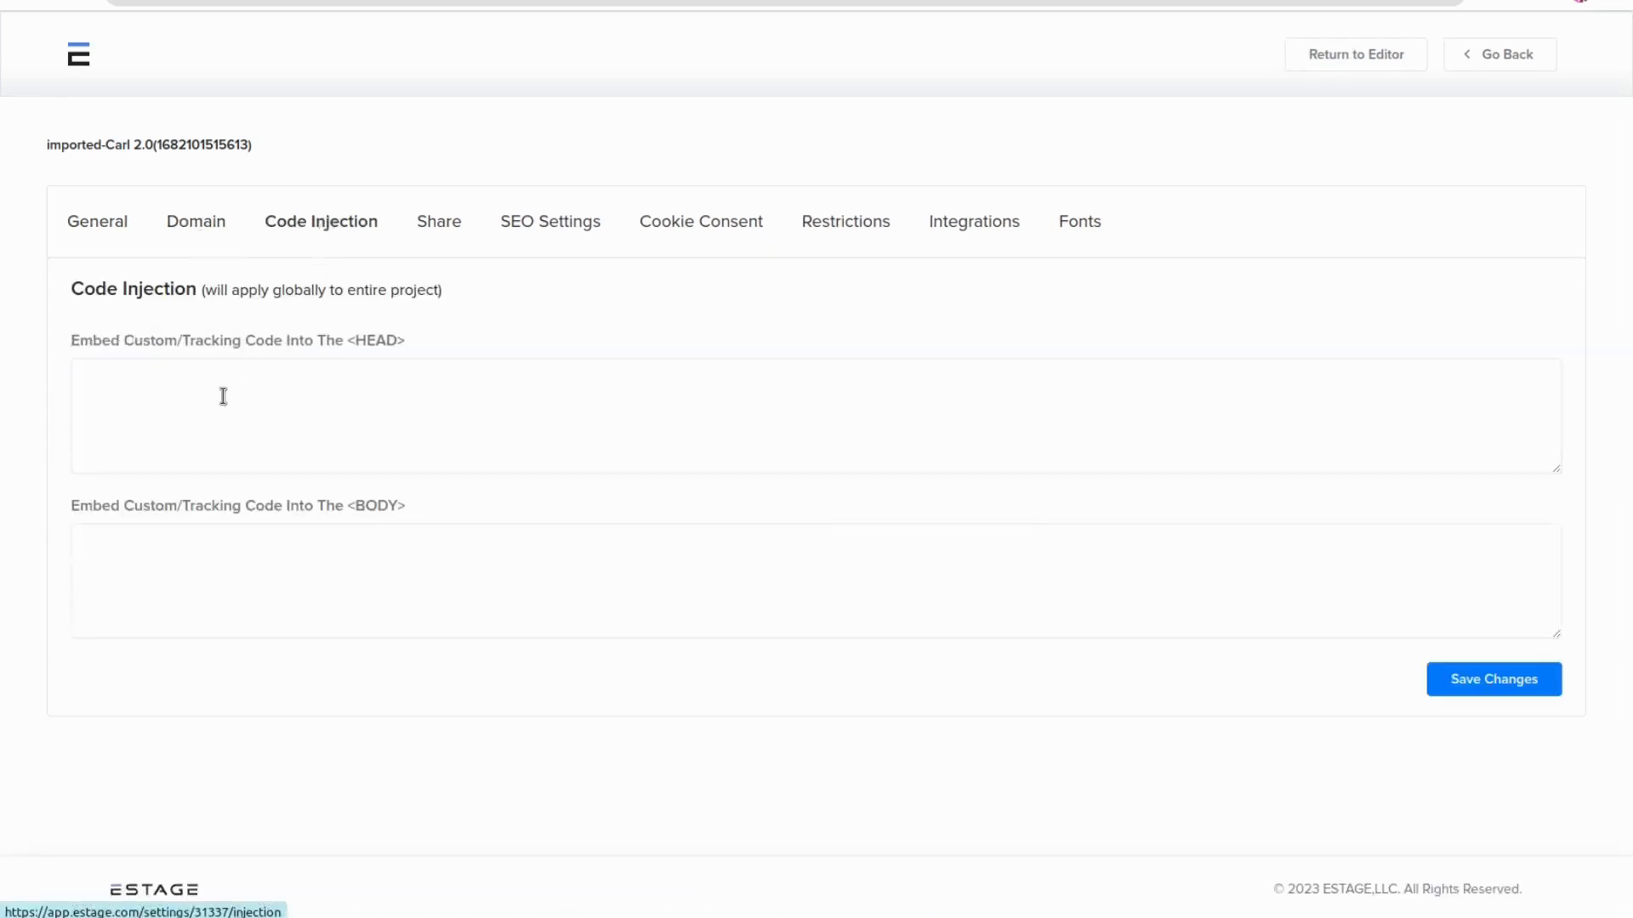
{"action": "left_click", "coordinate": [229, 437]}
{"action": "left_click", "coordinate": [229, 565]}
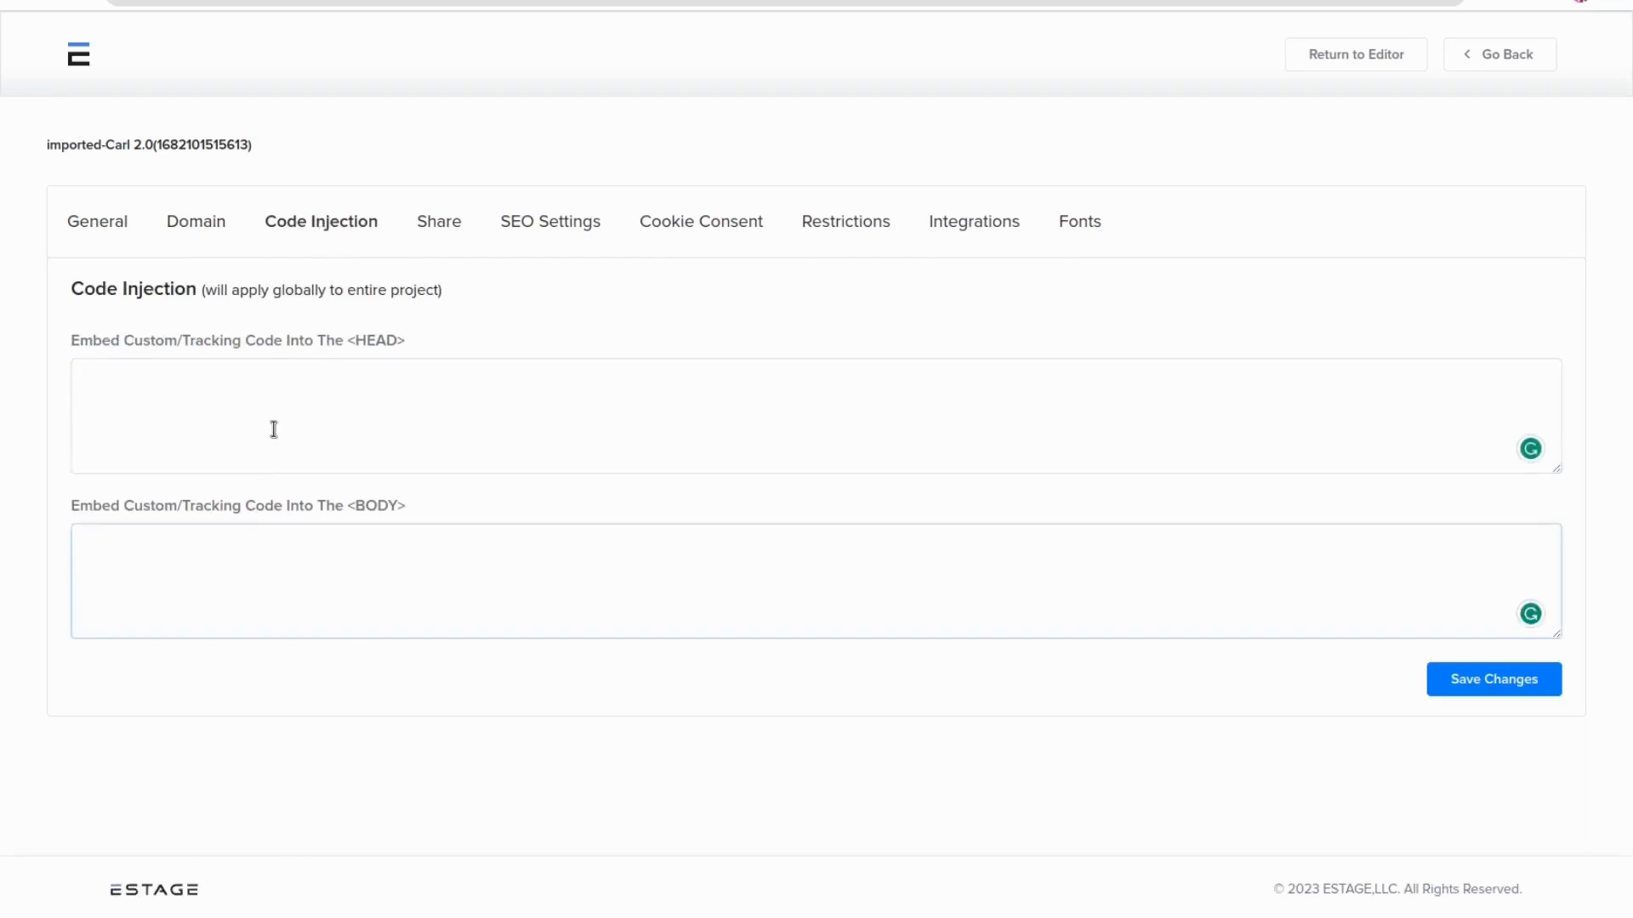
Open the Share tab and examine the whole-project and individual page share links
{"action": "left_click", "coordinate": [438, 223]}
{"action": "scroll", "coordinate": [485, 561], "scroll_direction": "down", "scroll_amount": 2}
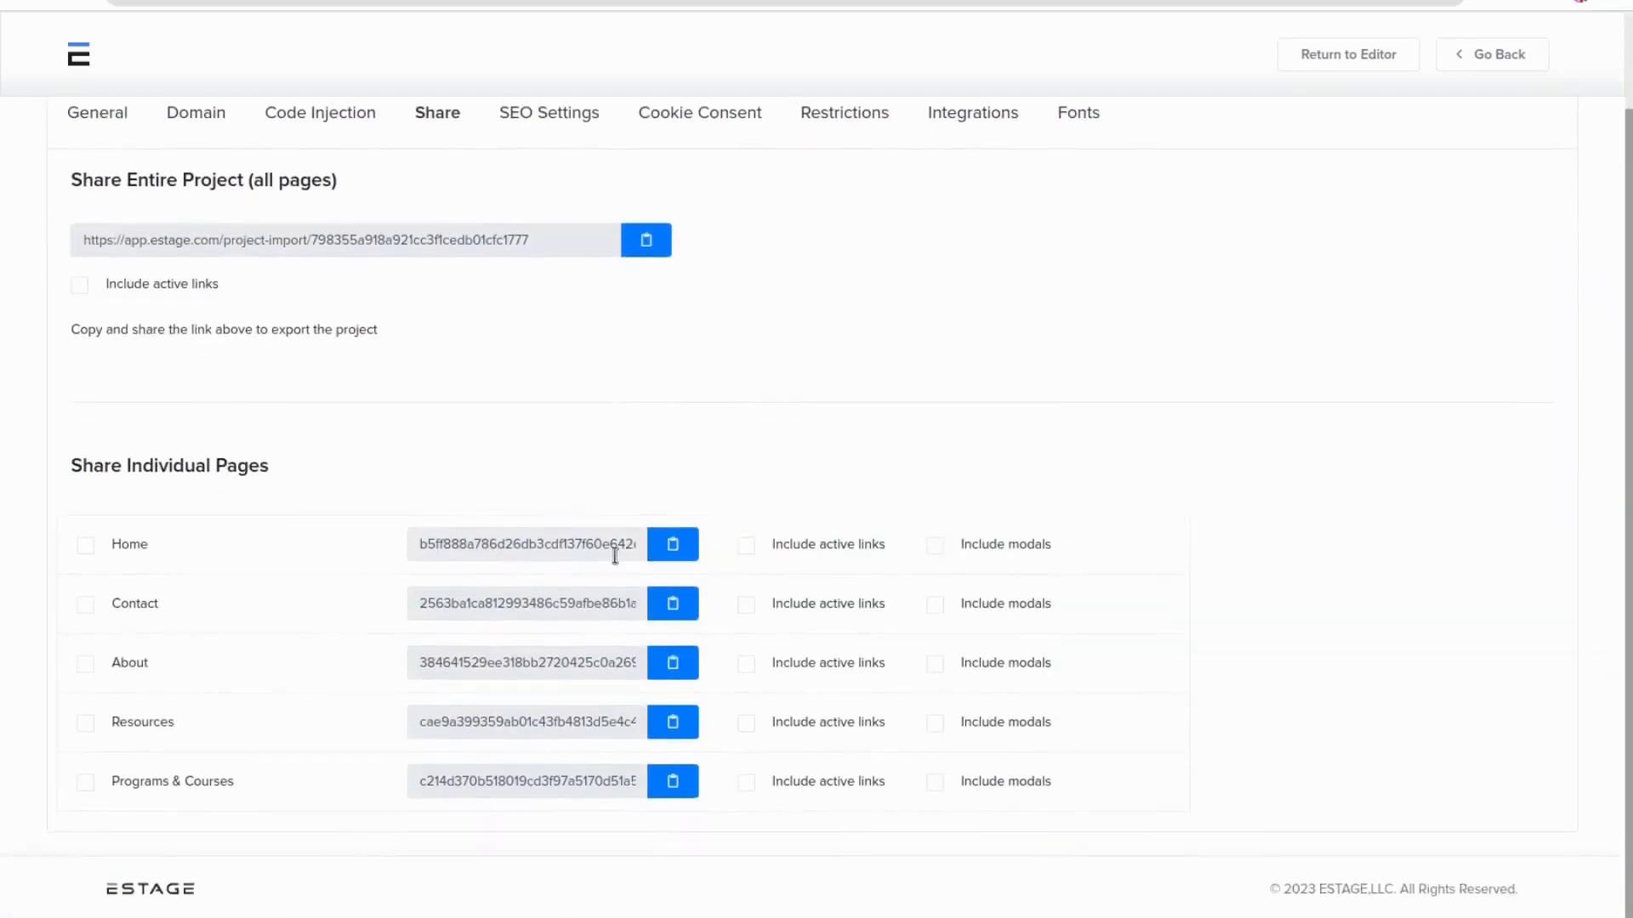
{"action": "left_click_drag", "start_coordinate": [408, 550], "coordinate": [606, 545]}
{"action": "left_click", "coordinate": [603, 546]}
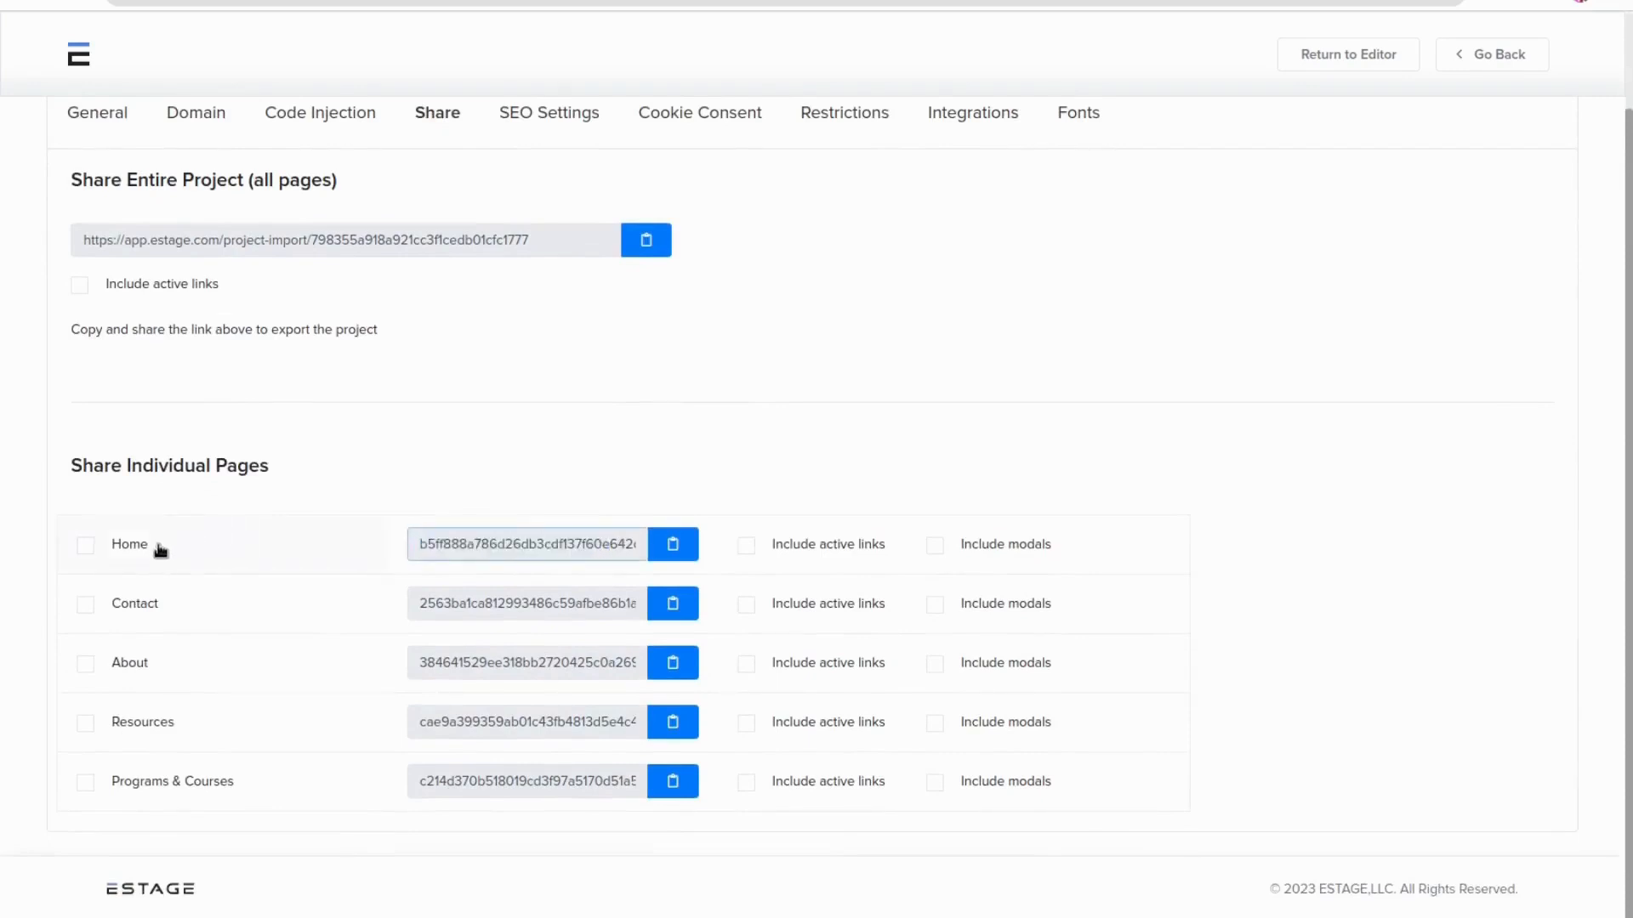
{"action": "scroll", "coordinate": [330, 613], "scroll_direction": "up", "scroll_amount": 2}
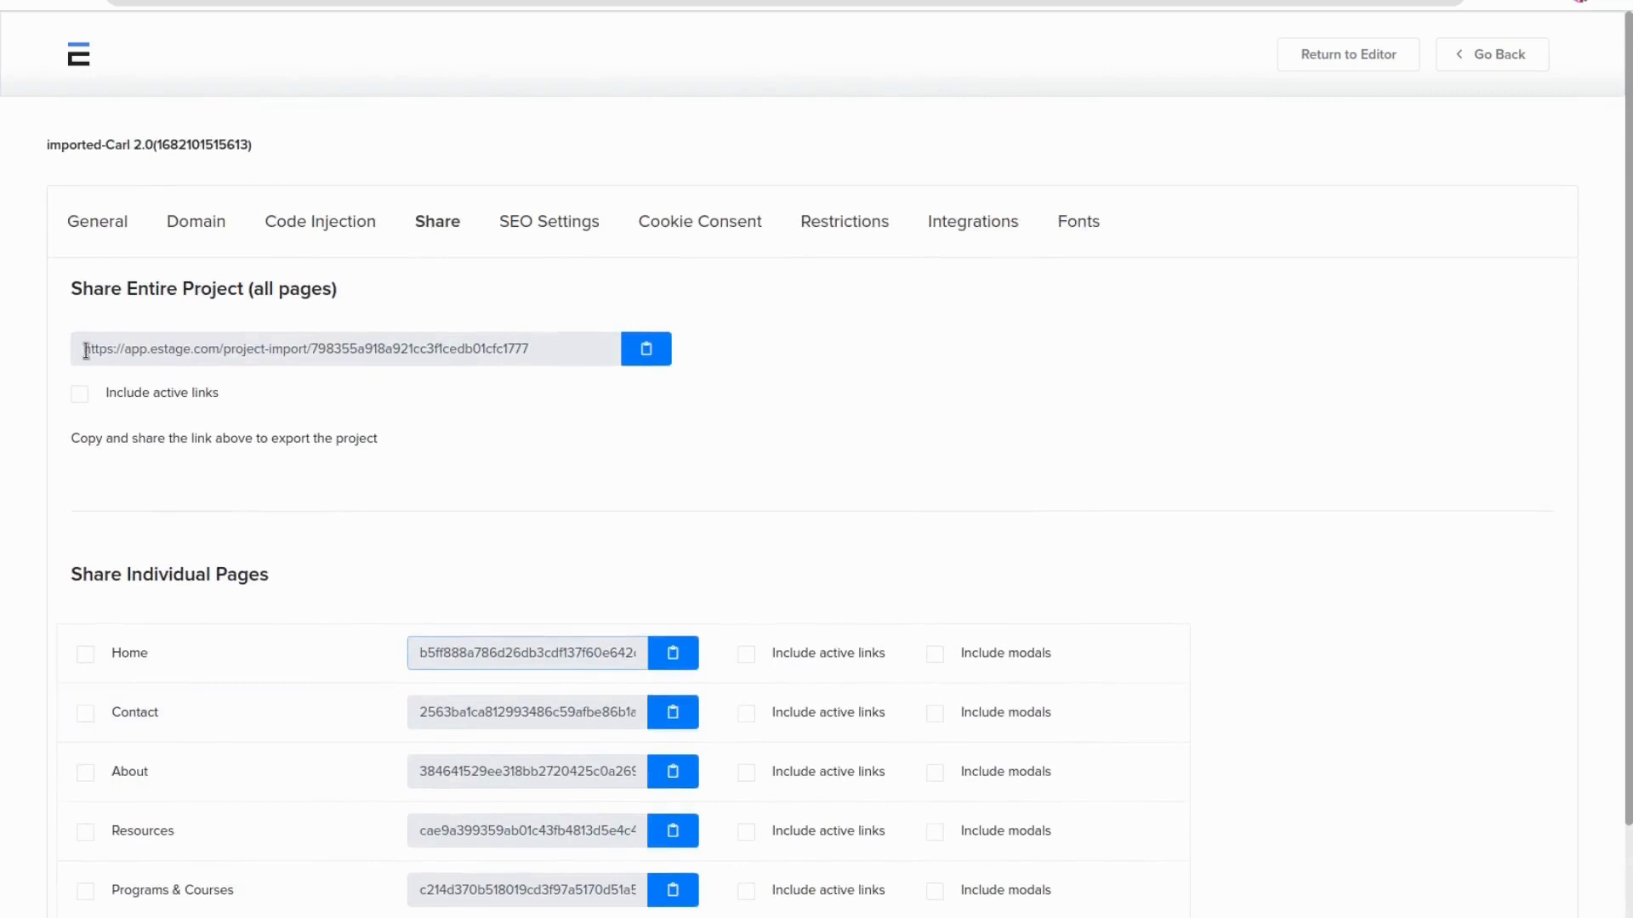
Open the SEO Settings tab and examine its verification meta tags, basic site settings and Open Graph metadata options
{"action": "left_click_drag", "start_coordinate": [86, 350], "coordinate": [317, 386]}
{"action": "left_click", "coordinate": [544, 410]}
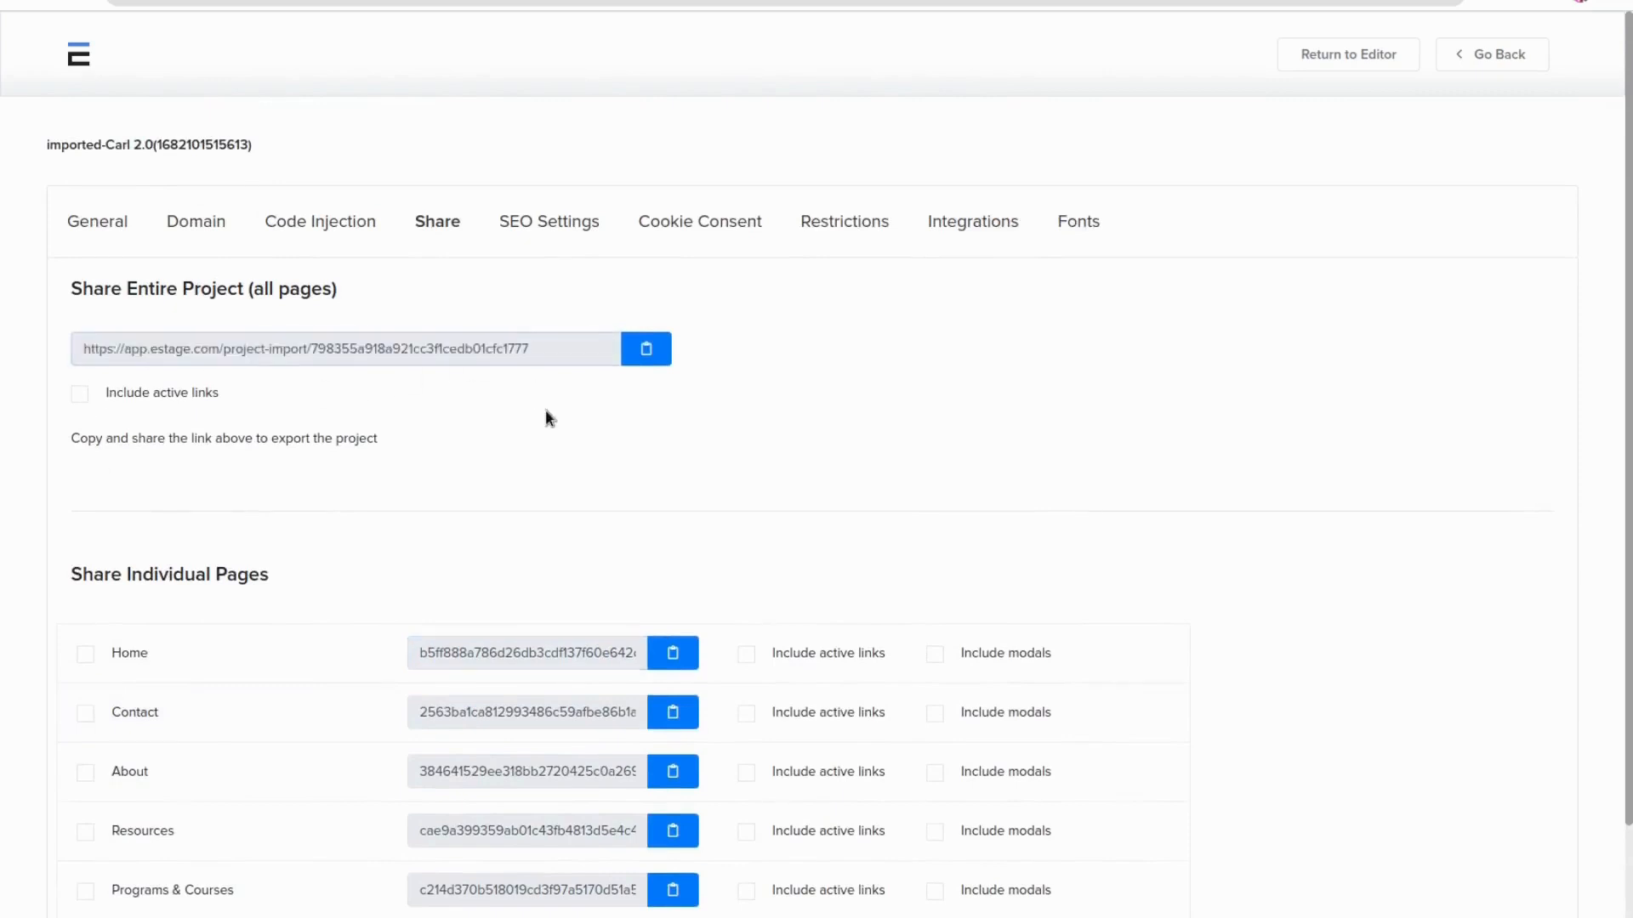
{"action": "left_click", "coordinate": [528, 227]}
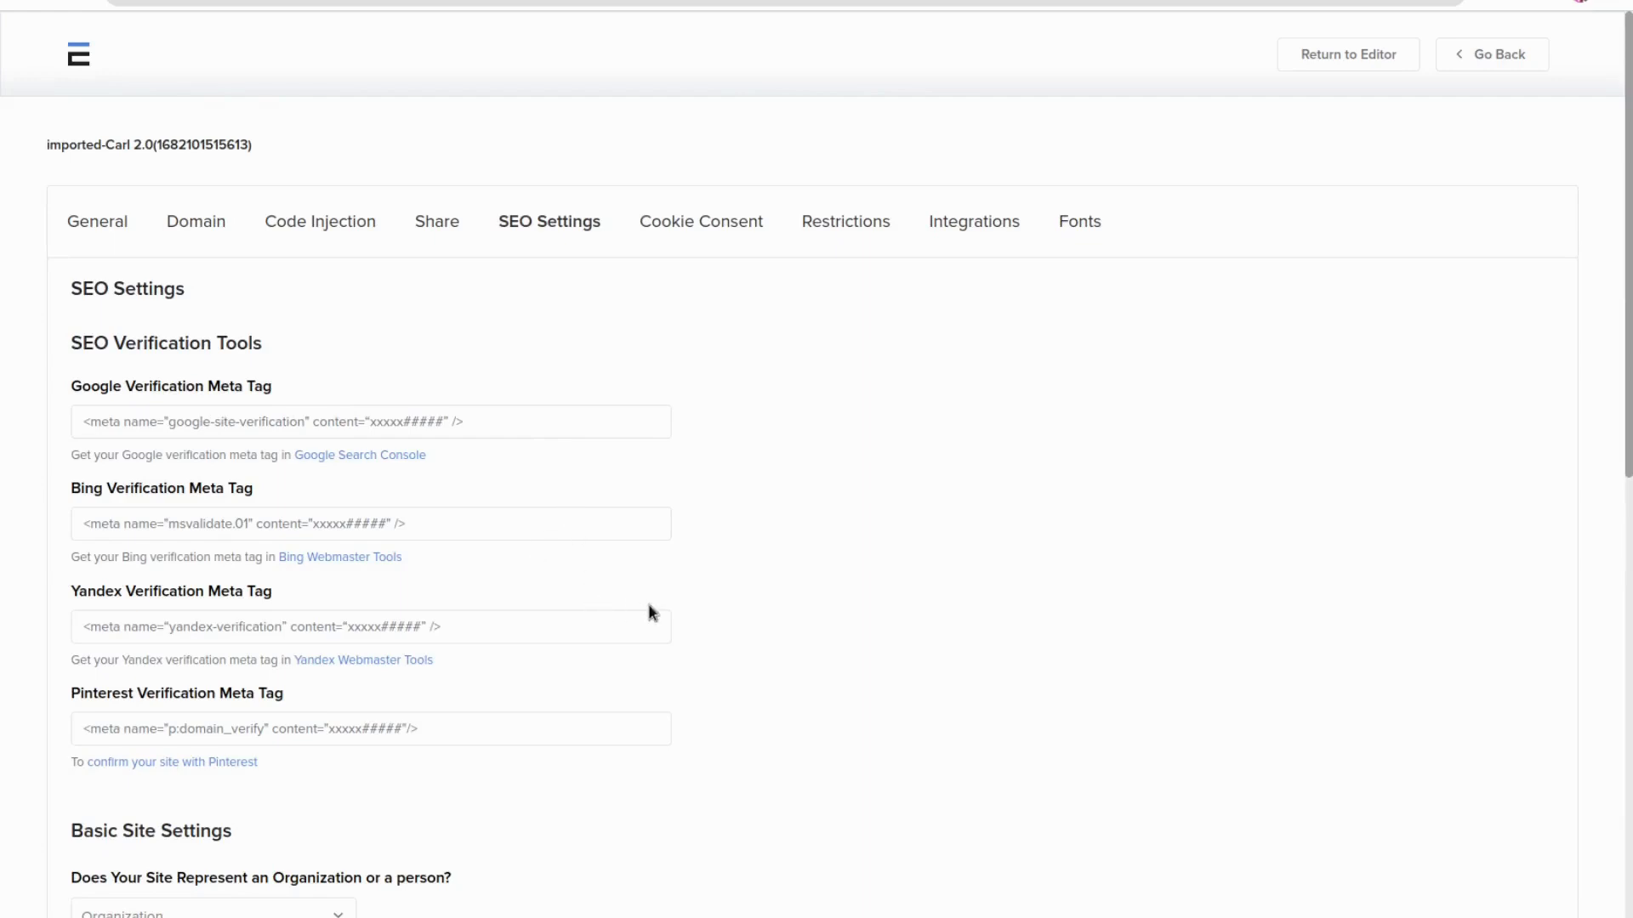
{"action": "scroll", "coordinate": [692, 612], "scroll_direction": "down", "scroll_amount": 7}
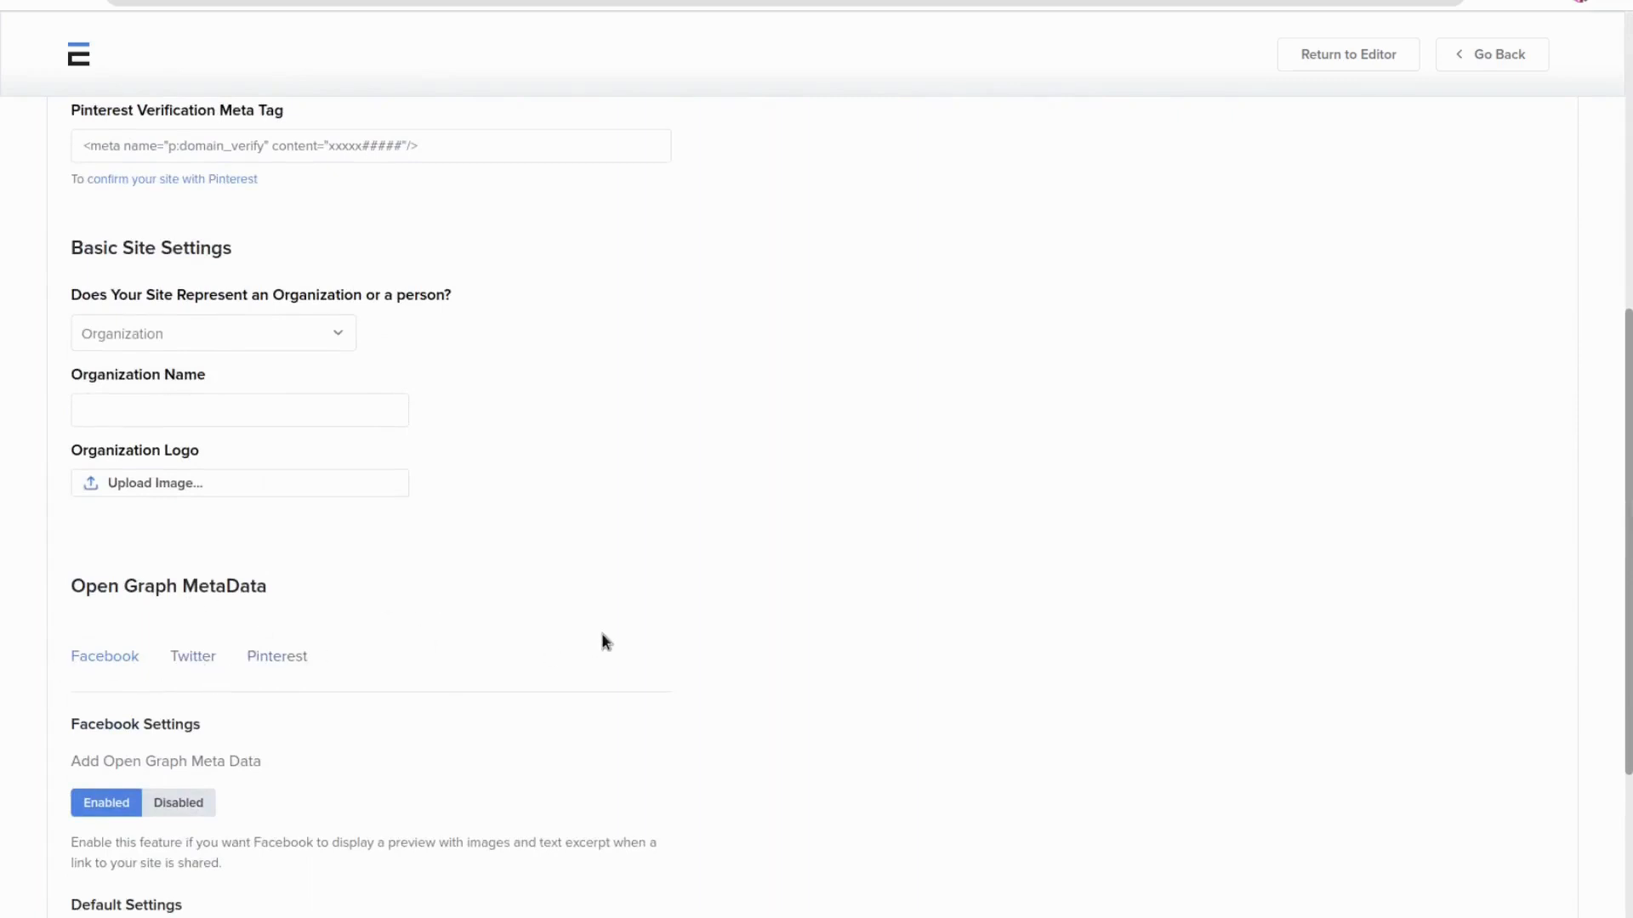
{"action": "scroll", "coordinate": [602, 641], "scroll_direction": "down", "scroll_amount": 3}
{"action": "left_click", "coordinate": [197, 431]}
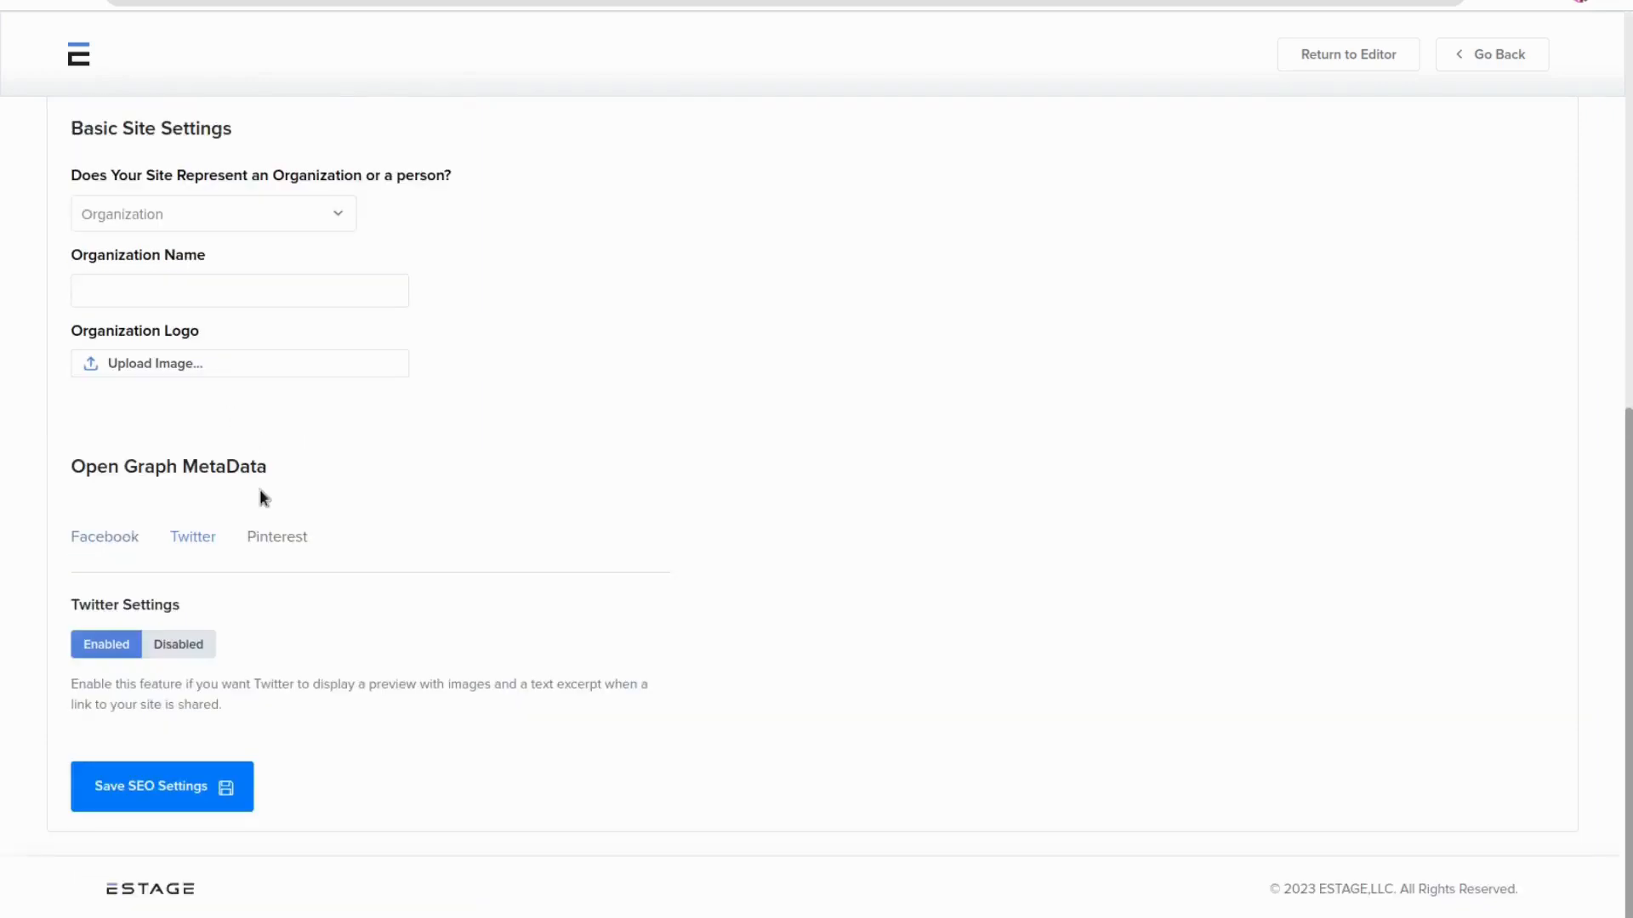
{"action": "left_click", "coordinate": [275, 537]}
{"action": "scroll", "coordinate": [918, 536], "scroll_direction": "up", "scroll_amount": 10}
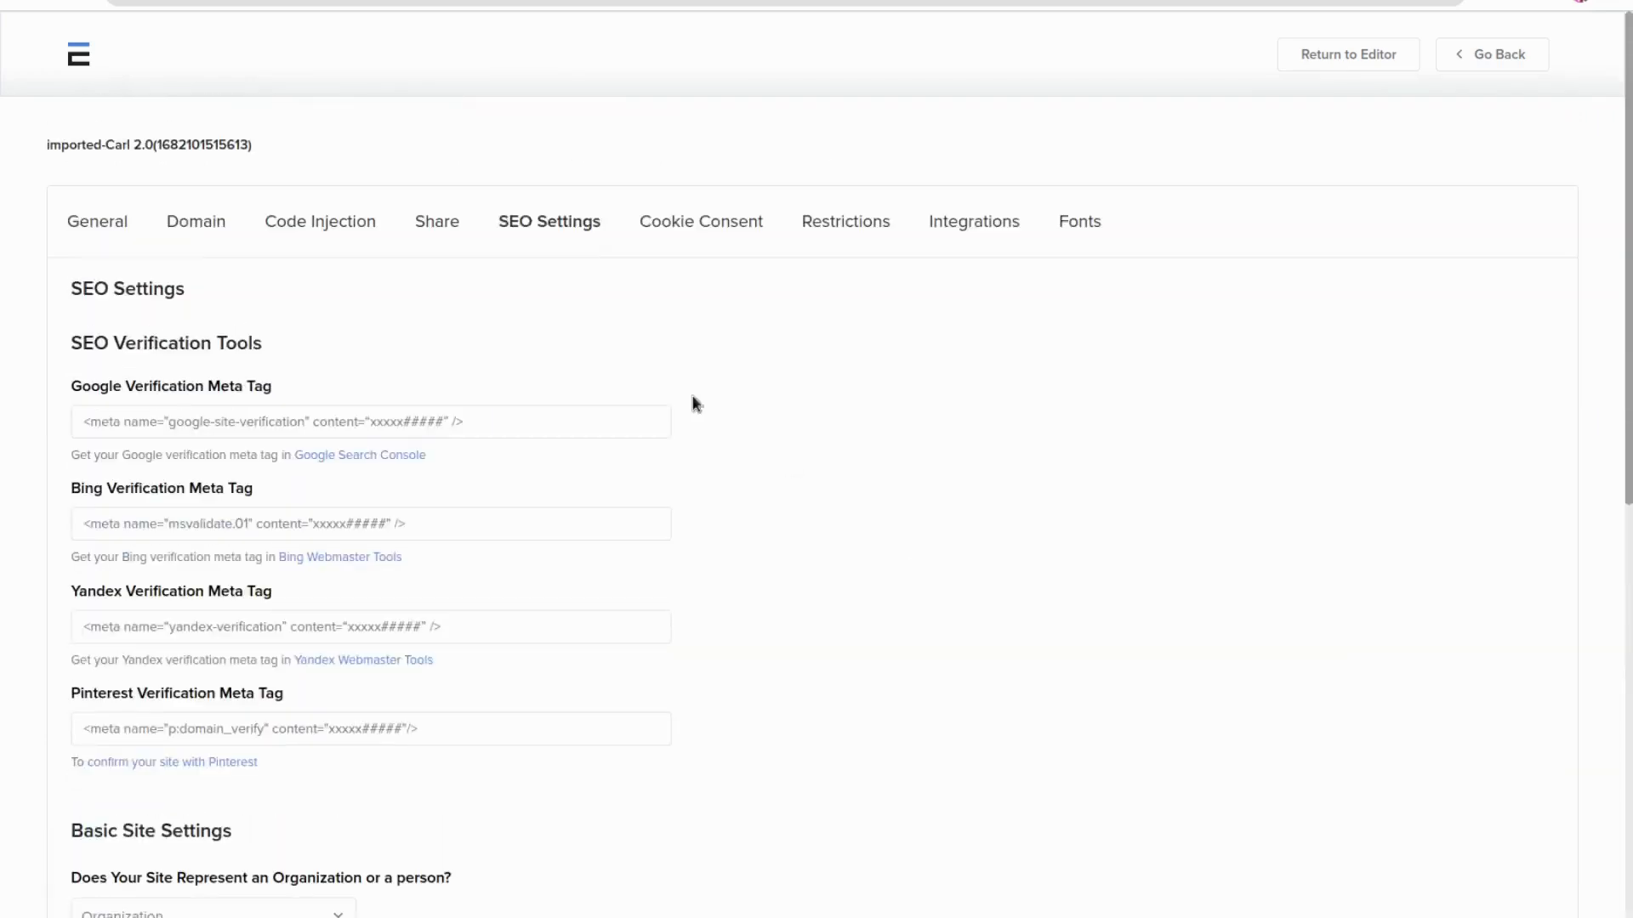
Open the Cookie Consent tab and examine its content and banner design settings
{"action": "left_click", "coordinate": [690, 226]}
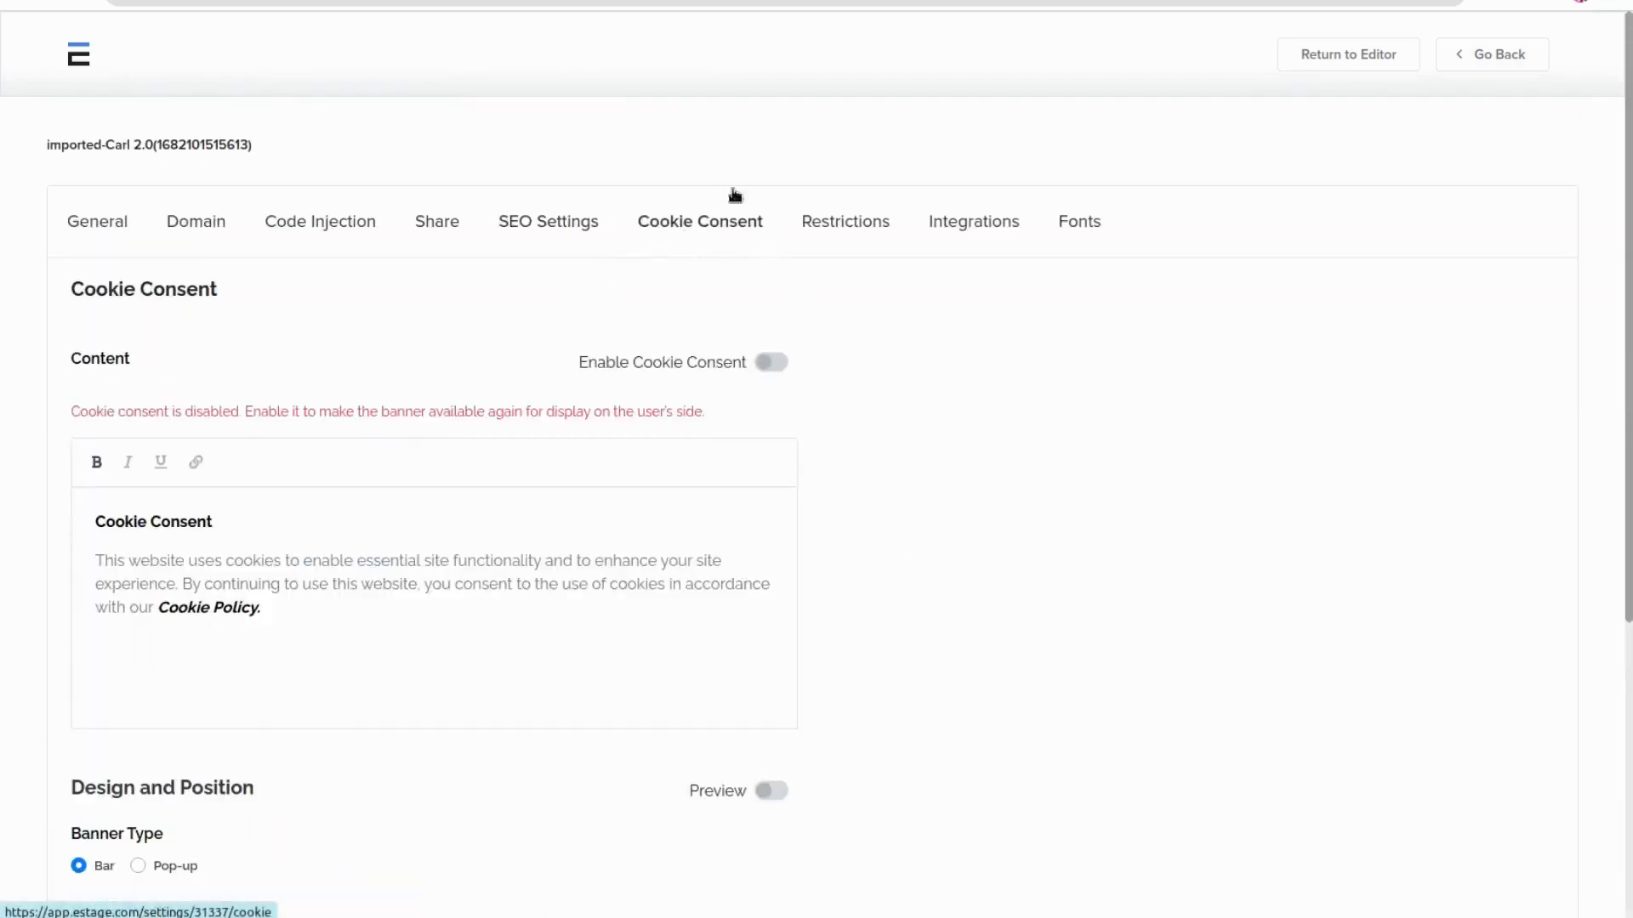
{"action": "scroll", "coordinate": [855, 405], "scroll_direction": "down", "scroll_amount": 5}
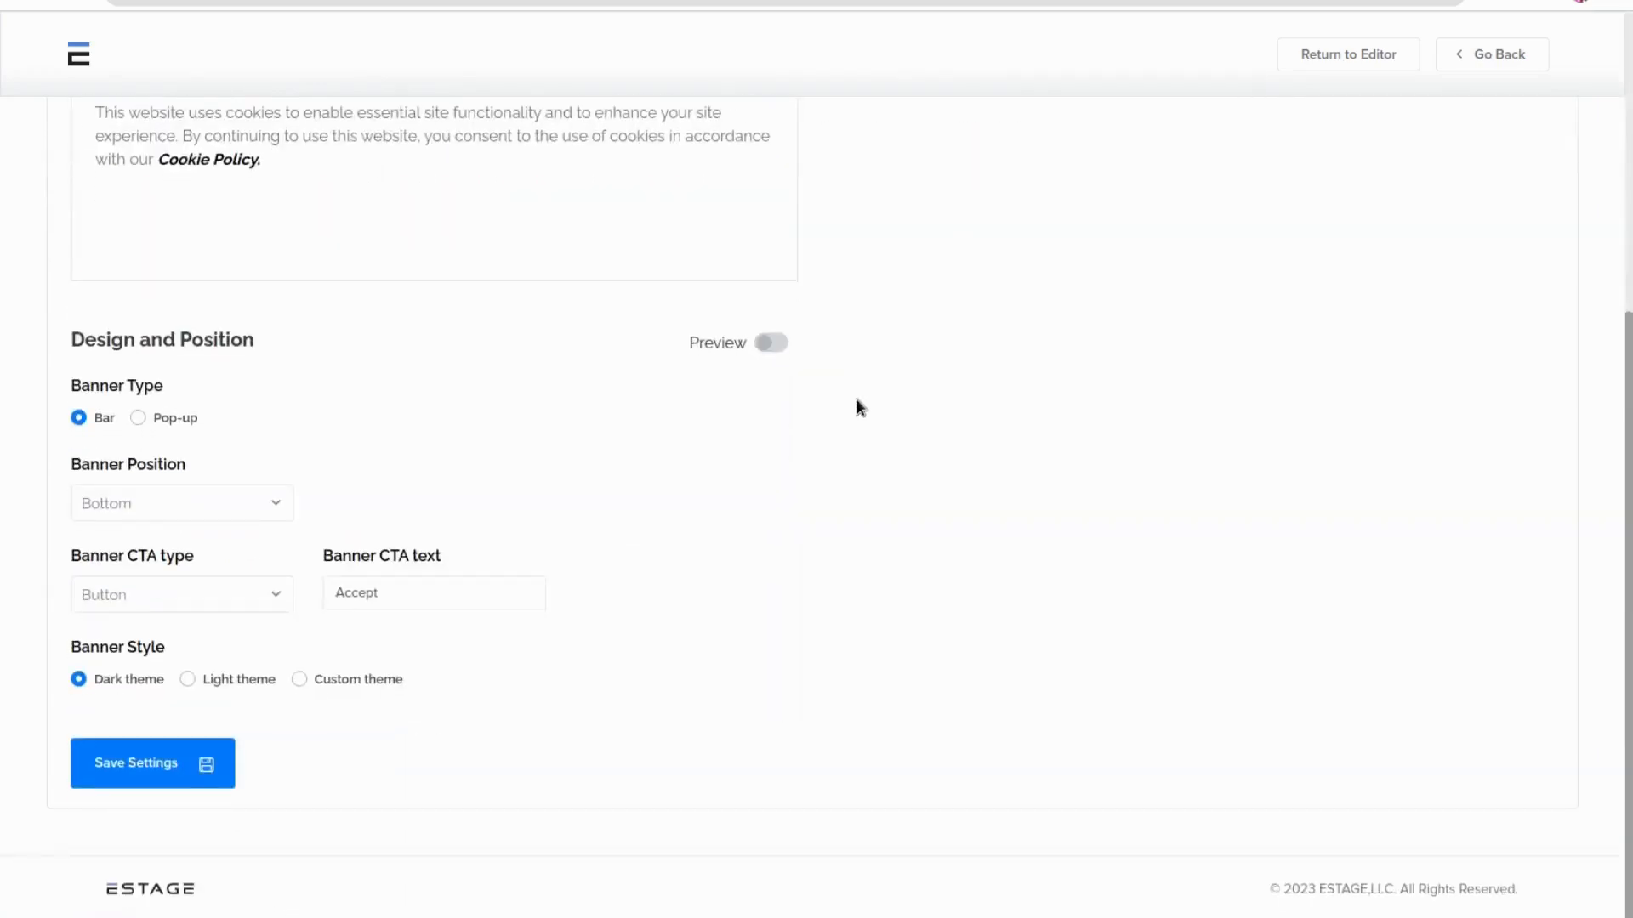
{"action": "scroll", "coordinate": [821, 564], "scroll_direction": "up", "scroll_amount": 5}
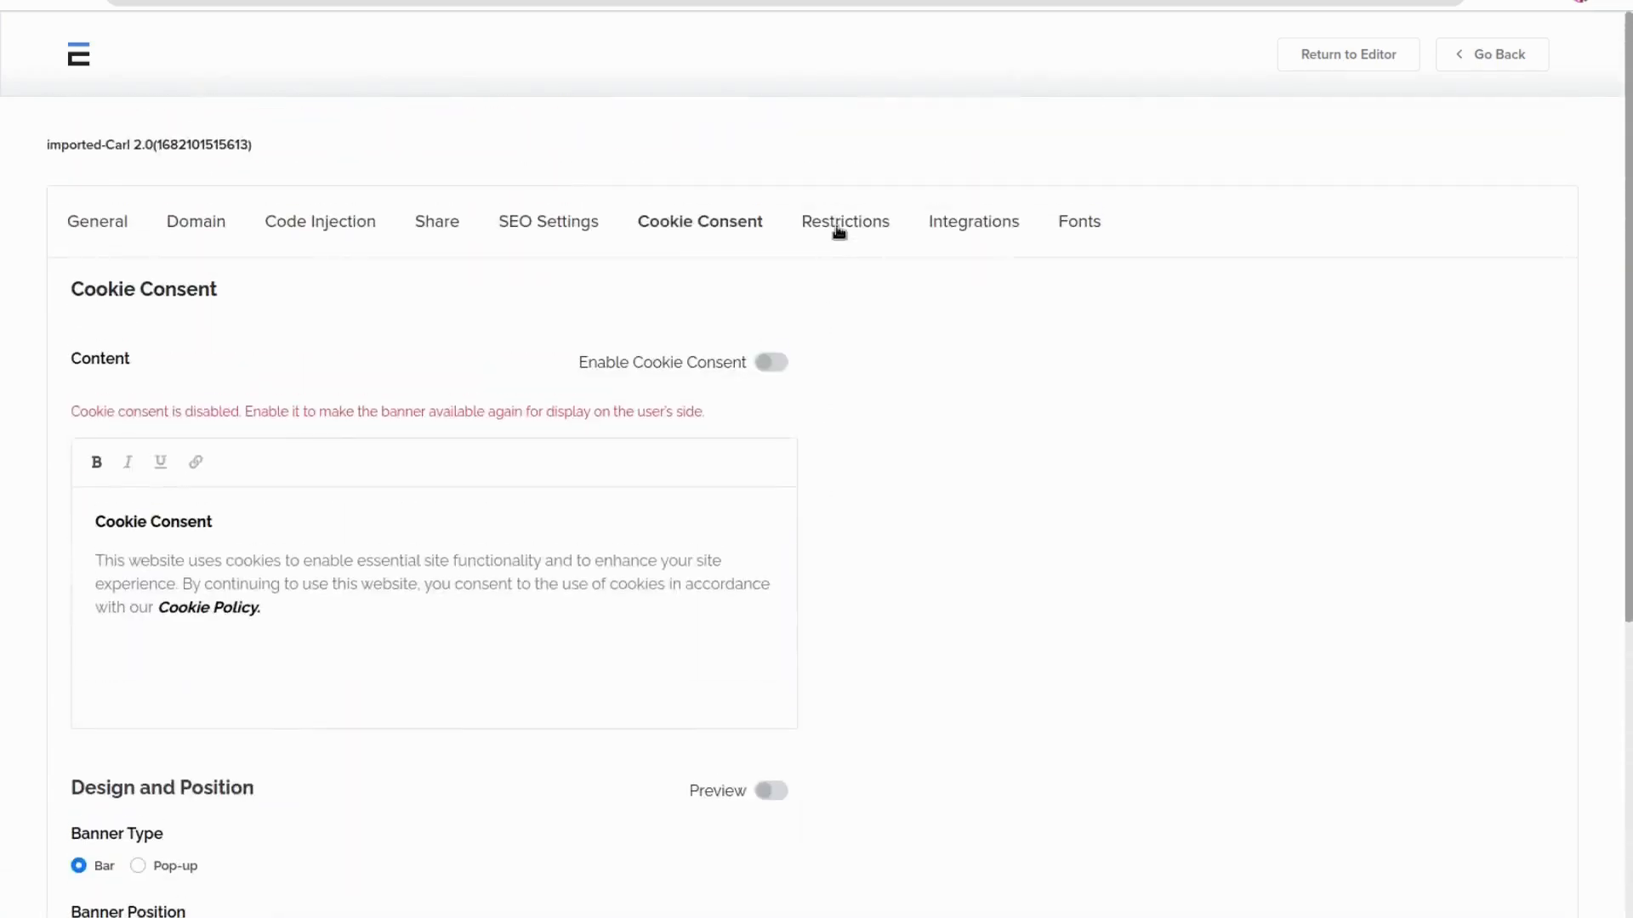
Open the Restrictions tab, open the Set Restriction dialog and close it without saving
{"action": "left_click", "coordinate": [837, 226]}
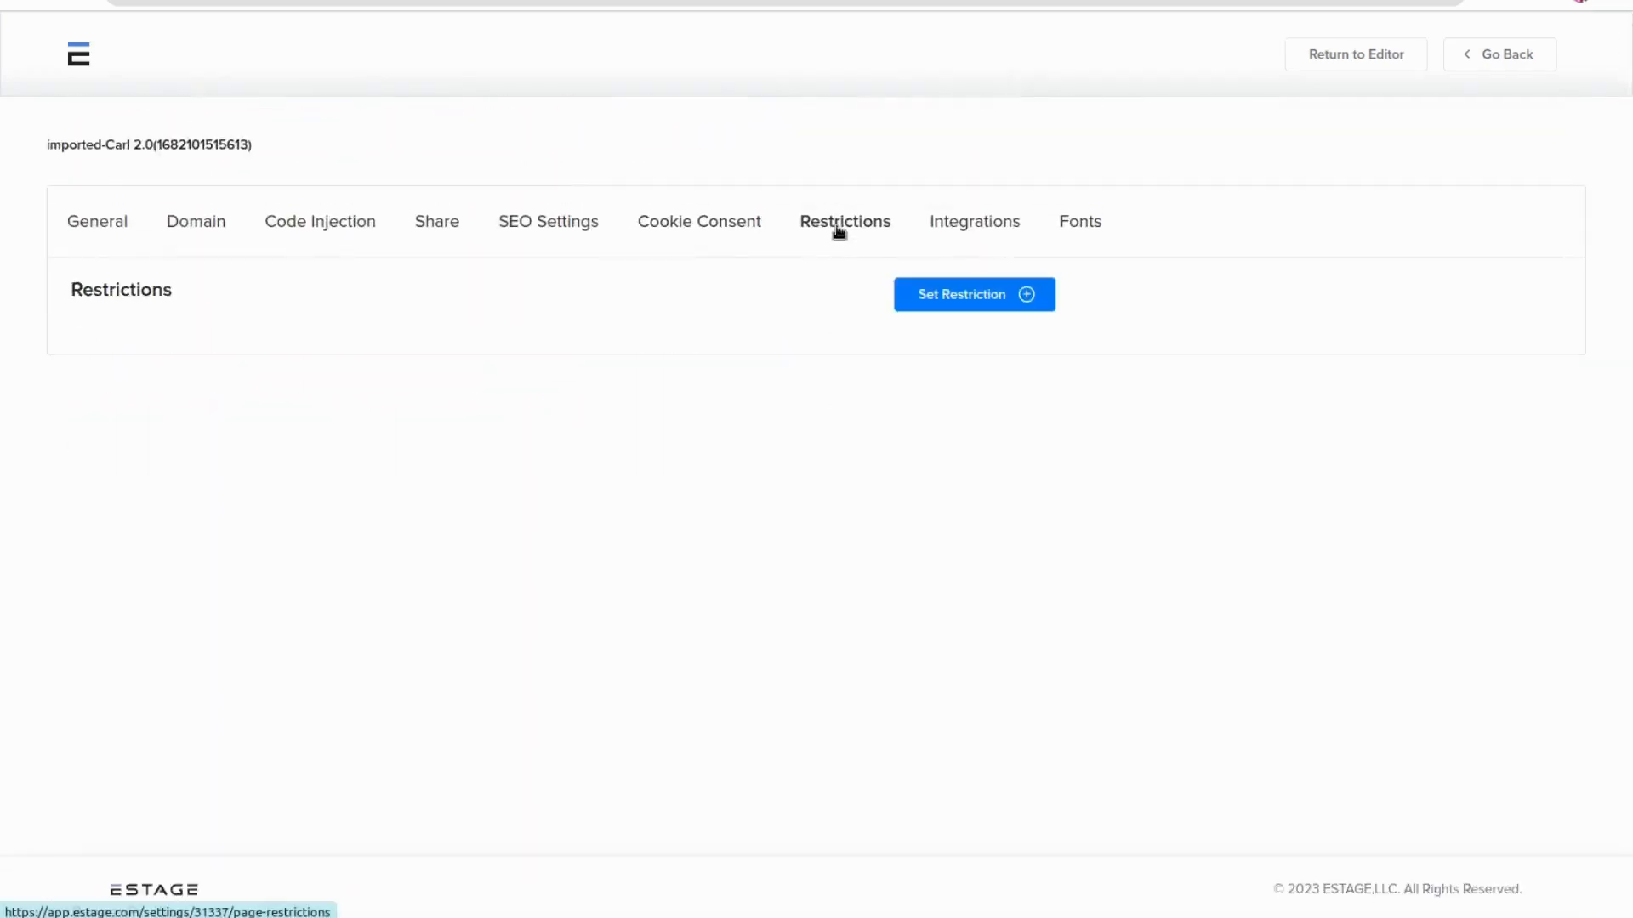
{"action": "left_click", "coordinate": [974, 308]}
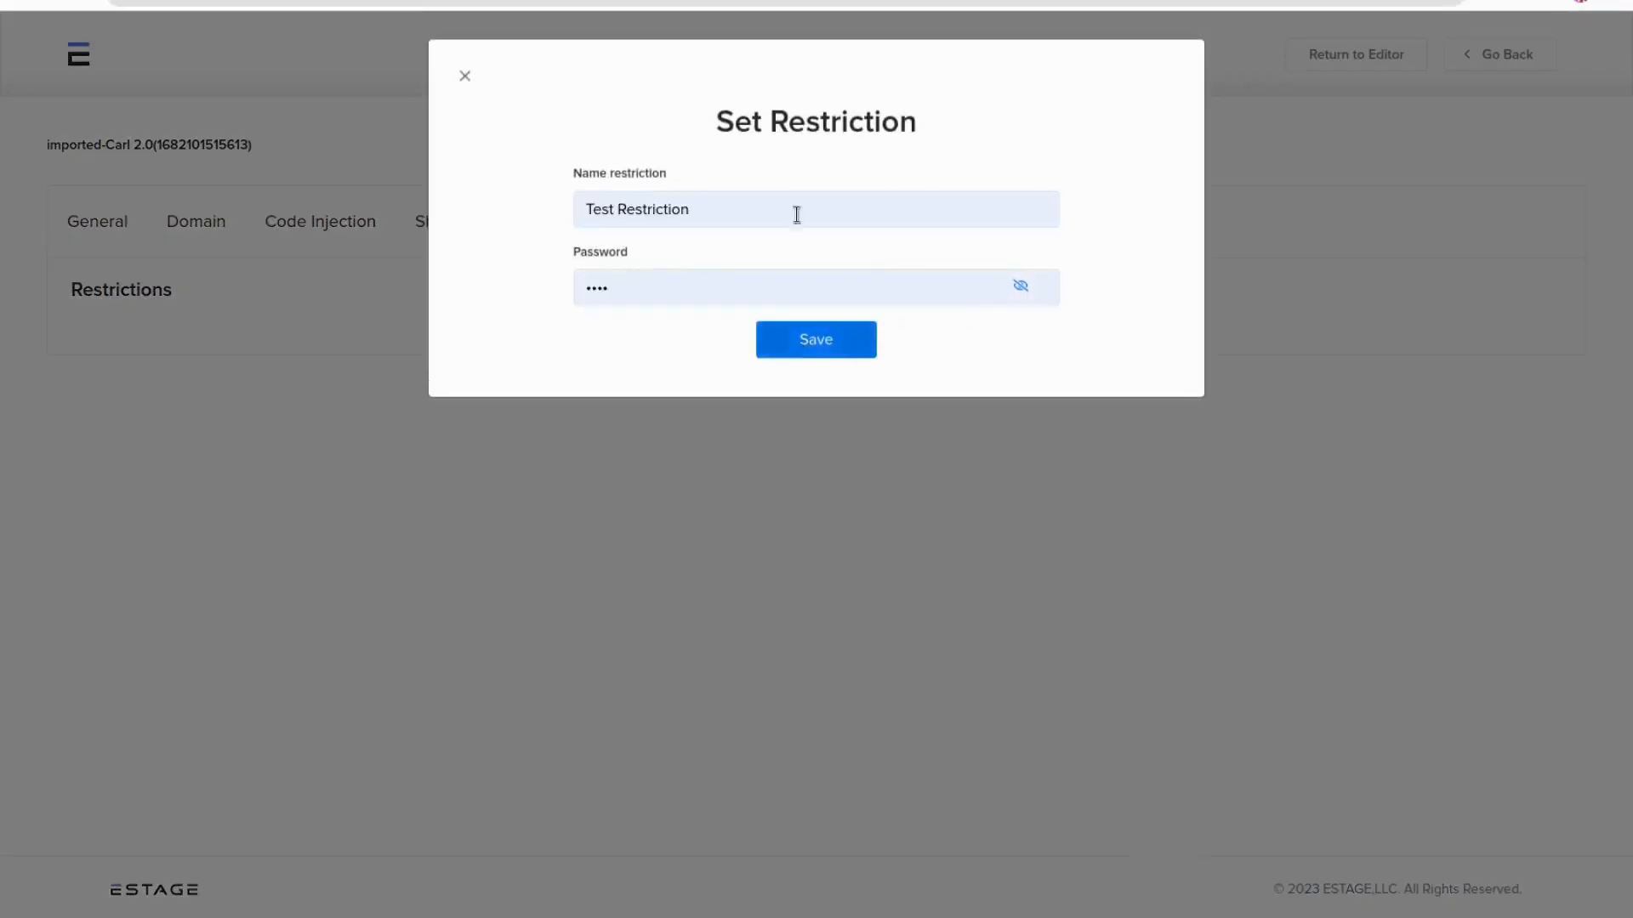
{"action": "left_click", "coordinate": [465, 81]}
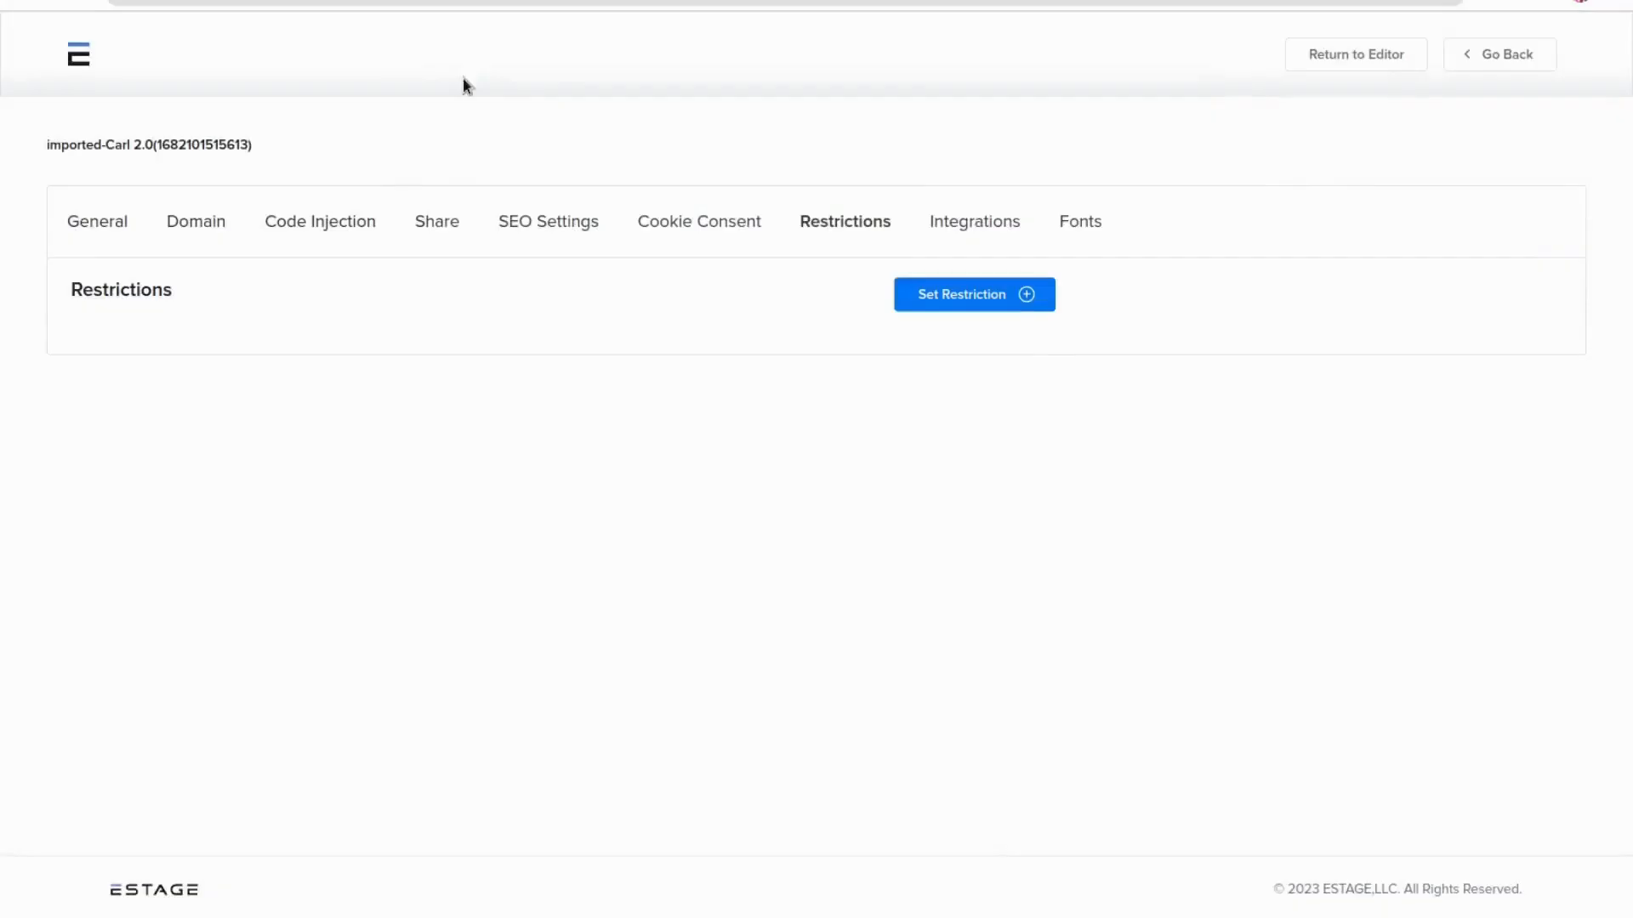
Open the Integrations tab and examine the Autoresponders, Payment Processing, Marketing, Analytics and Chat integrations
{"action": "left_click", "coordinate": [978, 222]}
{"action": "scroll", "coordinate": [753, 375], "scroll_direction": "down", "scroll_amount": 5}
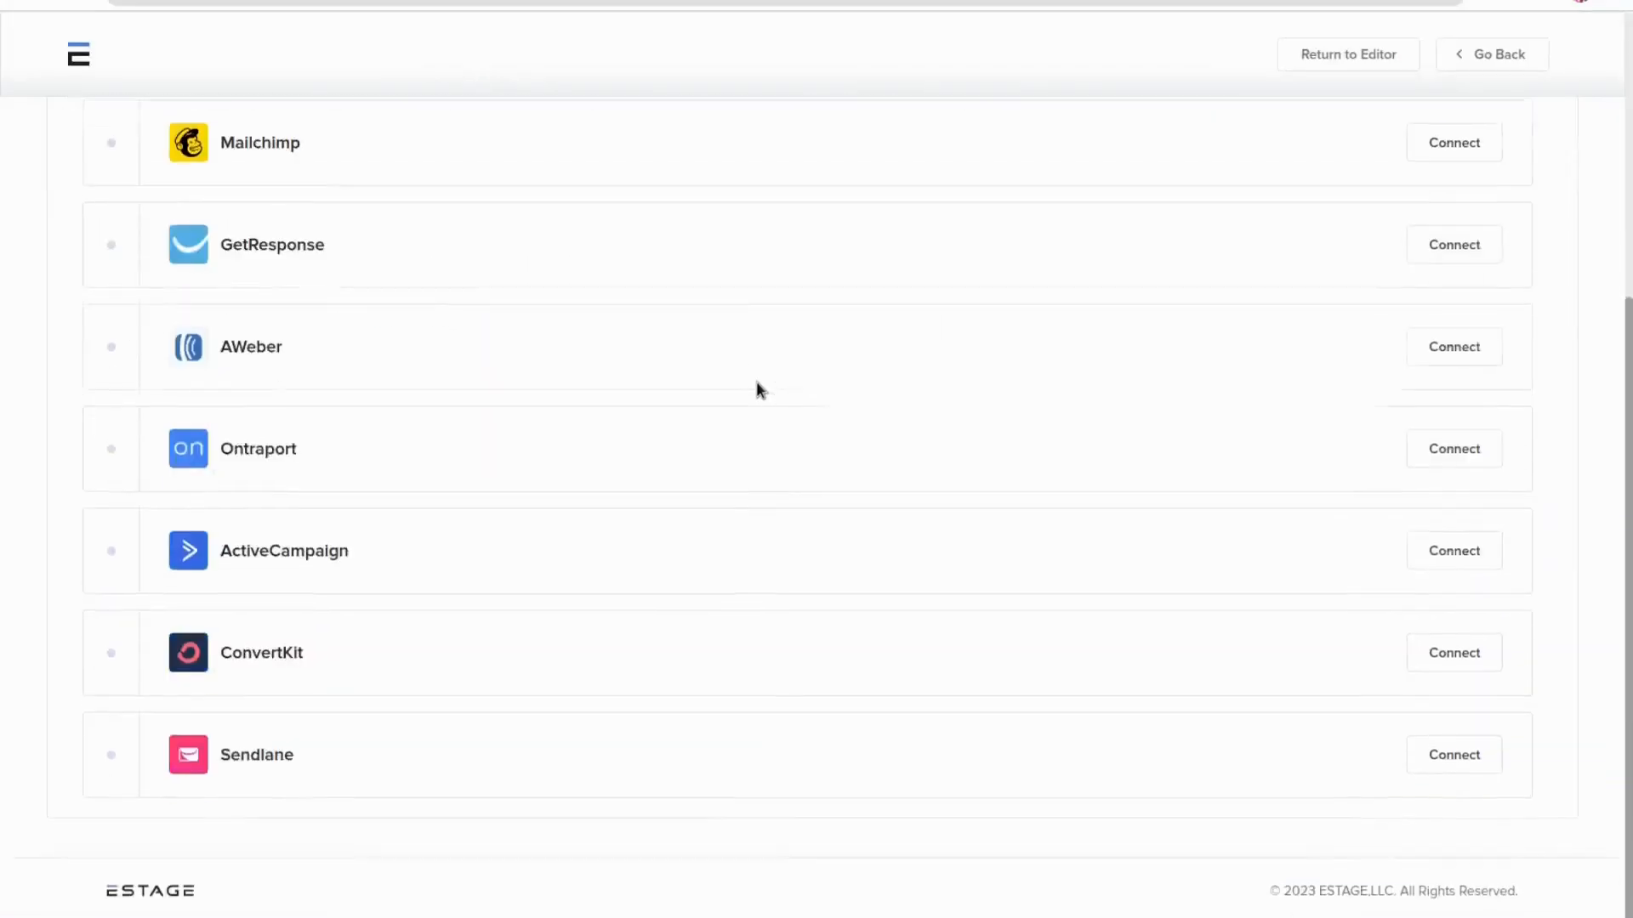
{"action": "scroll", "coordinate": [595, 587], "scroll_direction": "up", "scroll_amount": 5}
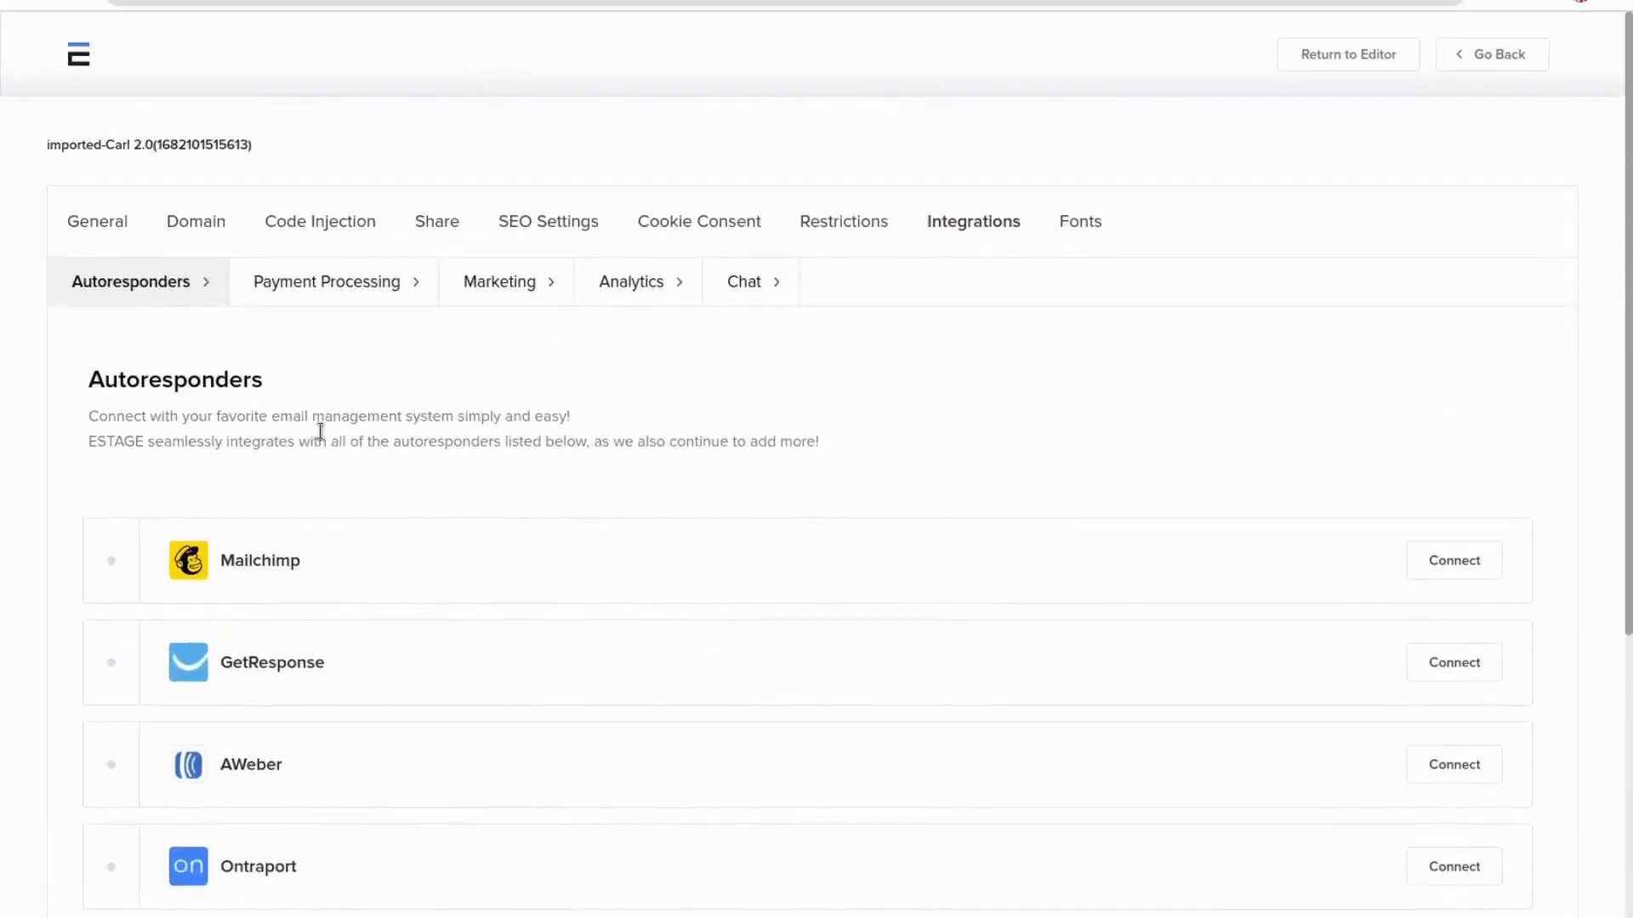
{"action": "left_click", "coordinate": [344, 281]}
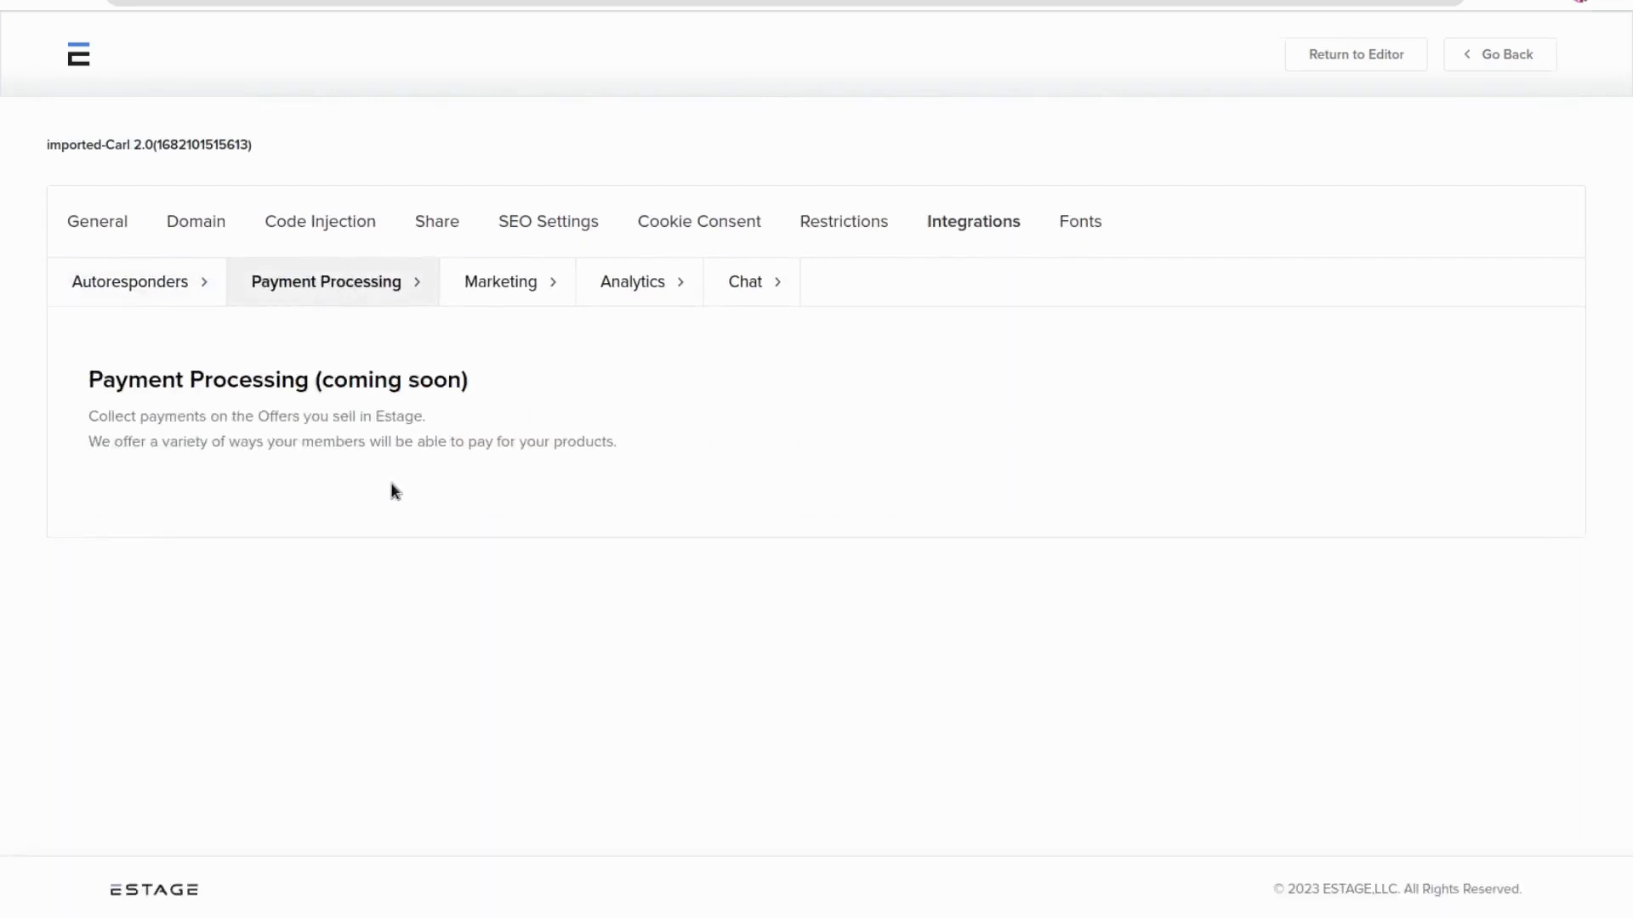
{"action": "left_click", "coordinate": [498, 296]}
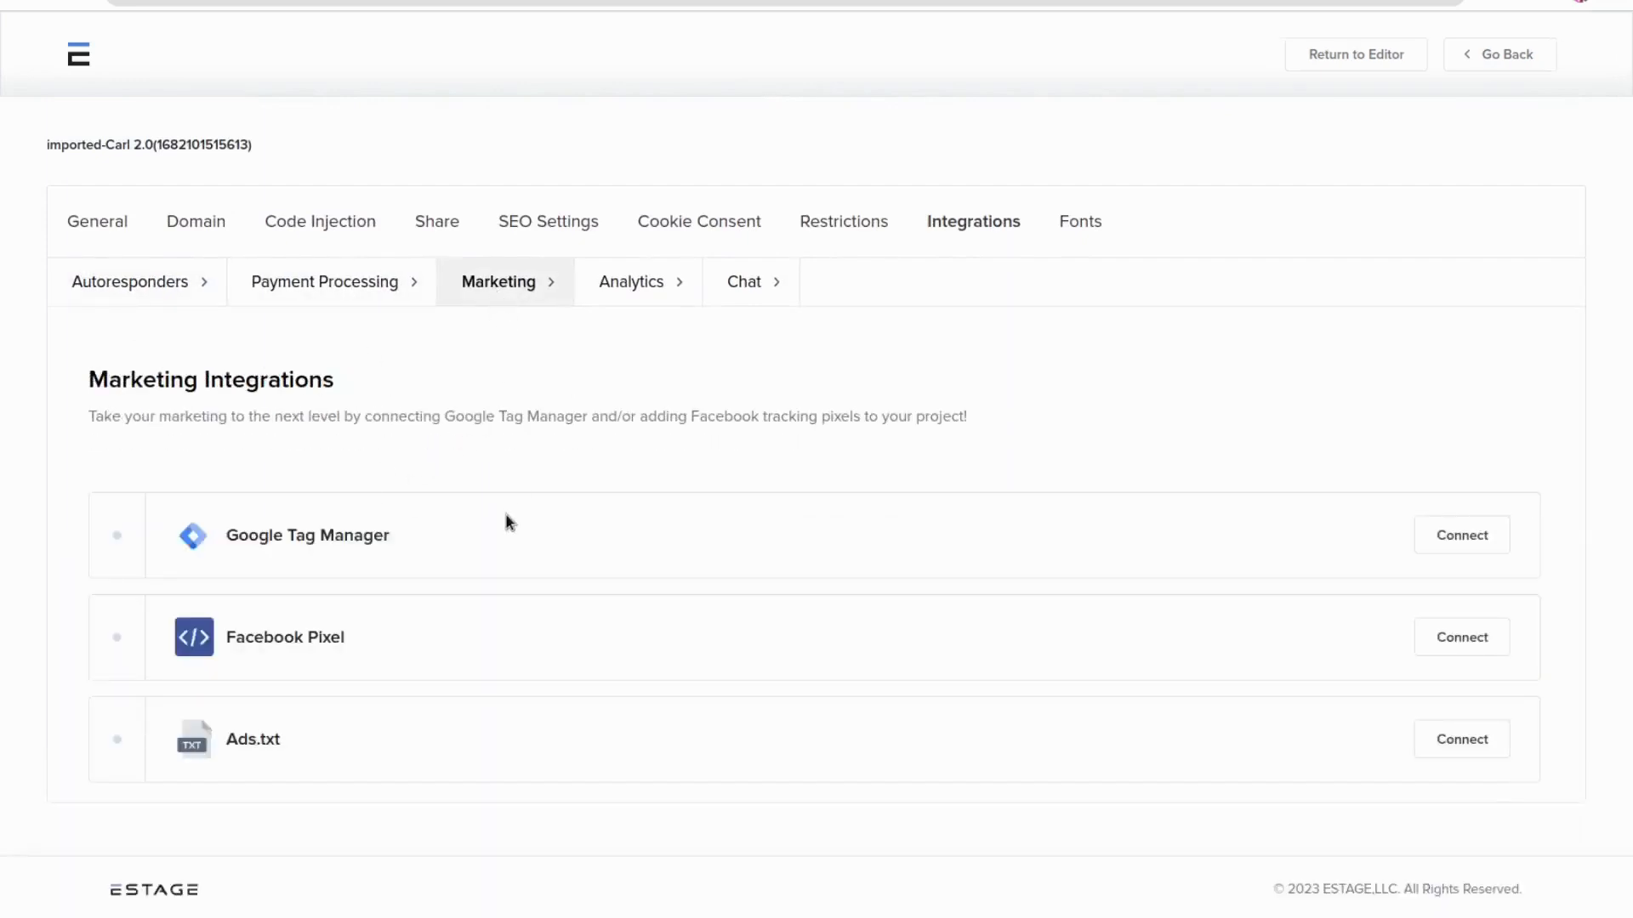
{"action": "left_click", "coordinate": [617, 290]}
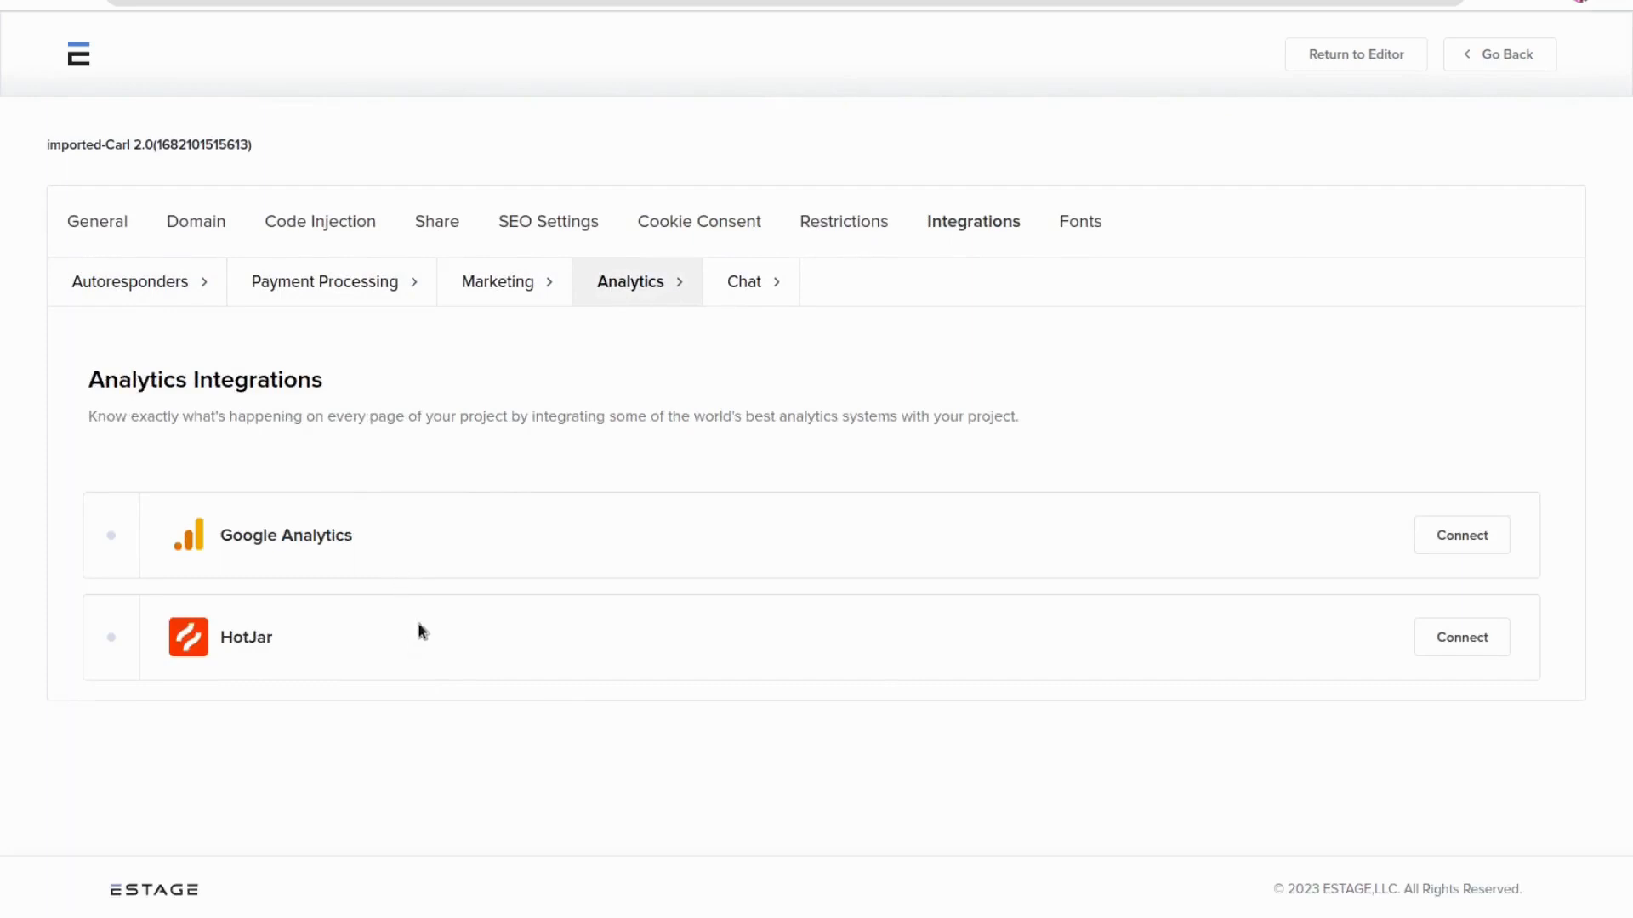
{"action": "left_click", "coordinate": [739, 298]}
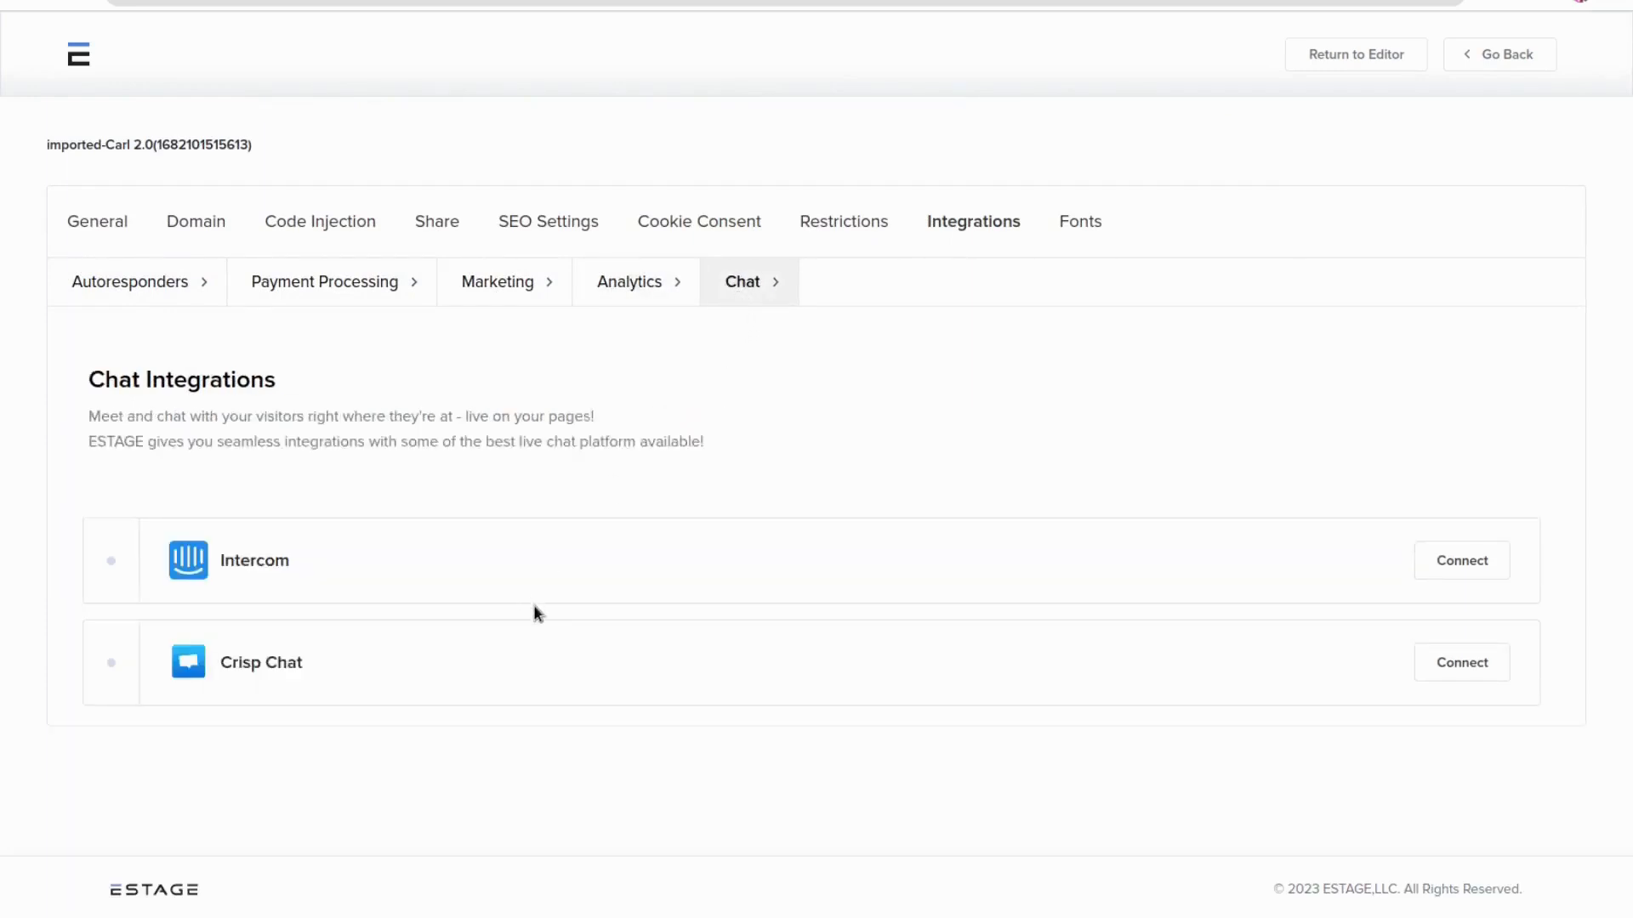
Open the Fonts tab and examine the Google font list, the added fonts and the Lora variant options
{"action": "left_click", "coordinate": [1077, 228]}
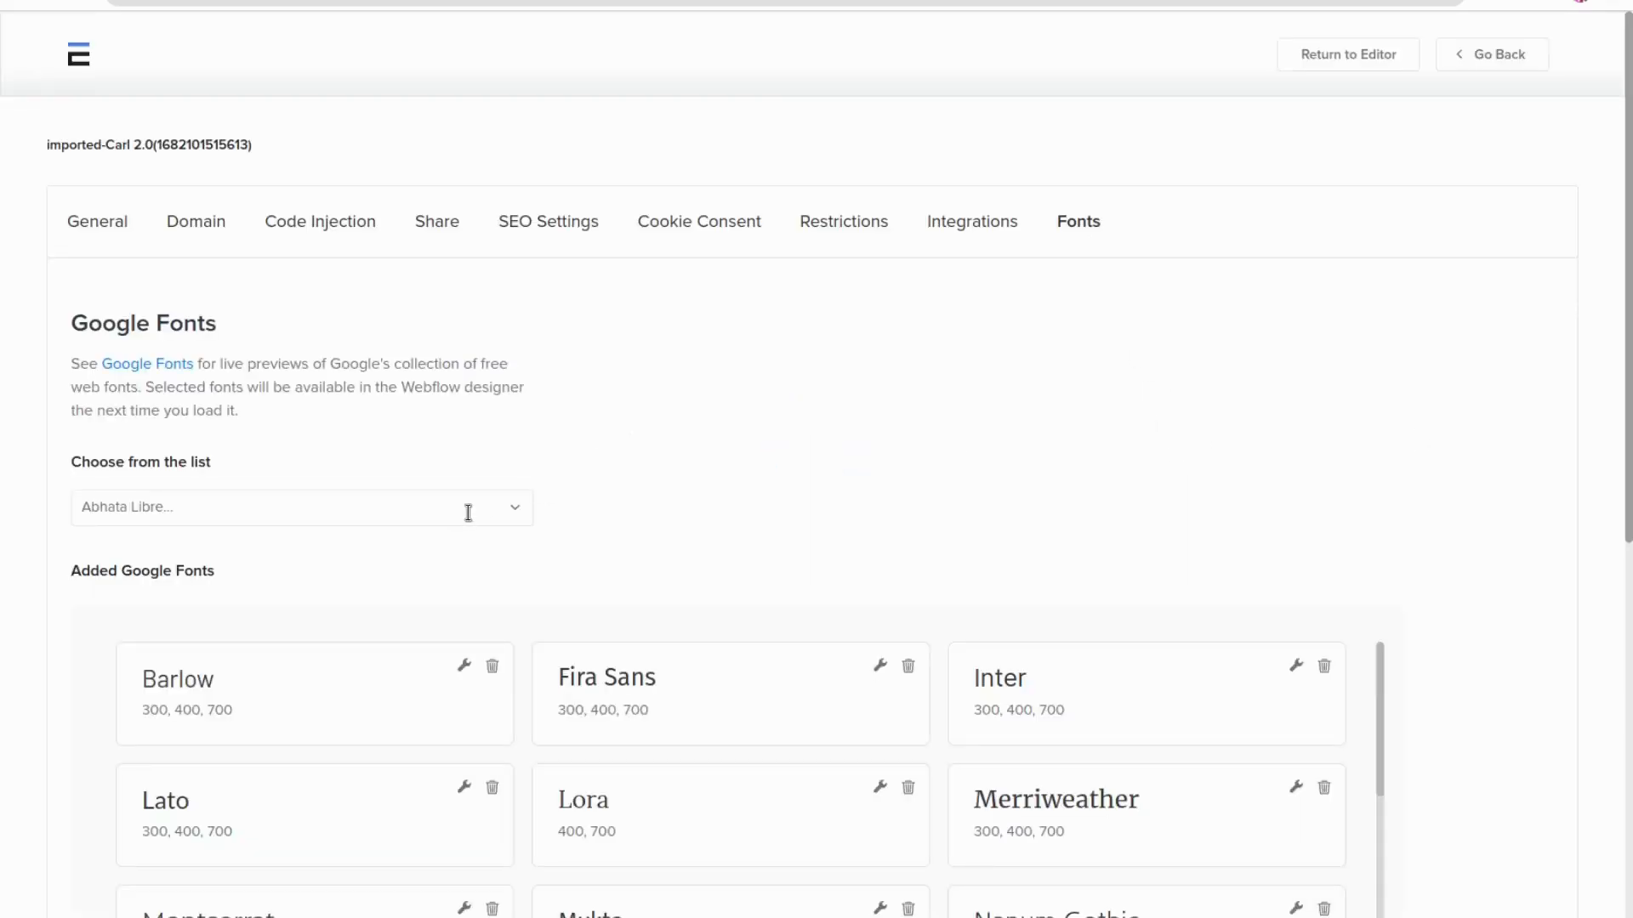
{"action": "left_click", "coordinate": [473, 511]}
{"action": "scroll", "coordinate": [427, 672], "scroll_direction": "down", "scroll_amount": 8}
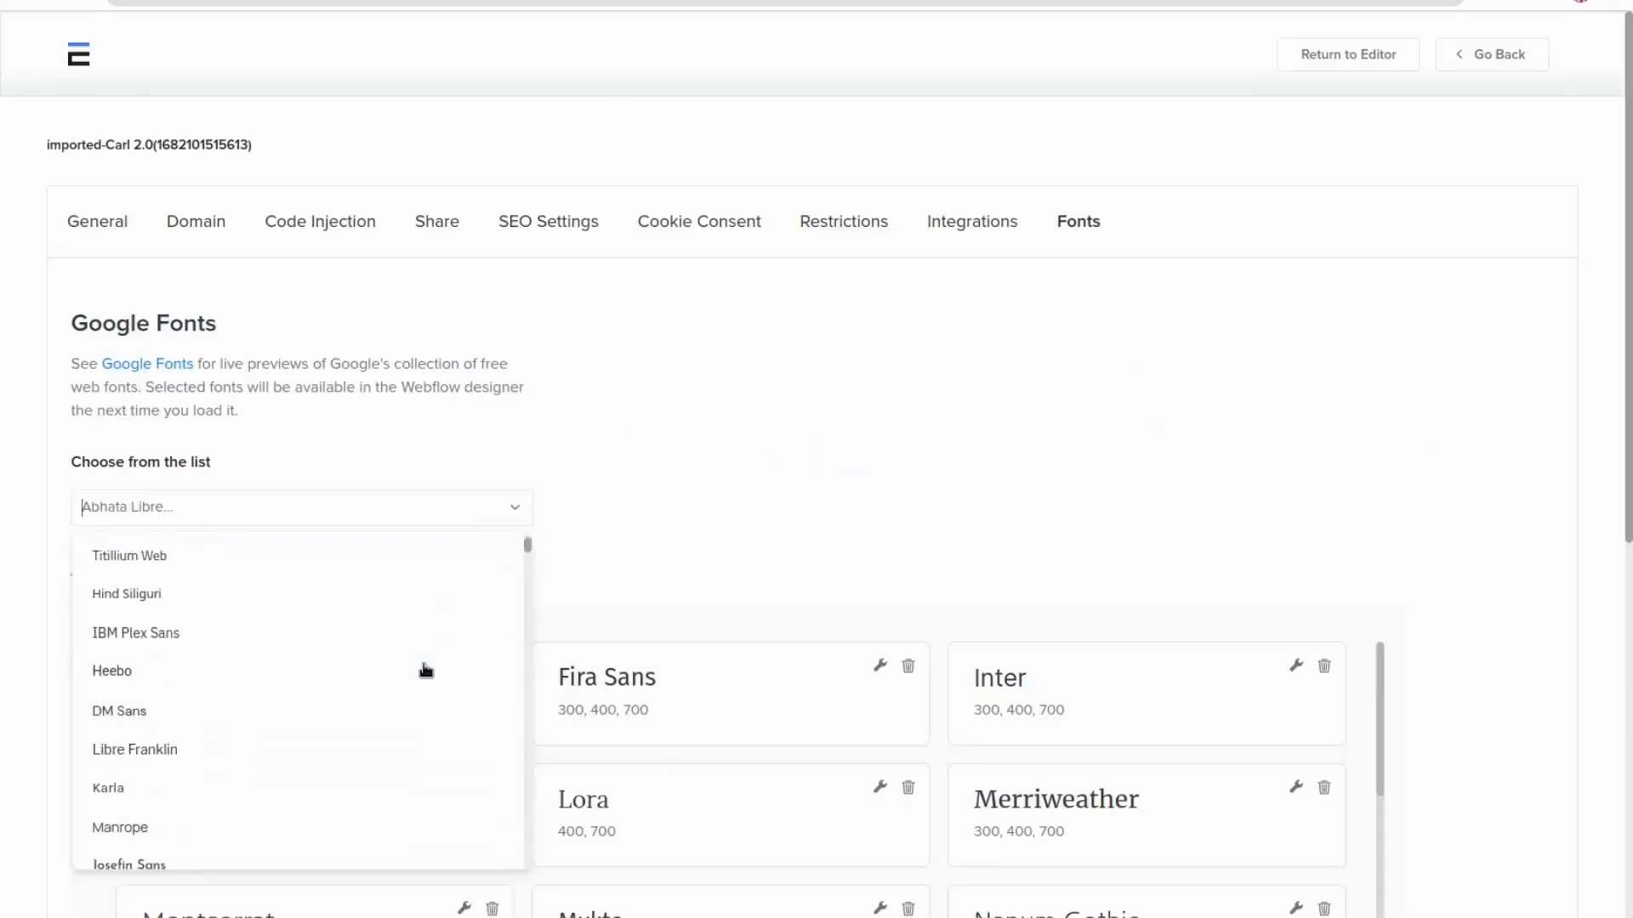
{"action": "left_click", "coordinate": [741, 442]}
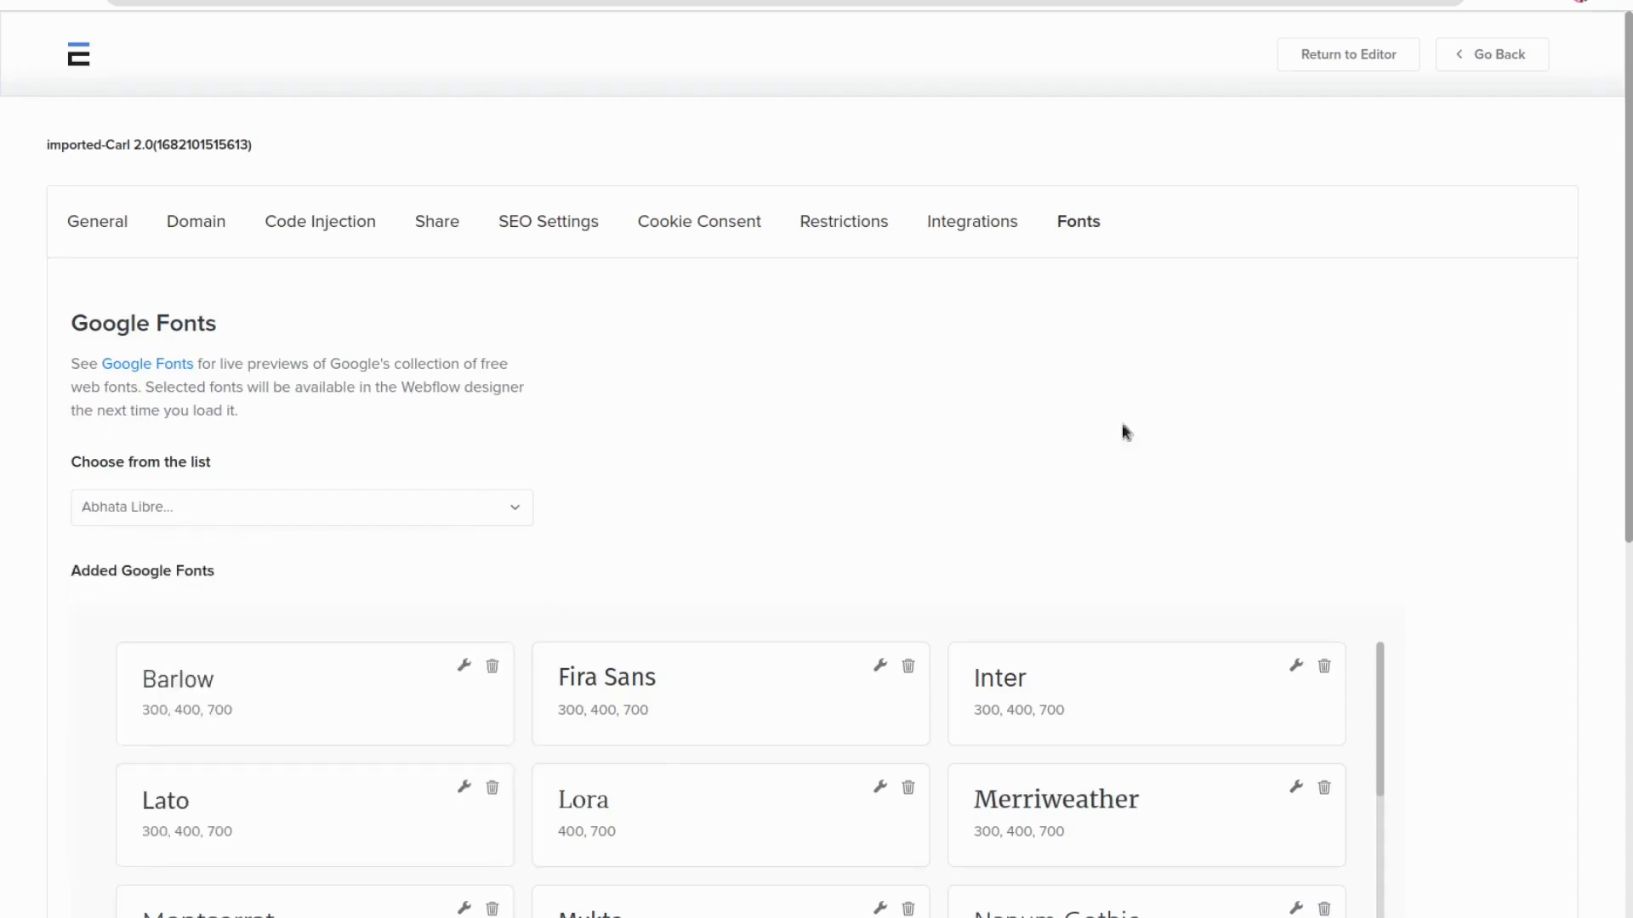
{"action": "scroll", "coordinate": [1427, 405], "scroll_direction": "down", "scroll_amount": 5}
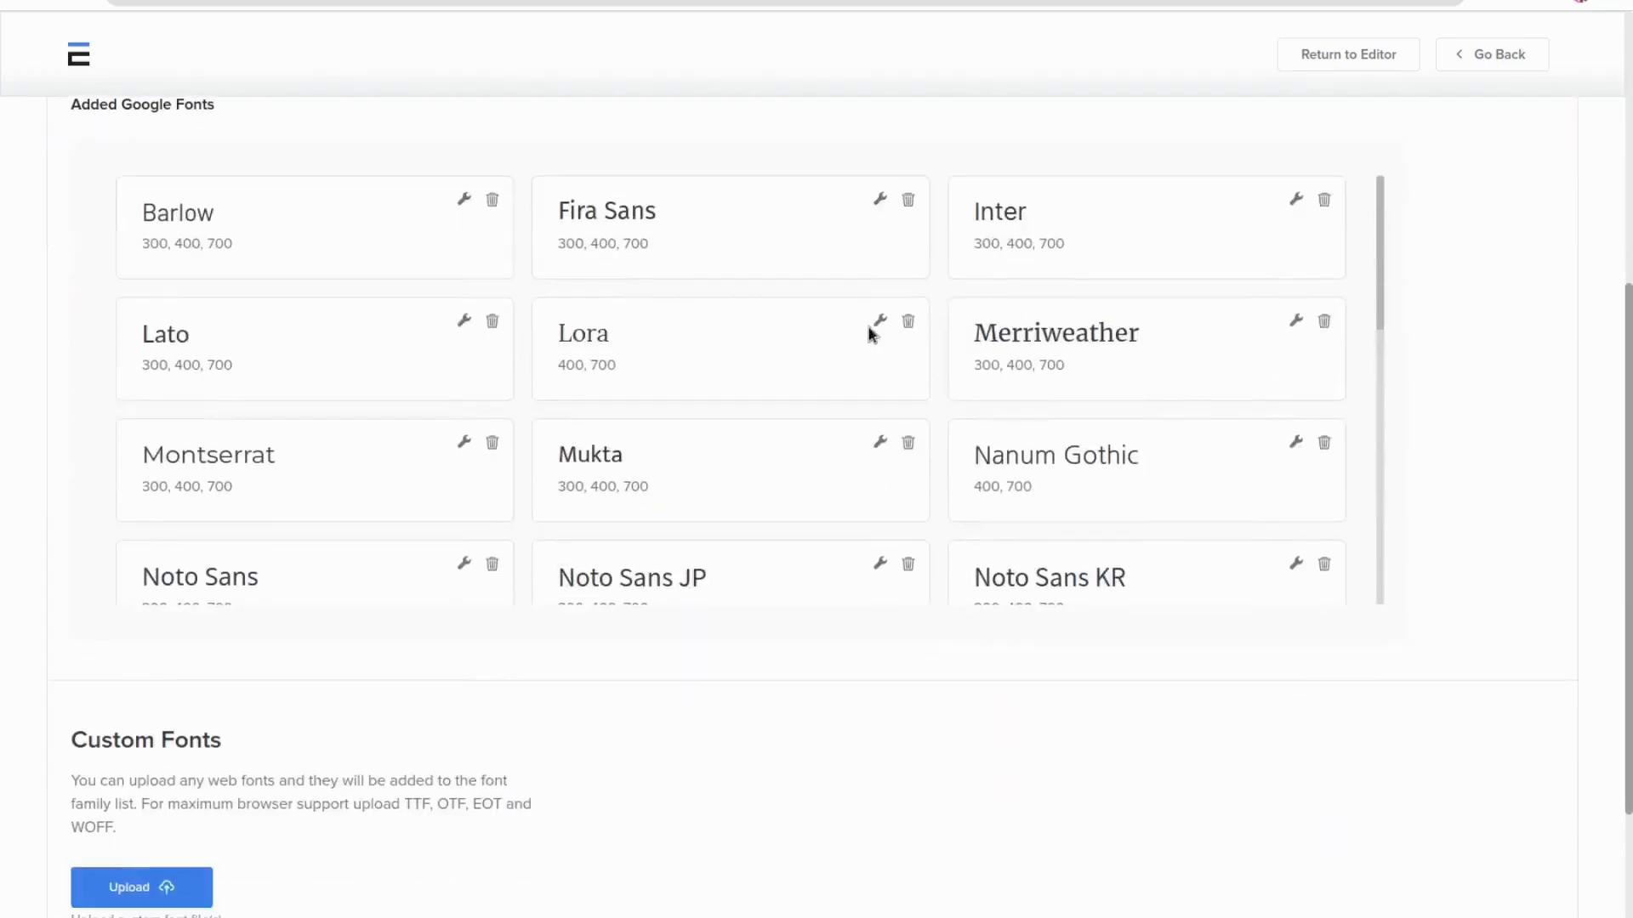
{"action": "left_click", "coordinate": [877, 323]}
{"action": "scroll", "coordinate": [522, 375], "scroll_direction": "up", "scroll_amount": 3}
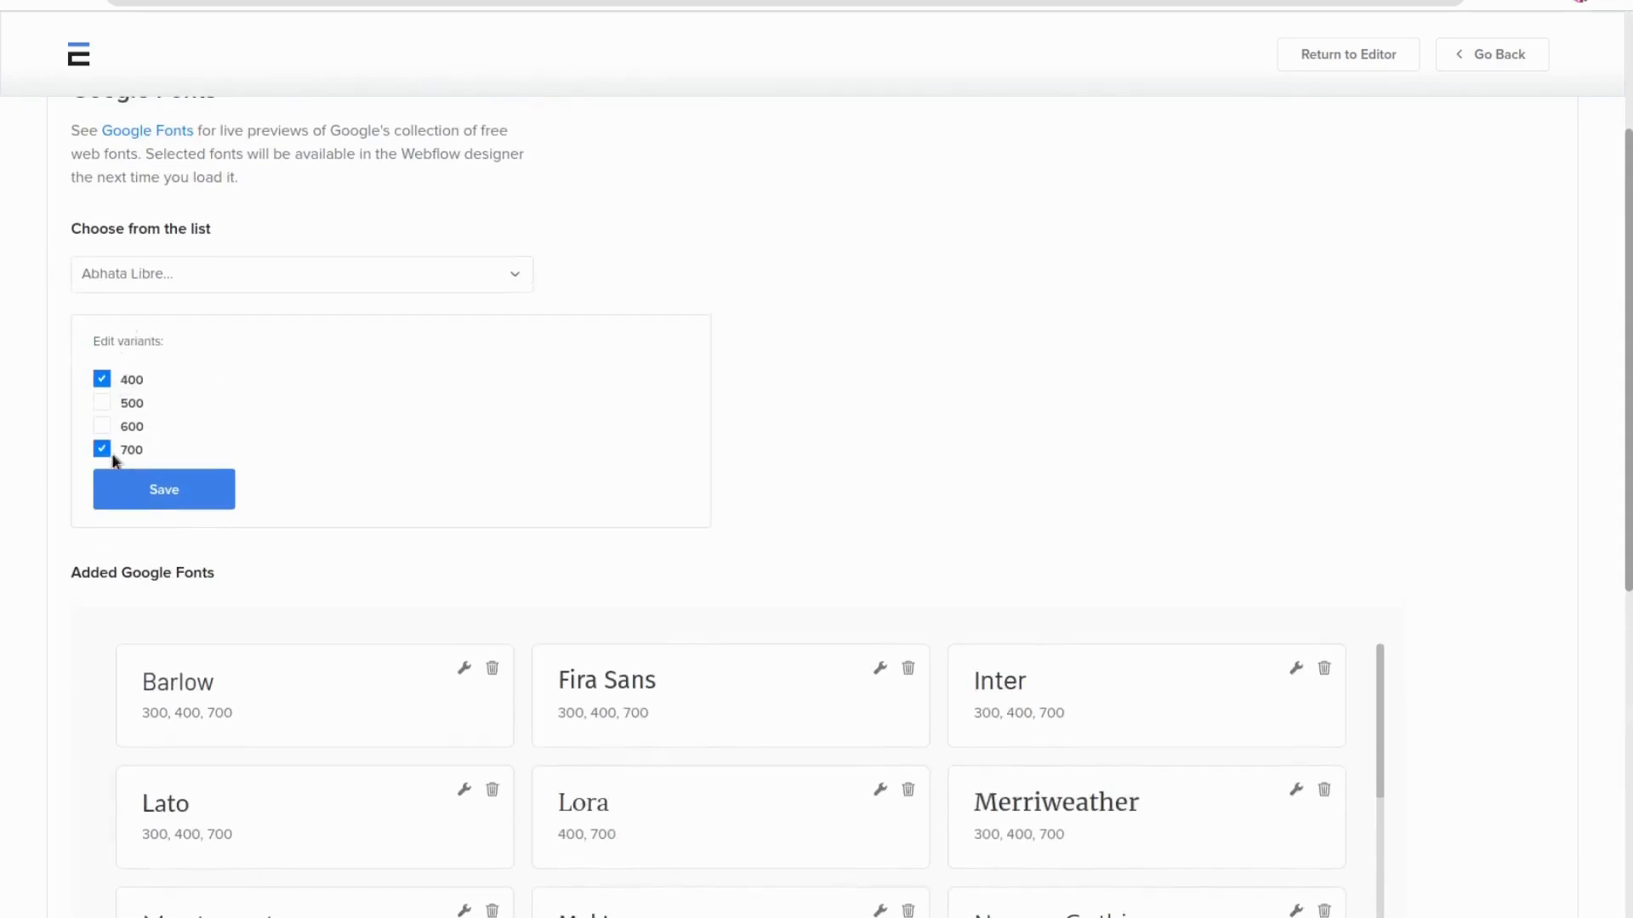
{"action": "scroll", "coordinate": [1137, 503], "scroll_direction": "down", "scroll_amount": 3}
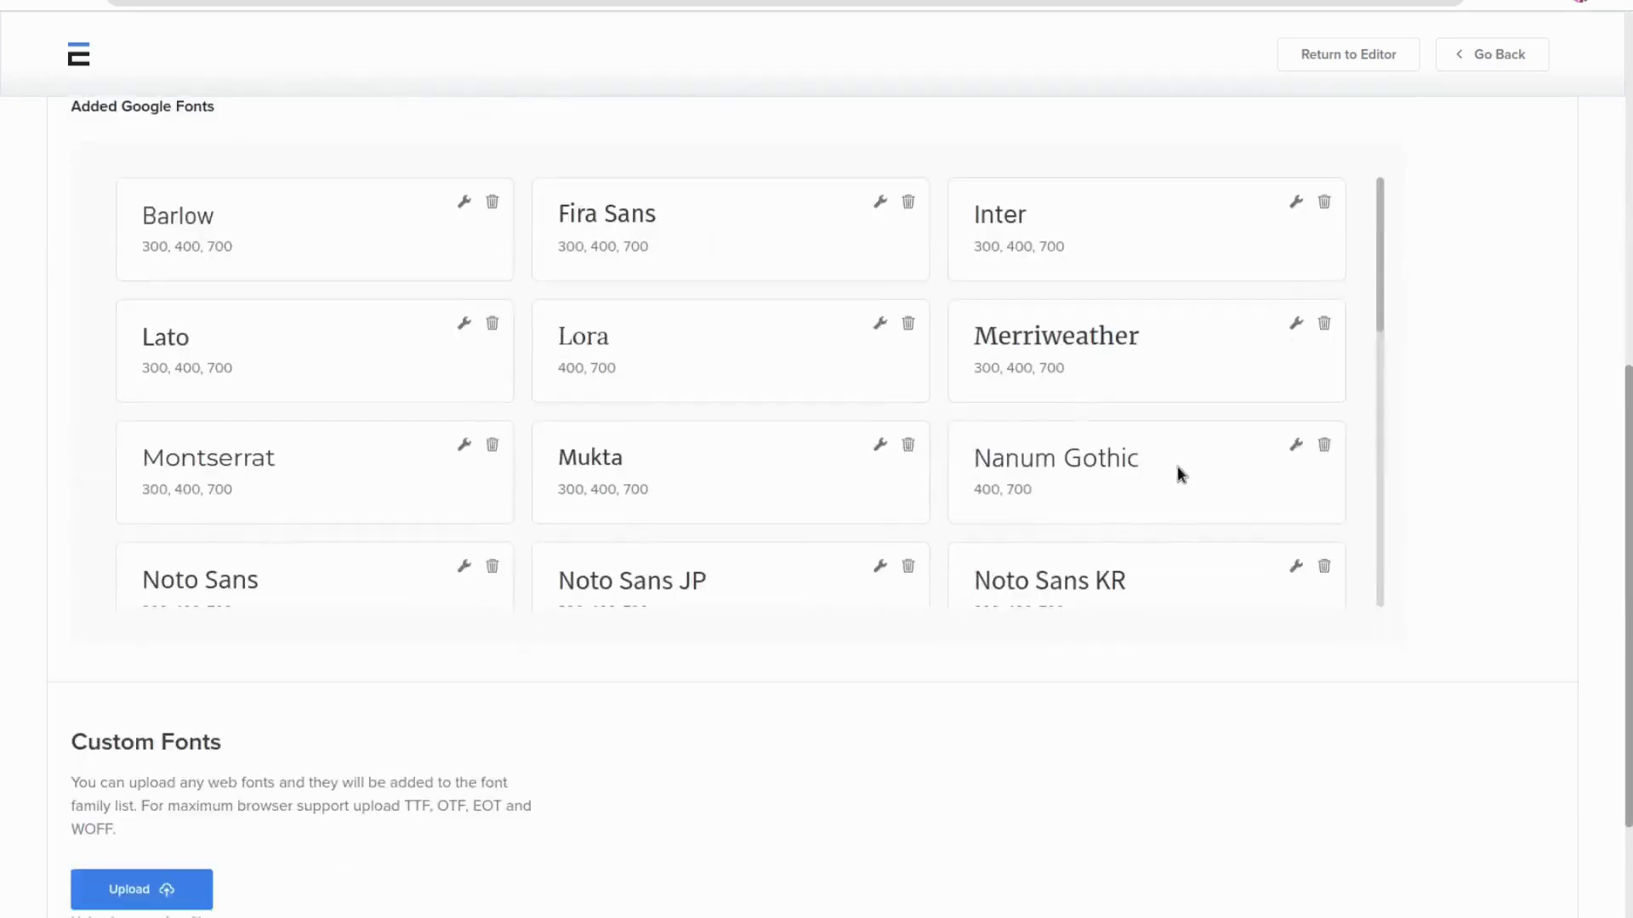
{"action": "scroll", "coordinate": [1054, 384], "scroll_direction": "down", "scroll_amount": 5}
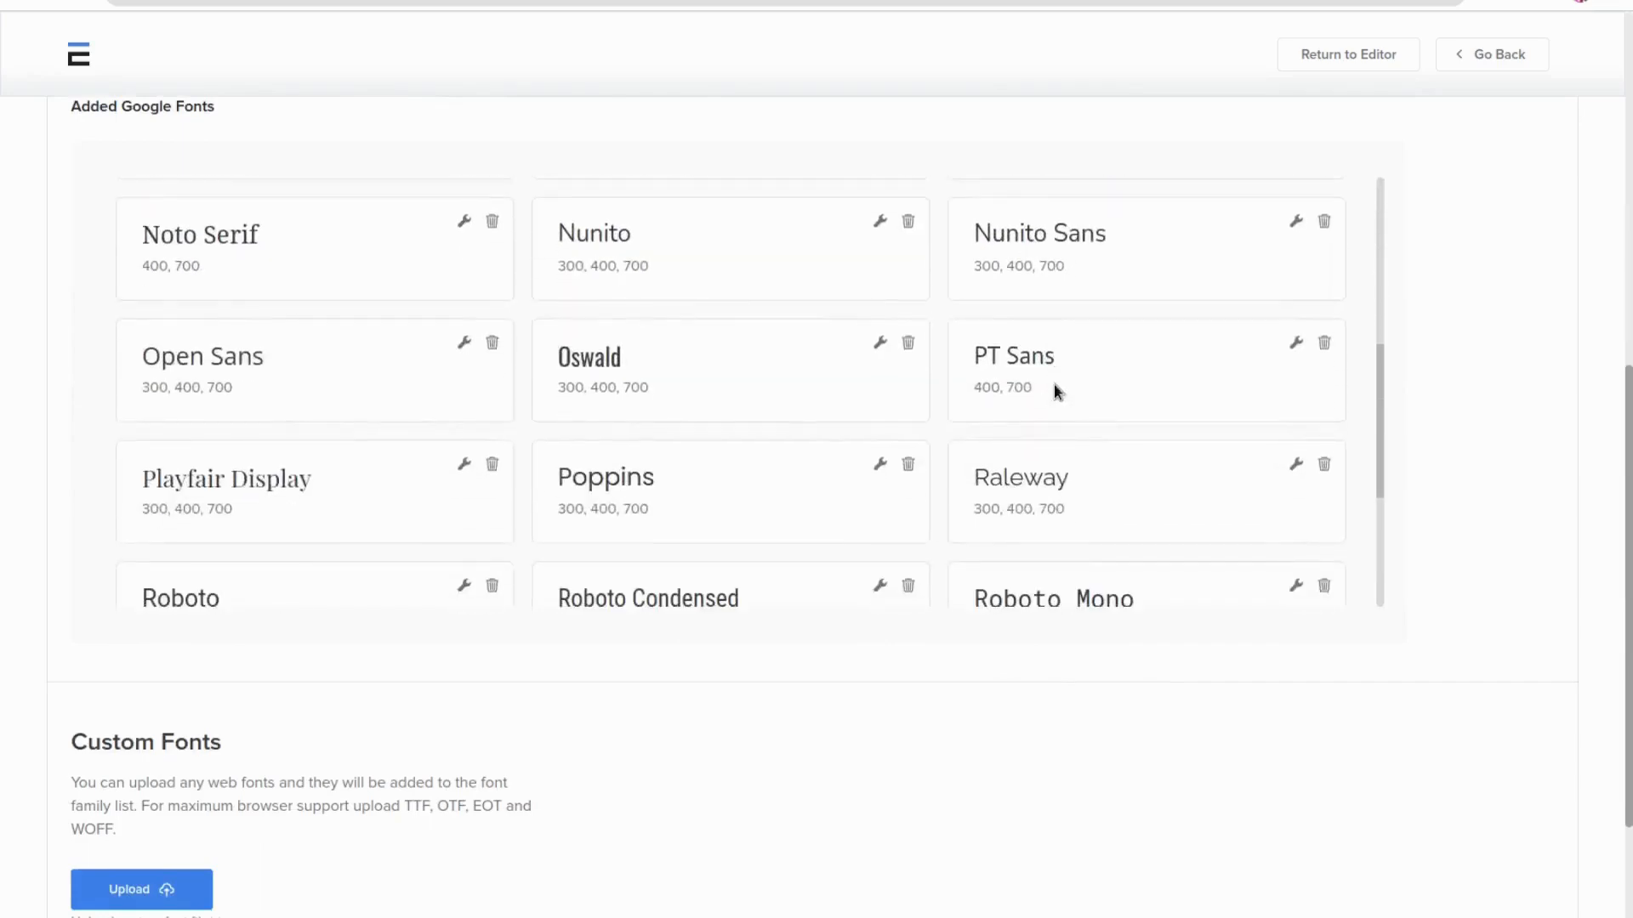
{"action": "scroll", "coordinate": [1053, 384], "scroll_direction": "down", "scroll_amount": 3}
{"action": "scroll", "coordinate": [1039, 710], "scroll_direction": "up", "scroll_amount": 8}
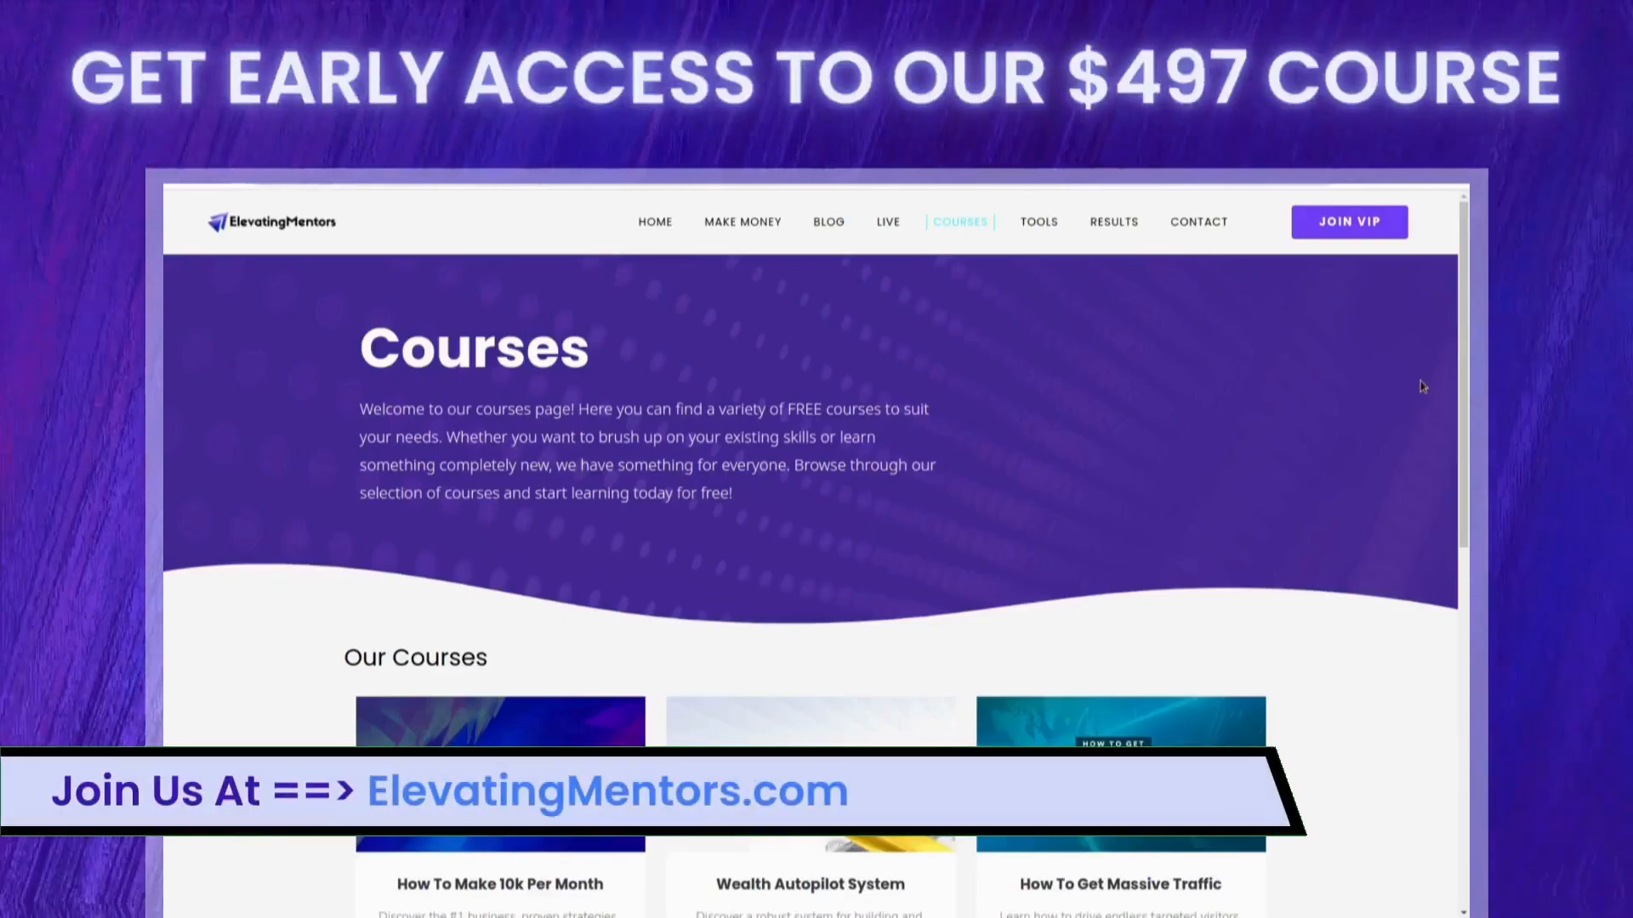
{"action": "scroll", "coordinate": [1435, 459], "scroll_direction": "down", "scroll_amount": 3}
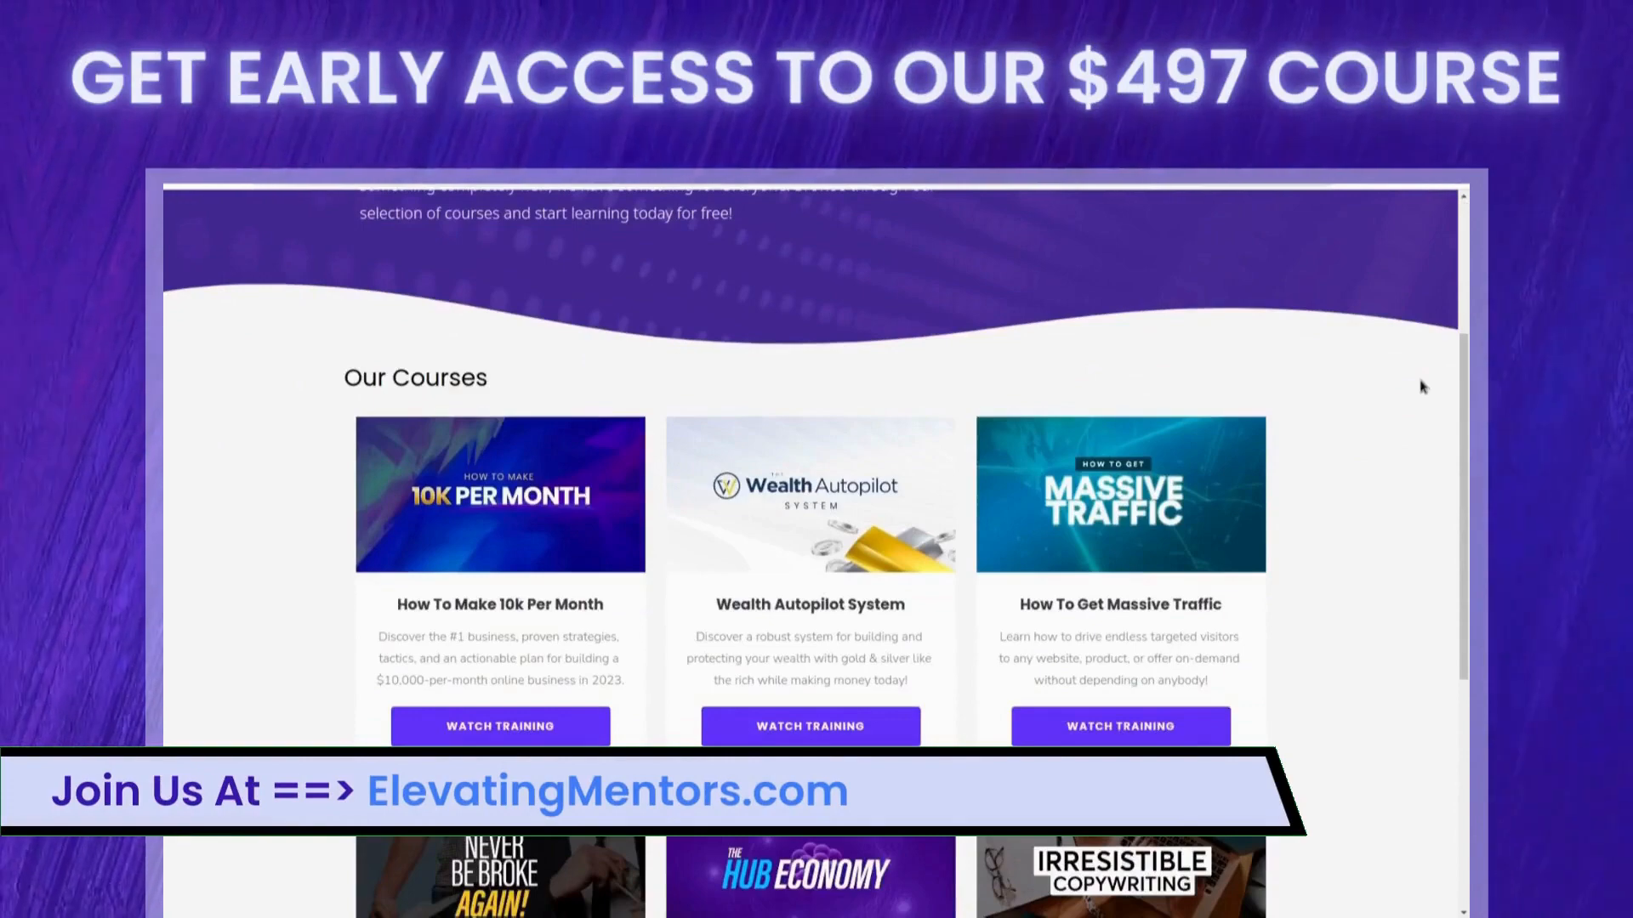
{"action": "scroll", "coordinate": [1423, 387], "scroll_direction": "down", "scroll_amount": 2}
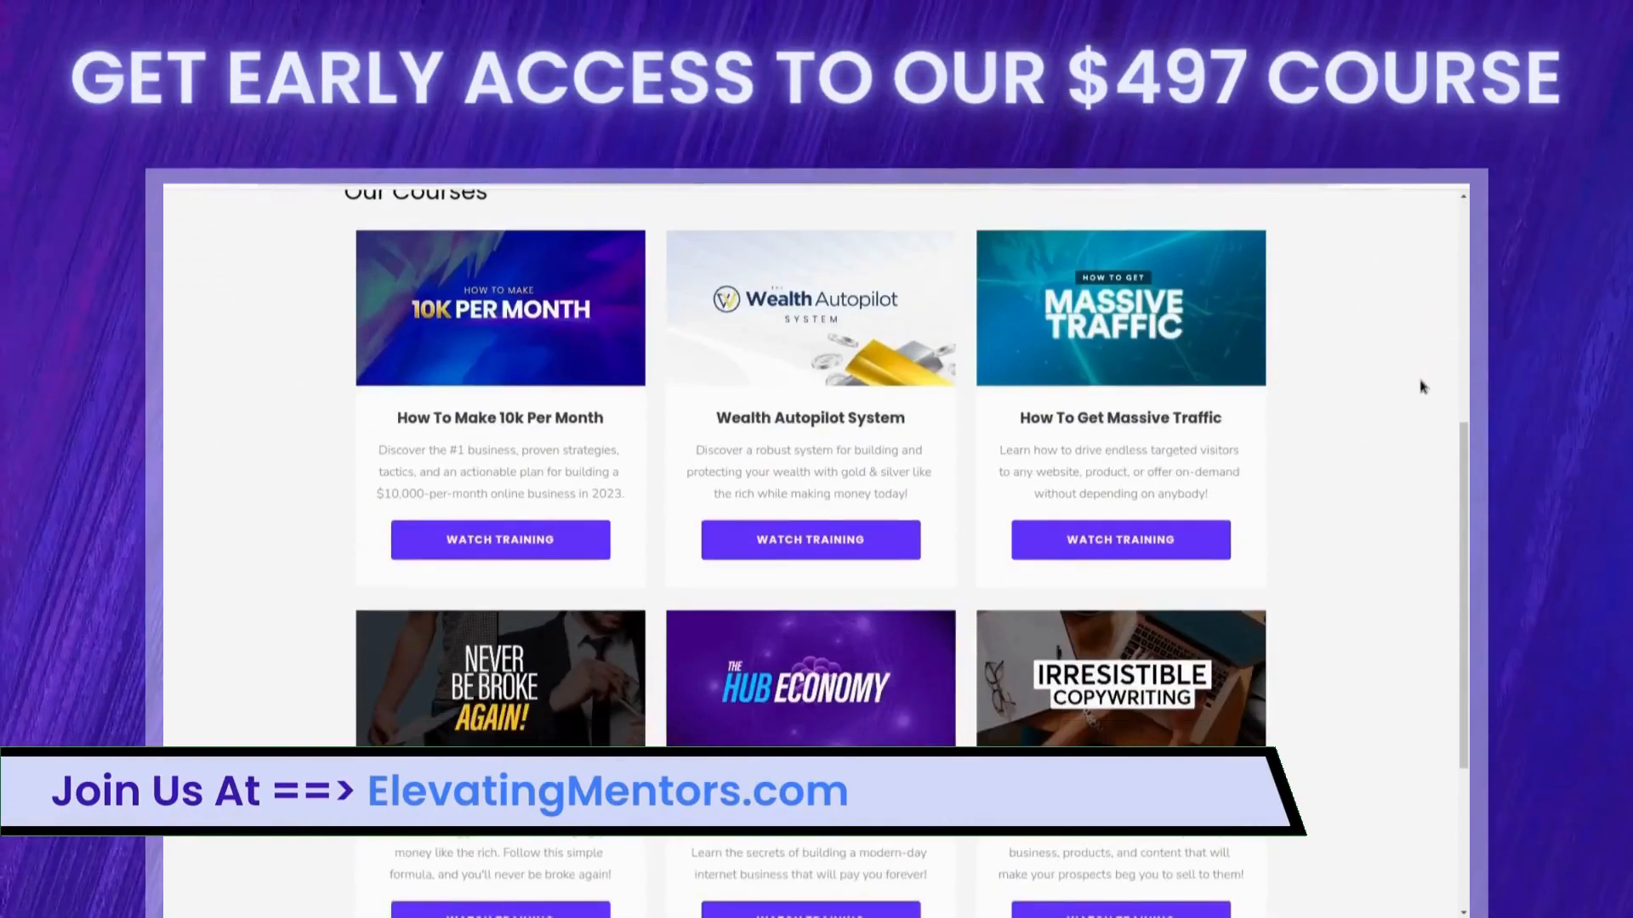
{"action": "scroll", "coordinate": [1423, 387], "scroll_direction": "down", "scroll_amount": 2}
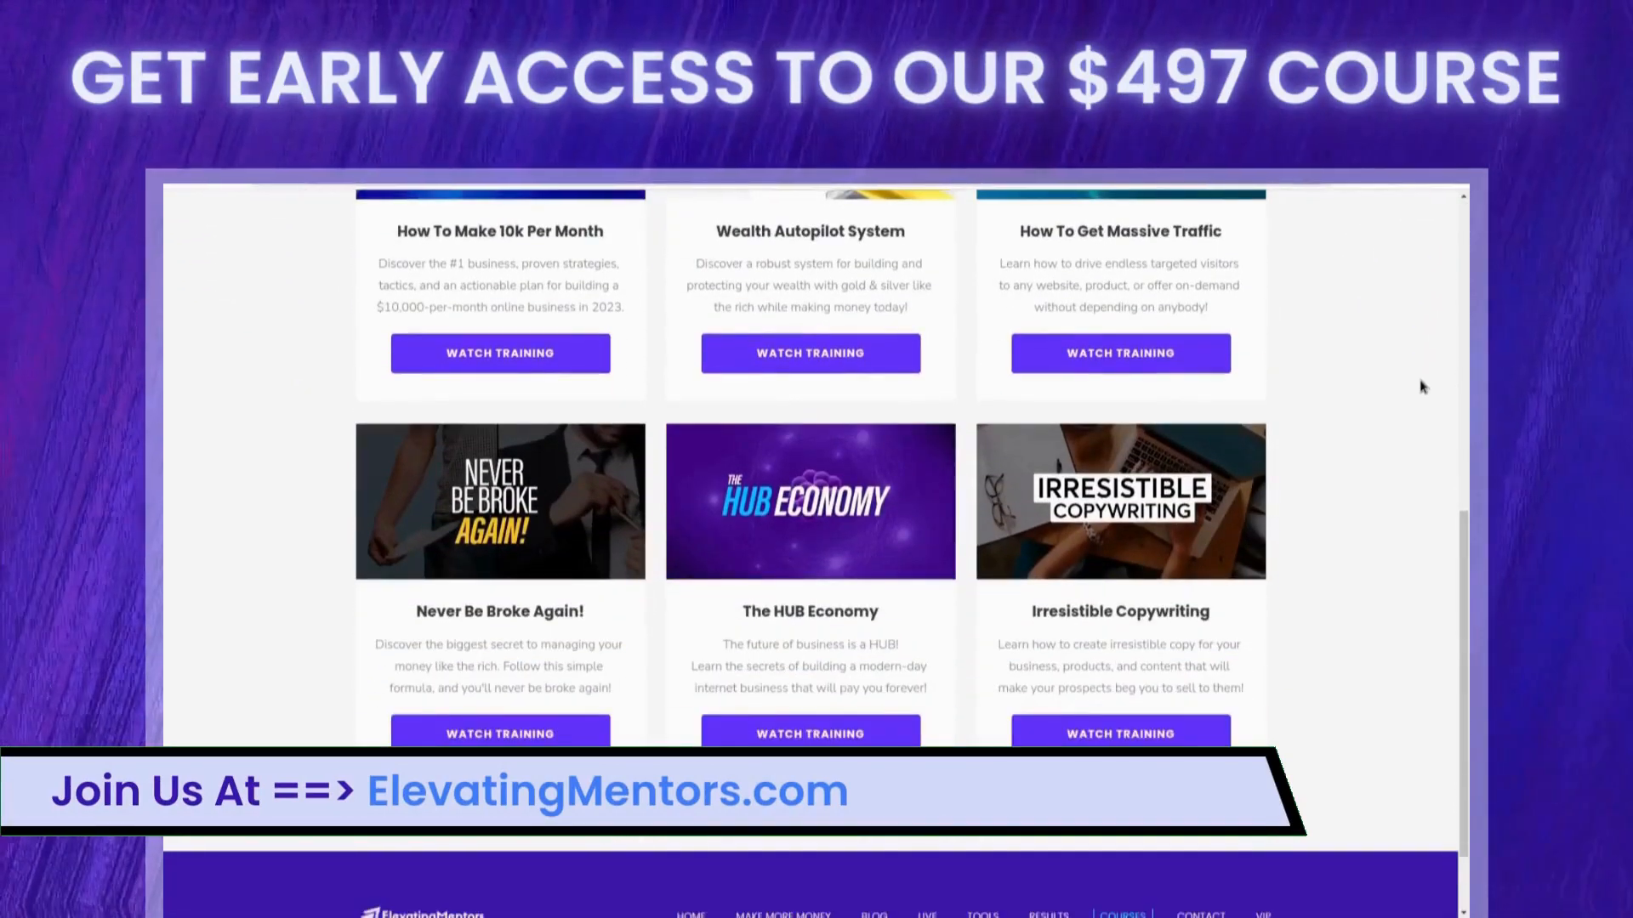
{"action": "scroll", "coordinate": [1423, 387], "scroll_direction": "down", "scroll_amount": 2}
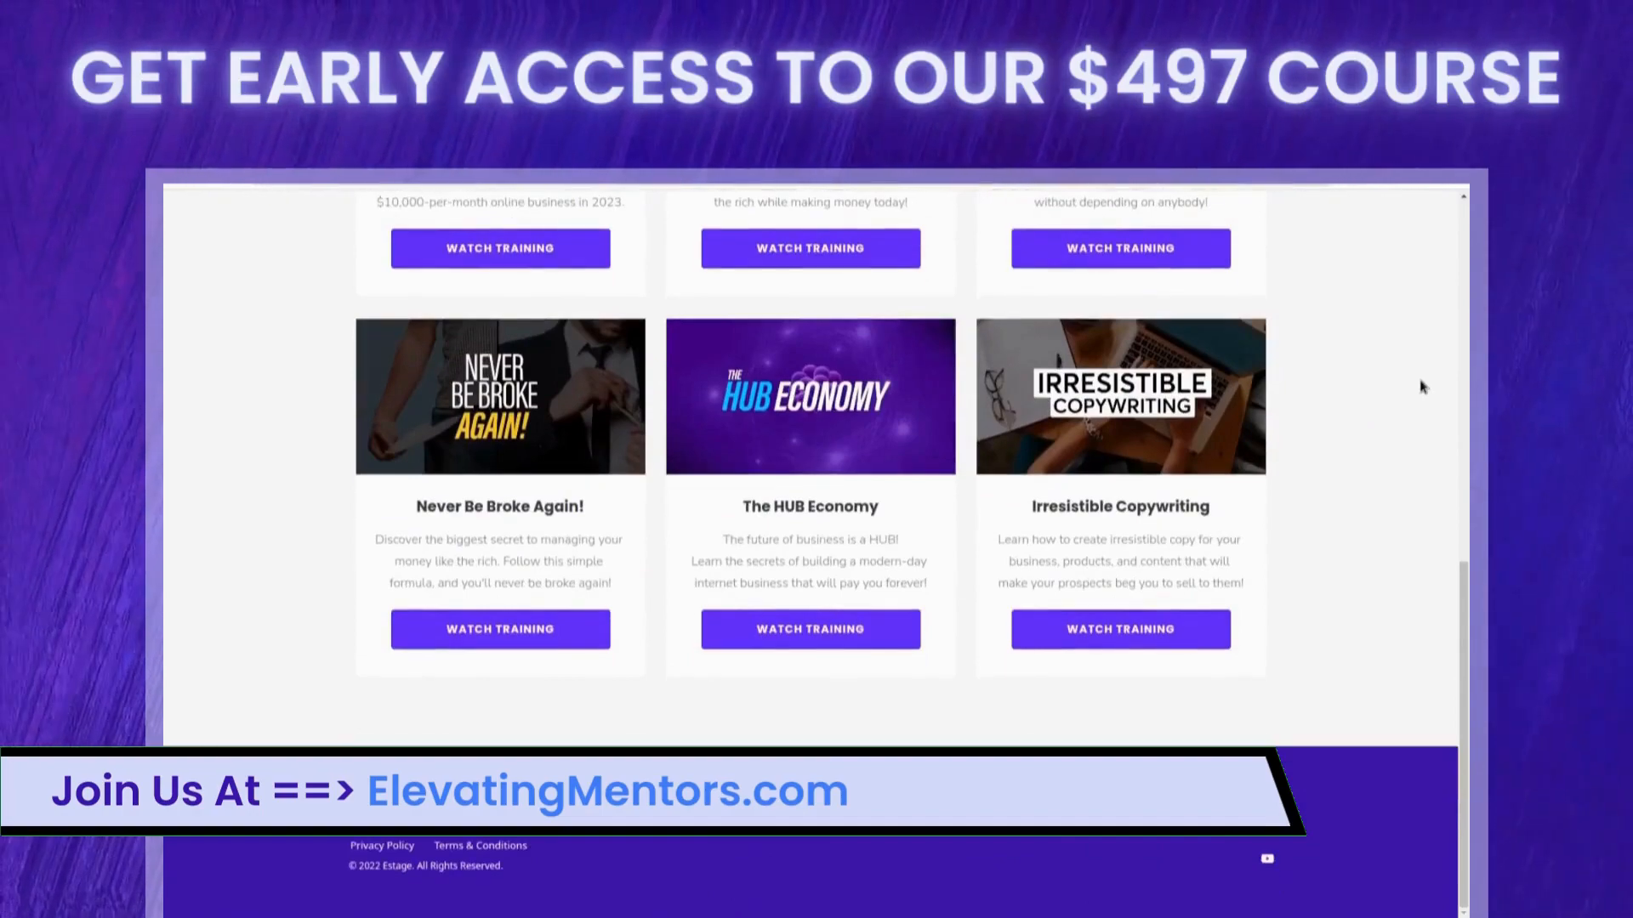
{"action": "scroll", "coordinate": [1422, 387], "scroll_direction": "up", "scroll_amount": 5}
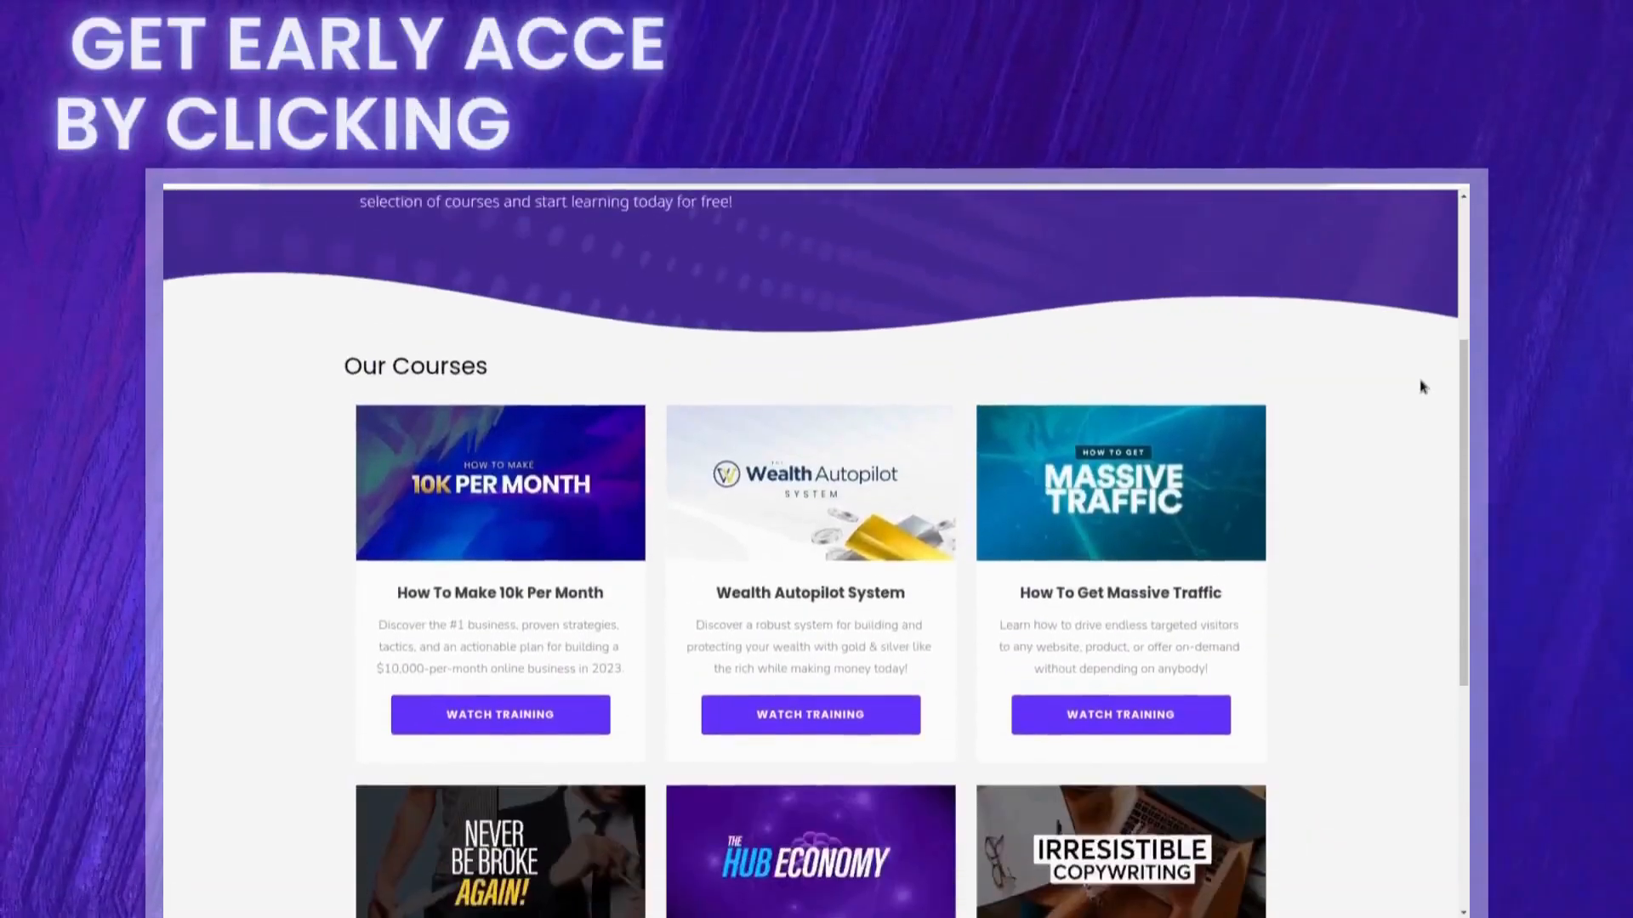
{"action": "scroll", "coordinate": [1423, 387], "scroll_direction": "up", "scroll_amount": 3}
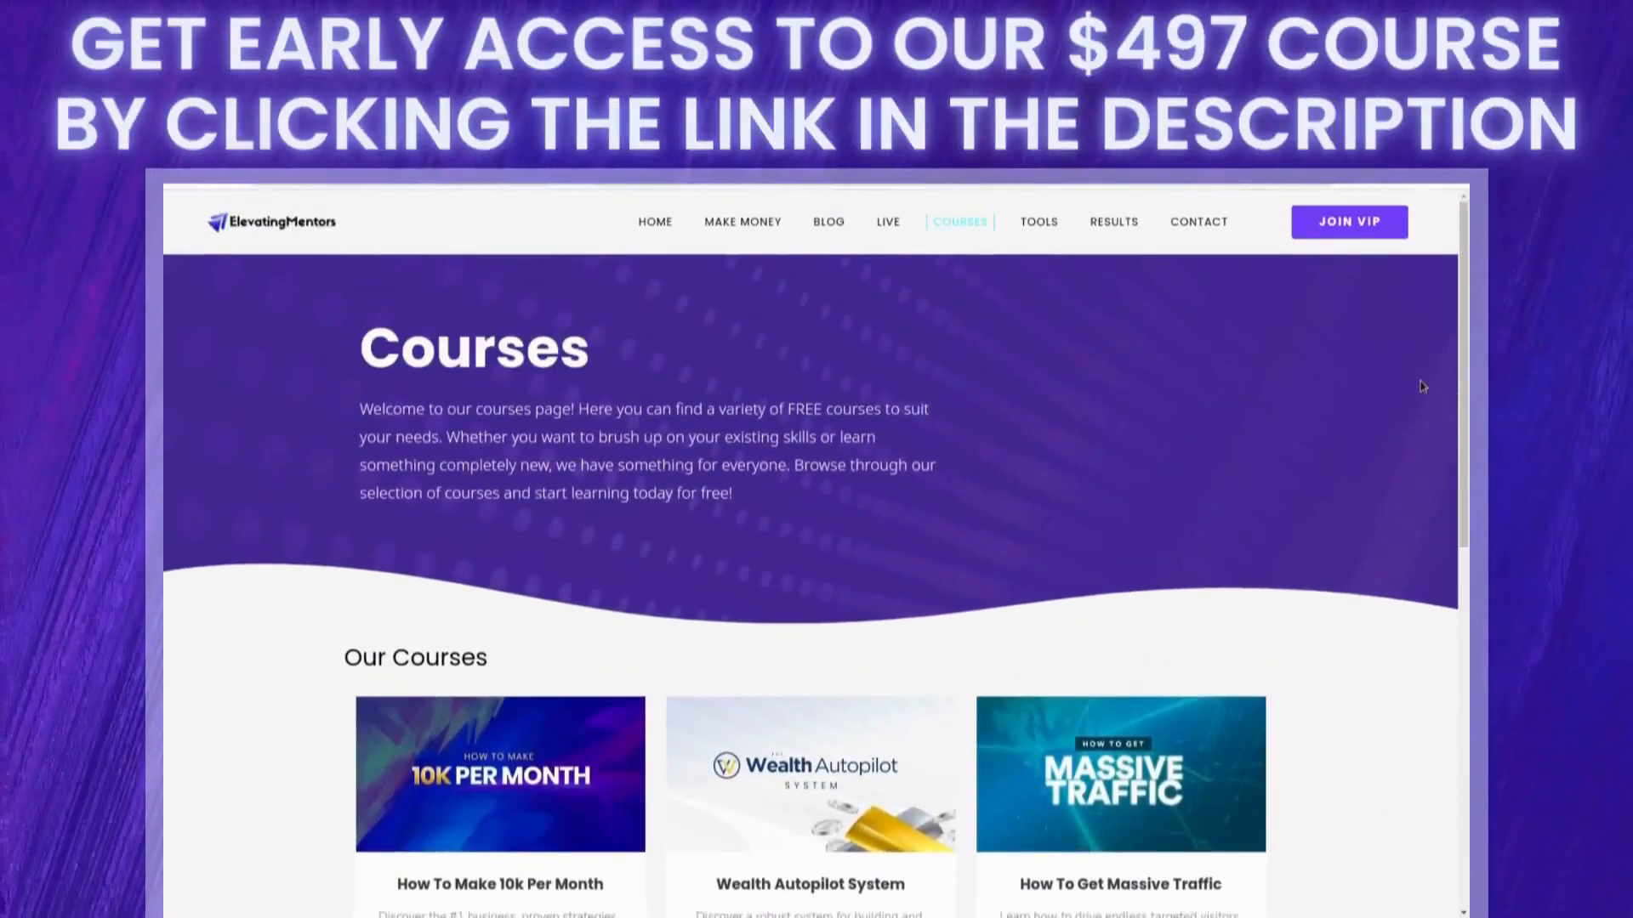
{"action": "middle_click", "coordinate": [1591, 408]}
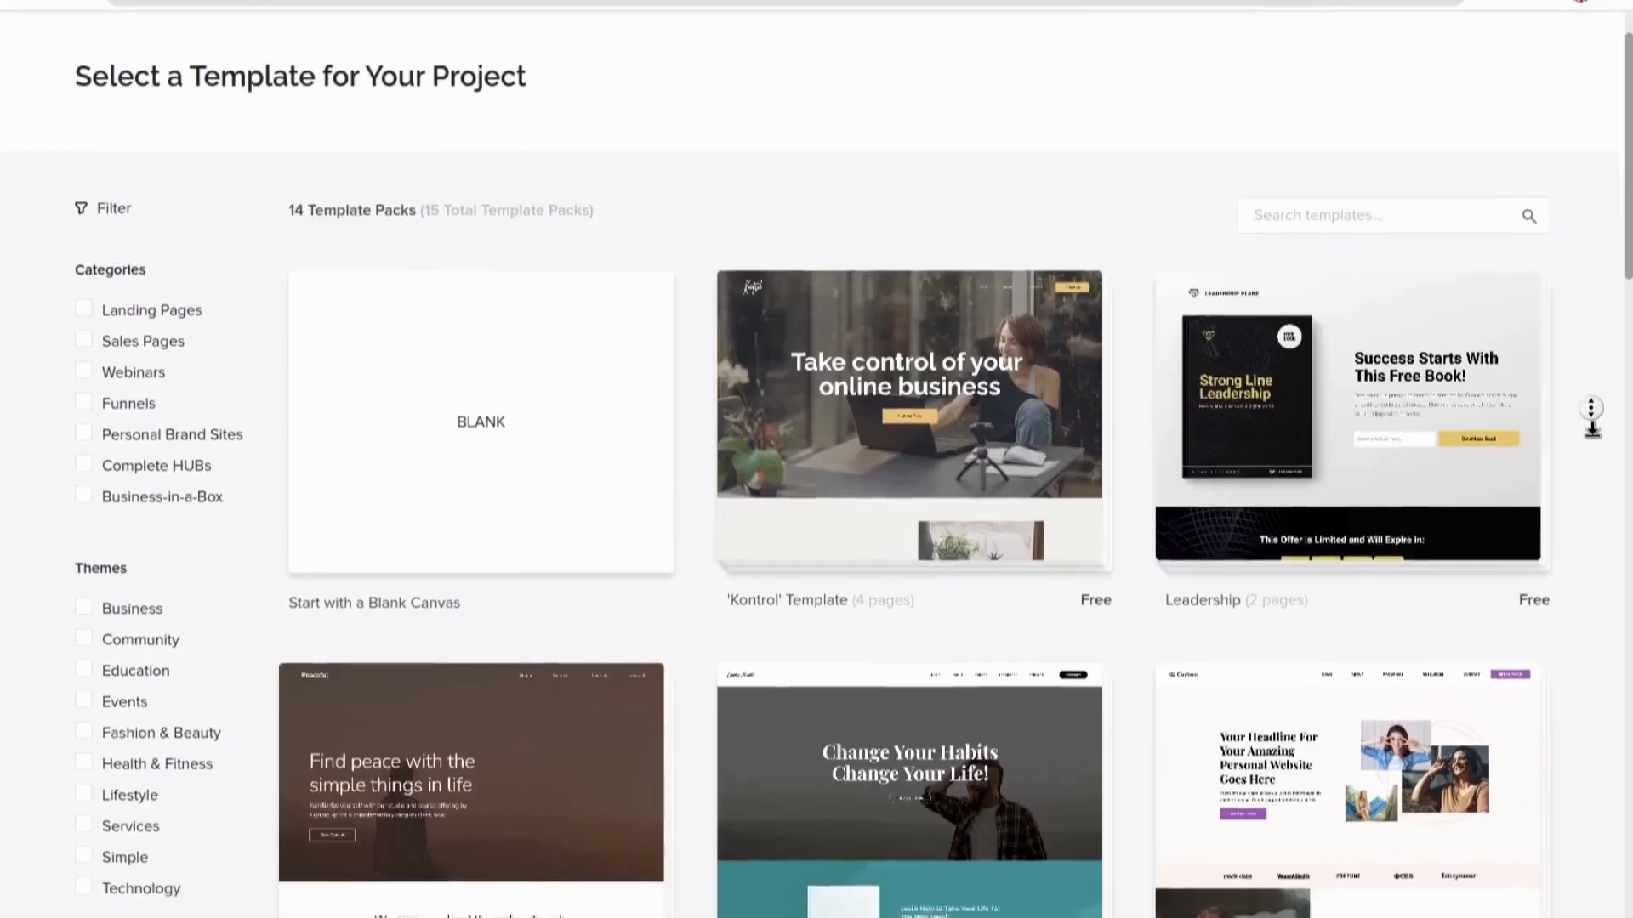